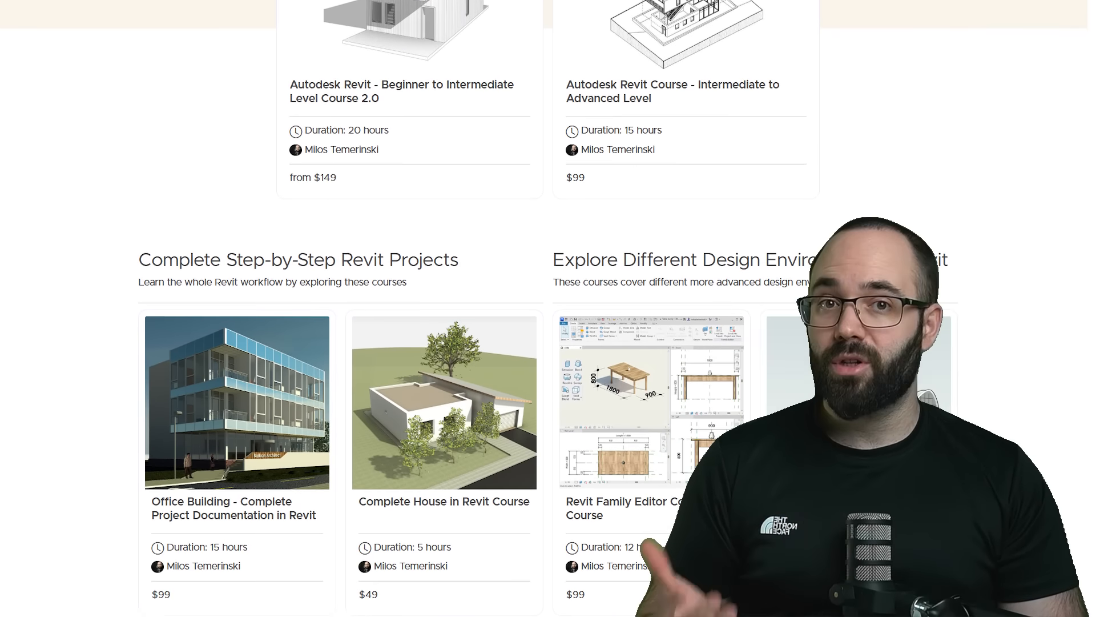
- Look through the Balkan Architect course listings down to the specialized Revit courses
scroll(548, 308, down, 6)
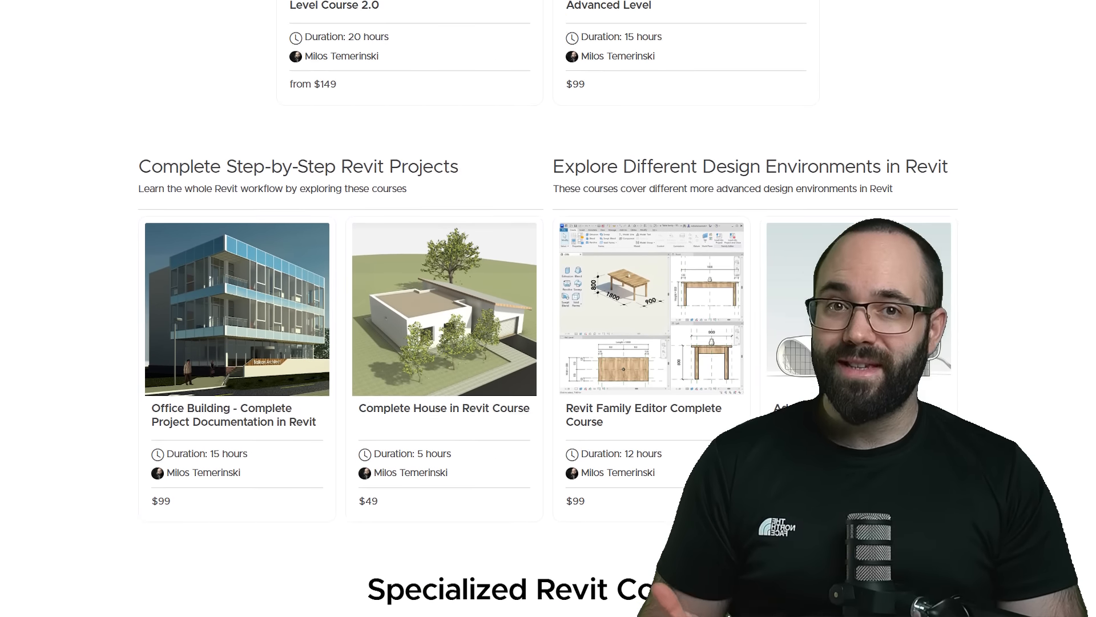
scroll(548, 308, down, 6)
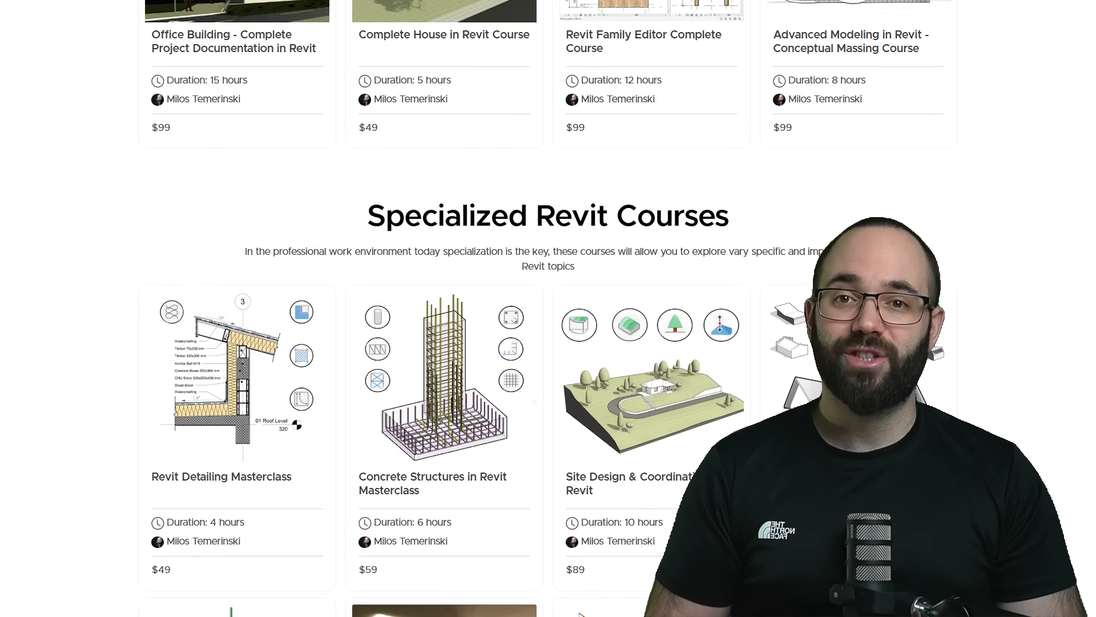
scroll(548, 308, down, 6)
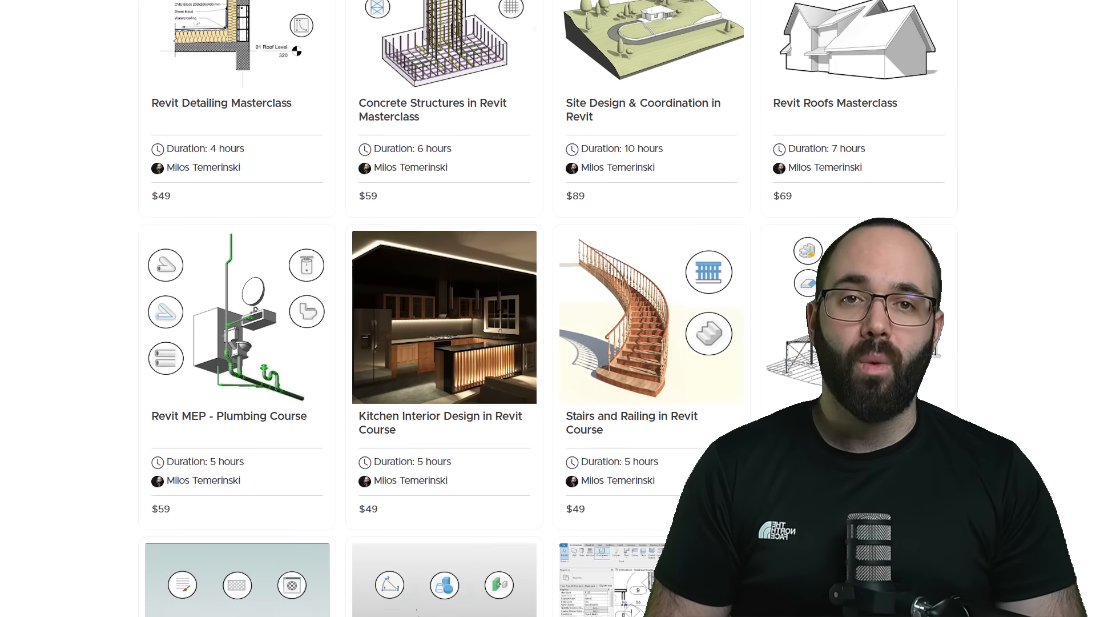
scroll(548, 308, down, 5)
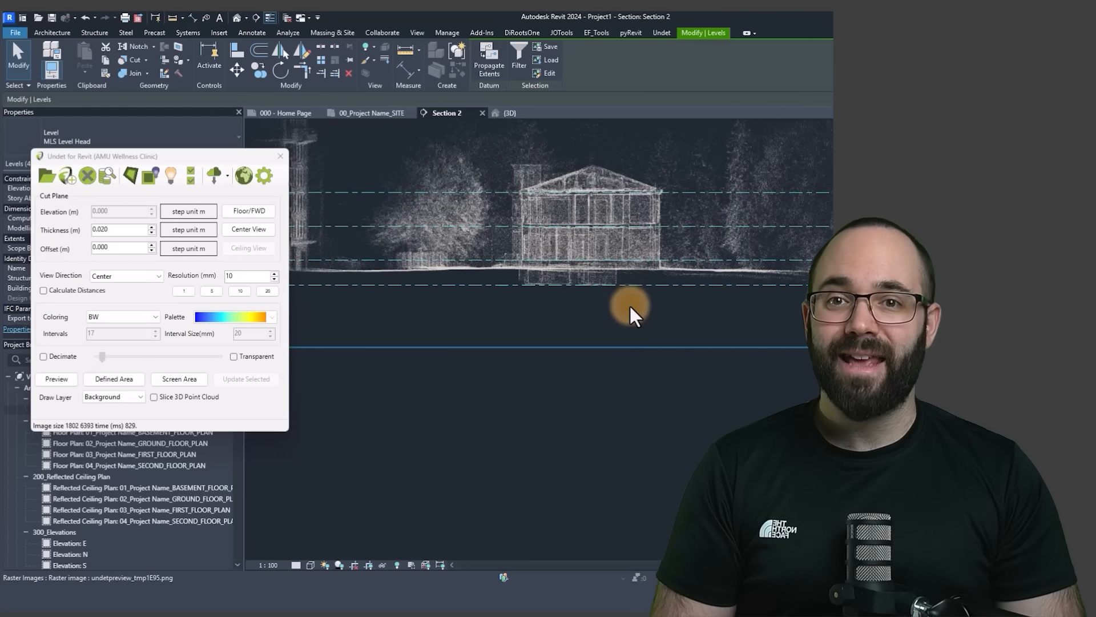
- Slice the Section 2 point cloud over a defined area around the building, with 0.070 m thickness and 5 mm resolution
click(629, 272)
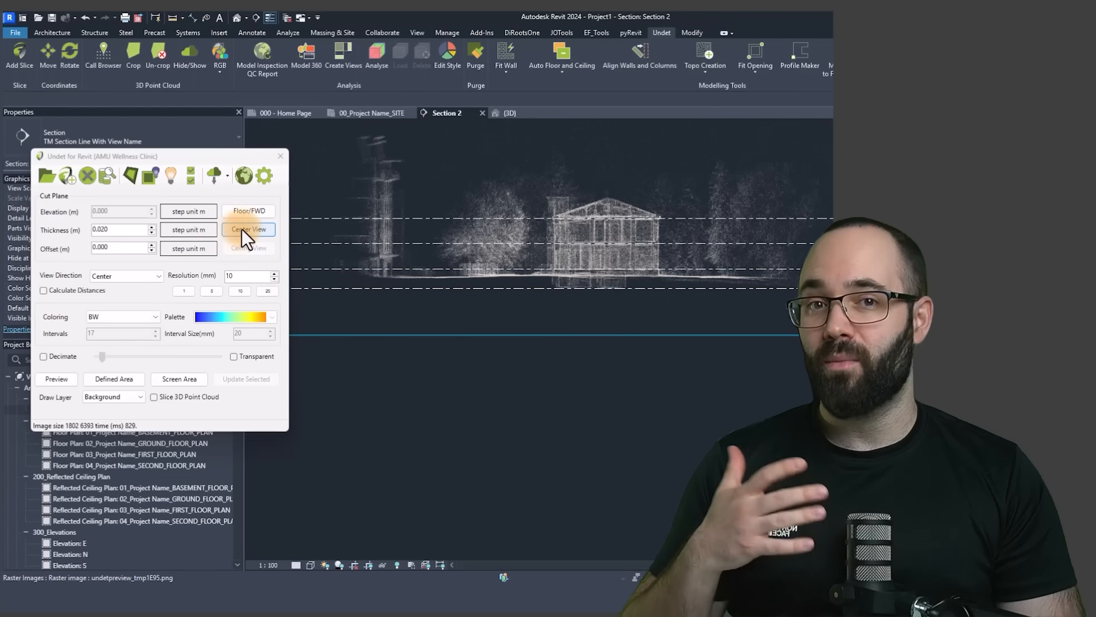
click(240, 230)
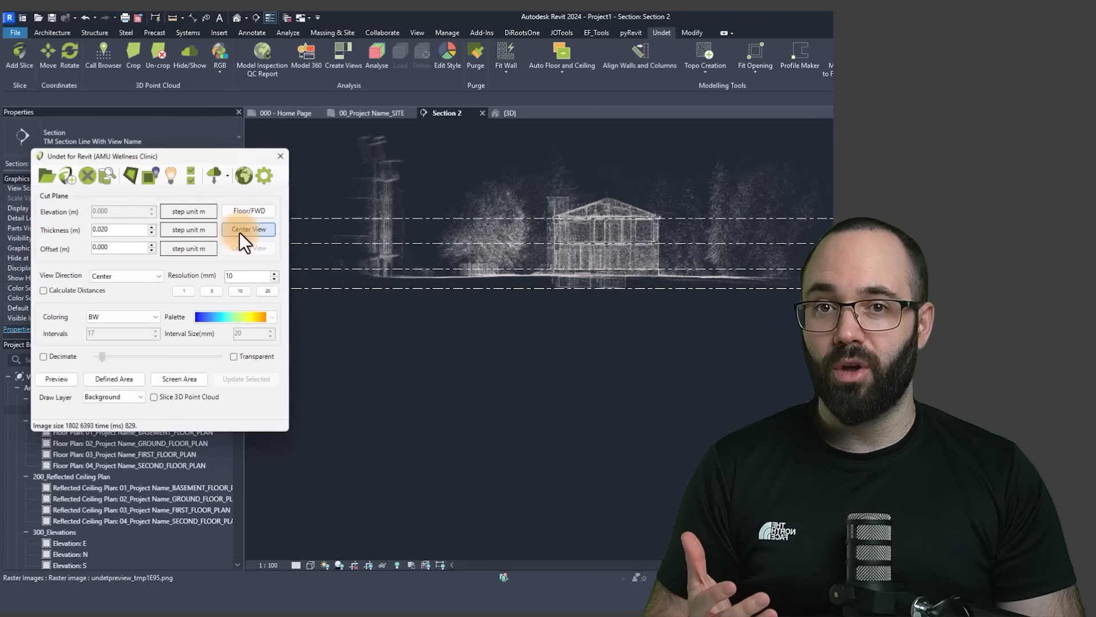
click(128, 375)
click(534, 152)
click(708, 347)
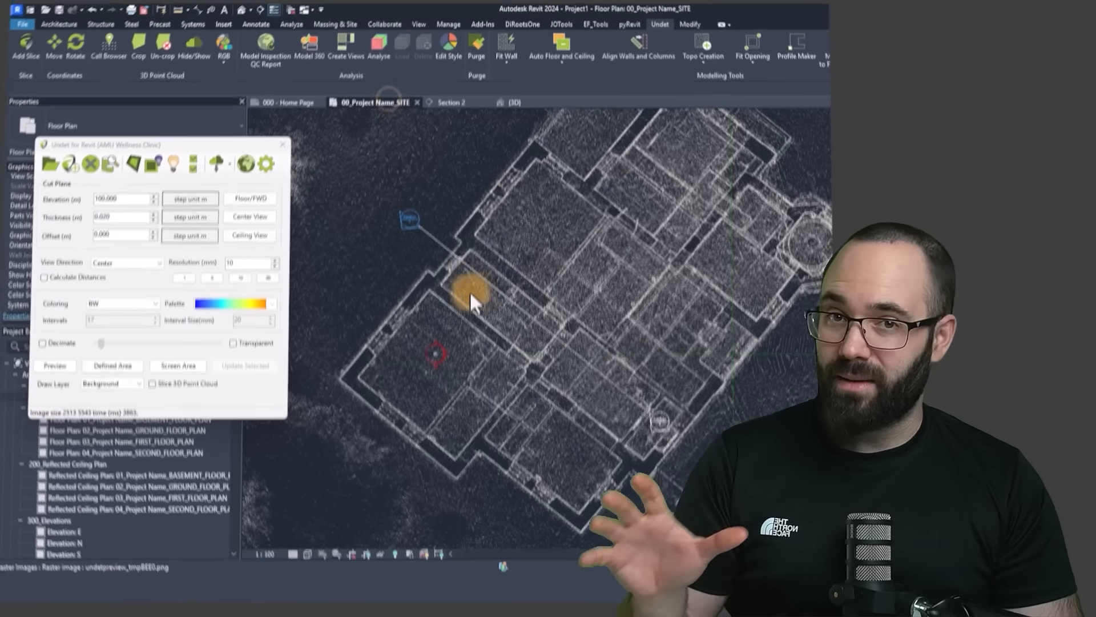
- Examine the point cloud slices in the Section 2 and ground floor plan views
click(451, 251)
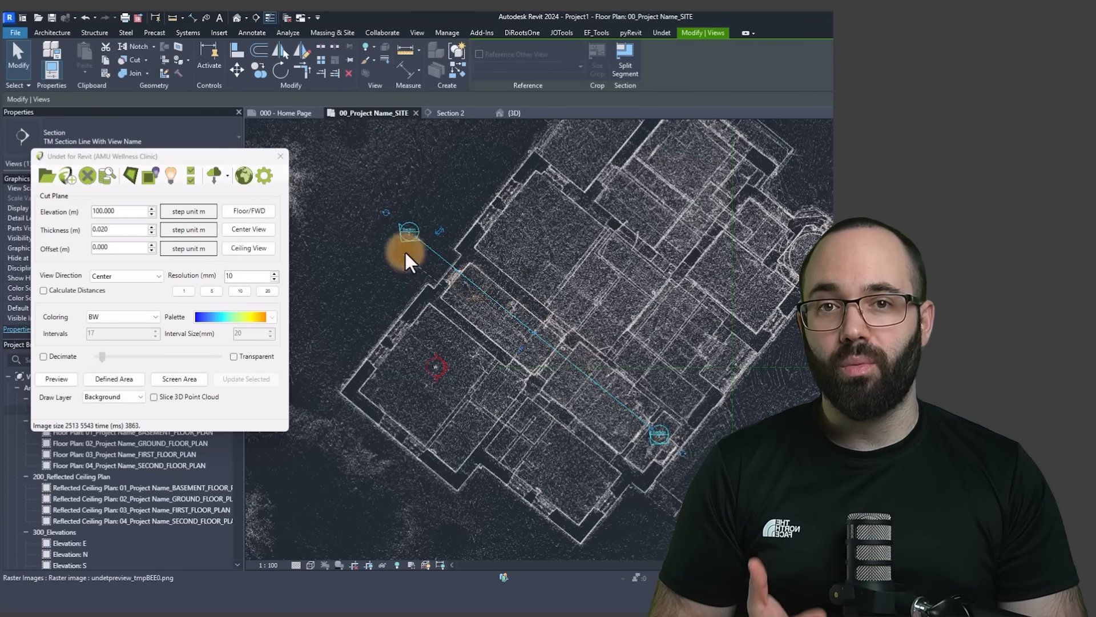
click(514, 113)
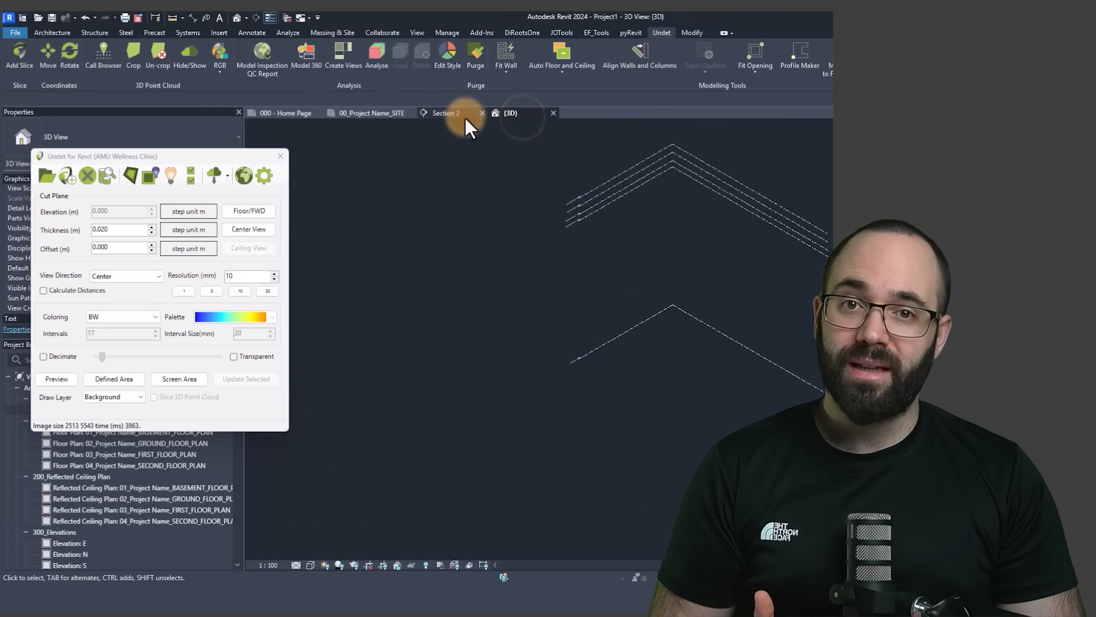
click(464, 116)
scroll(683, 254, up, 5)
middle_drag(694, 294, 626, 491)
scroll(626, 492, down, 1)
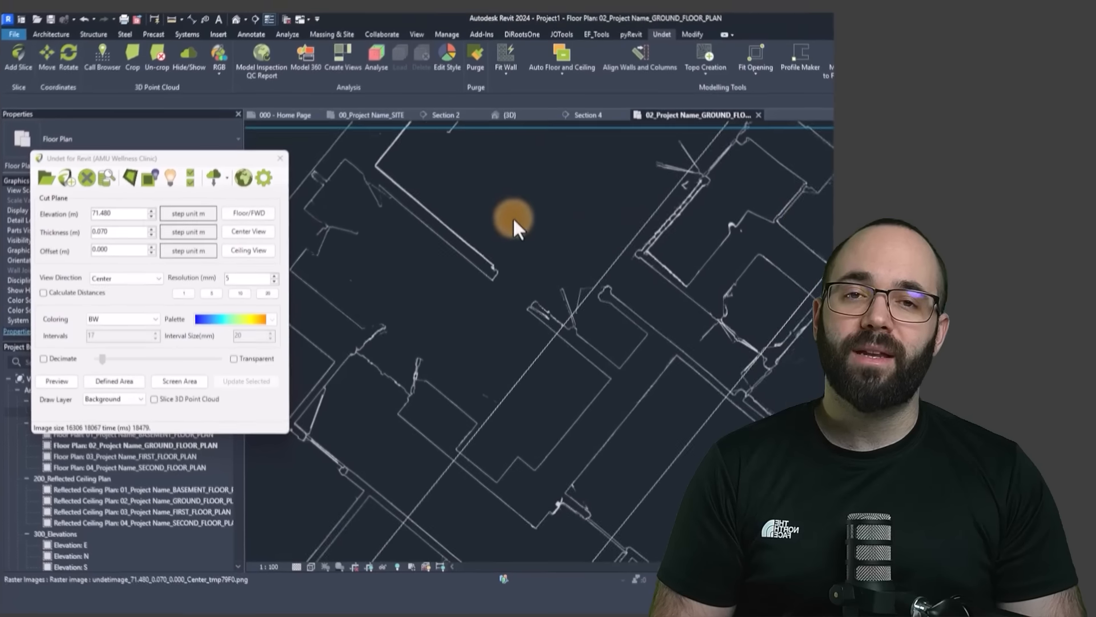
scroll(587, 349, up, 4)
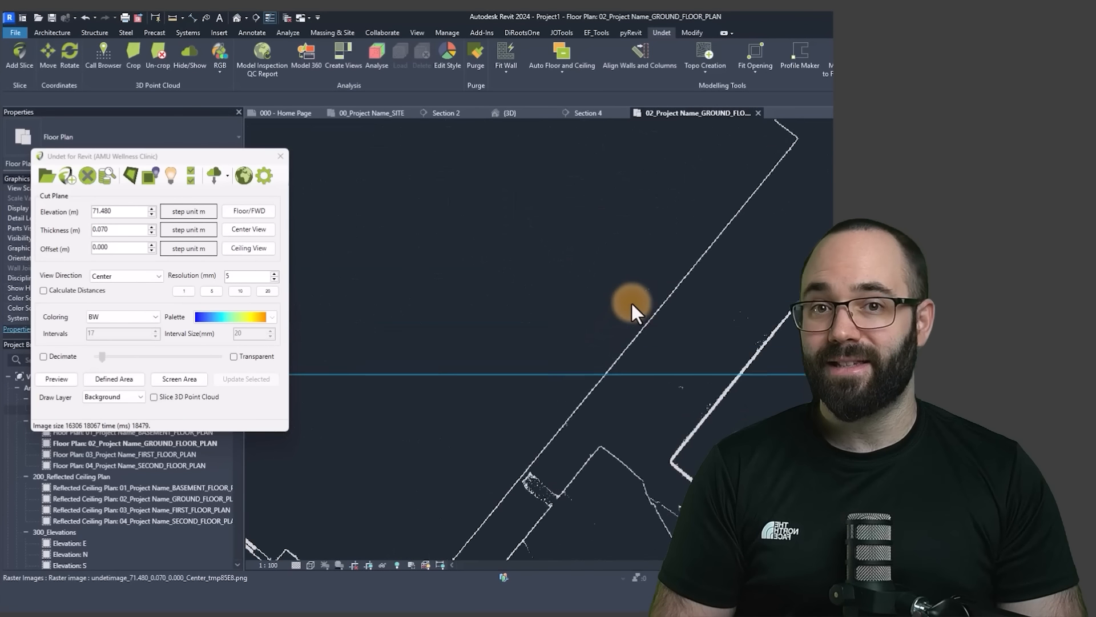
scroll(631, 301, down, 6)
scroll(574, 343, up, 2)
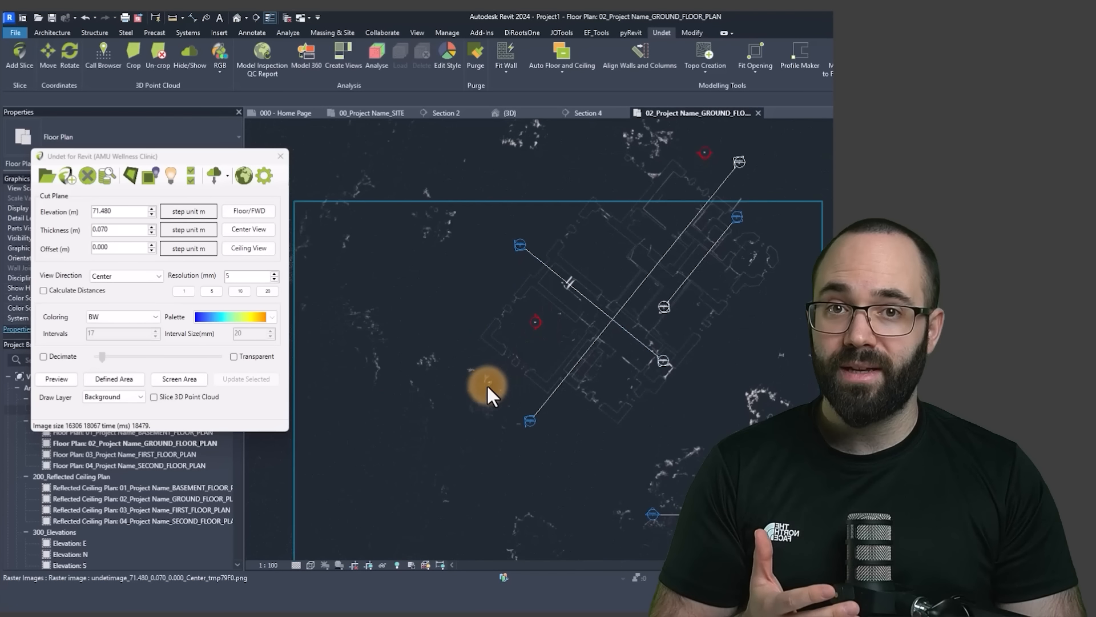
scroll(525, 377, up, 4)
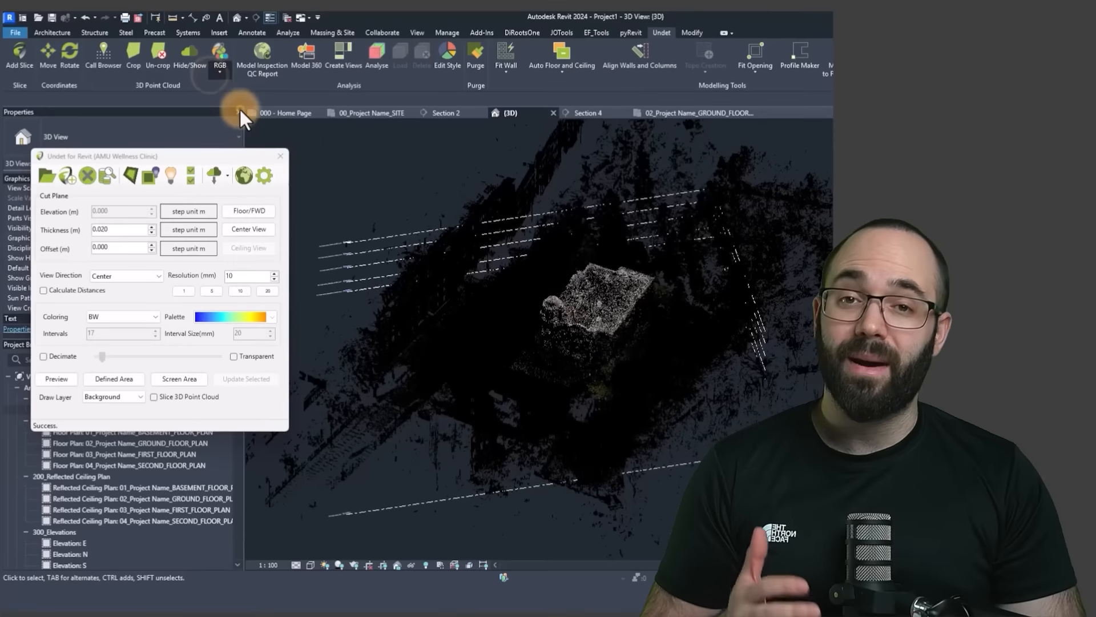
- Colour the point cloud in the 3D view by normals, inspect it and close the Undet dialog
click(240, 114)
shift+middle_drag(633, 308, 539, 286)
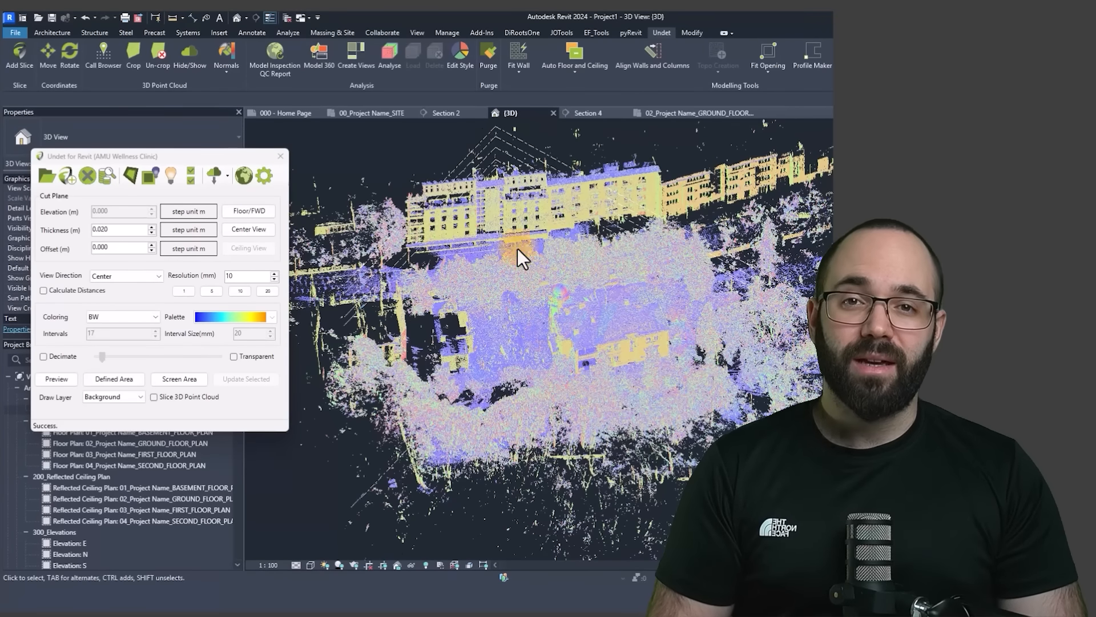
click(280, 156)
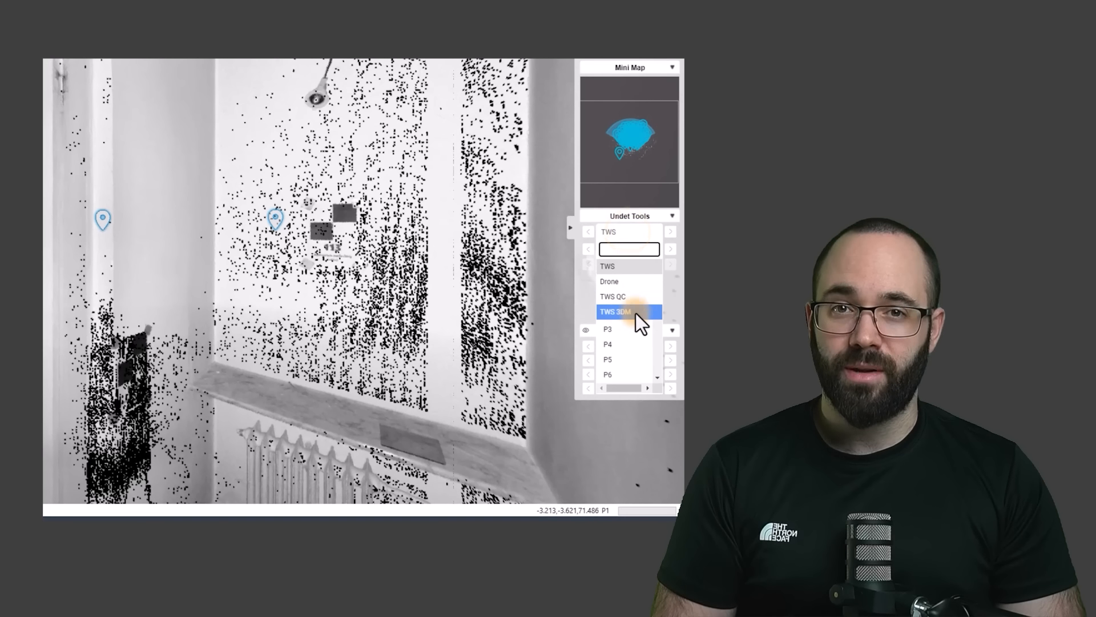
- In the Undet browser, choose the TWS 3DM scan set and look around the scanned interior
click(634, 313)
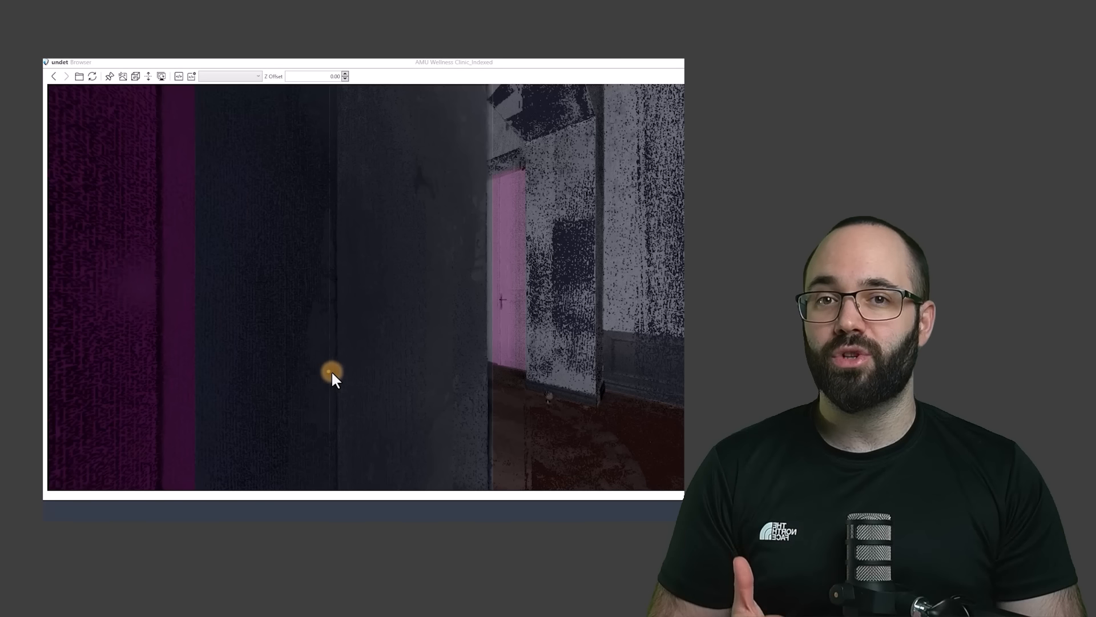
drag(329, 371, 297, 368)
drag(498, 391, 598, 348)
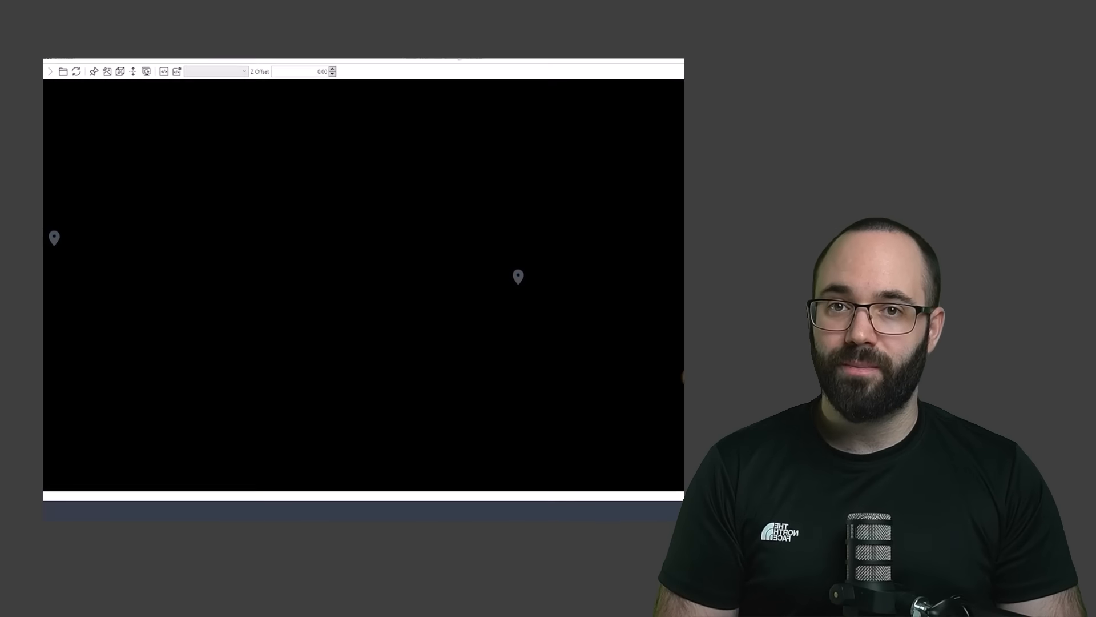
click(399, 373)
click(583, 411)
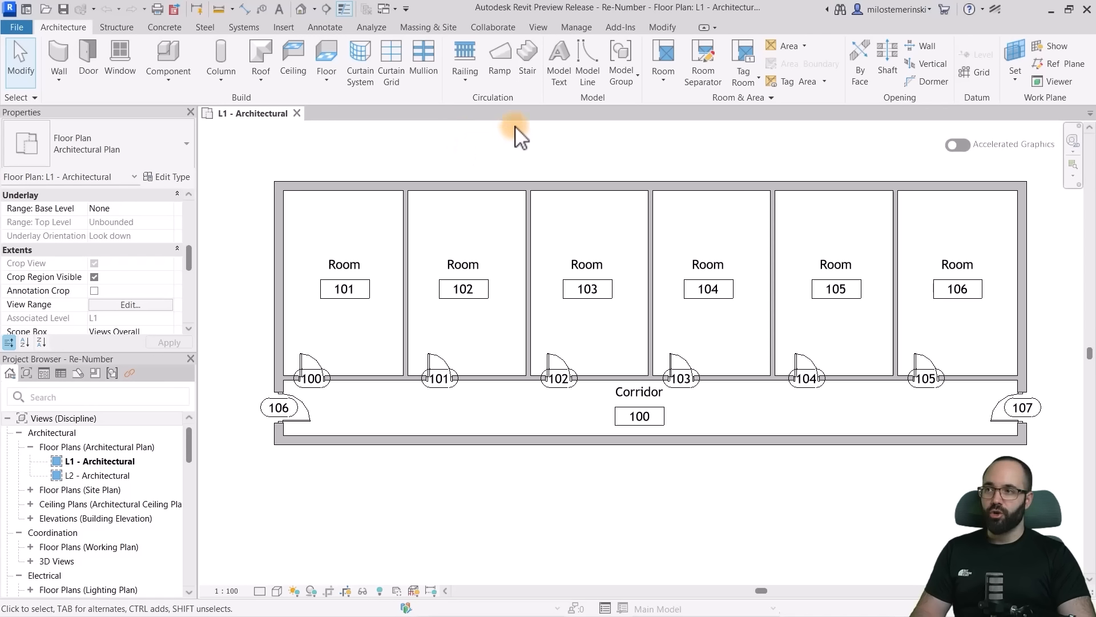
- In the Re-Number project, compare the door and room numbers on L1 and check the Mark of Room 101's door
click(578, 28)
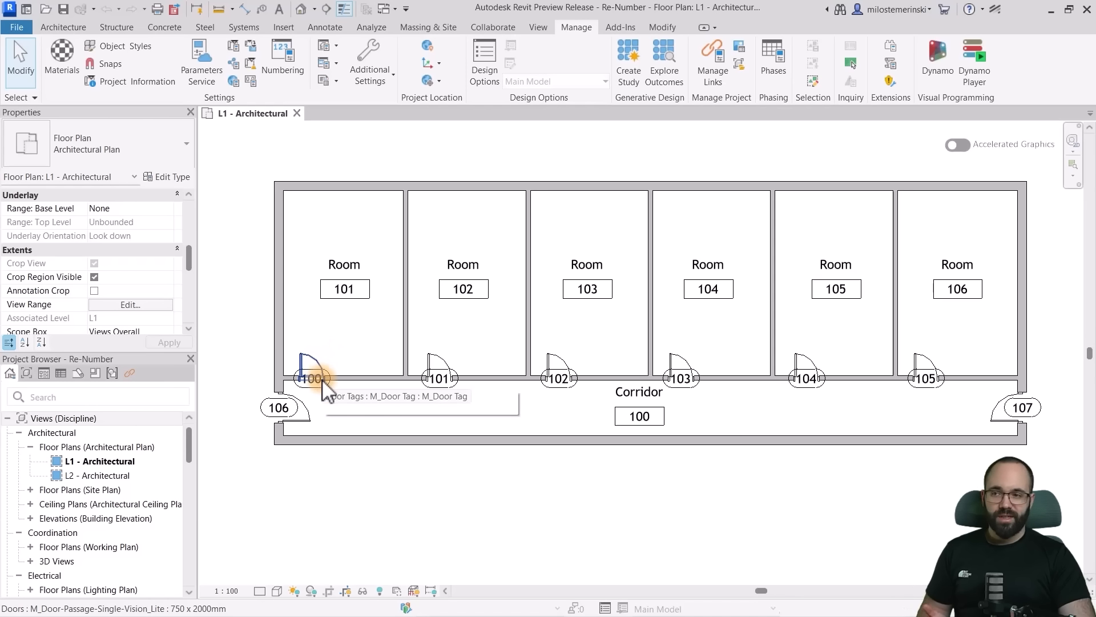
scroll(309, 387, up, 3)
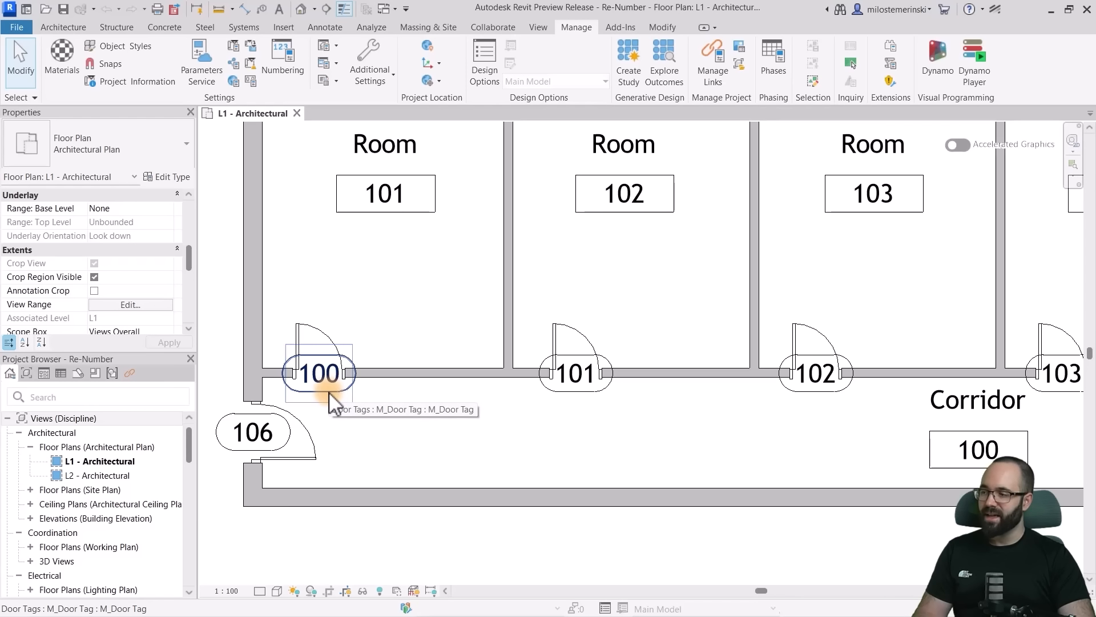
scroll(408, 414, down, 2)
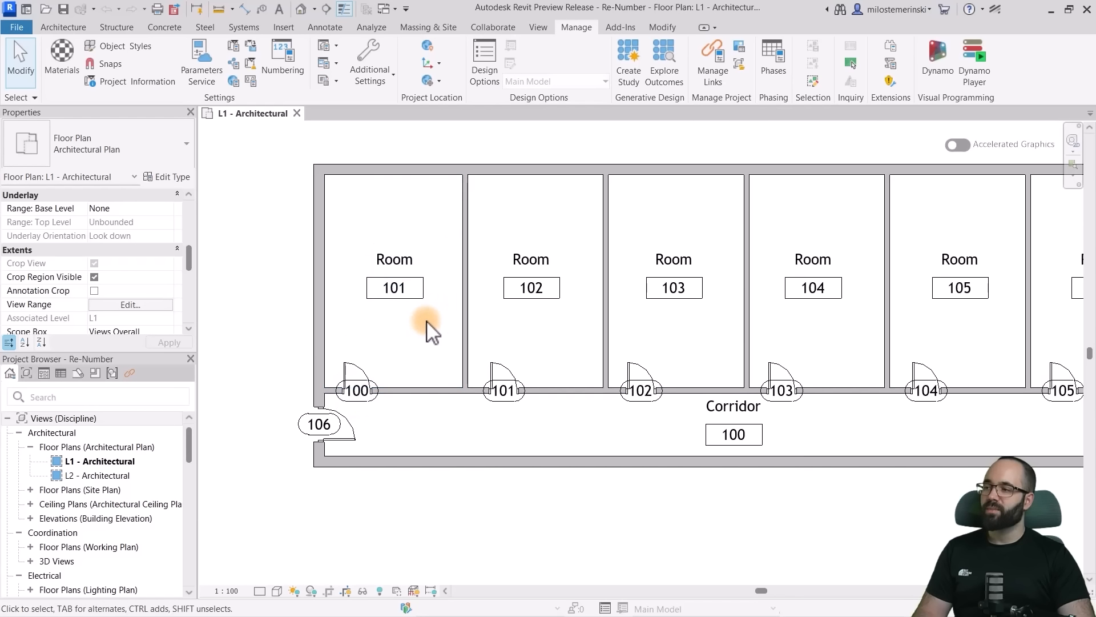
scroll(465, 349, down, 1)
scroll(571, 423, up, 1)
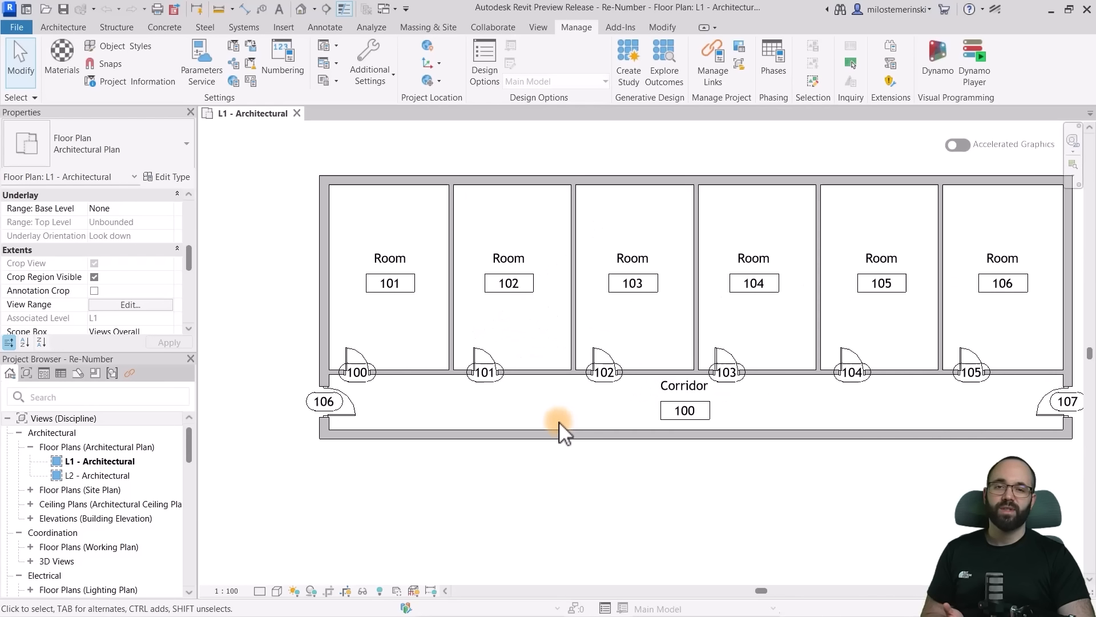
middle_drag(543, 411, 538, 424)
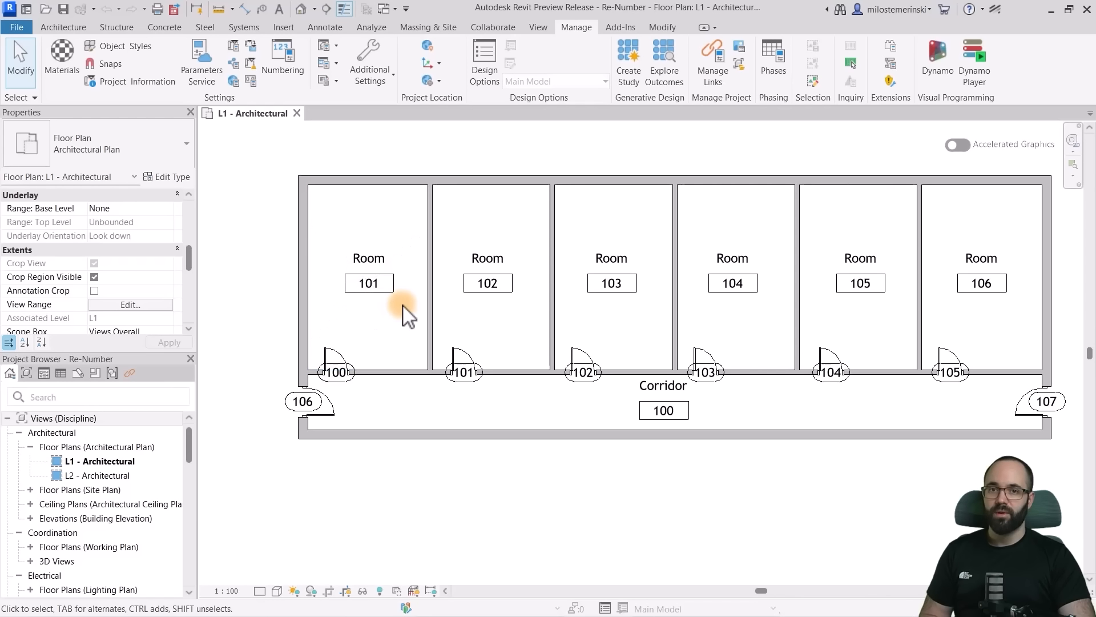
scroll(351, 351, up, 2)
click(333, 362)
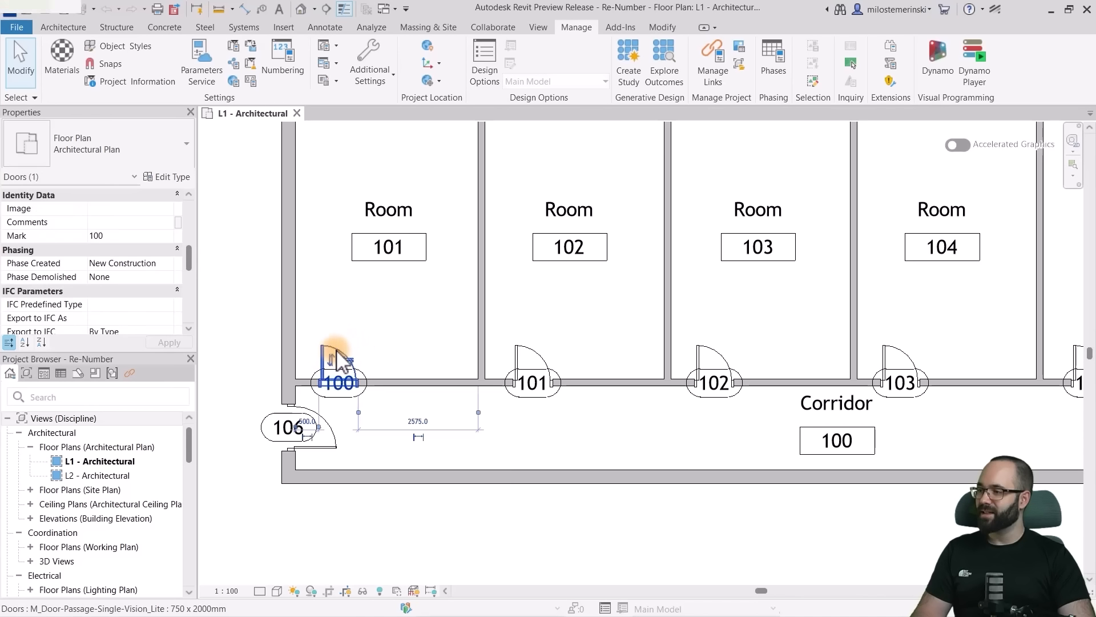
scroll(59, 256, up, 1)
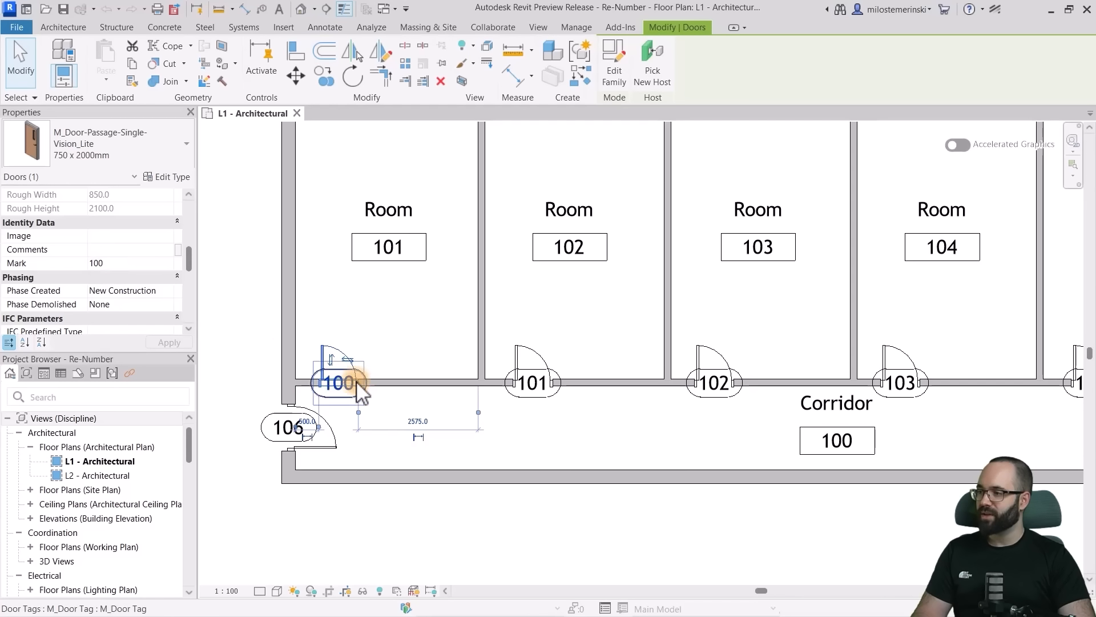
click(403, 338)
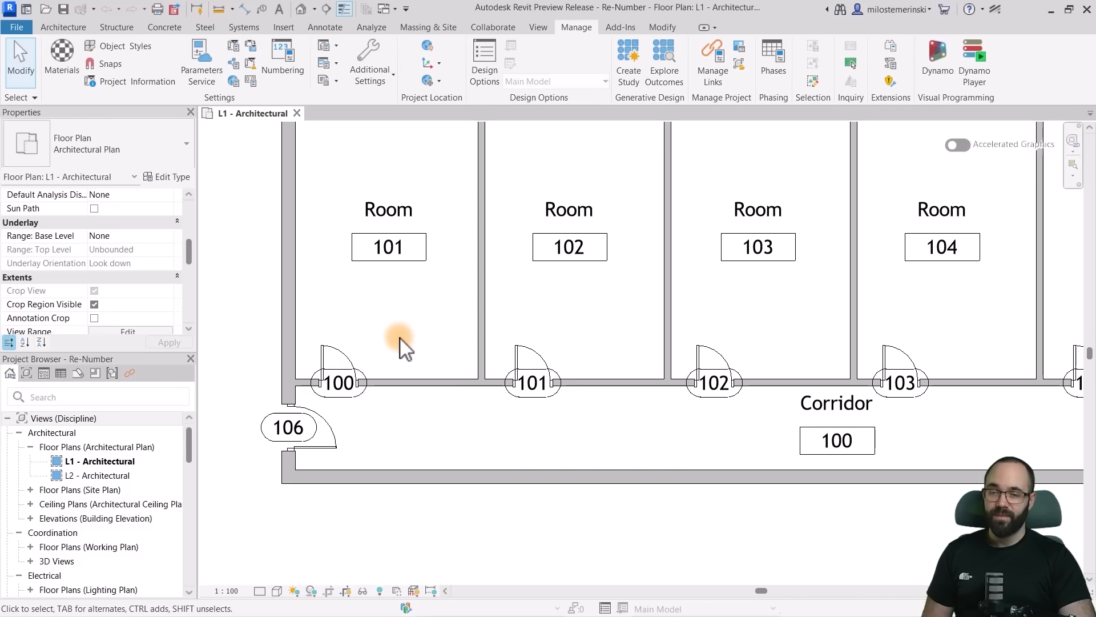
- Create a new numbering template named Door Numbering in the Numbering Options
click(283, 76)
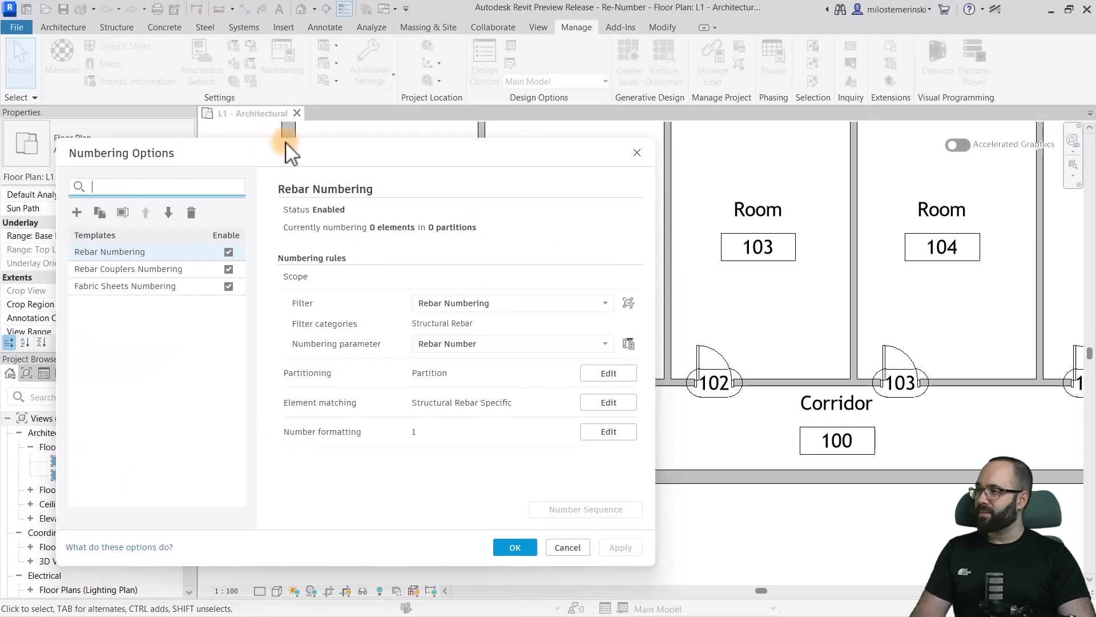
drag(273, 160, 375, 90)
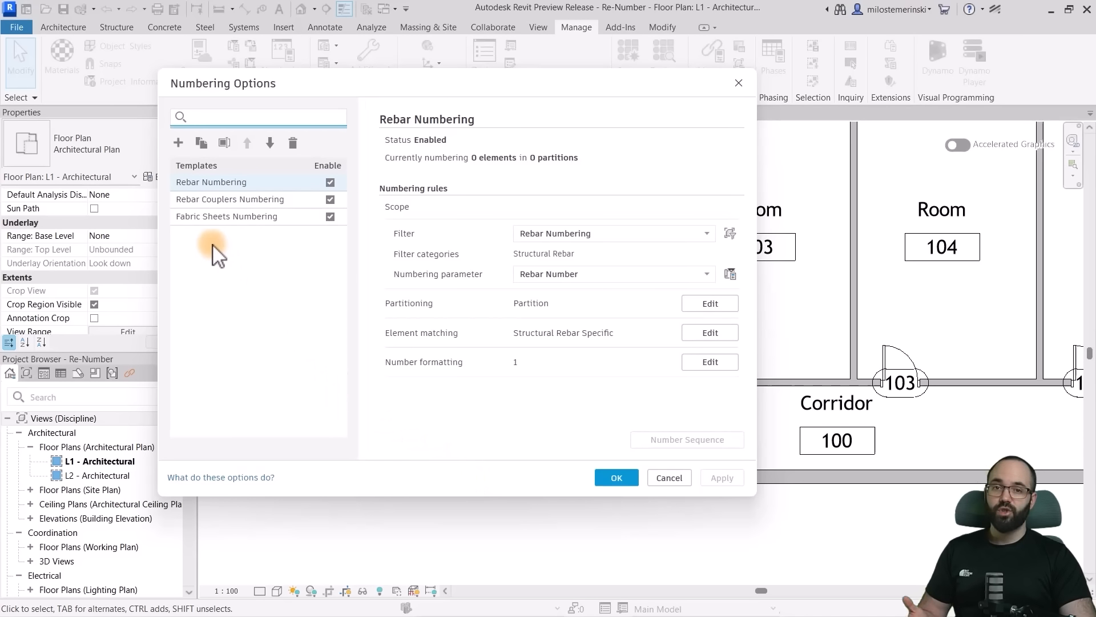
click(178, 143)
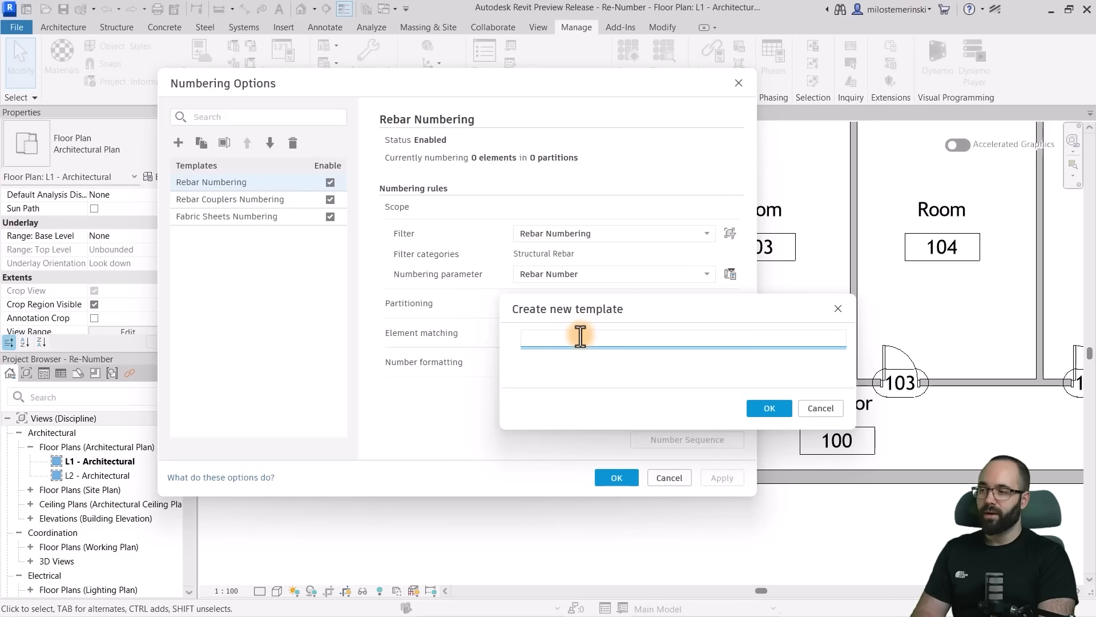
text(Door Numbering)
click(769, 407)
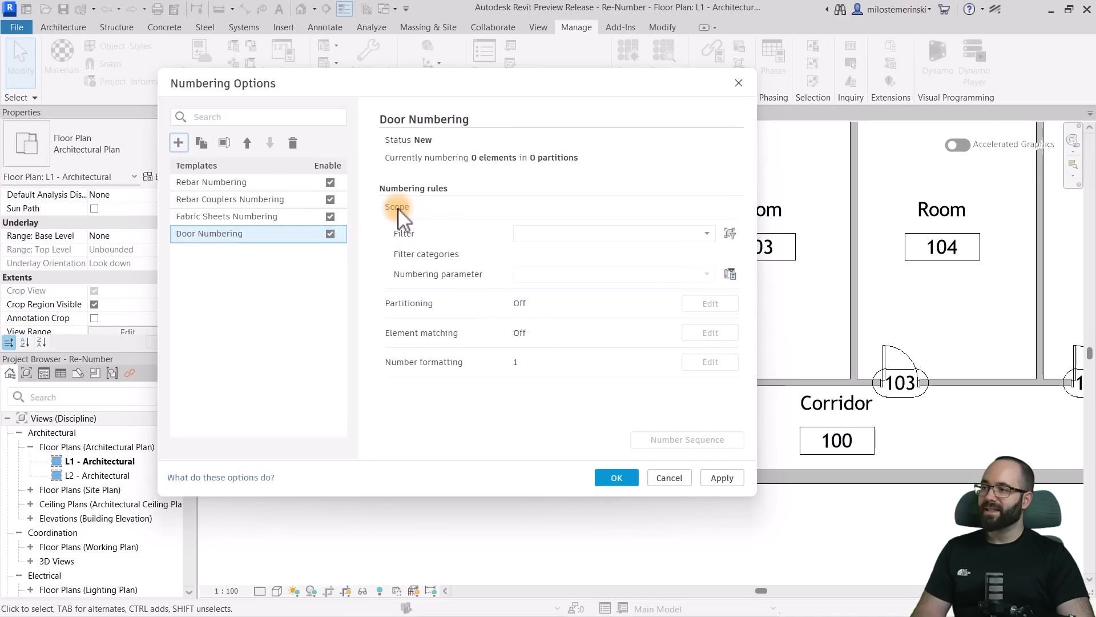
- Create a rule-based filter named Door Numbering Filter for the Door Numbering template
click(605, 240)
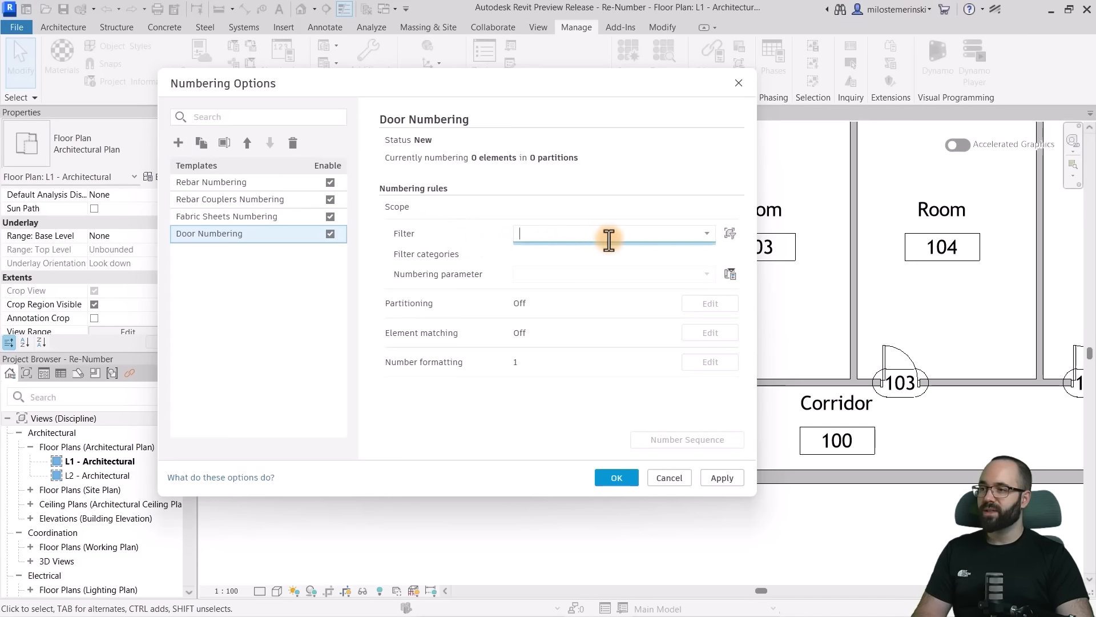
click(730, 234)
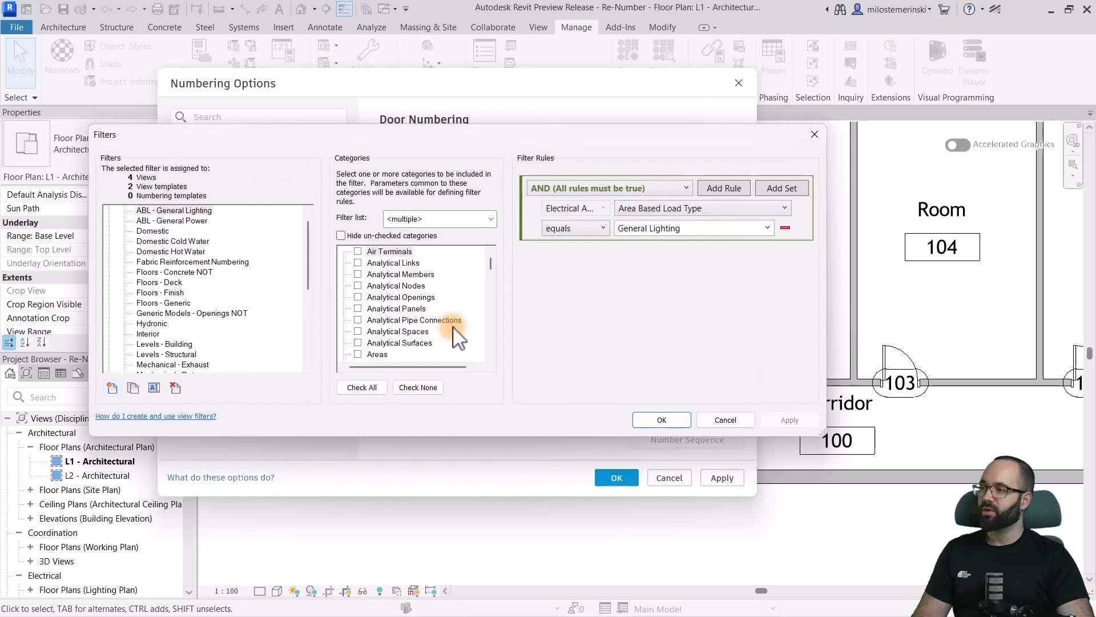
click(113, 388)
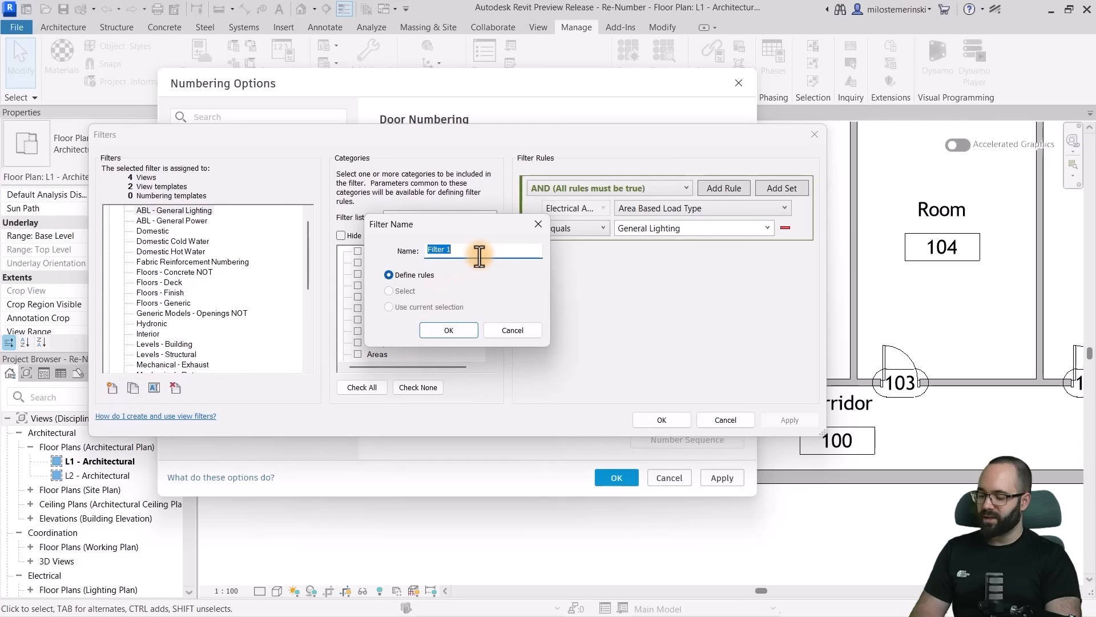
text(D)
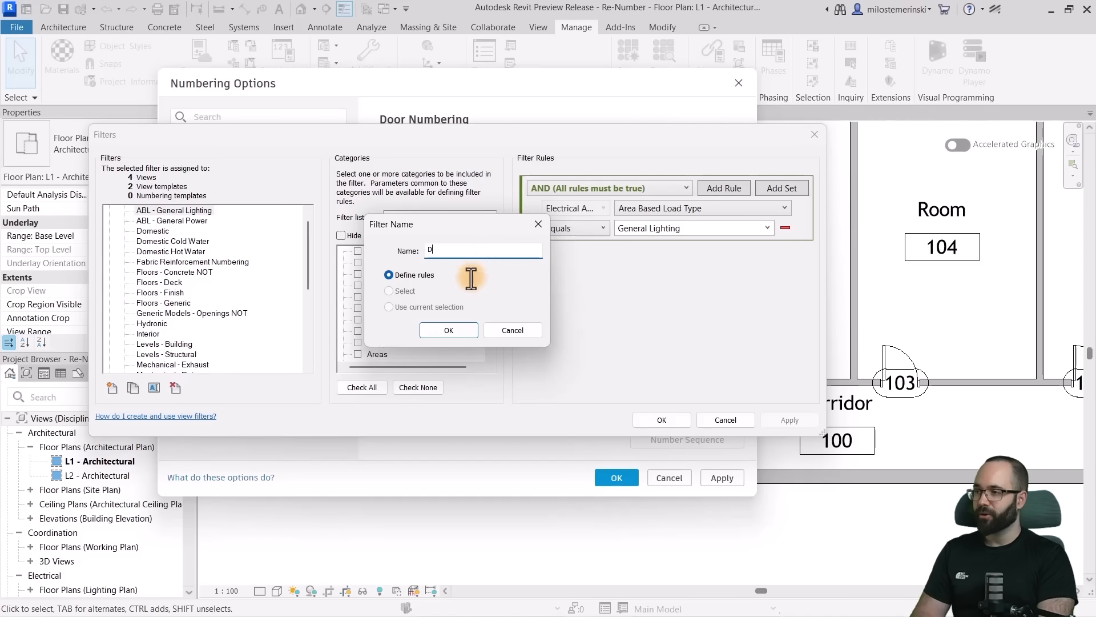
click(454, 329)
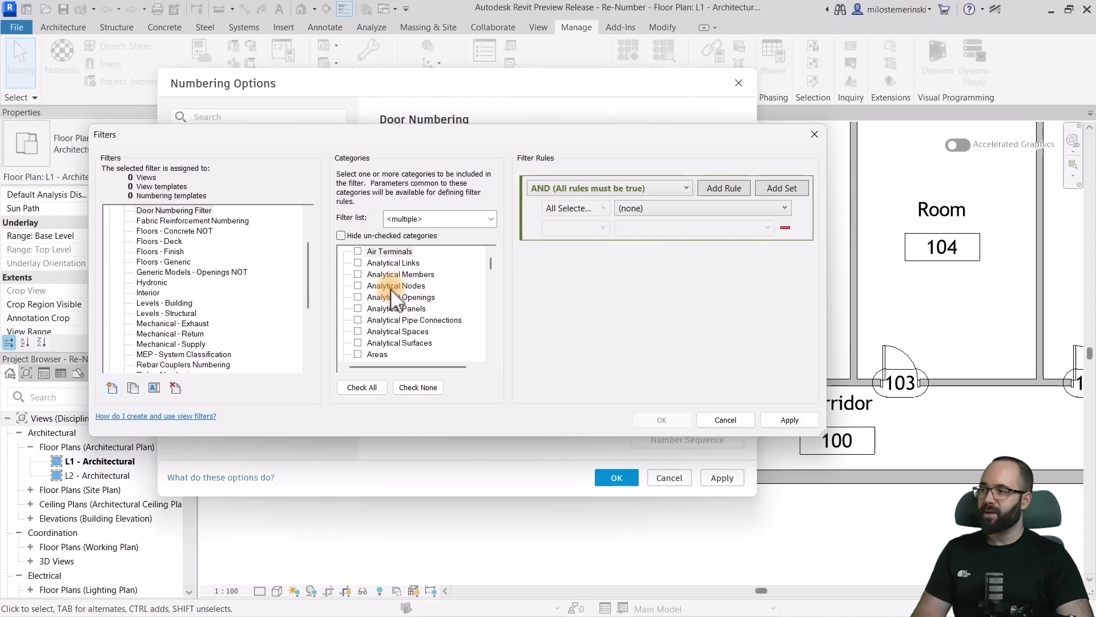
- Limit the Door Numbering Filter to the Doors category
scroll(396, 311, down, 1)
scroll(398, 319, down, 2)
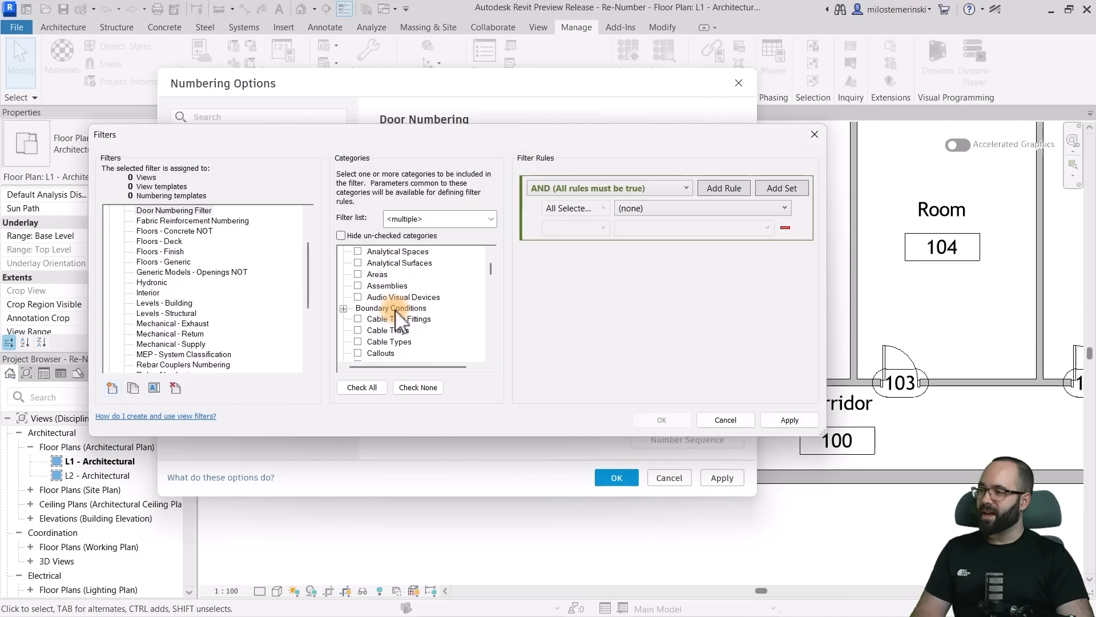
scroll(398, 319, down, 7)
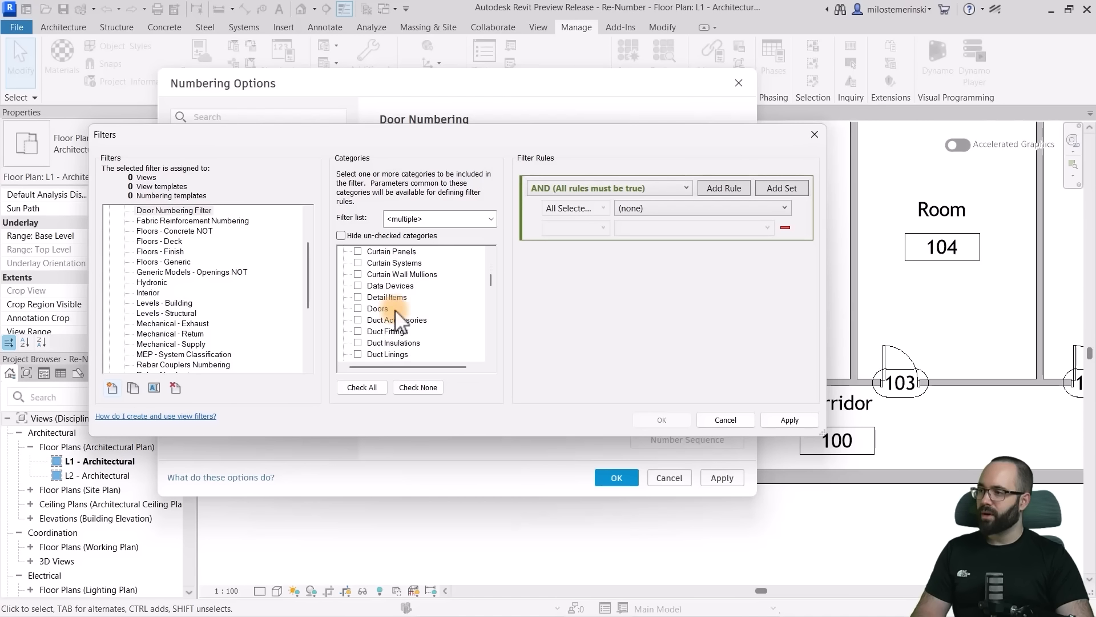
scroll(398, 319, up, 1)
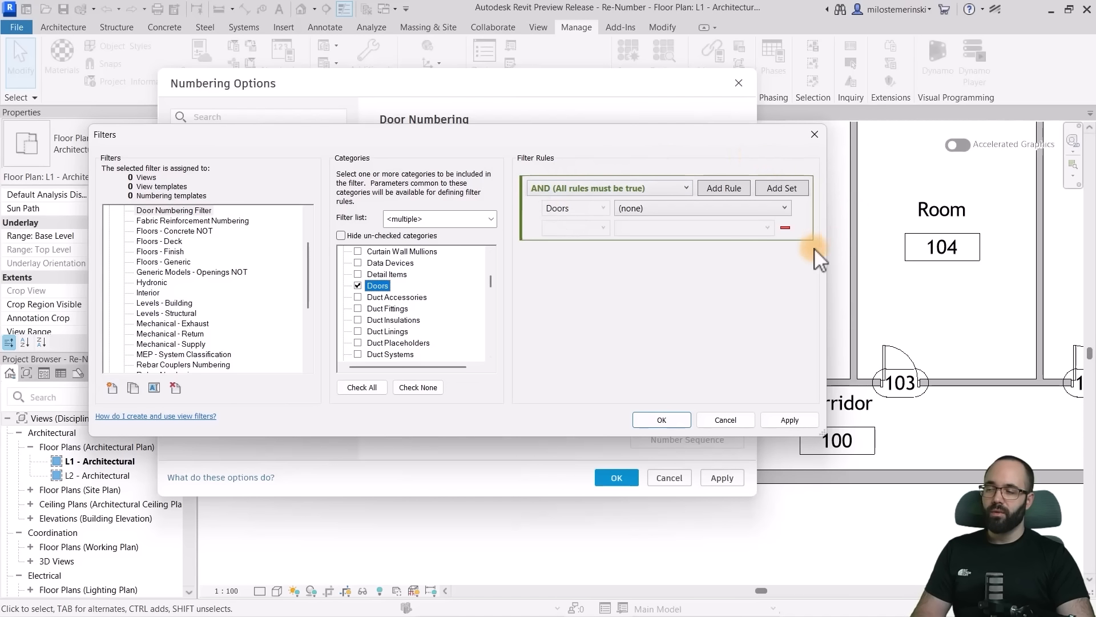
- Define the filter rule so that the doors' Comments does not equal E, and save the filter
click(666, 207)
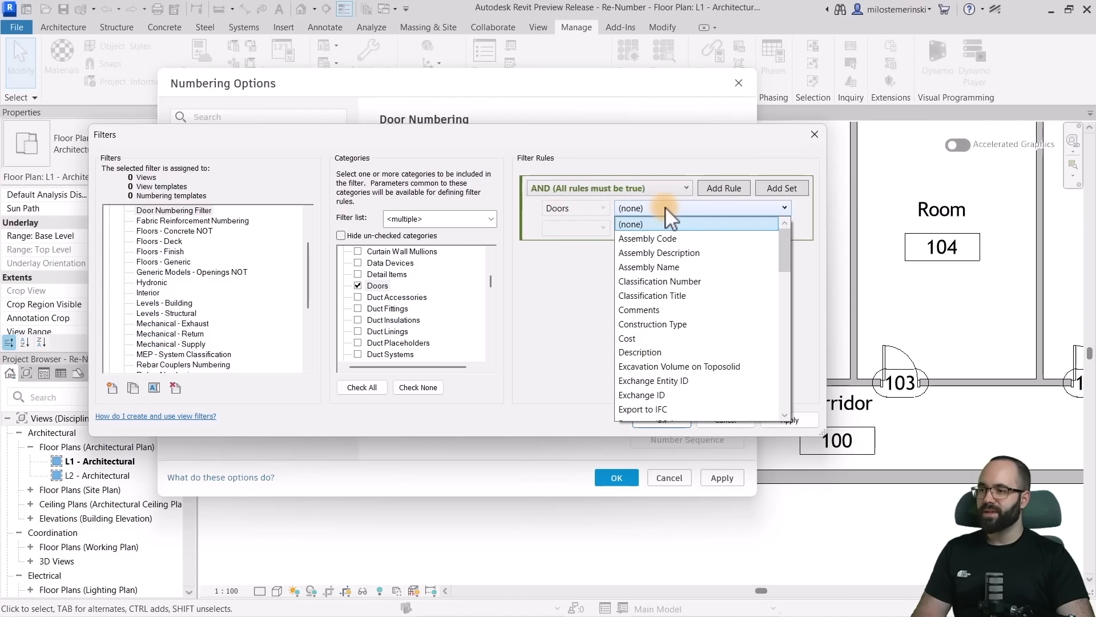
scroll(677, 331, down, 6)
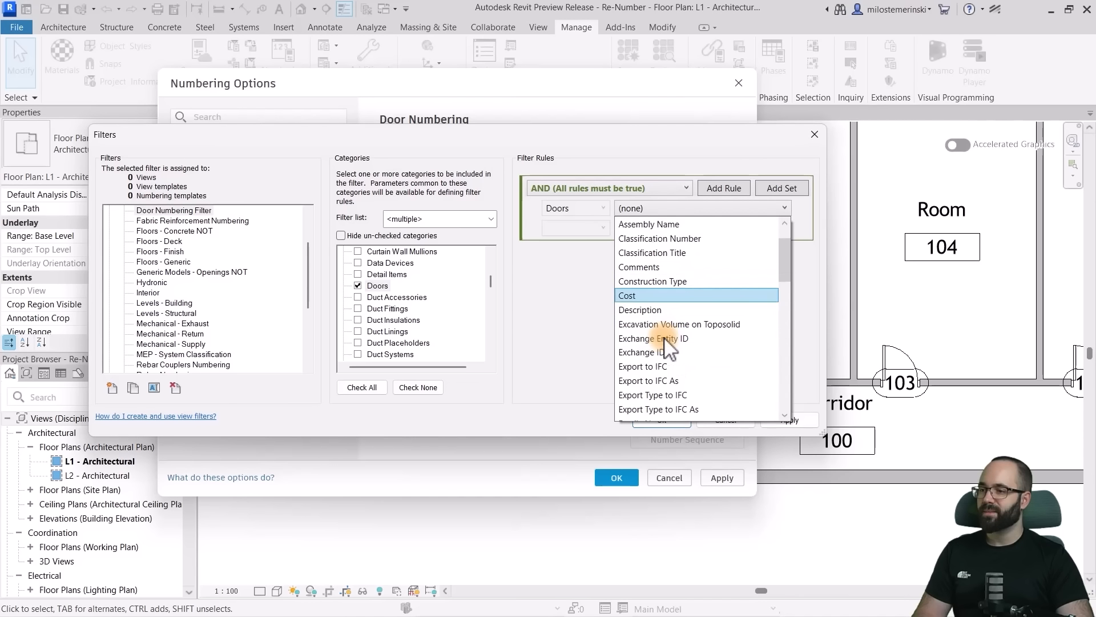
scroll(668, 345, up, 3)
scroll(662, 343, up, 4)
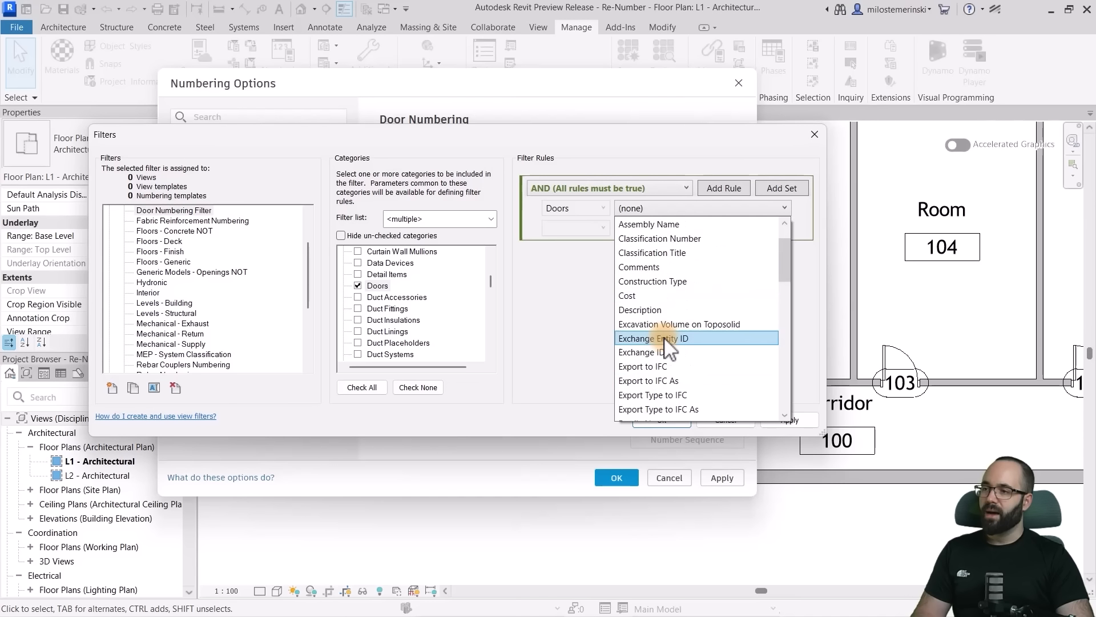
click(659, 313)
click(571, 227)
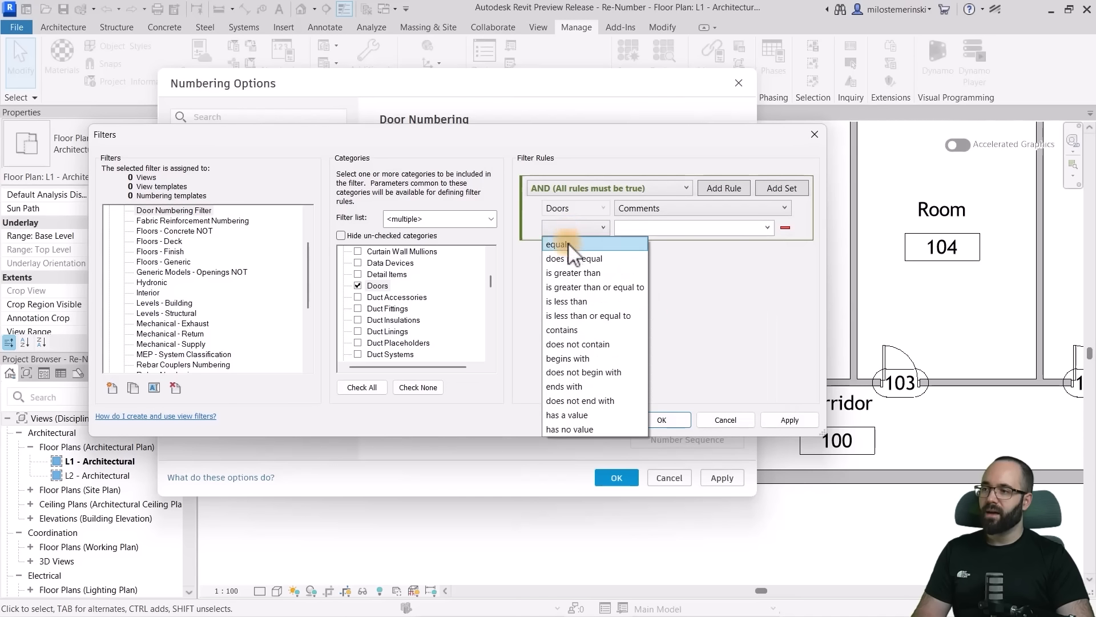
click(561, 255)
click(712, 231)
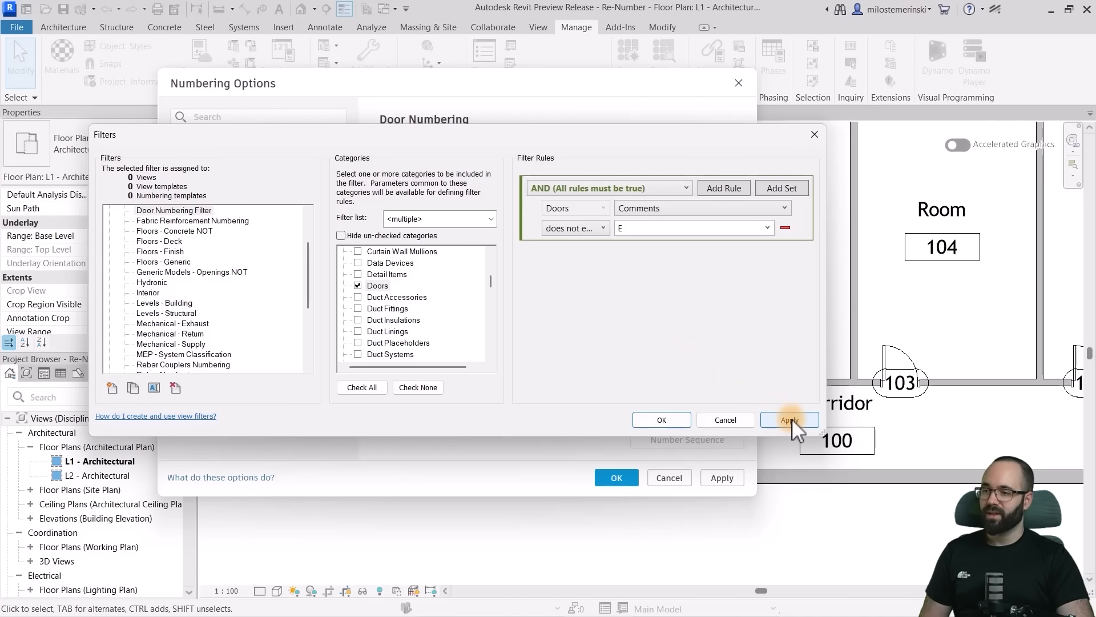
click(663, 420)
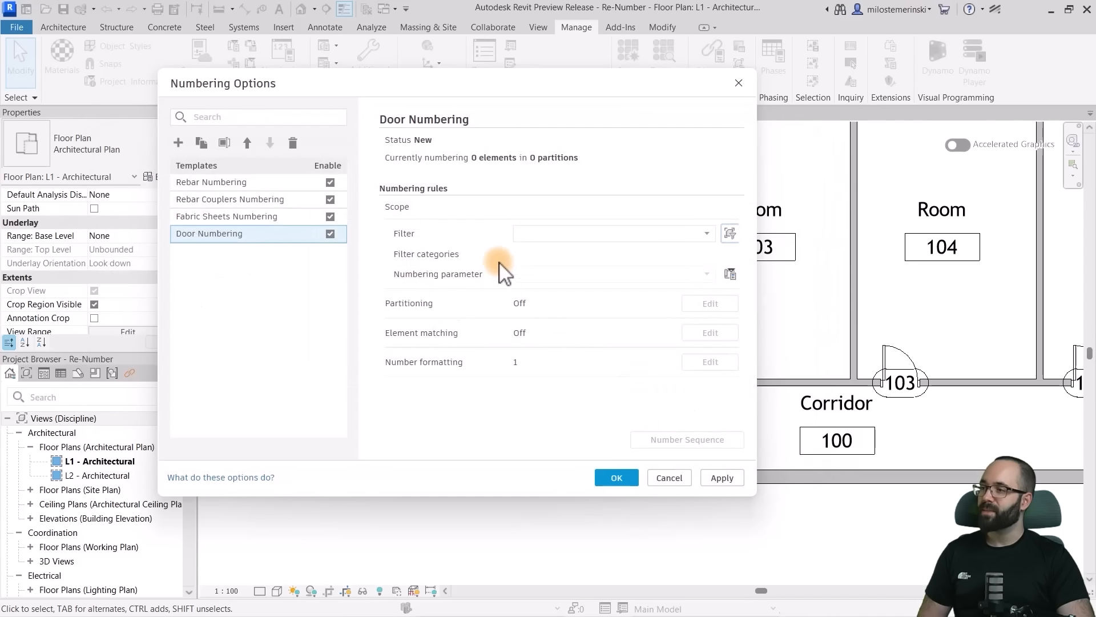
- Assign the Door Numbering Filter to the Door Numbering template and set its numbering parameter to Mark
click(707, 234)
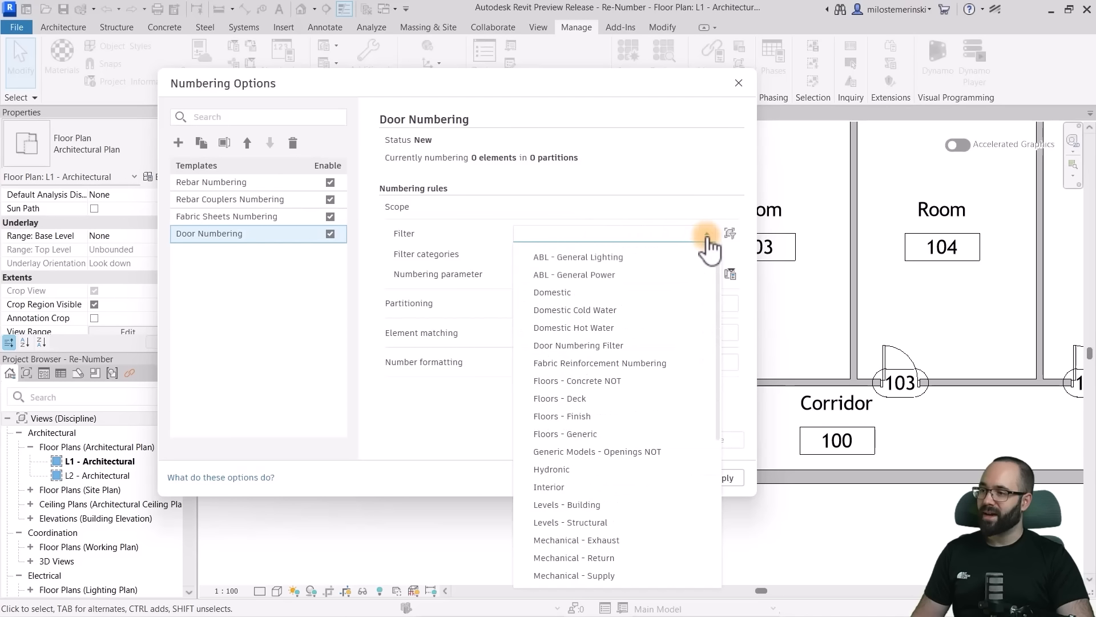
click(576, 346)
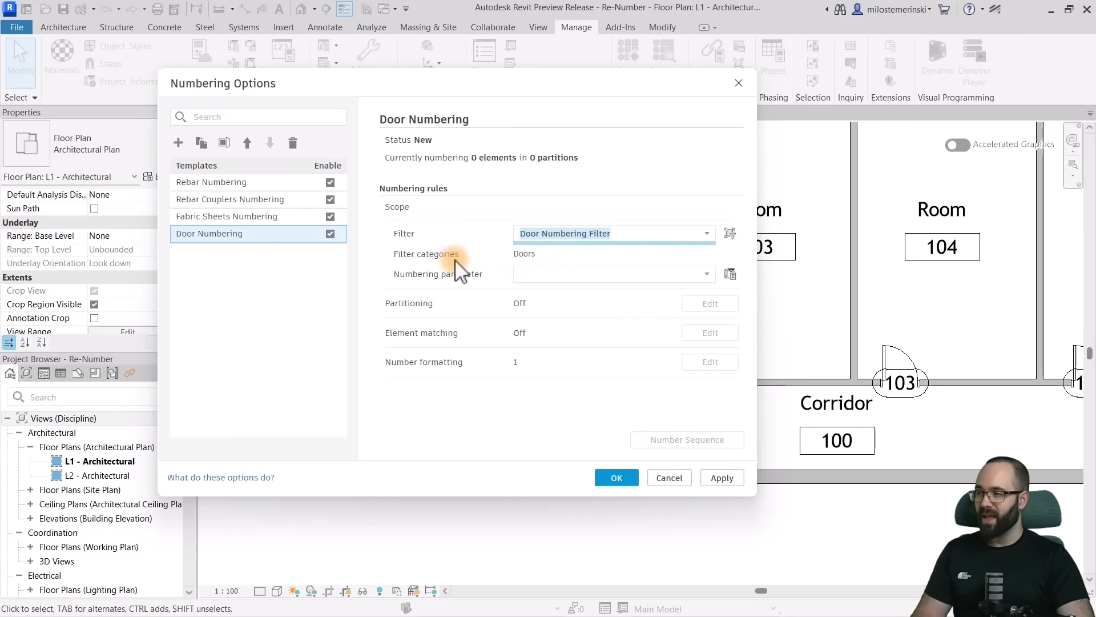
click(557, 271)
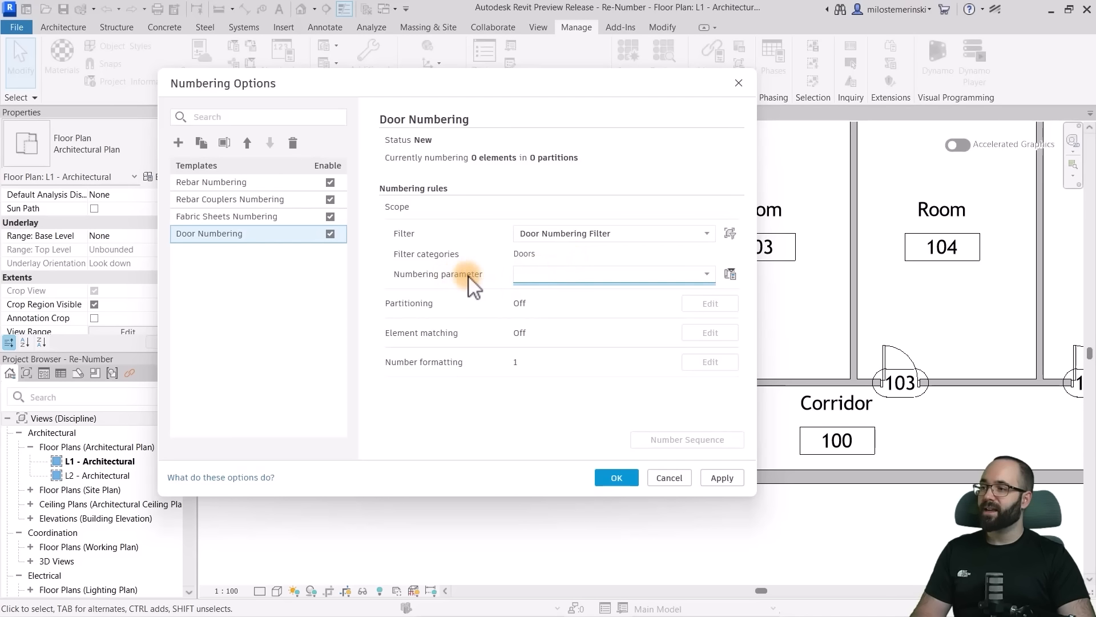
click(539, 274)
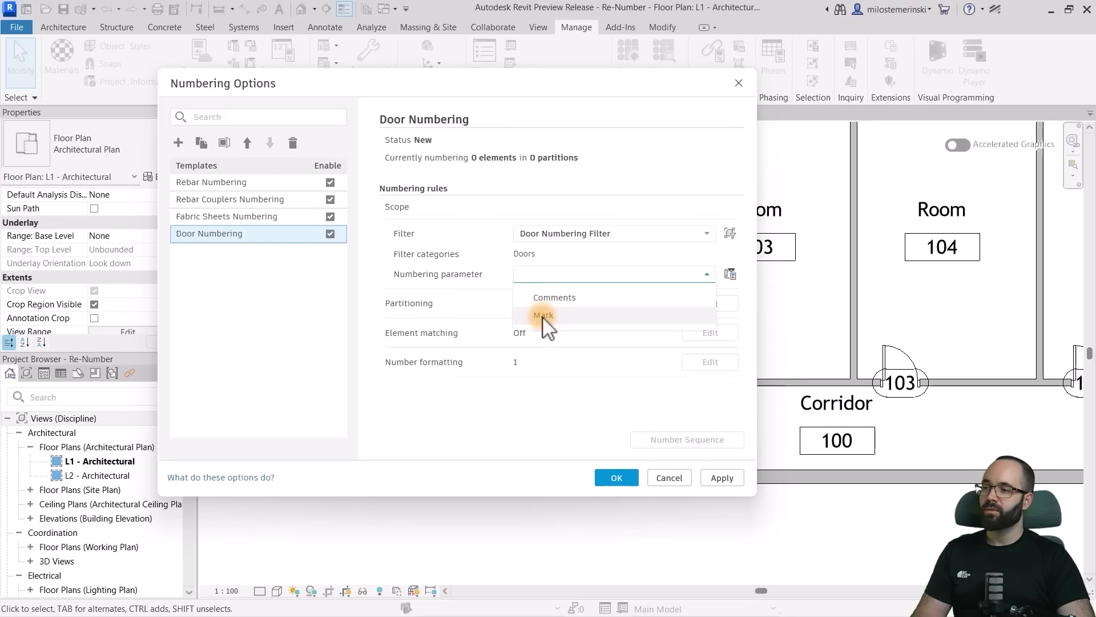
click(542, 315)
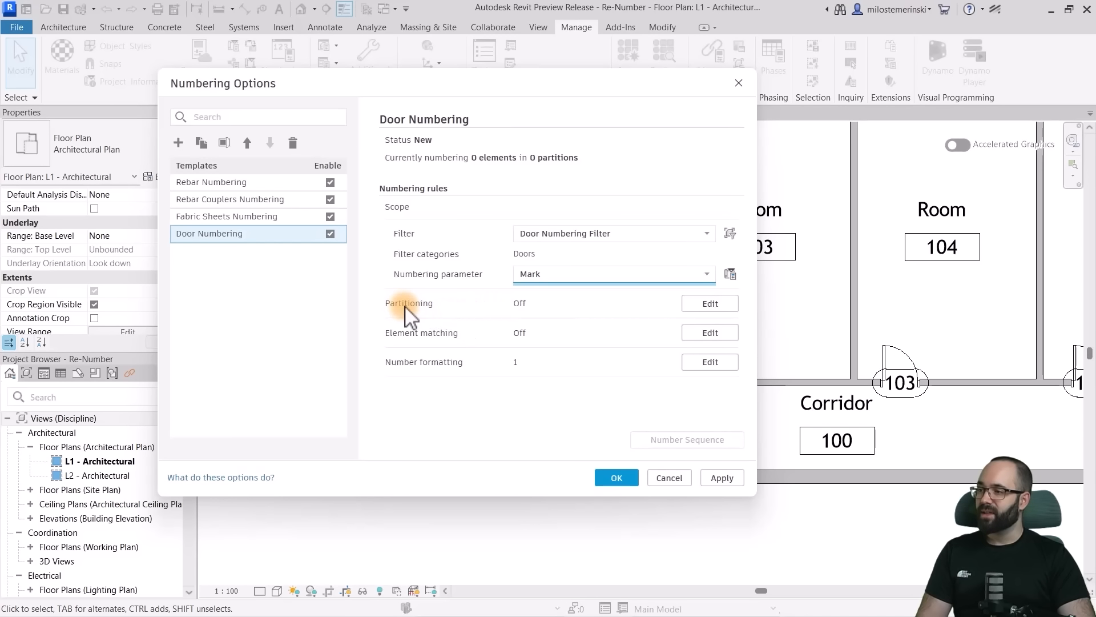
- Turn on partitioning by parameter value for the template, using the To Room: Number parameter
click(710, 303)
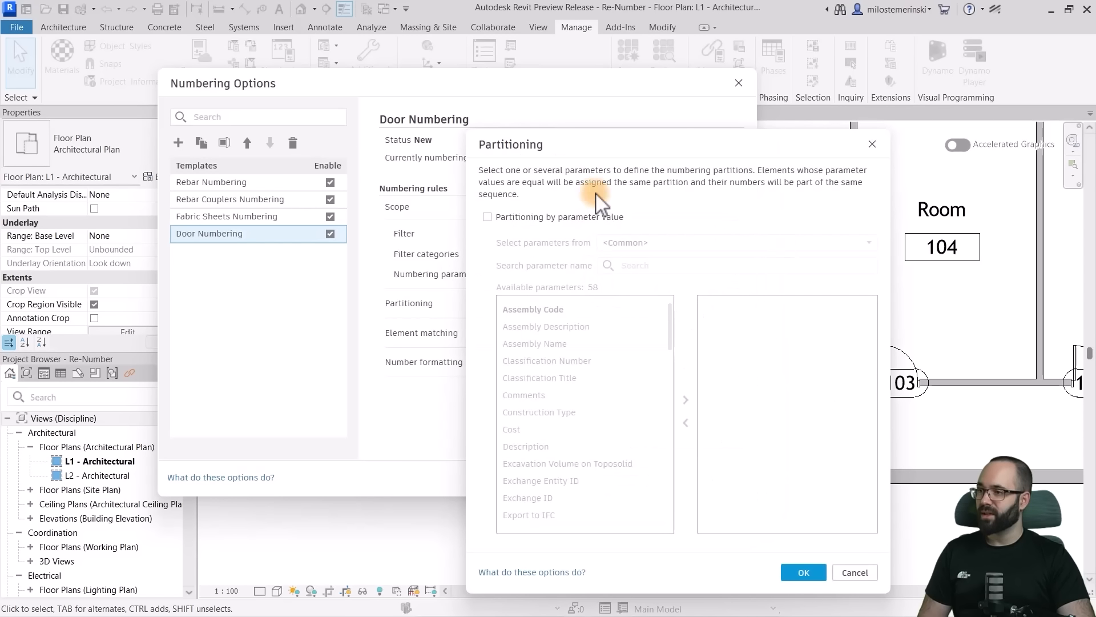
drag(604, 149, 540, 111)
click(424, 179)
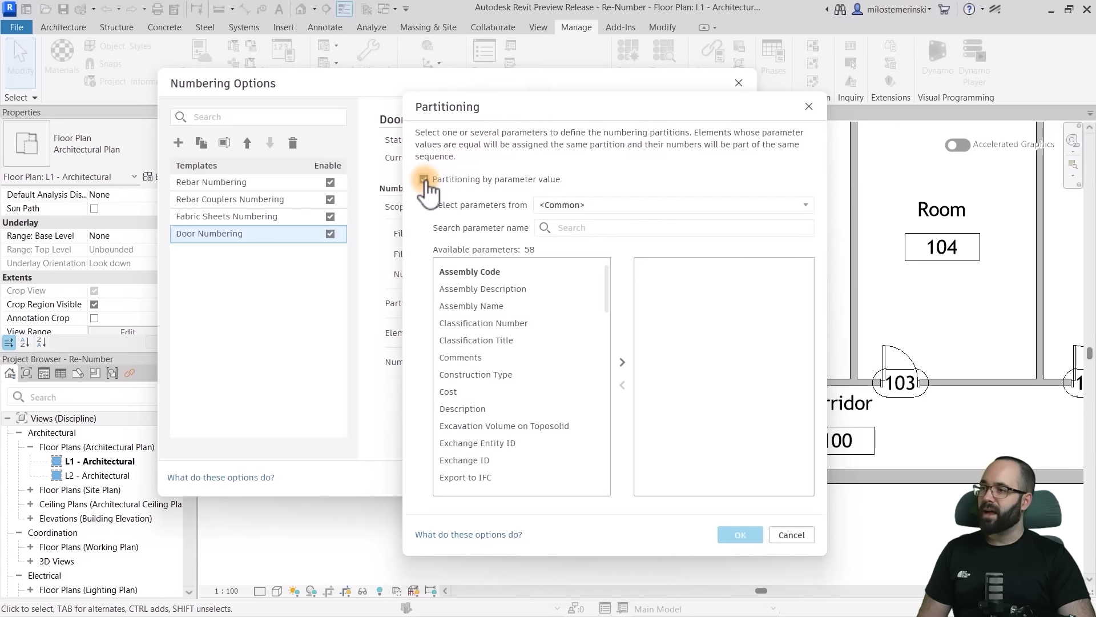
click(562, 207)
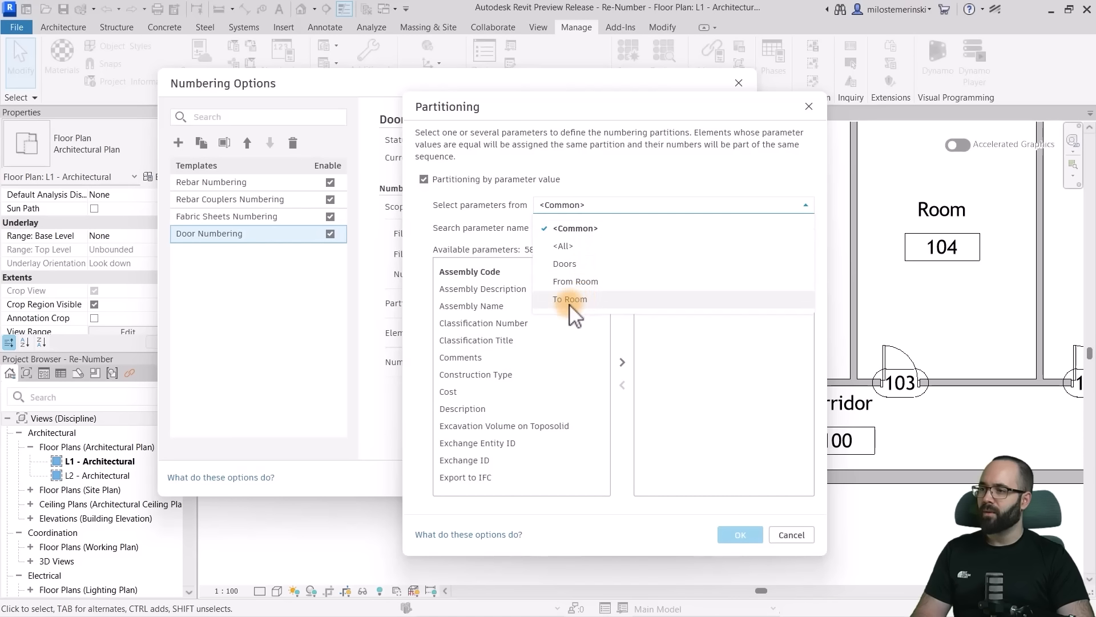
click(568, 301)
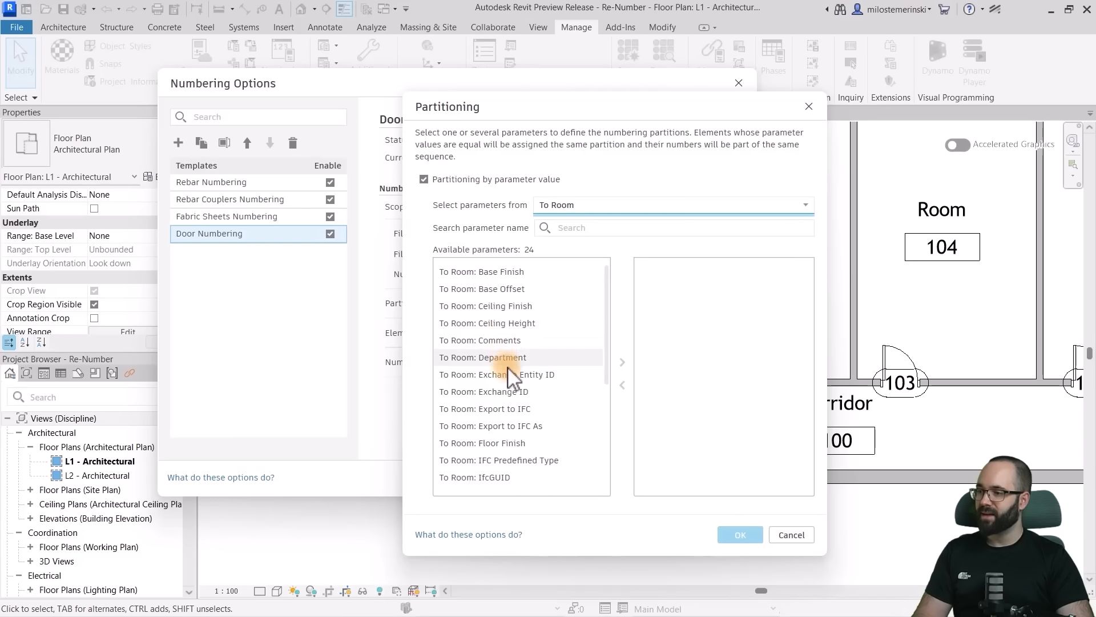
scroll(509, 377, down, 4)
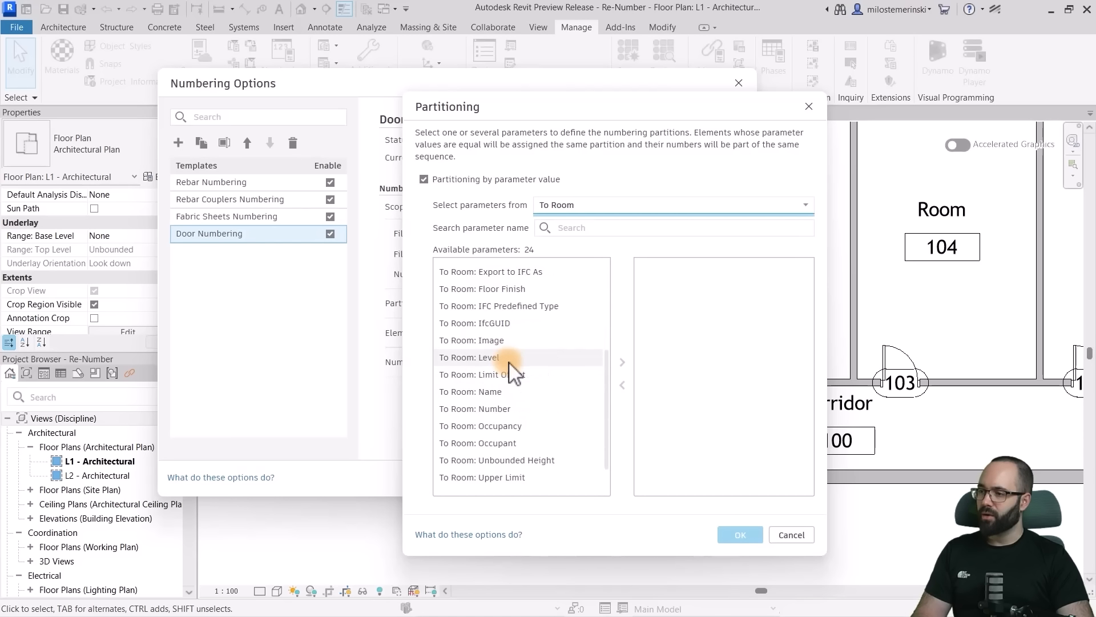
click(501, 375)
click(622, 362)
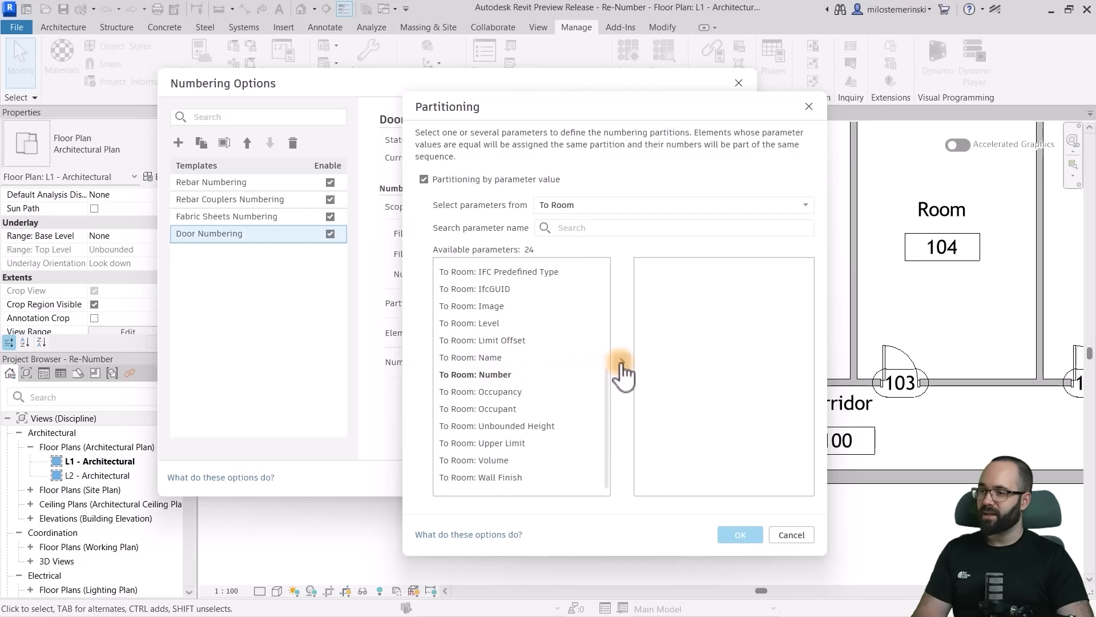
click(741, 535)
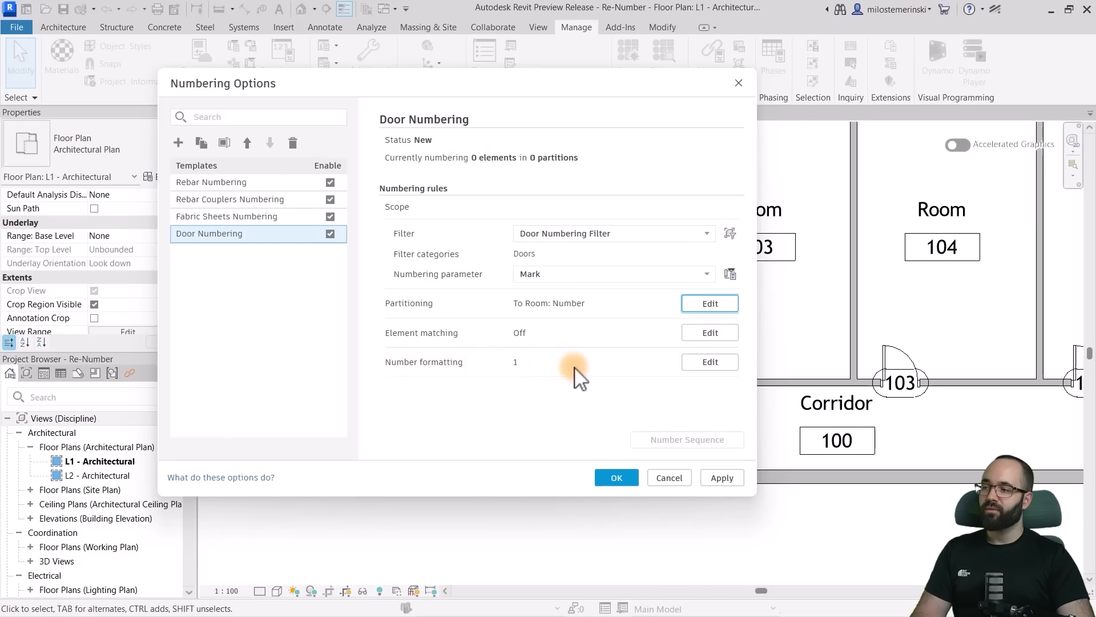
- In the template's number formatting, set the first number in the sequence to Skip if single
click(707, 363)
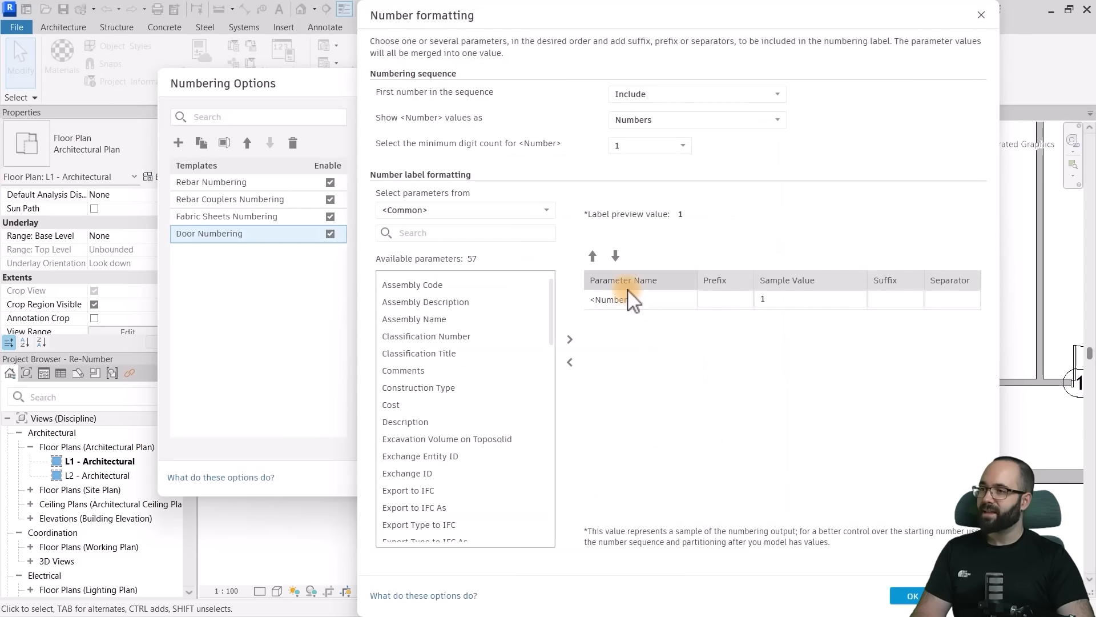
drag(500, 7, 423, 18)
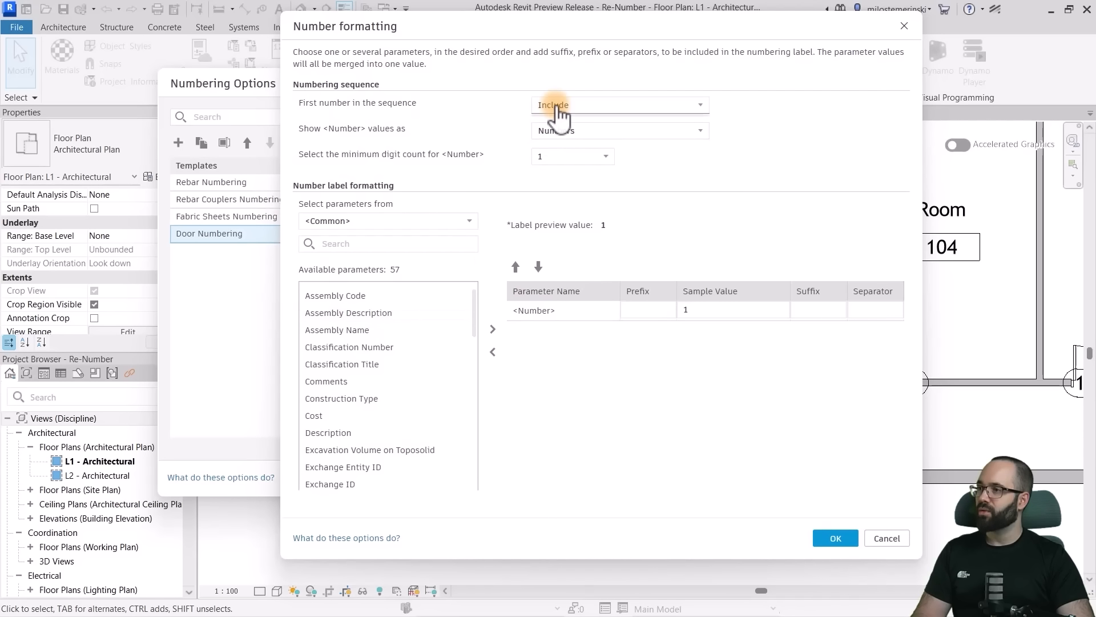
click(579, 164)
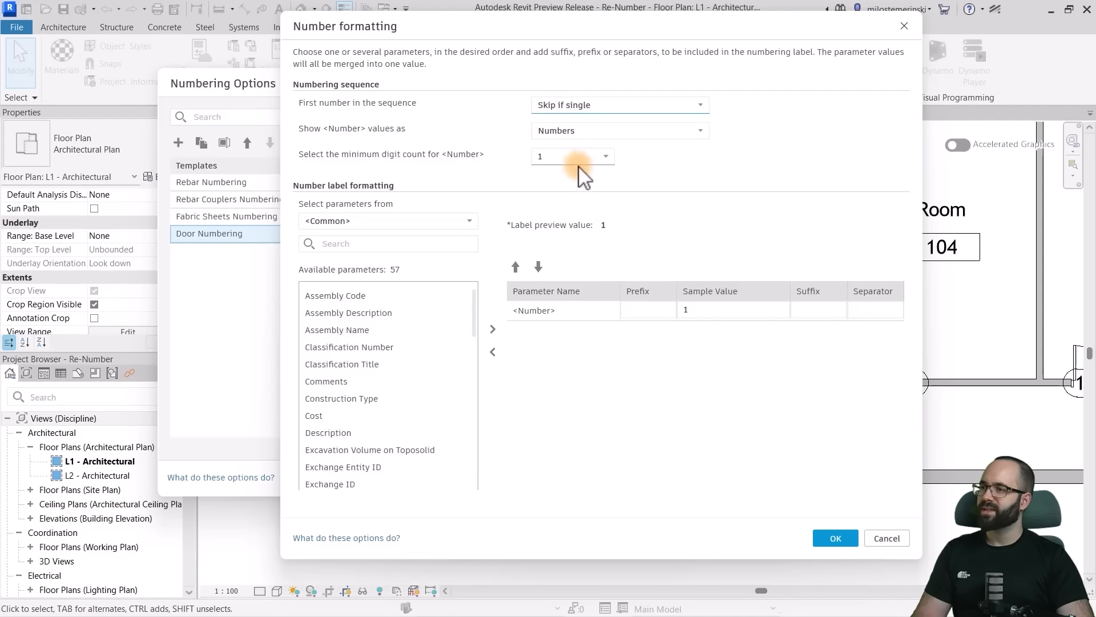
- Add the To Room: Number parameter to the number label and place it ahead of <Number>
click(359, 221)
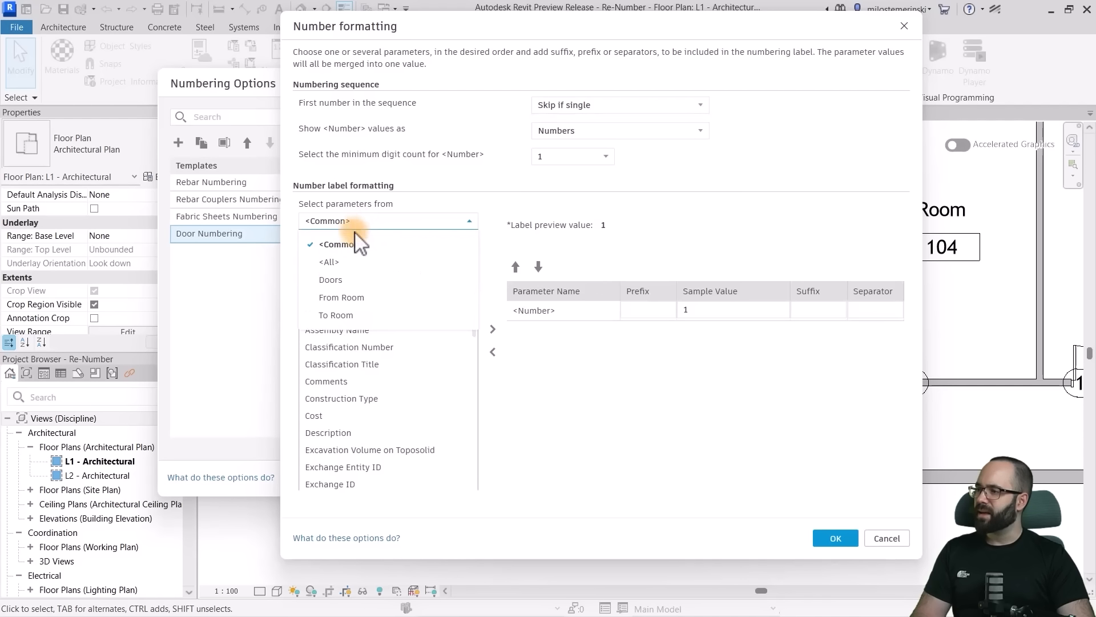
click(336, 315)
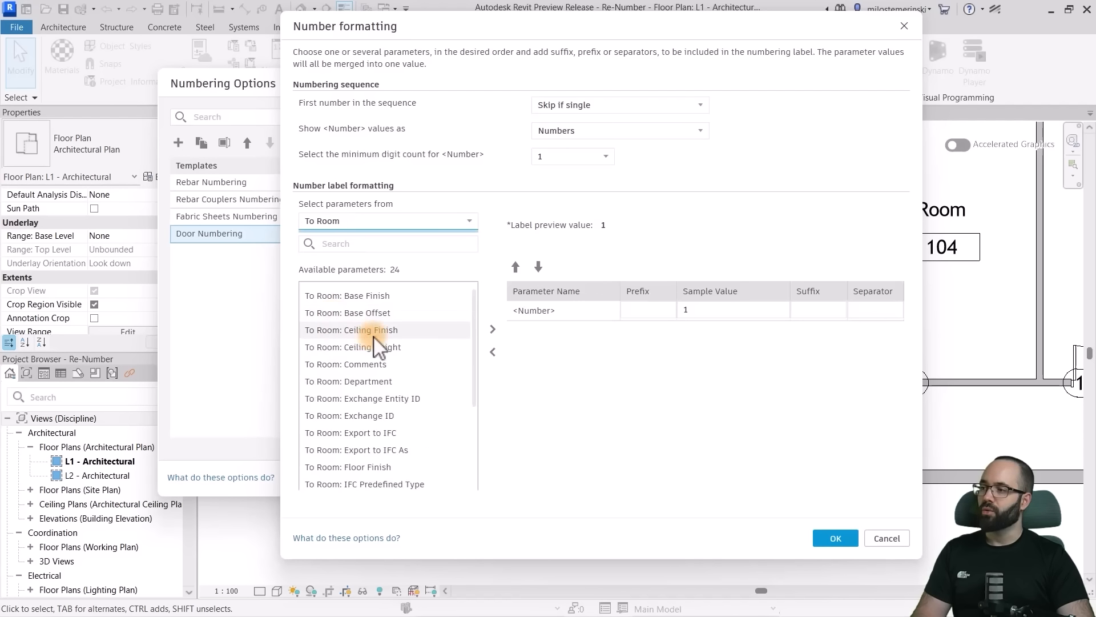
scroll(375, 403, down, 4)
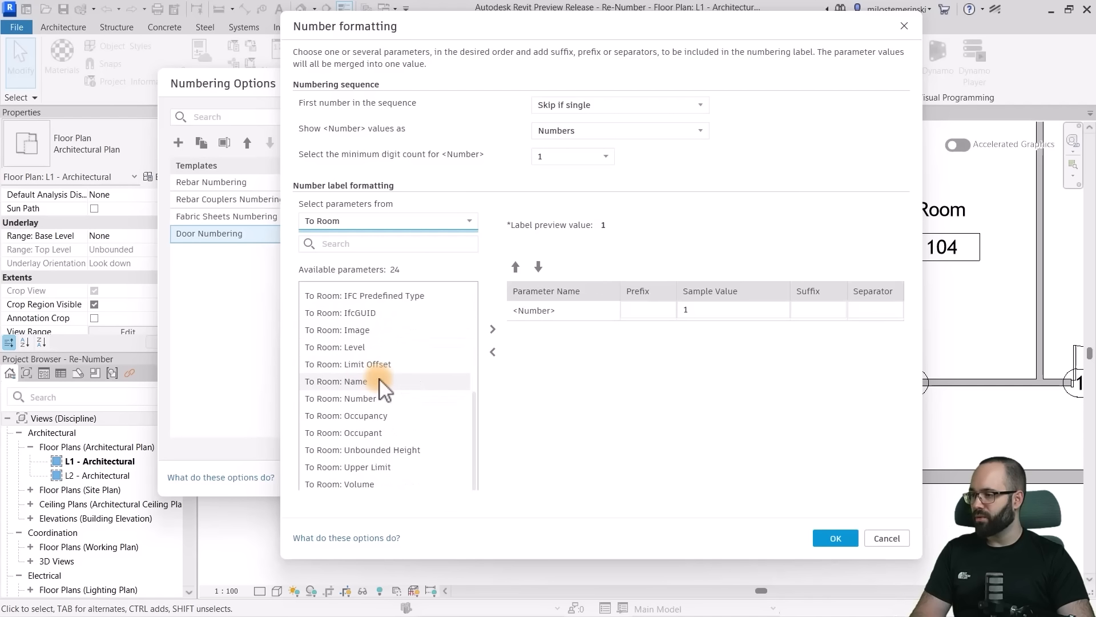
click(493, 330)
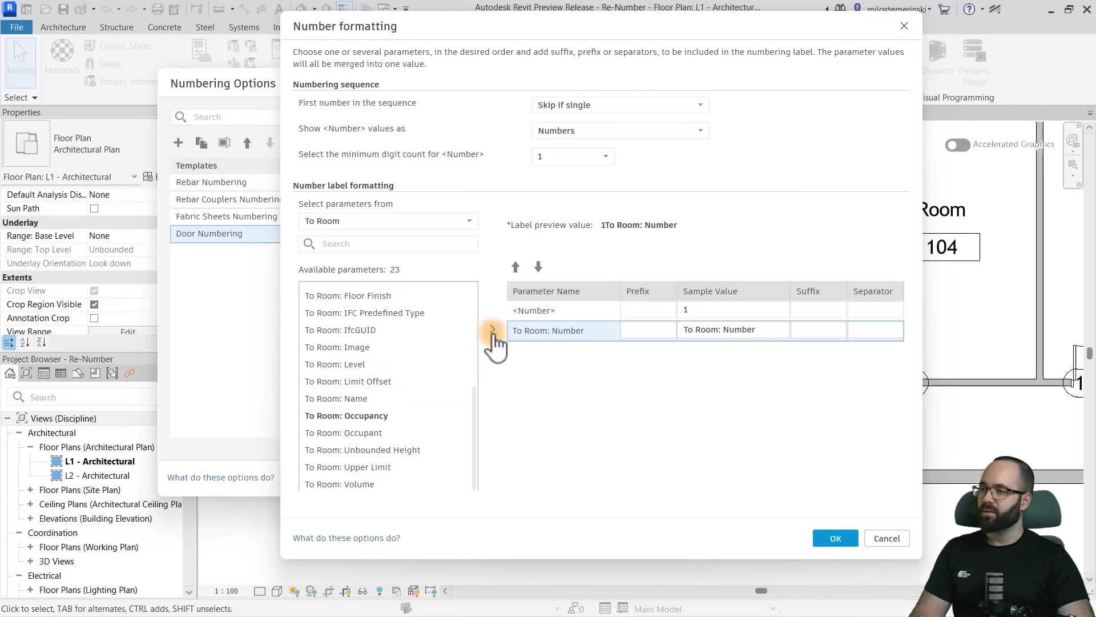
click(516, 267)
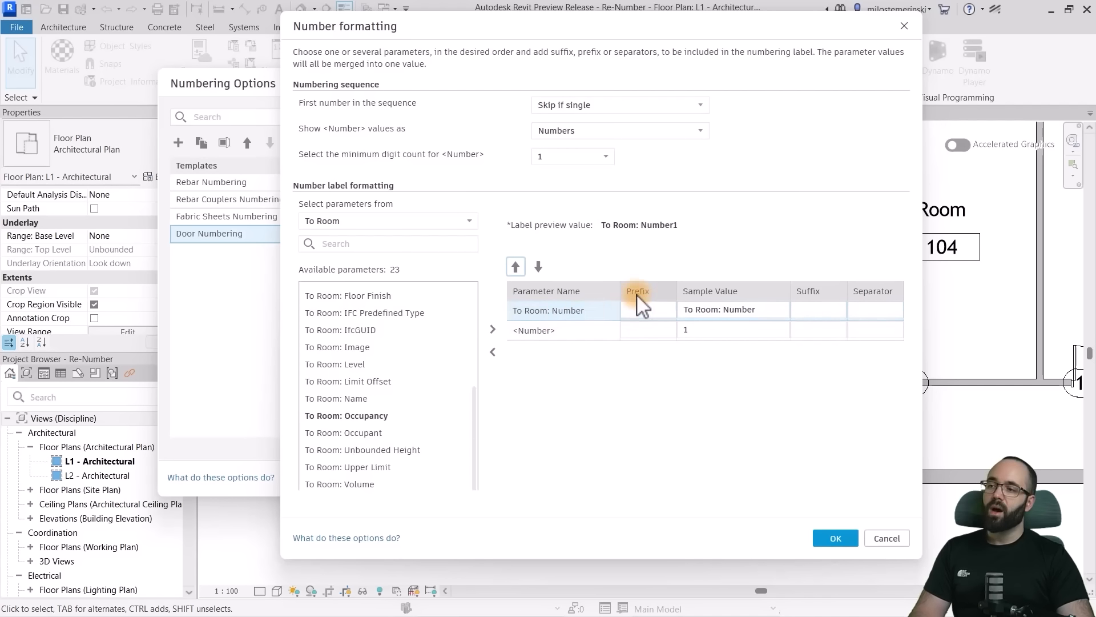
click(812, 311)
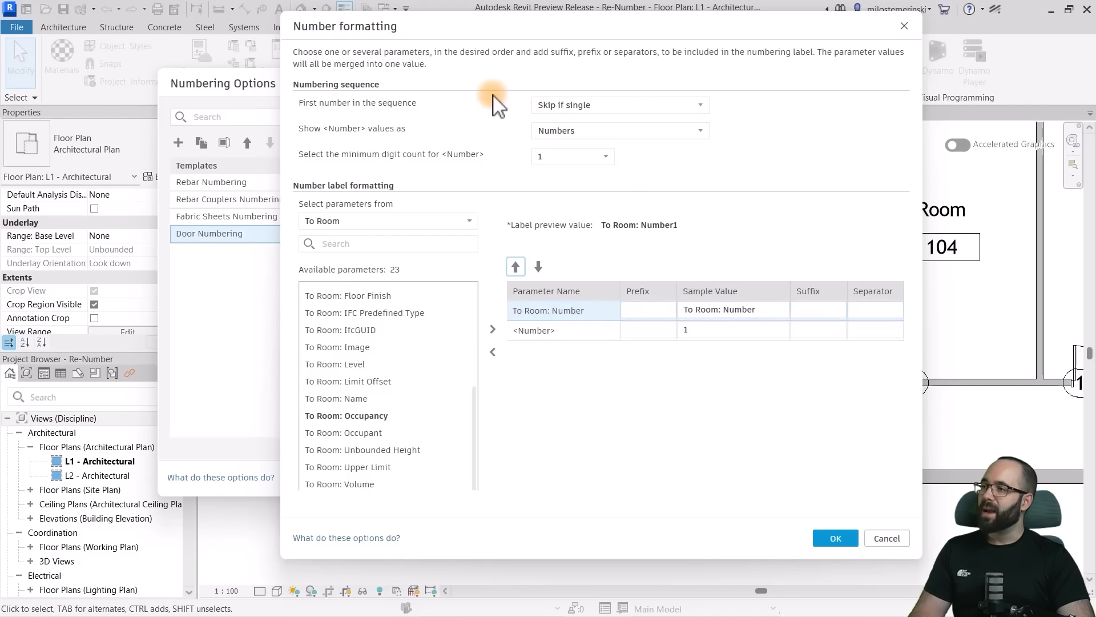
- Show the <Number> values as lowercase letters and set the sample value of To Room: Number to 101
click(582, 131)
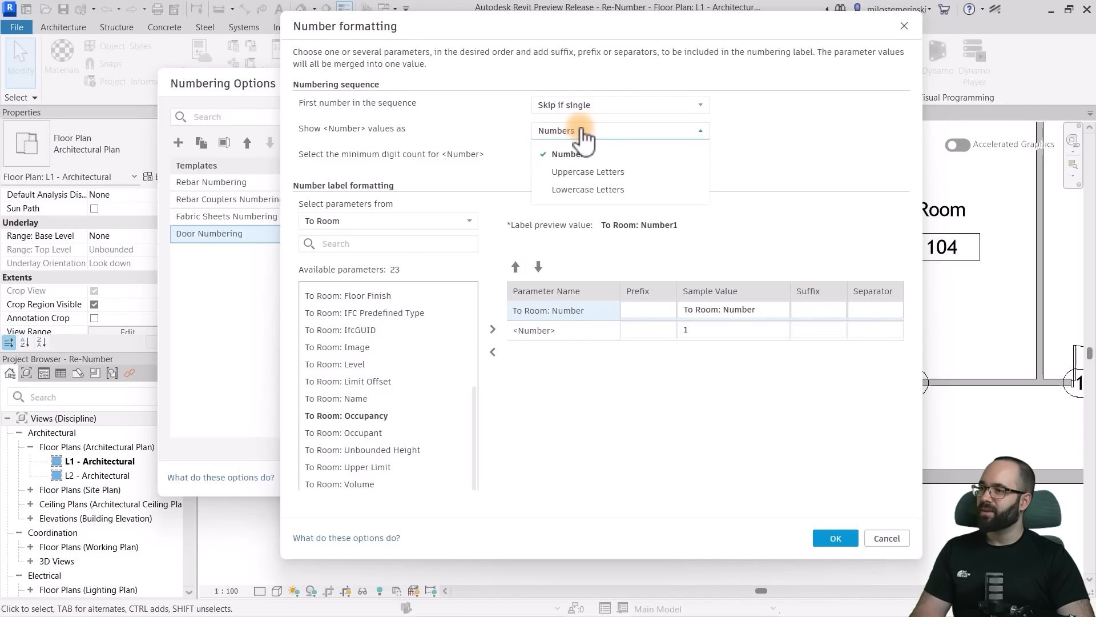
click(578, 189)
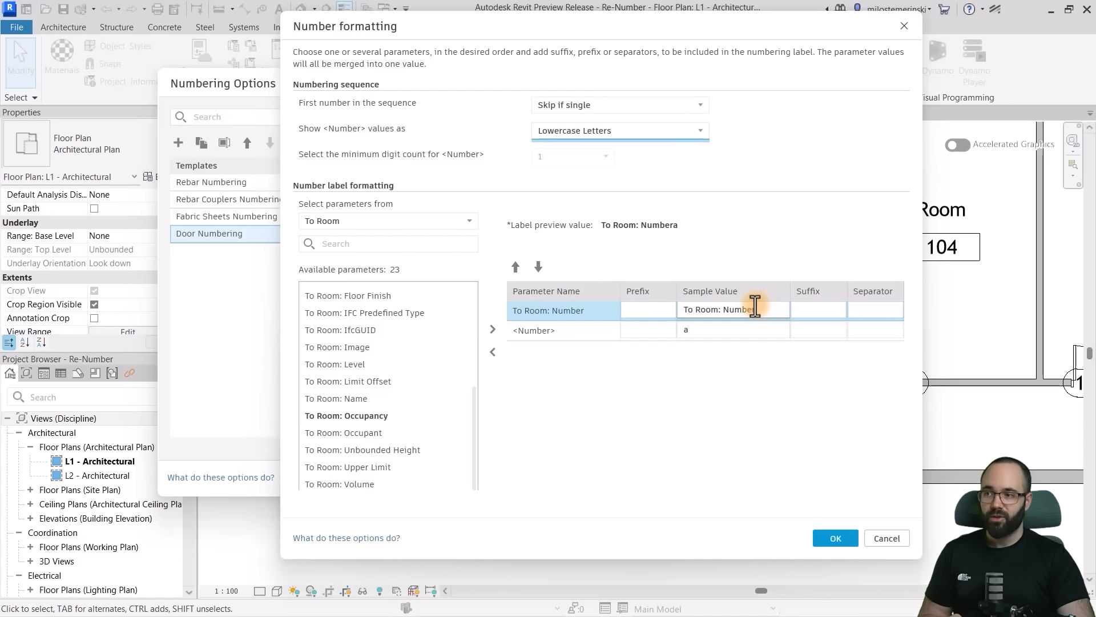
click(694, 328)
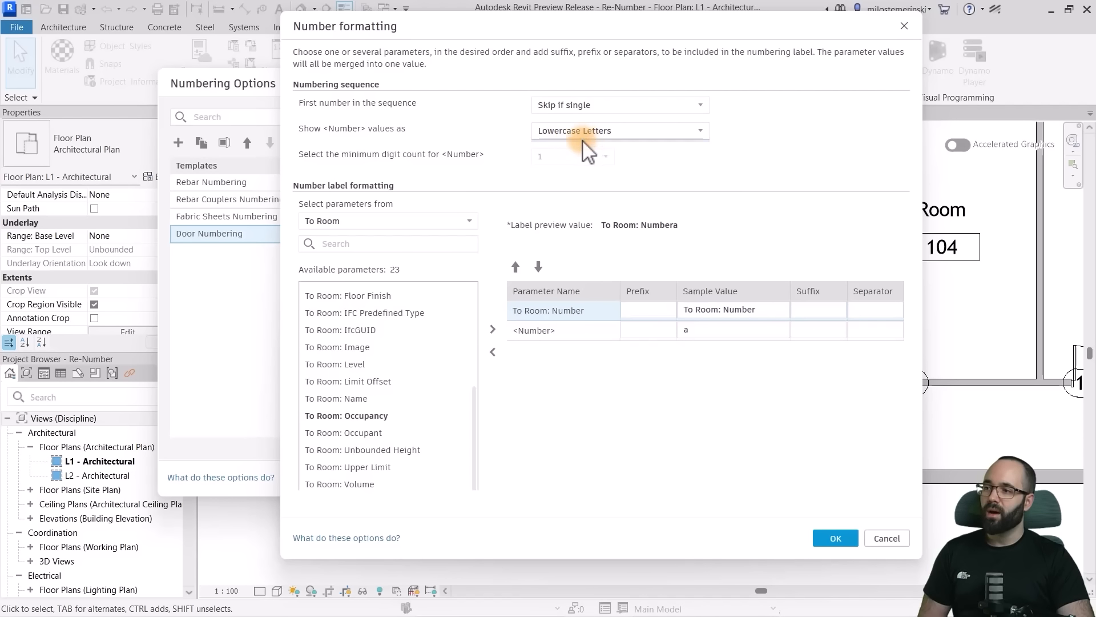
click(697, 308)
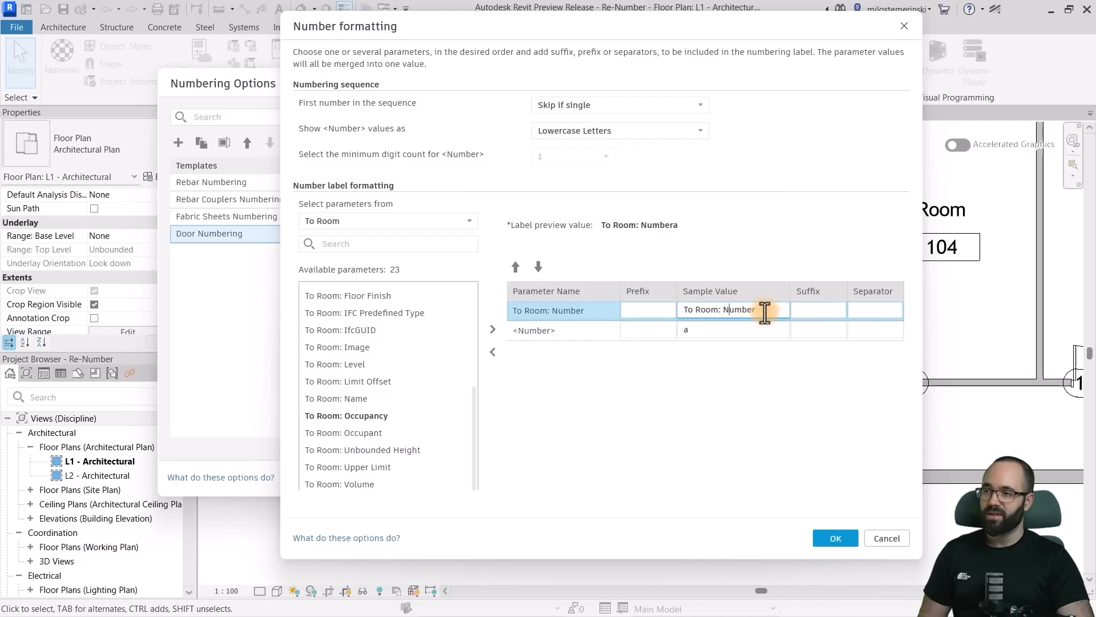
click(636, 313)
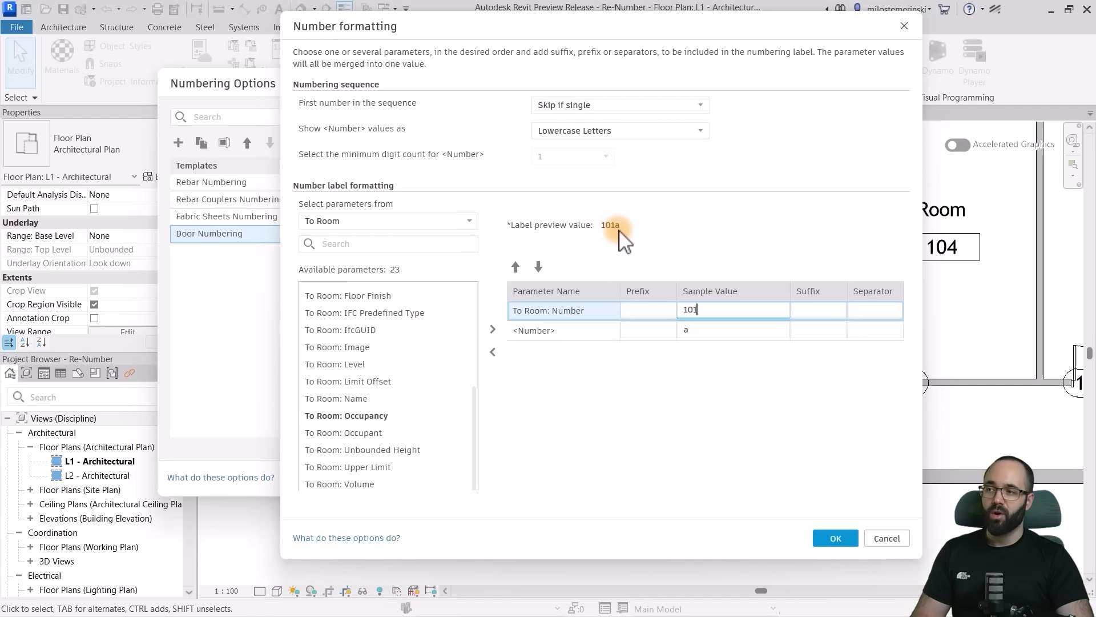
- Confirm the number formatting, apply the Door Numbering template and close the numbering options
click(837, 538)
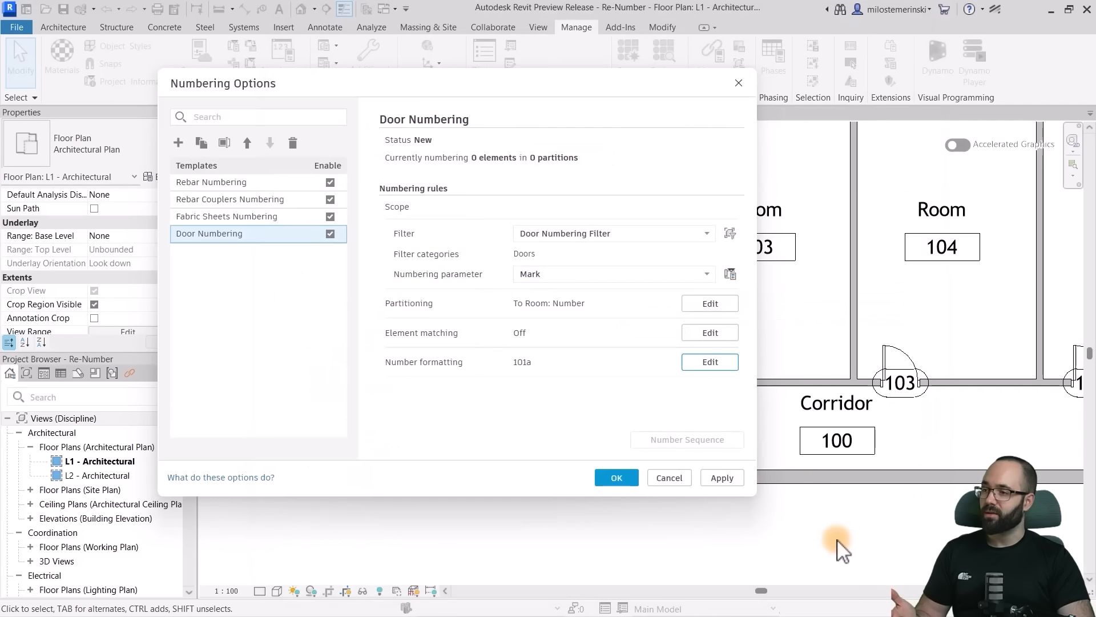
click(719, 483)
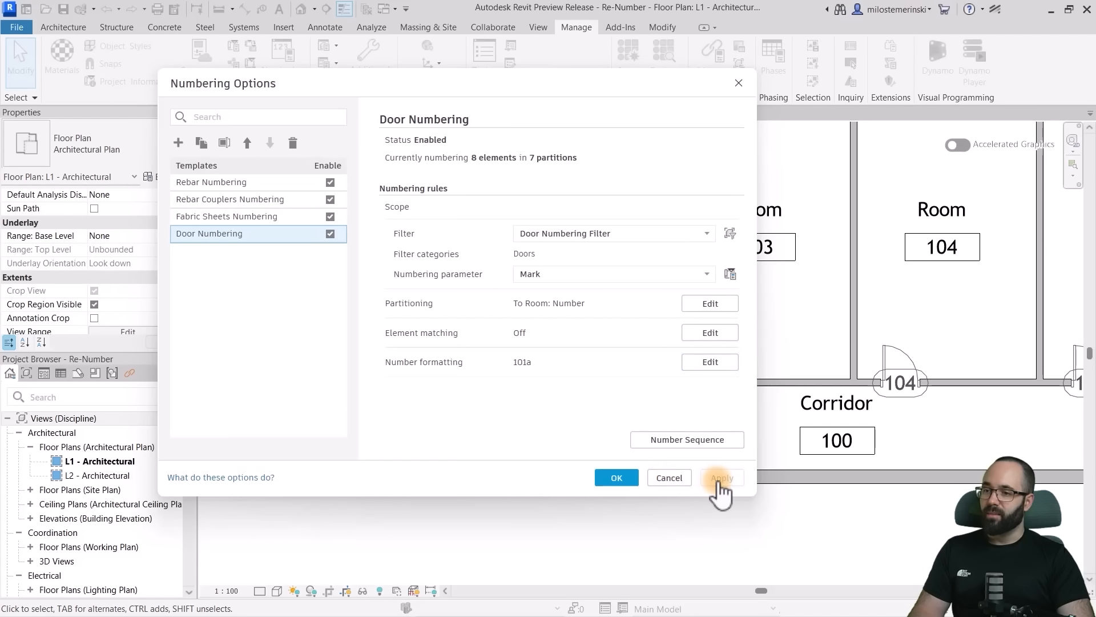
click(617, 477)
scroll(543, 358, down, 4)
middle_drag(582, 404, 465, 404)
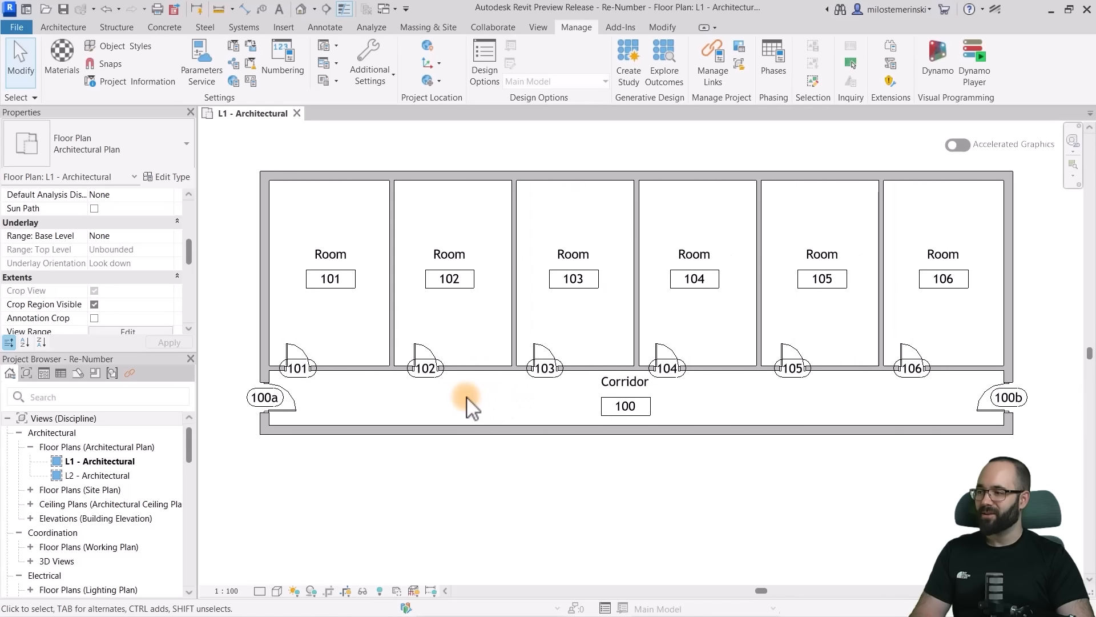
- Compare the L1 door tags with the numbers of the rooms and the corridor they open into
scroll(457, 401, down, 1)
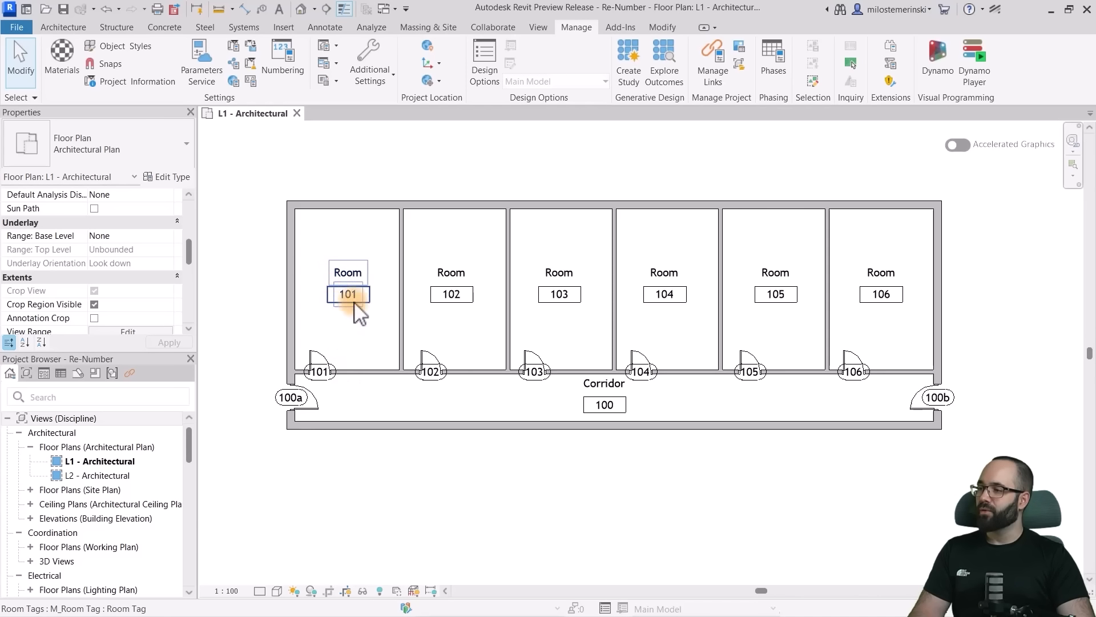
scroll(354, 299, up, 2)
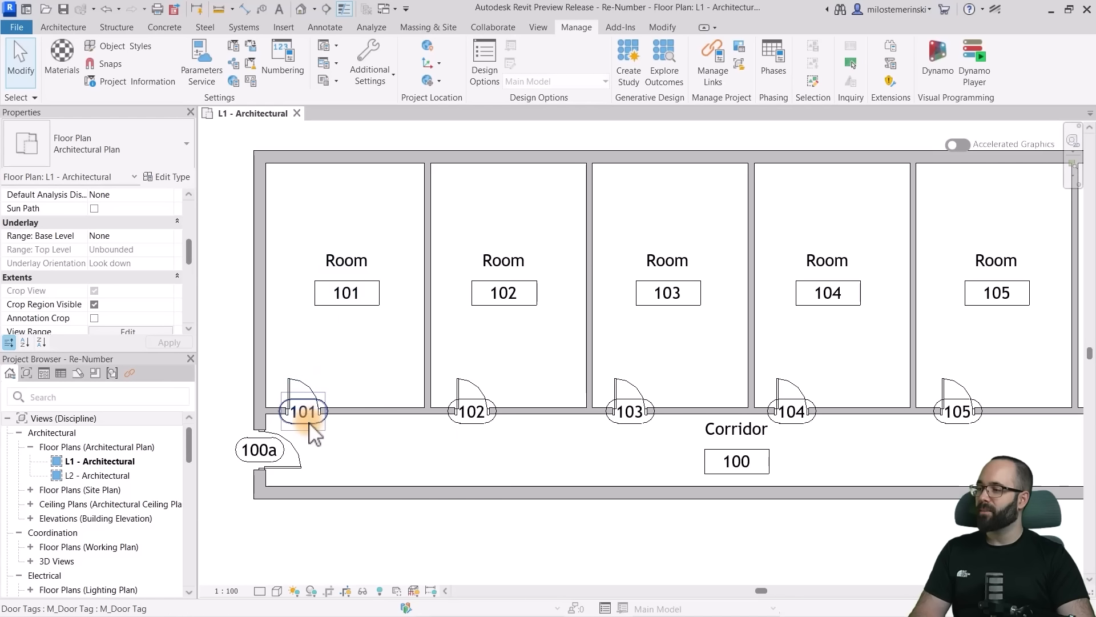
click(467, 424)
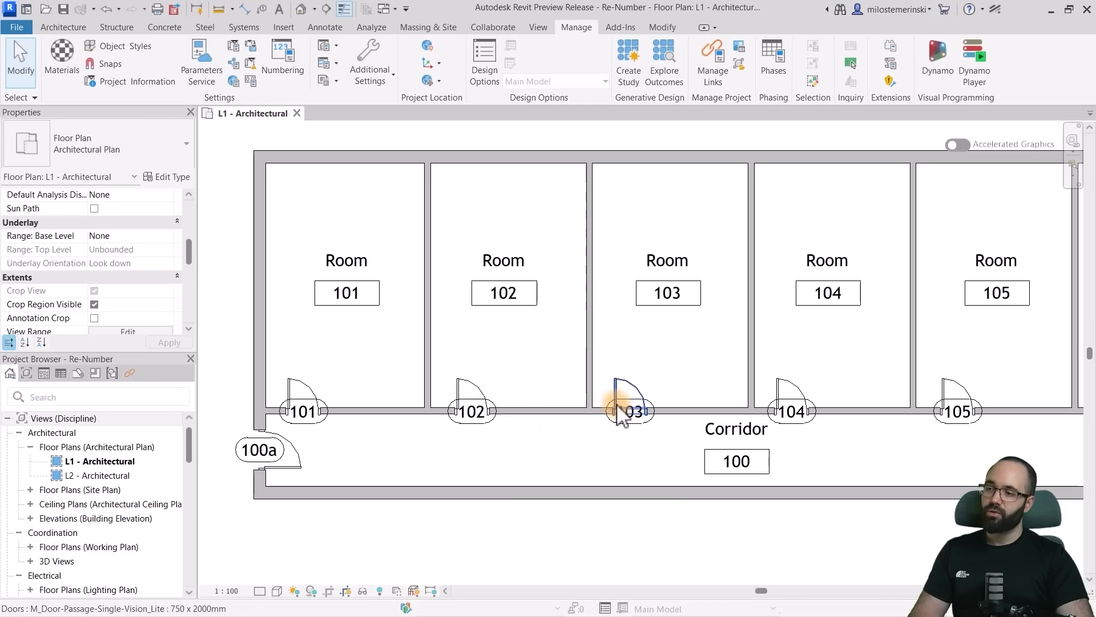
scroll(624, 417, down, 2)
middle_drag(652, 395, 592, 377)
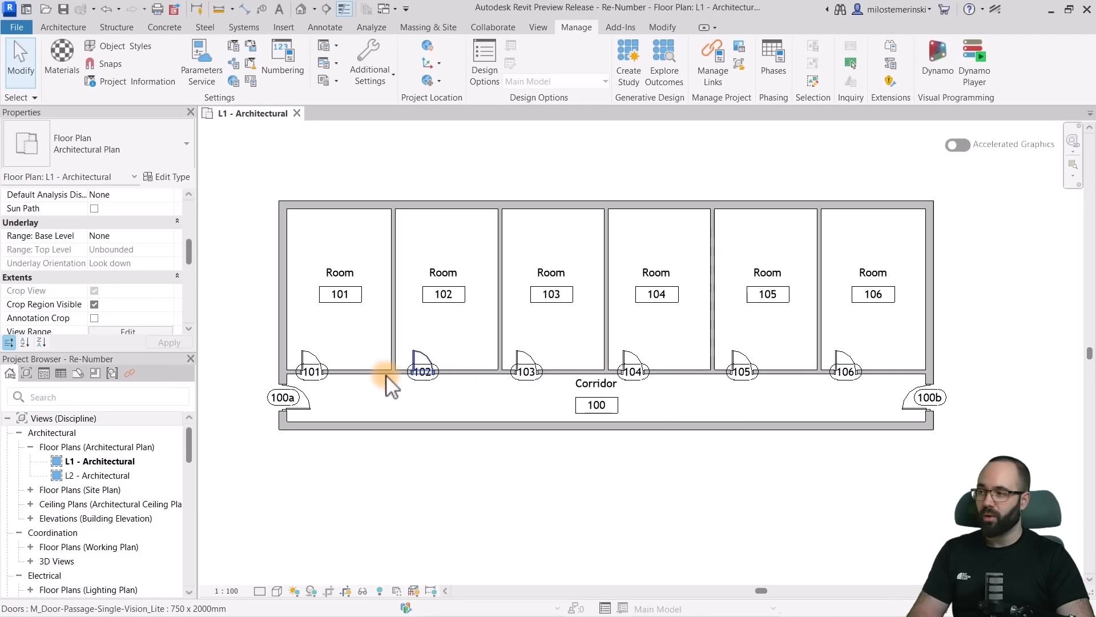
scroll(335, 359, up, 3)
middle_drag(363, 356, 375, 357)
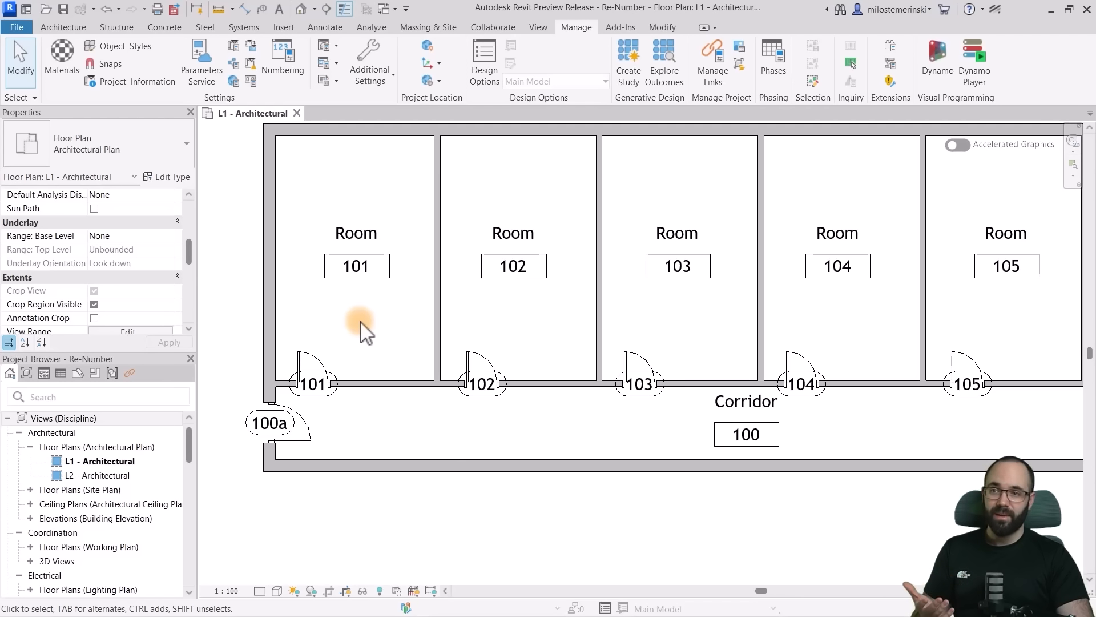
- Place an M_Door-Exterior-Single-Two_Lite 900 x 2350mm door between Room 101 and the corridor, opening into the room, about 600 mm from the Room 102 partition
click(64, 26)
click(87, 60)
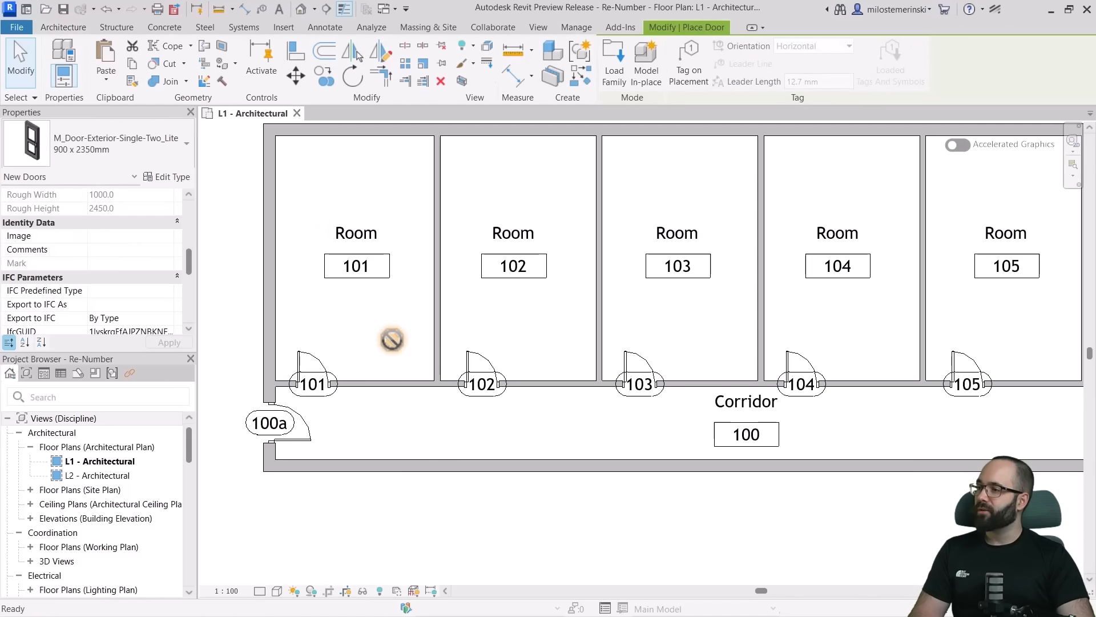
key(Escape)
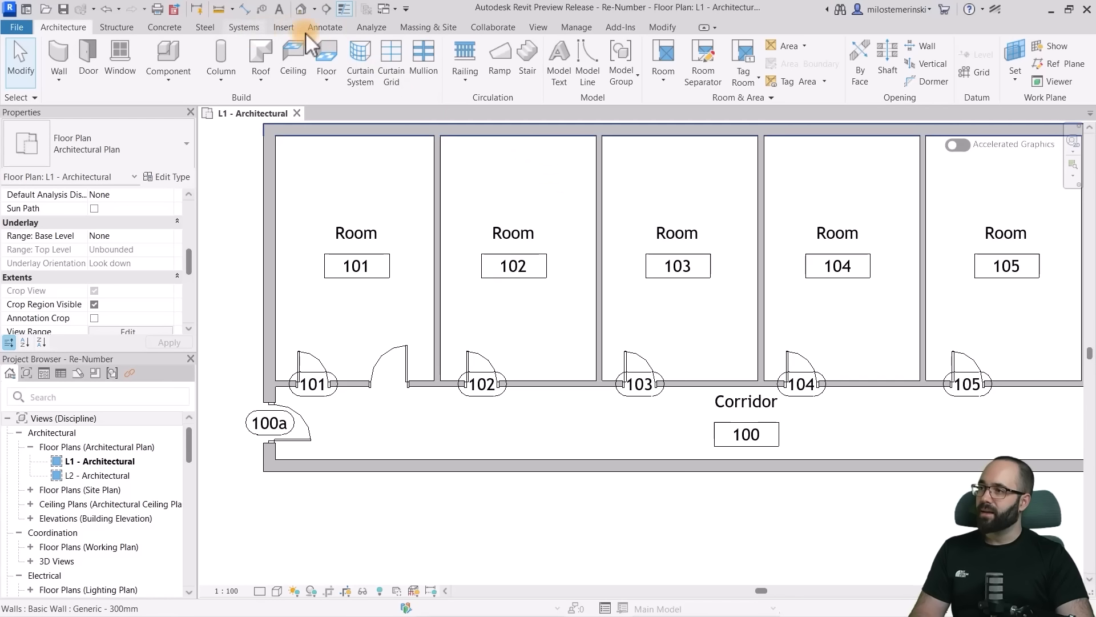
- Tag the second door of Room 101 by category, without a leader
click(321, 28)
click(551, 62)
click(389, 390)
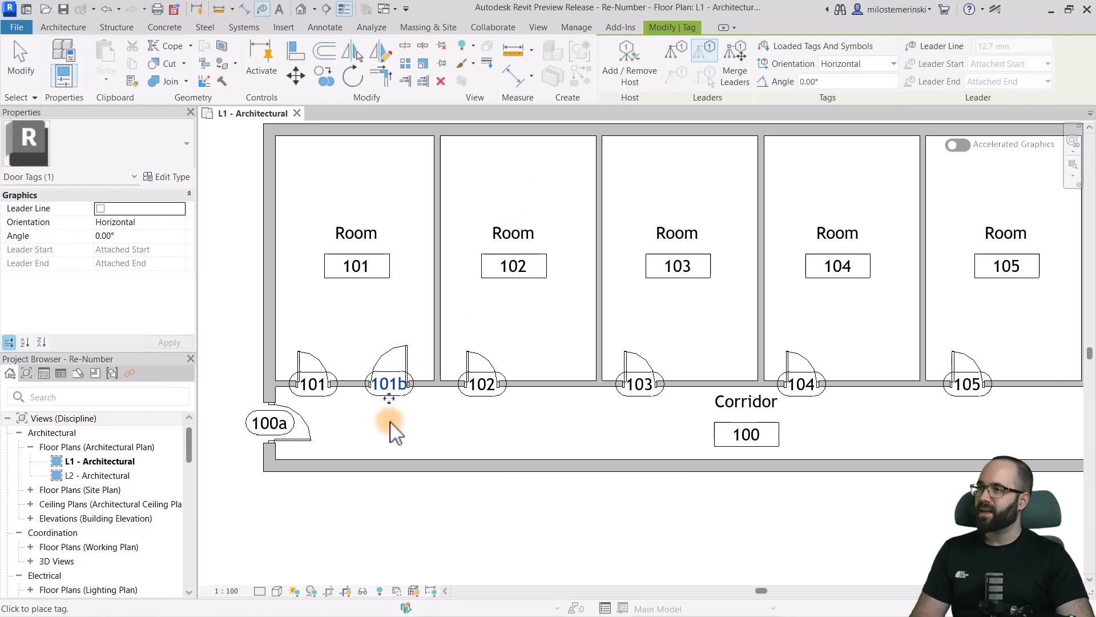
key(Escape)
scroll(342, 372, up, 2)
scroll(369, 409, down, 1)
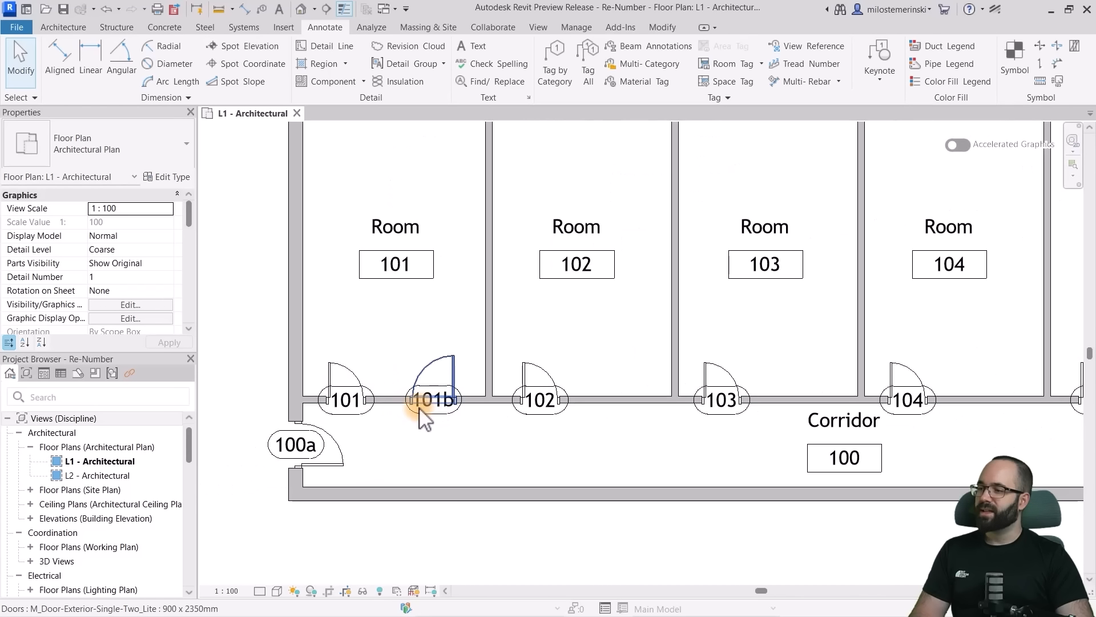
- Change the number of Room 101's original door to 101a through its tag
click(355, 414)
click(354, 412)
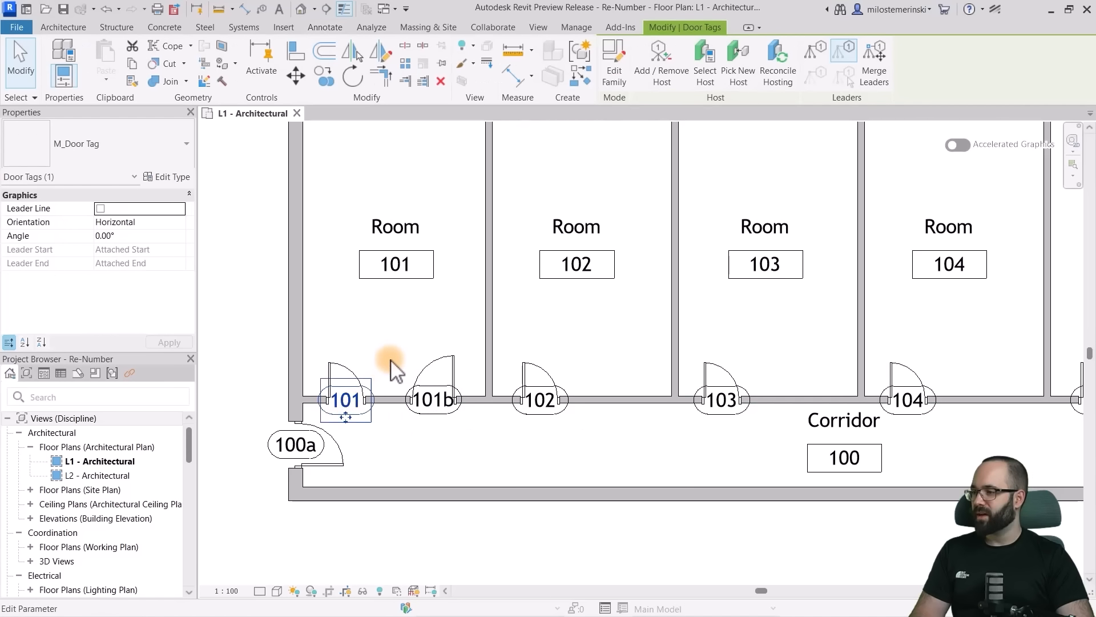
text(a)
click(391, 366)
scroll(349, 420, up, 2)
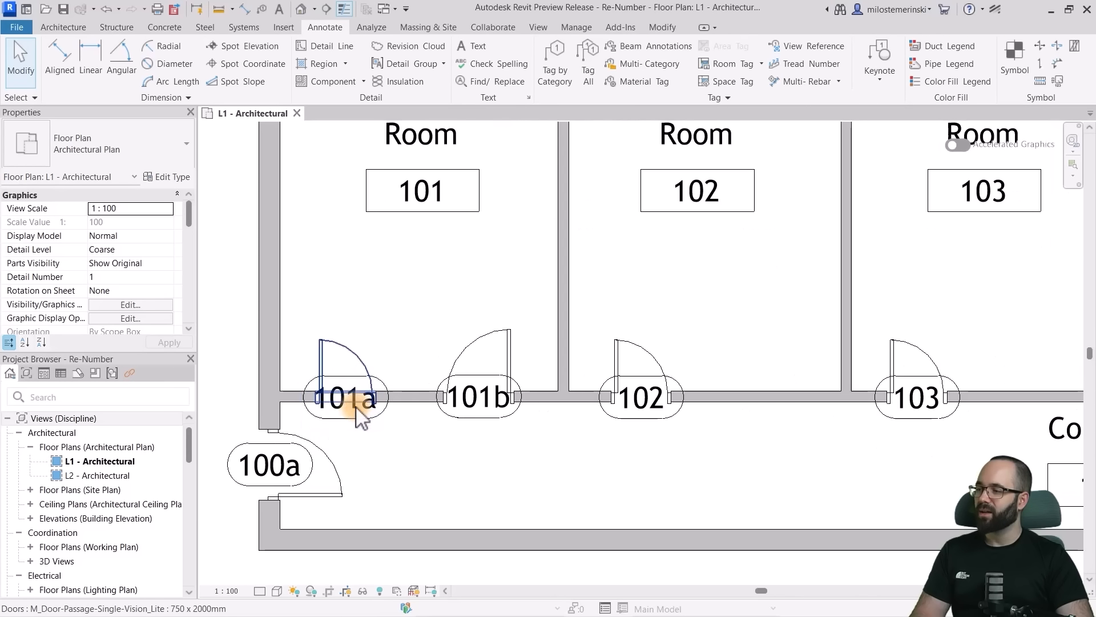
- Flip the second Room 101 door so that it swings into the corridor, and check its tag
click(508, 342)
click(490, 365)
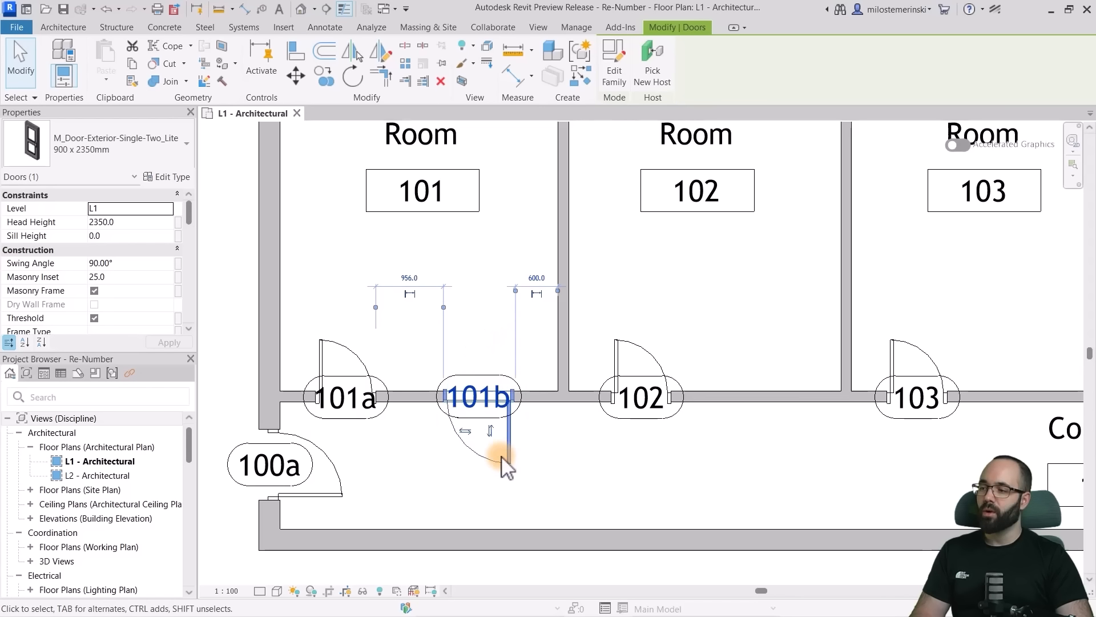
click(543, 465)
scroll(499, 403, down, 2)
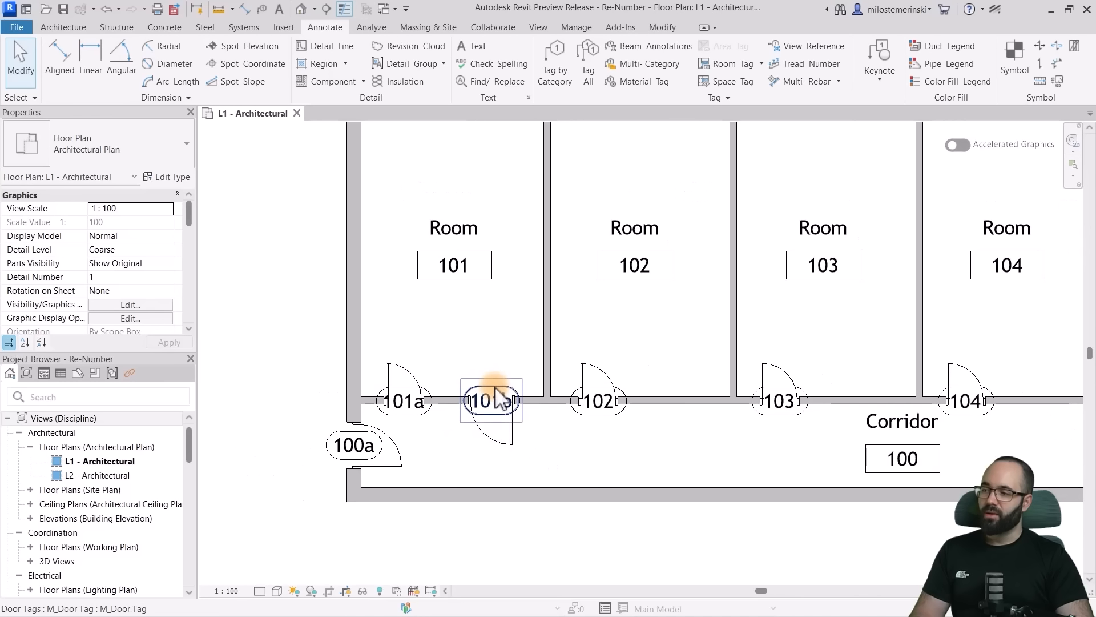
click(493, 398)
scroll(488, 388, down, 2)
click(599, 419)
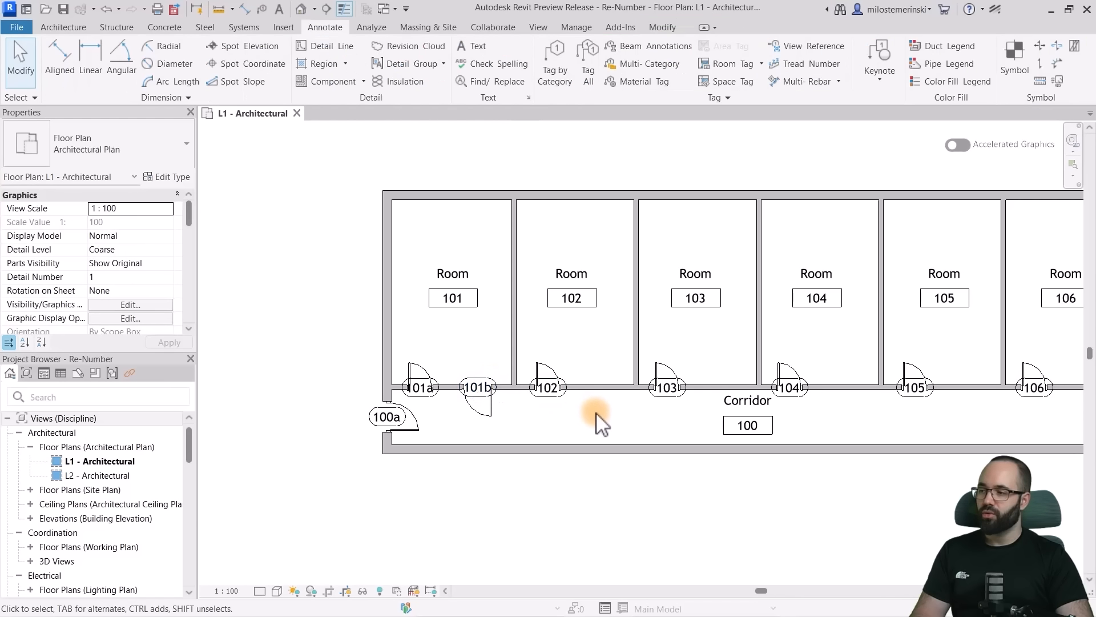
middle_drag(594, 421, 496, 420)
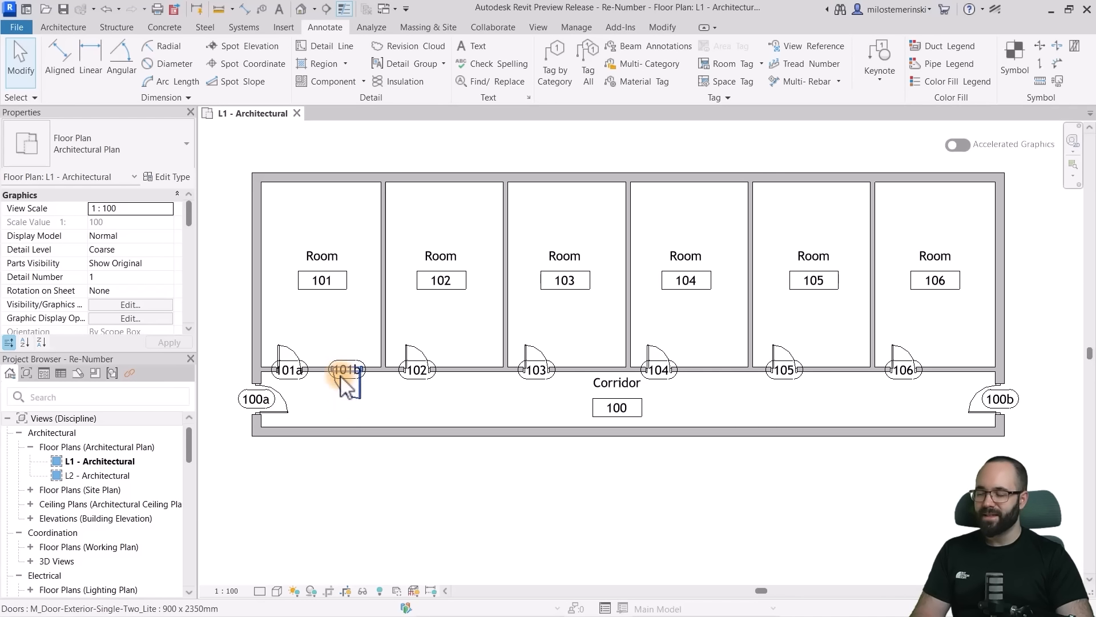
- Use Pick New Host to re-place the second Room 101 door in the same corridor wall, about 500 mm from the Room 102 partition
scroll(348, 385, up, 3)
click(333, 397)
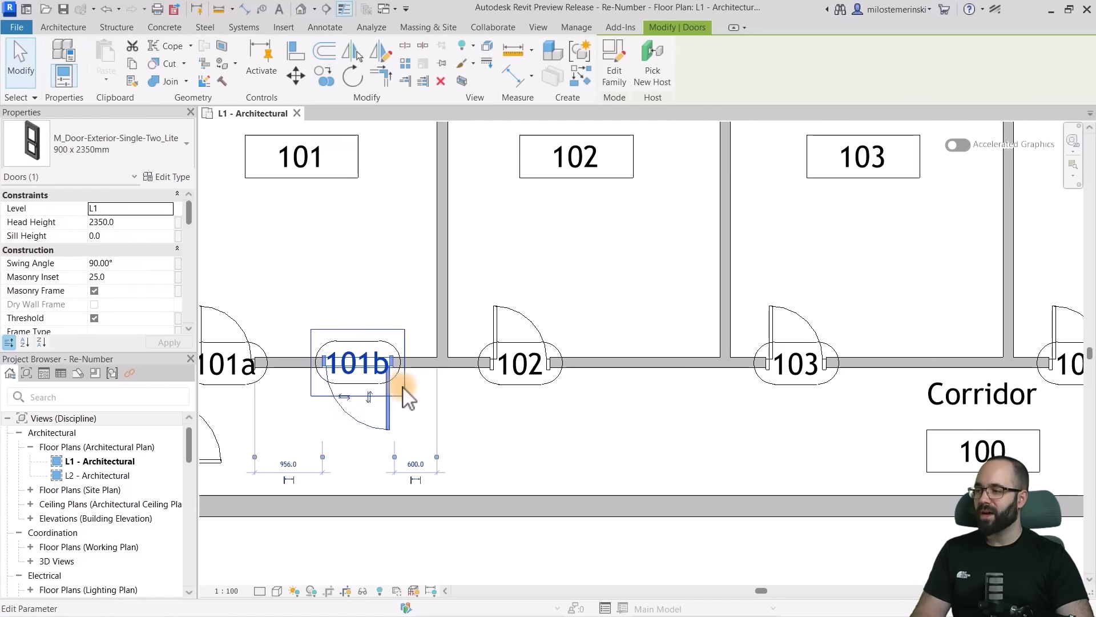
scroll(407, 397, down, 2)
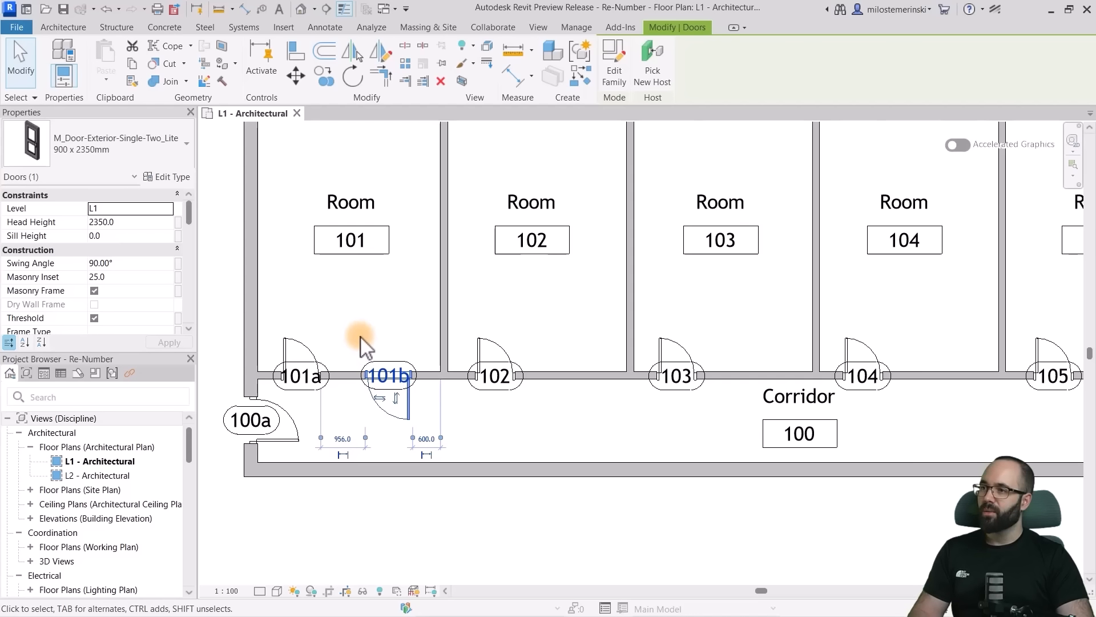
click(650, 80)
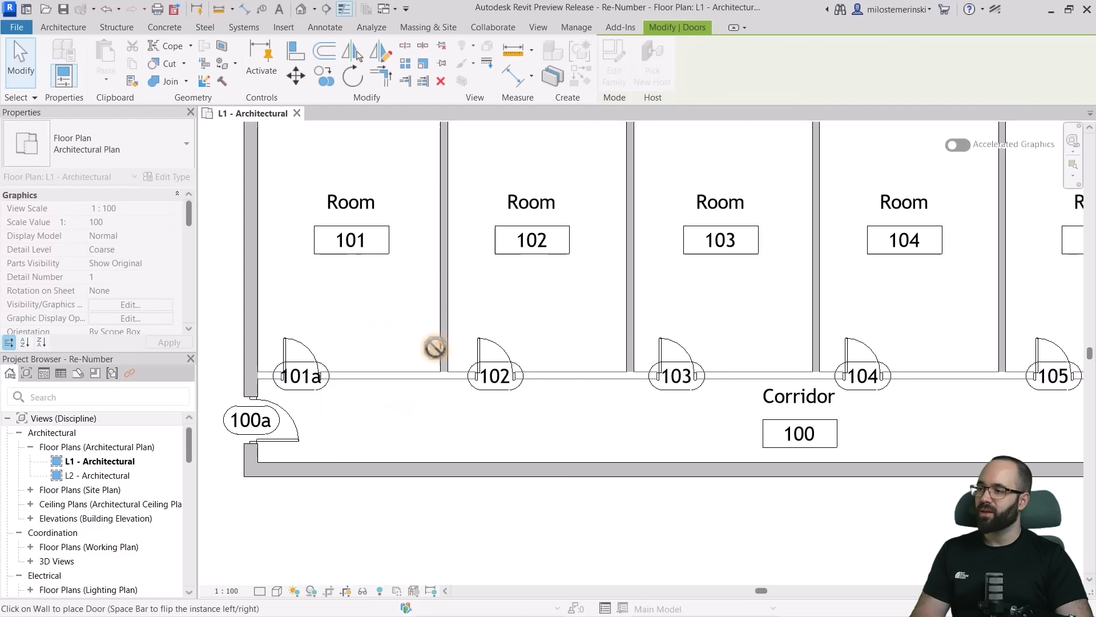
click(393, 374)
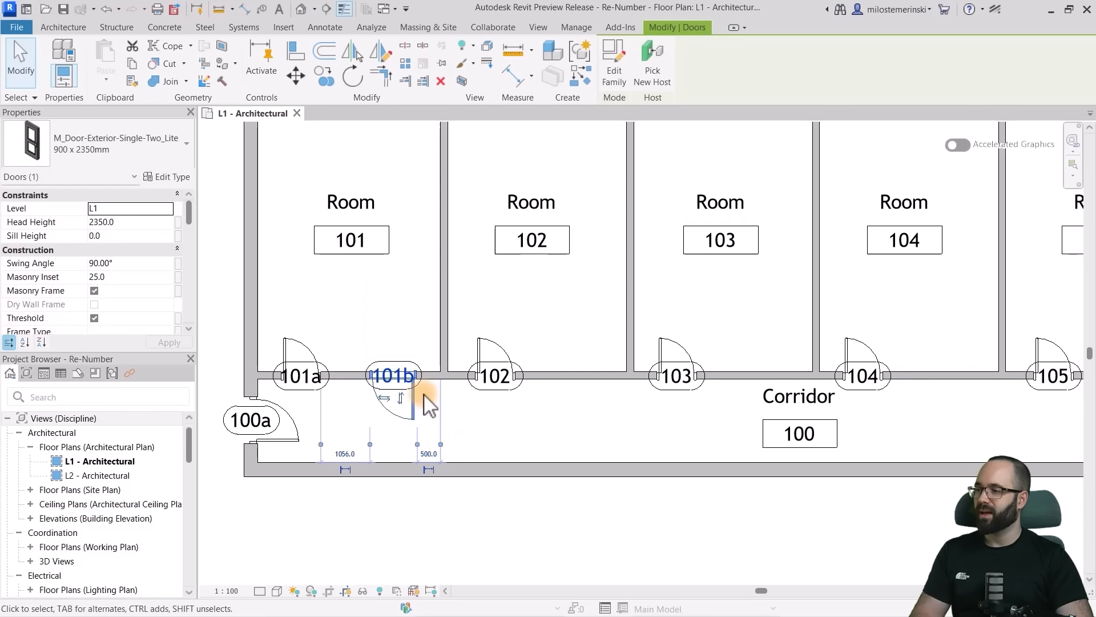
scroll(482, 425, down, 4)
click(486, 425)
- Flip the second Room 101 door back so that it swings into Room 101, and check its tag
scroll(486, 424, up, 4)
click(385, 366)
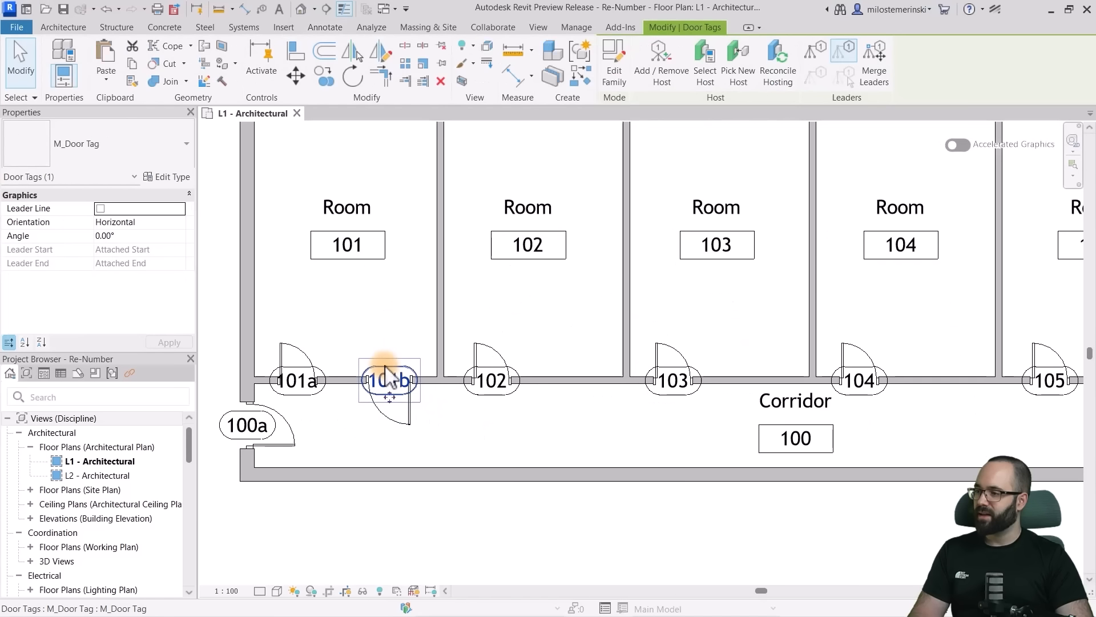
click(416, 404)
click(391, 399)
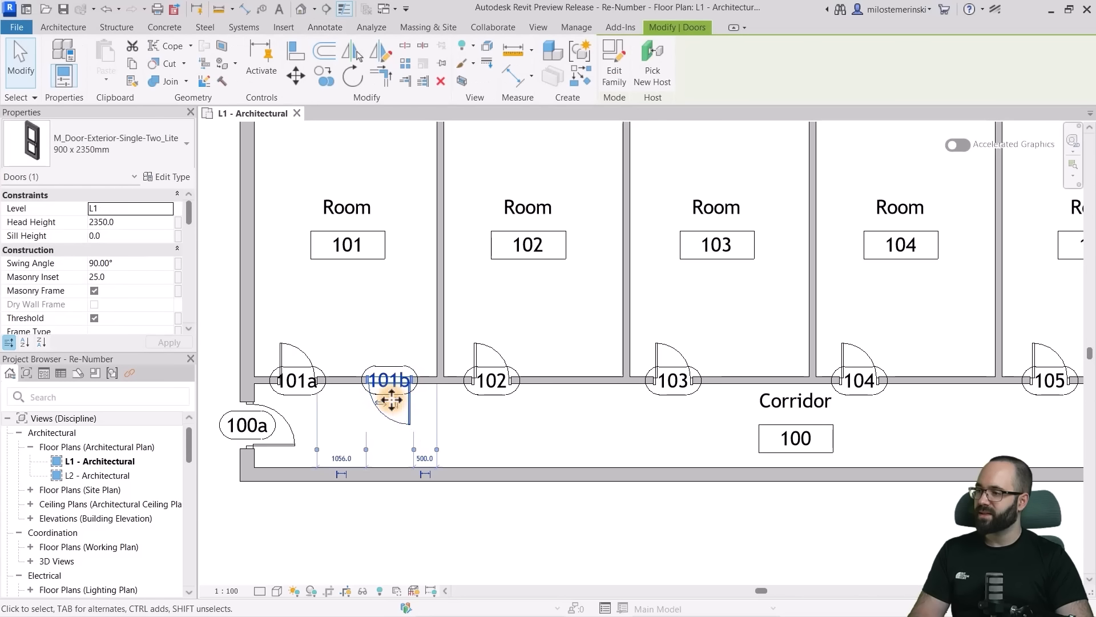
click(395, 404)
click(418, 411)
click(397, 392)
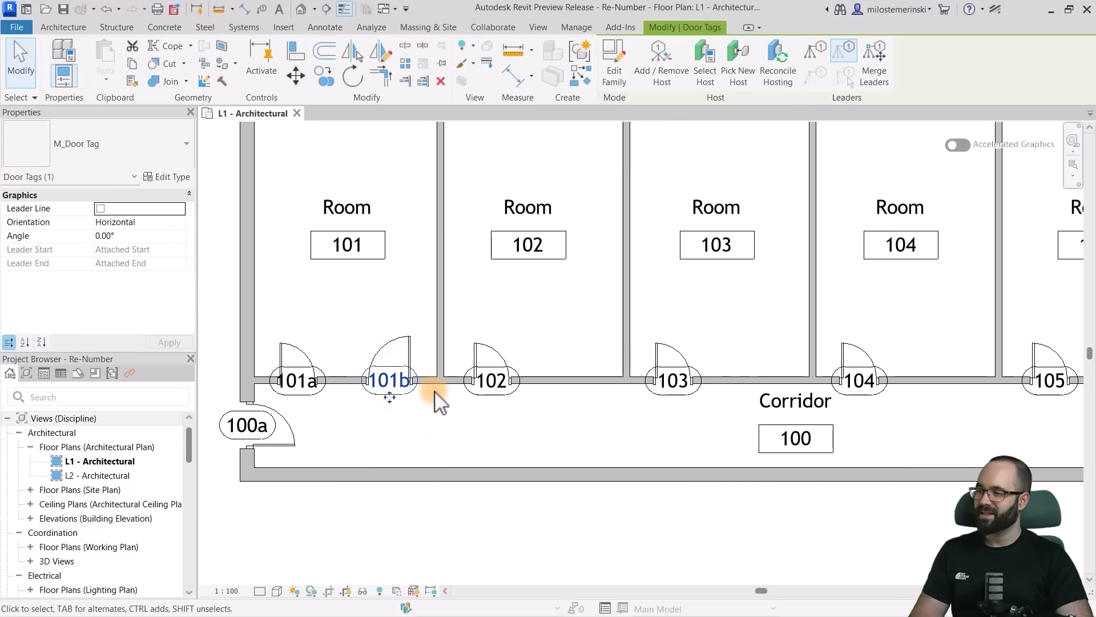
click(424, 328)
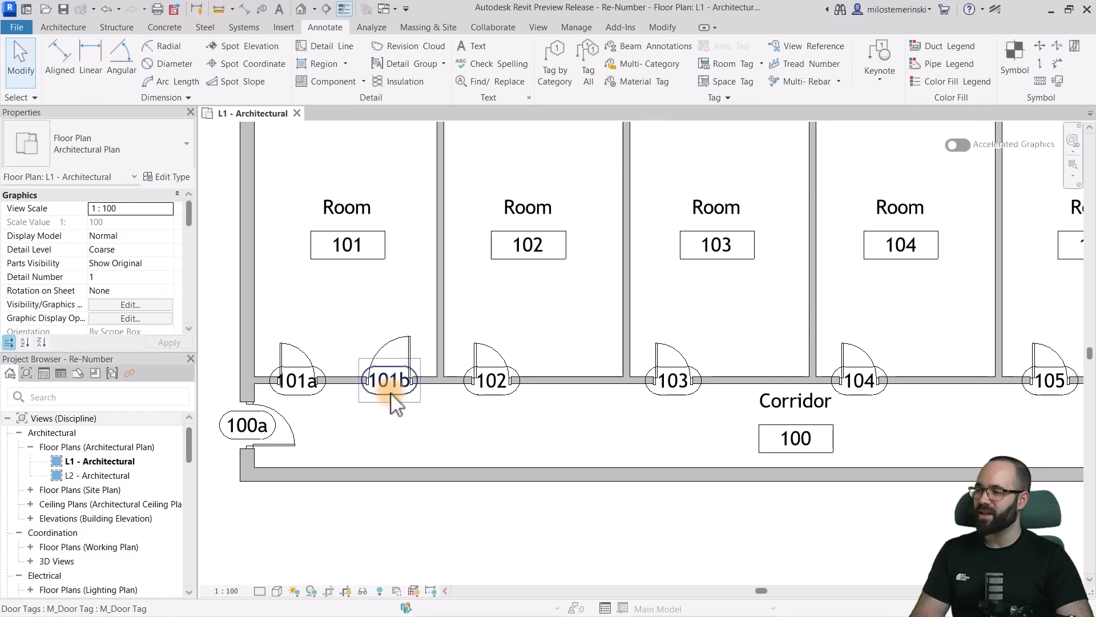
- Rehost the second Room 101 door on the same wall with Pick New Host, opening into the corridor about 500 mm from the Room 102 partition
click(411, 340)
click(654, 71)
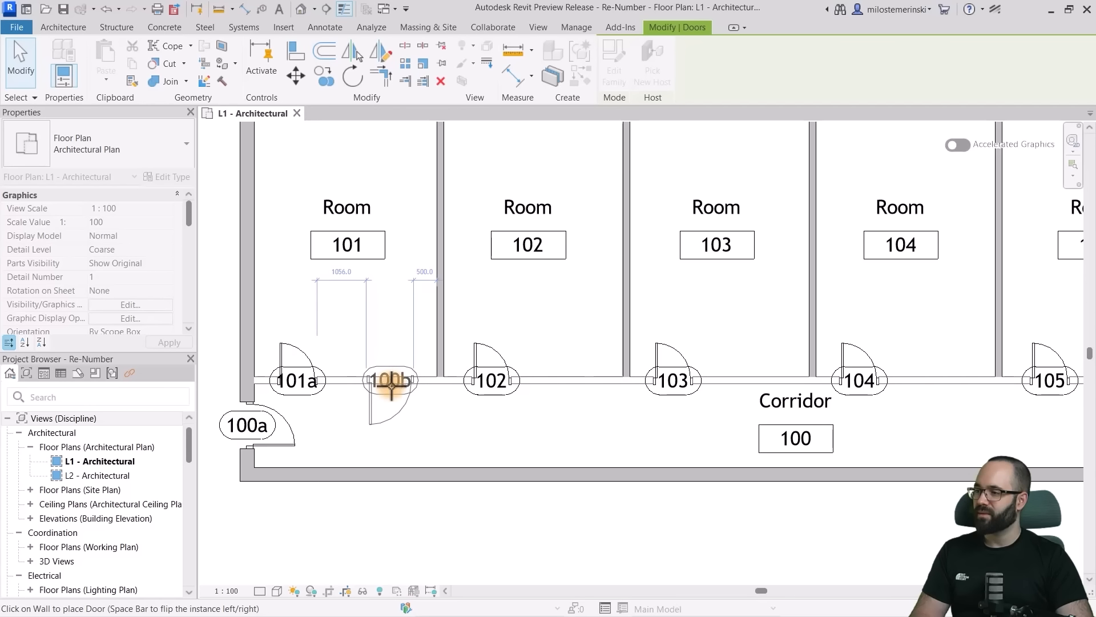
click(391, 385)
scroll(457, 423, down, 4)
key(Escape)
scroll(474, 437, up, 4)
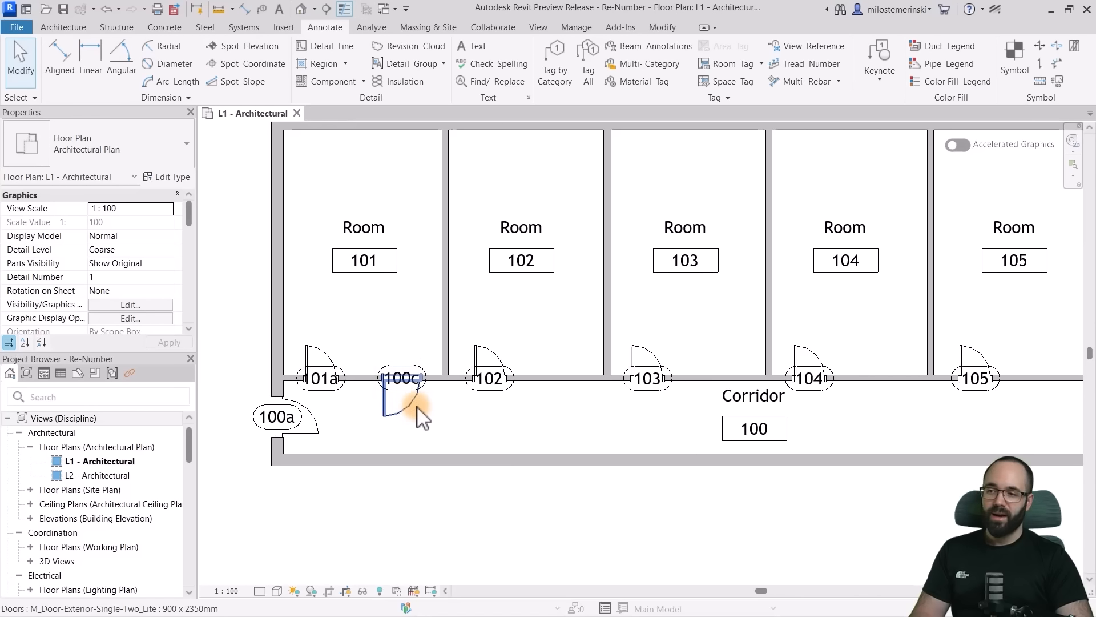
scroll(457, 420, down, 2)
scroll(420, 428, down, 1)
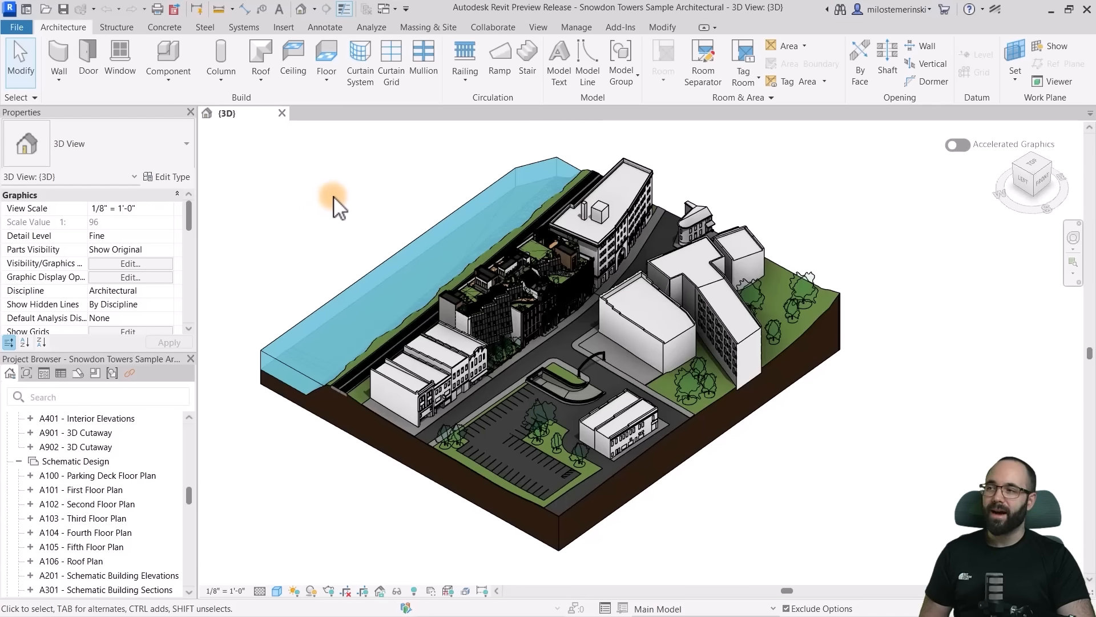
- Show the Autodesk Assistant in the Snowdon Towers sample project
click(539, 28)
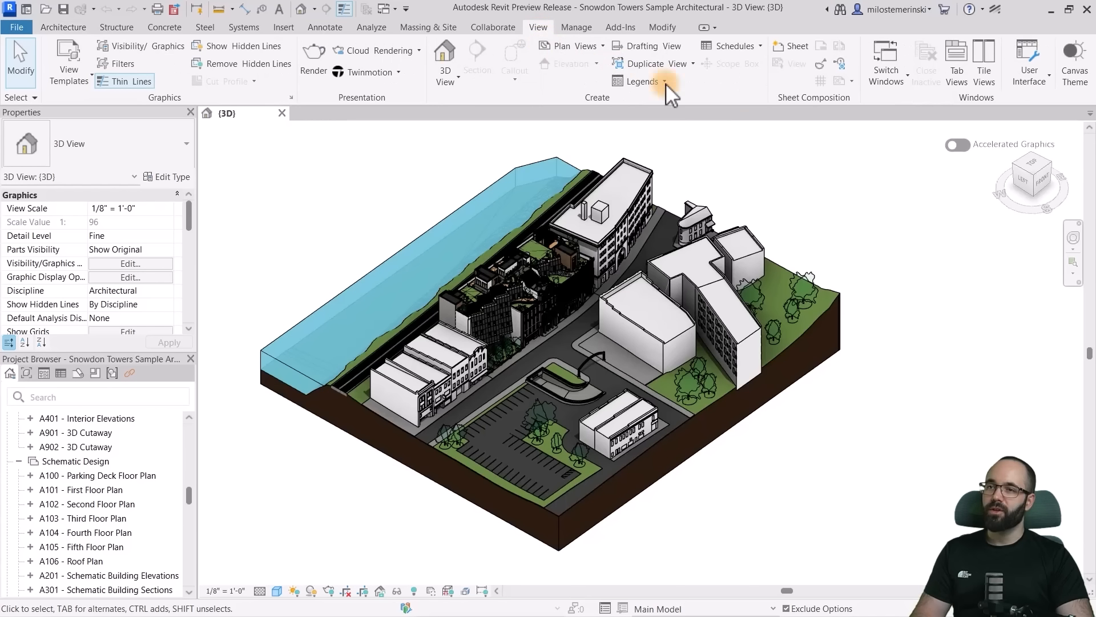
click(1029, 82)
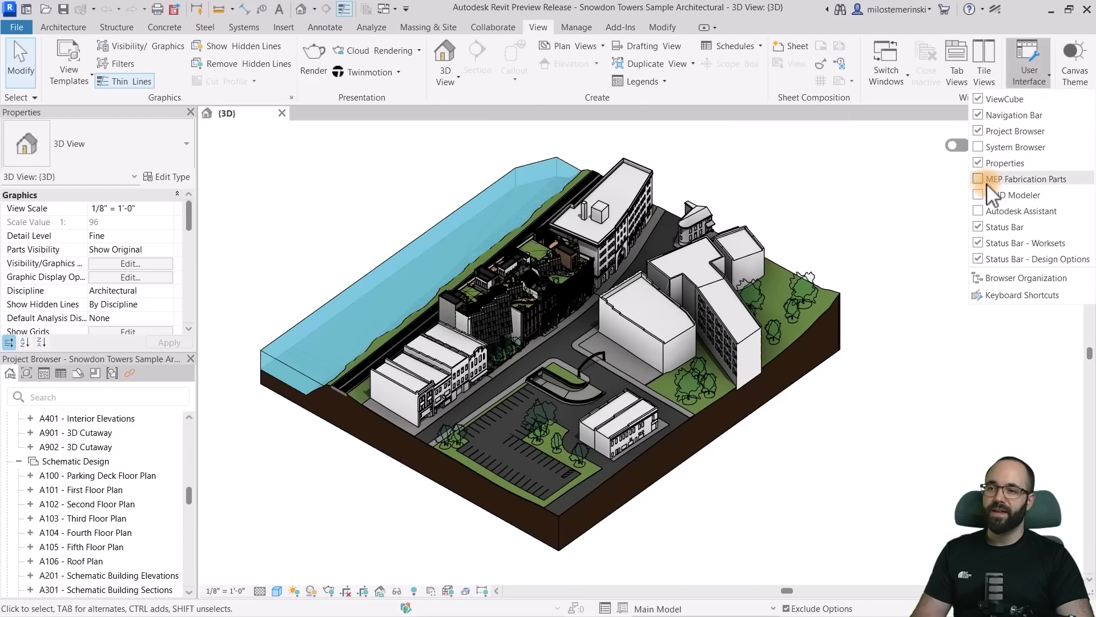
click(979, 212)
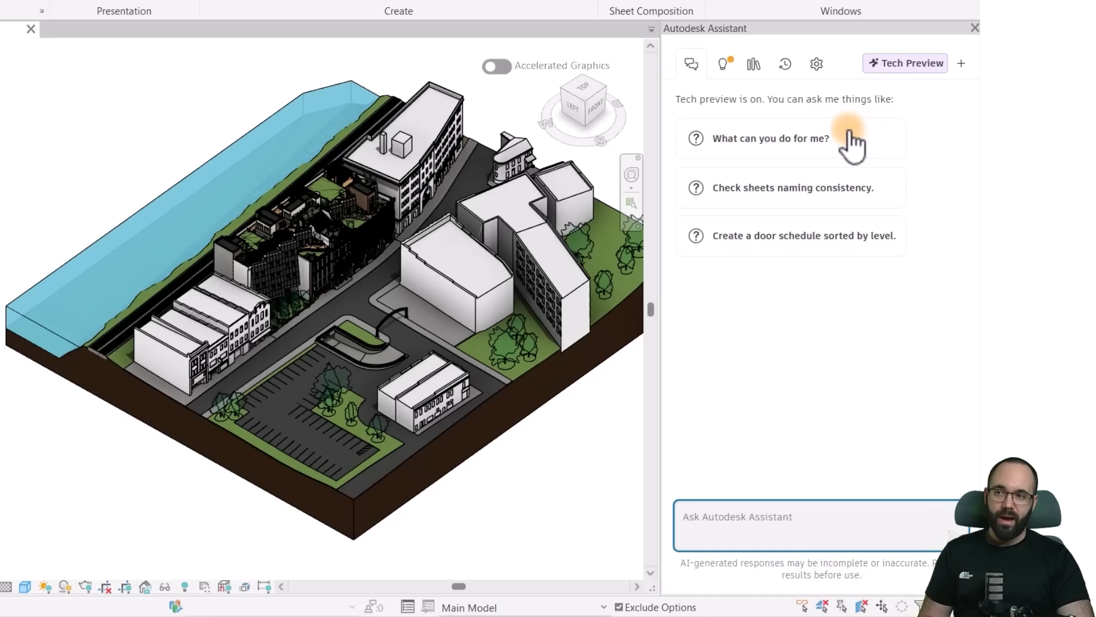
- Look through the Assistant's insights, saved prompts and chat history
click(722, 75)
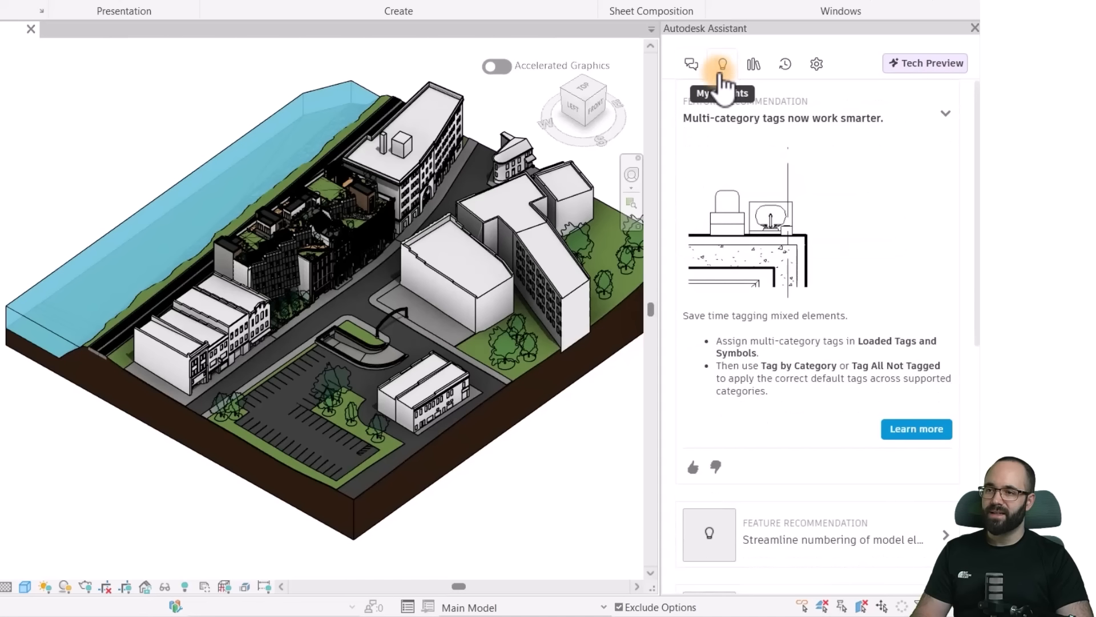
click(756, 71)
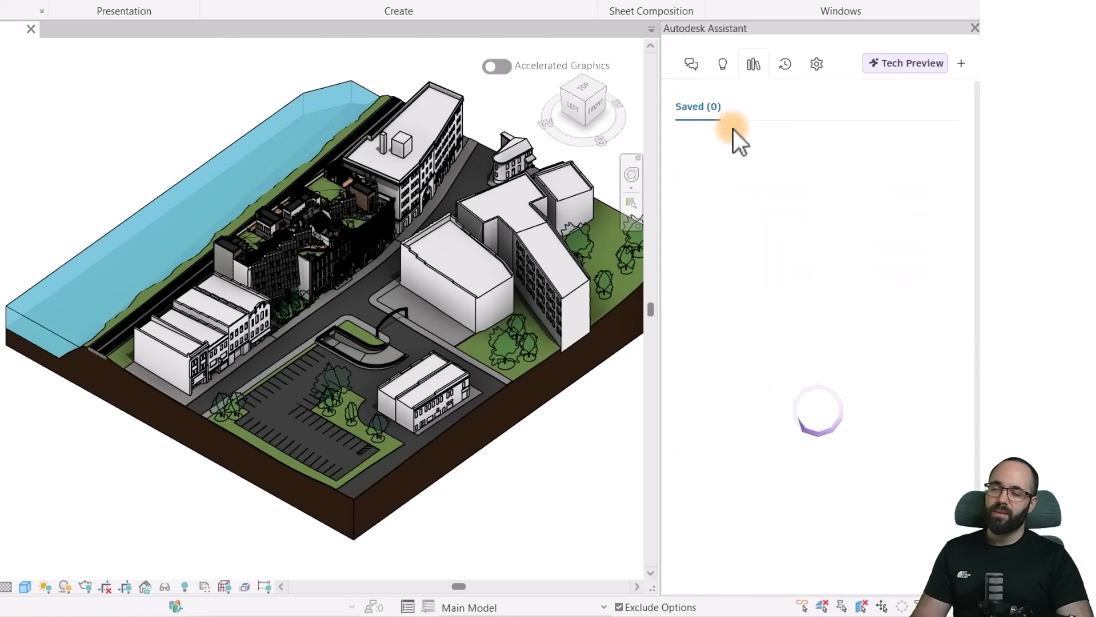
click(786, 65)
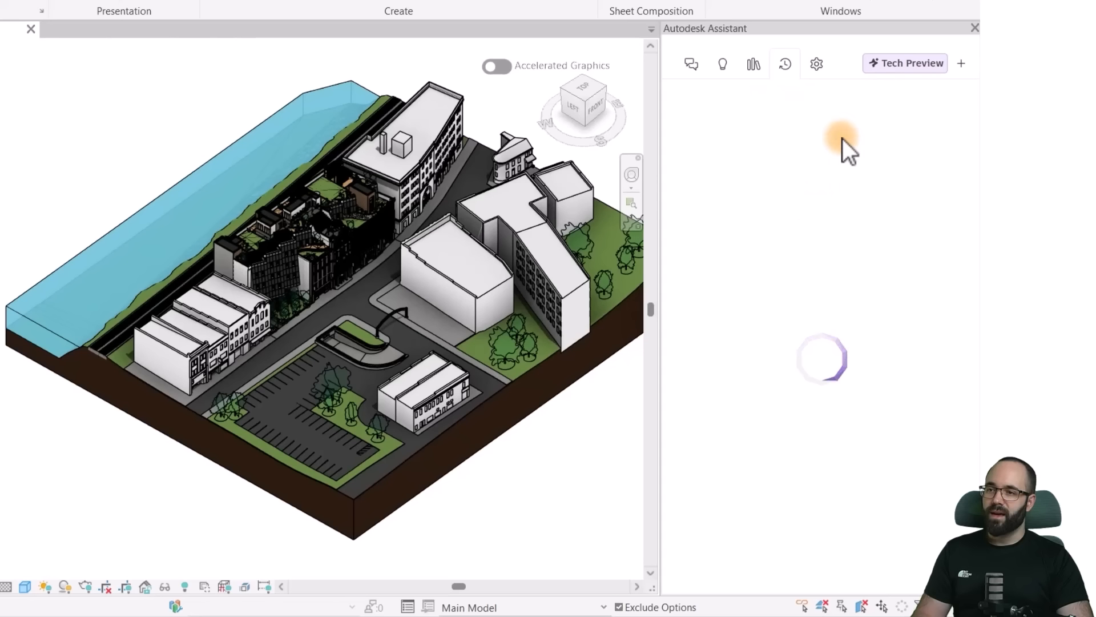
- View the Assistant's Tech Preview setting and return to the chat
click(817, 65)
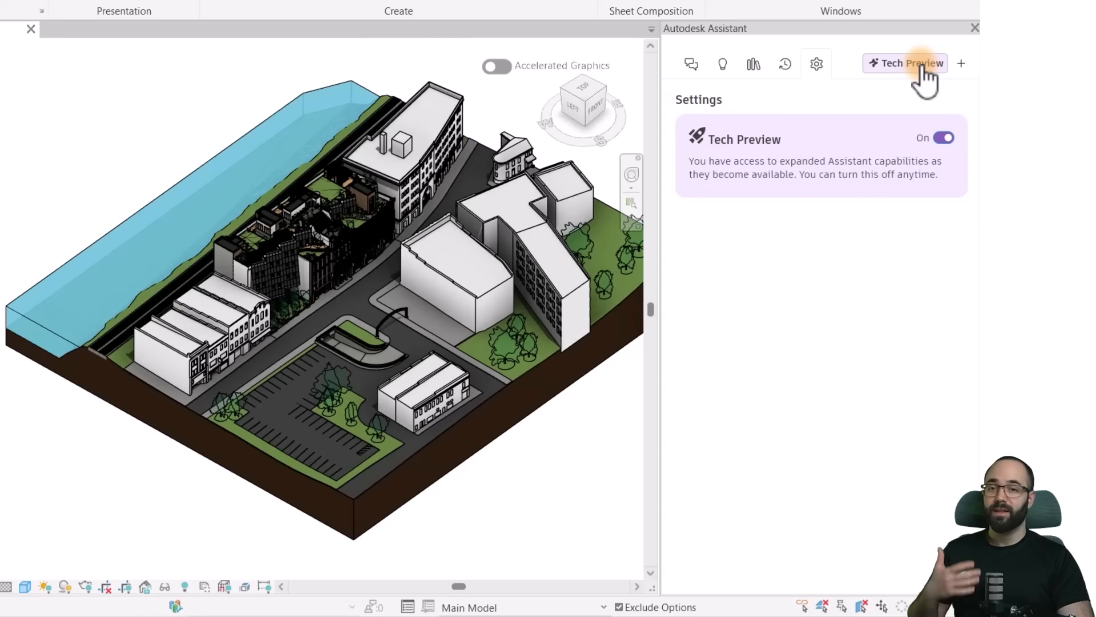
click(690, 64)
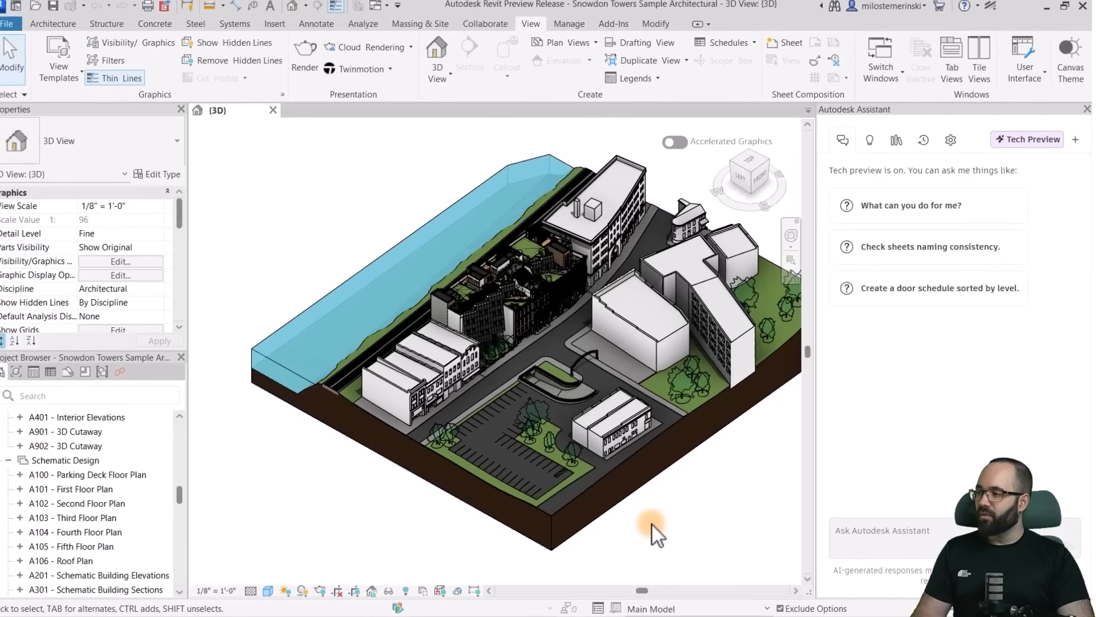
- Find the L2 floor plan among the project views and ask the Assistant "Which View template should I use on the L2 floor plan?"
scroll(99, 510, up, 7)
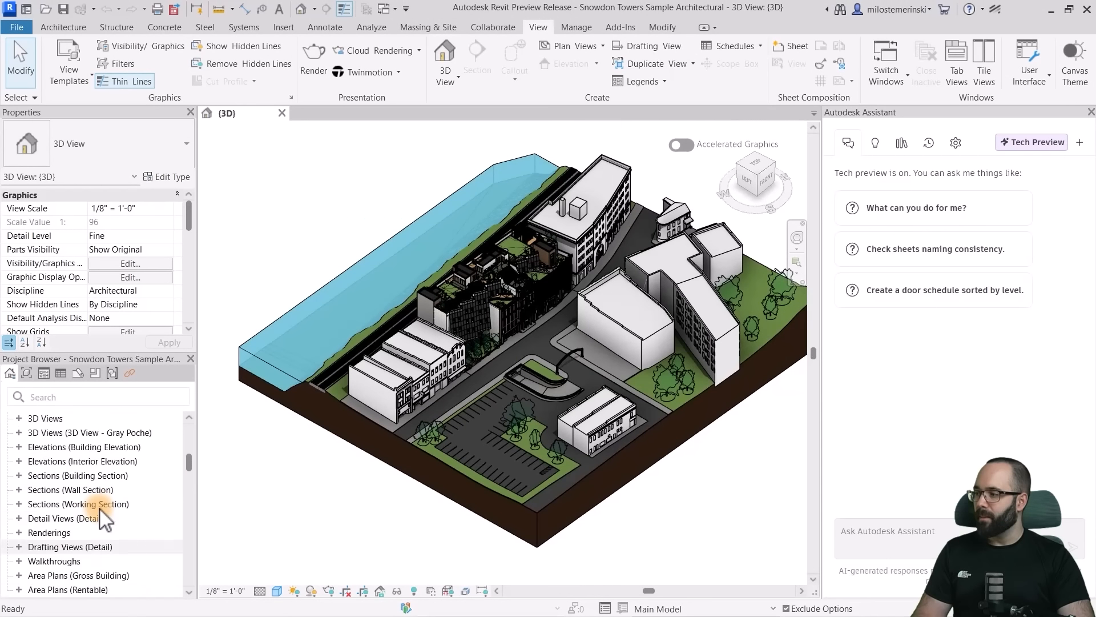
scroll(99, 508, up, 5)
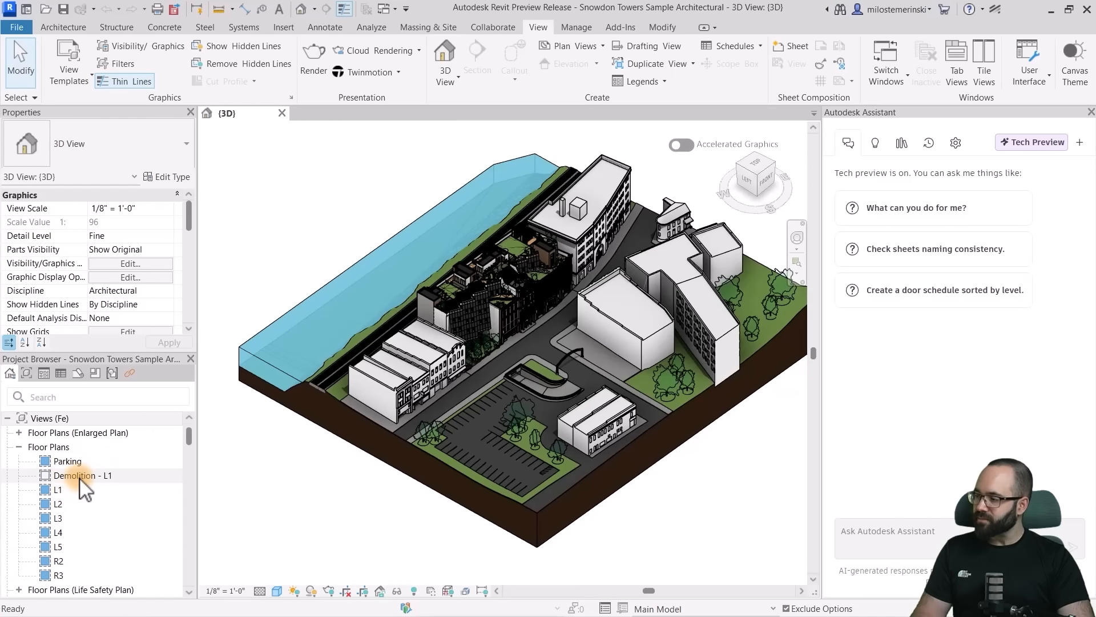
scroll(68, 498, down, 1)
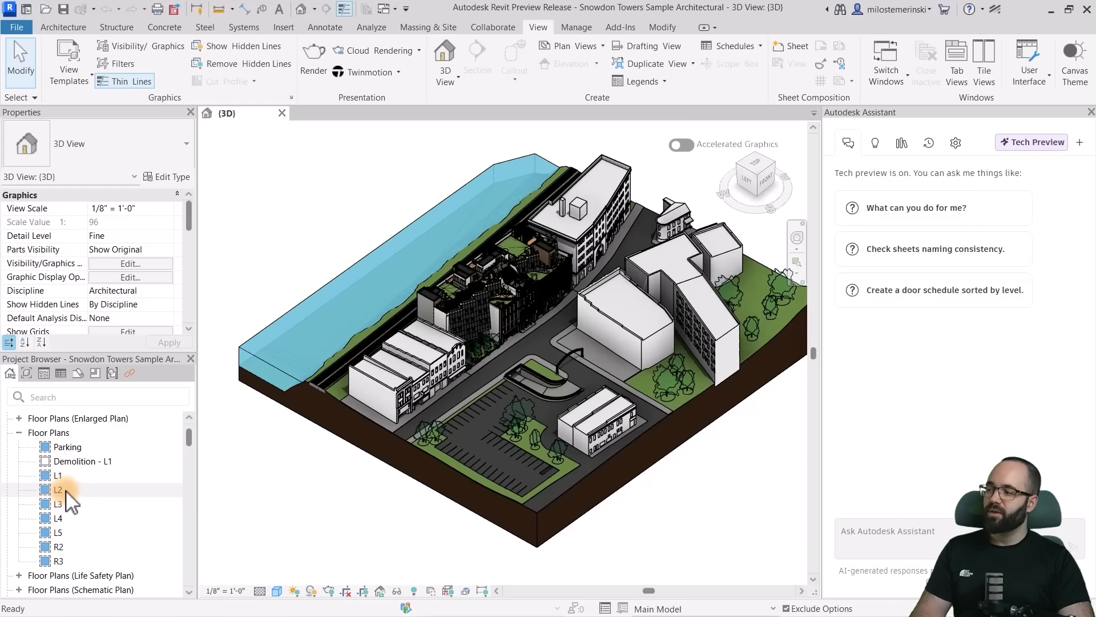
click(947, 523)
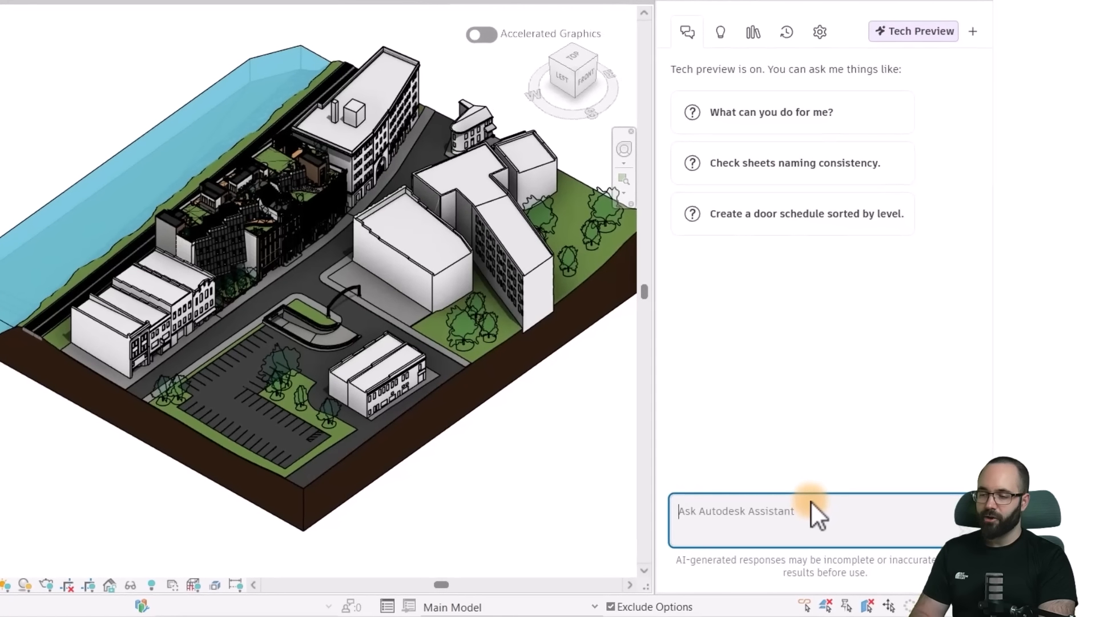
text(W)
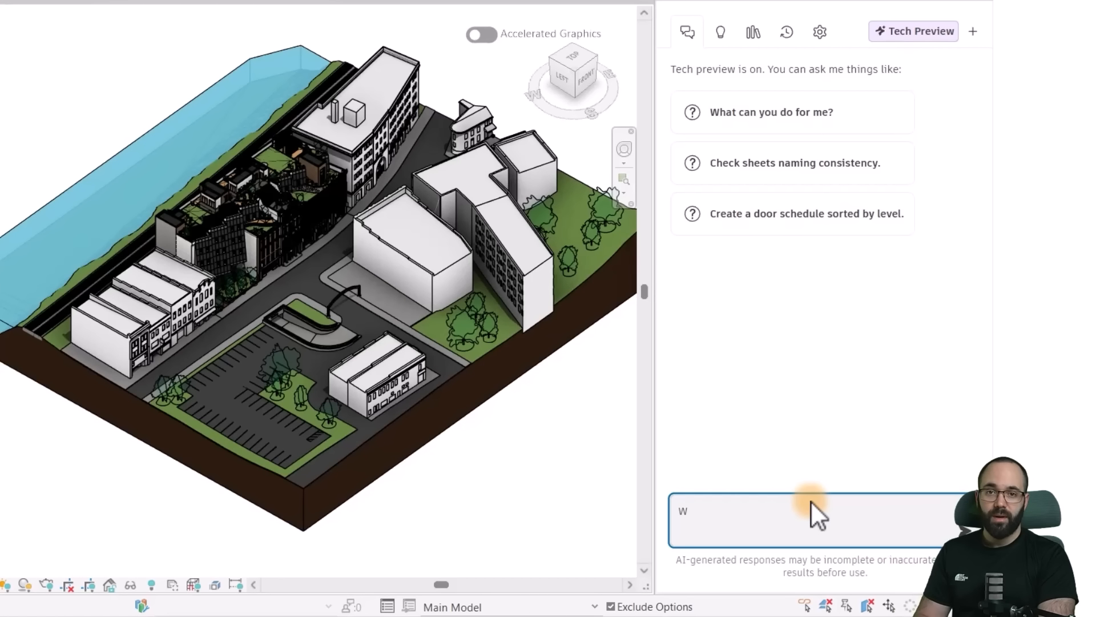
text(hich View template should I use on the L2 floor plan?)
key(Return)
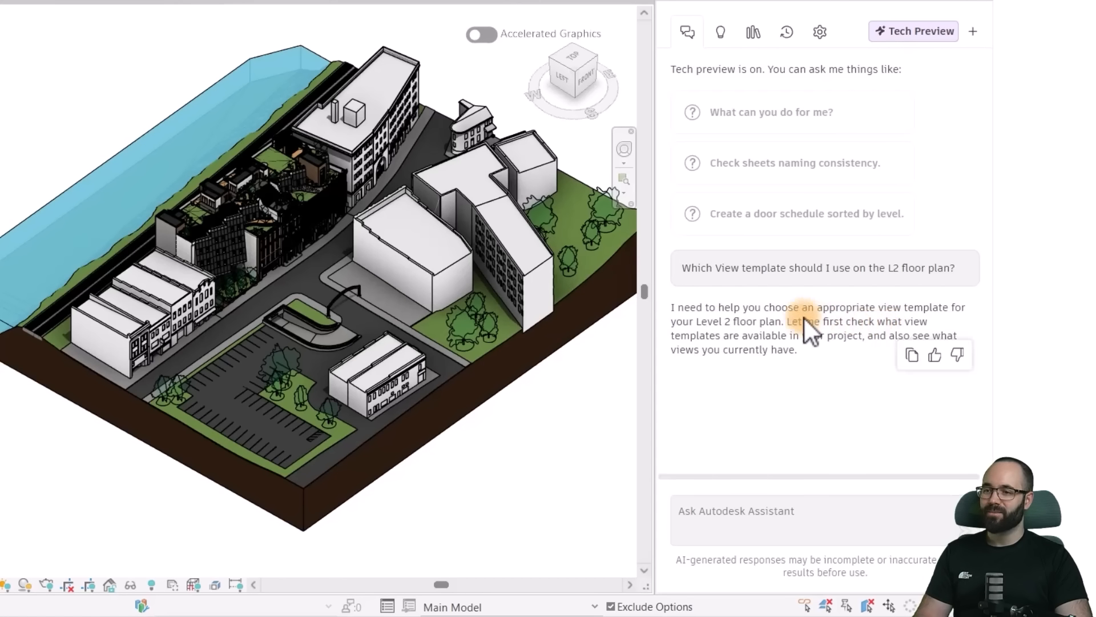
- Read through the Assistant's primary and alternative view template recommendations for the L2 floor plan
scroll(676, 204, up, 4)
scroll(756, 228, down, 4)
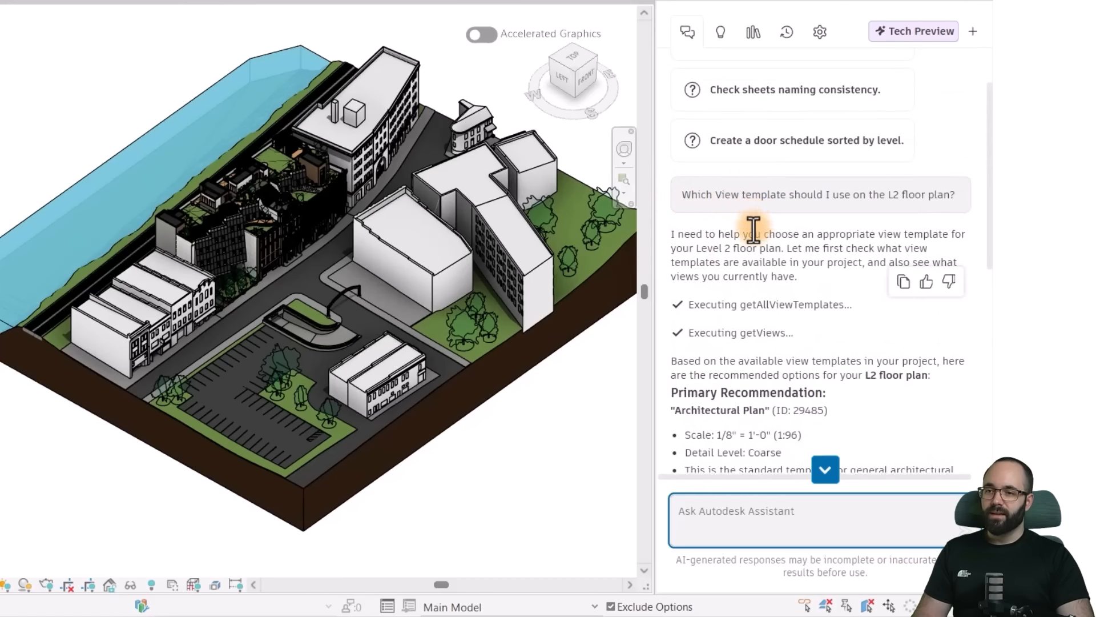
scroll(696, 246, down, 5)
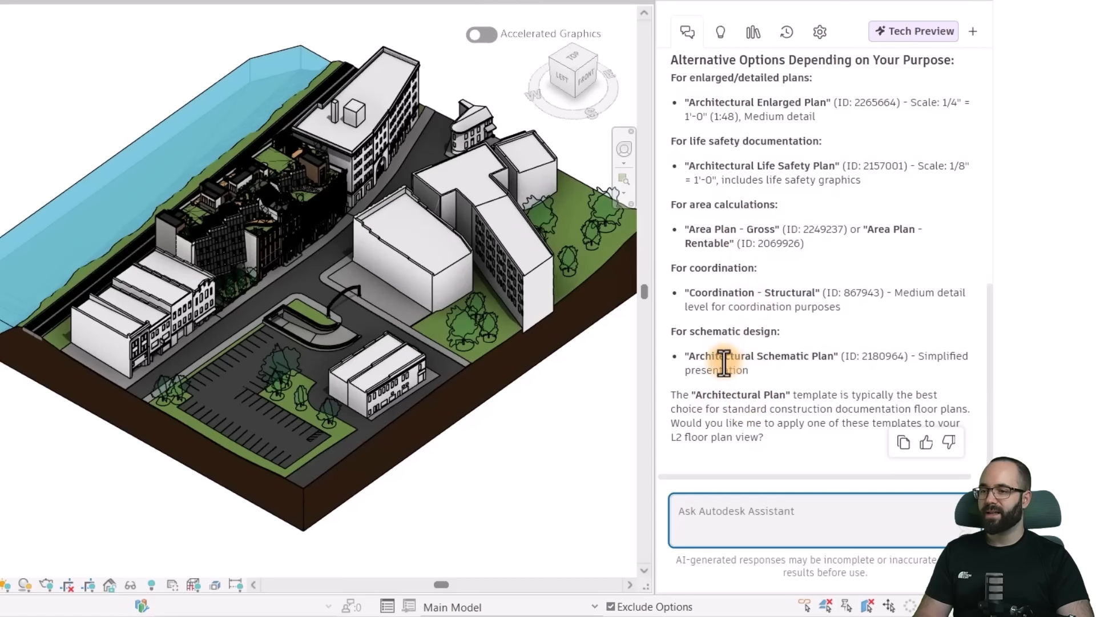
scroll(695, 365, up, 2)
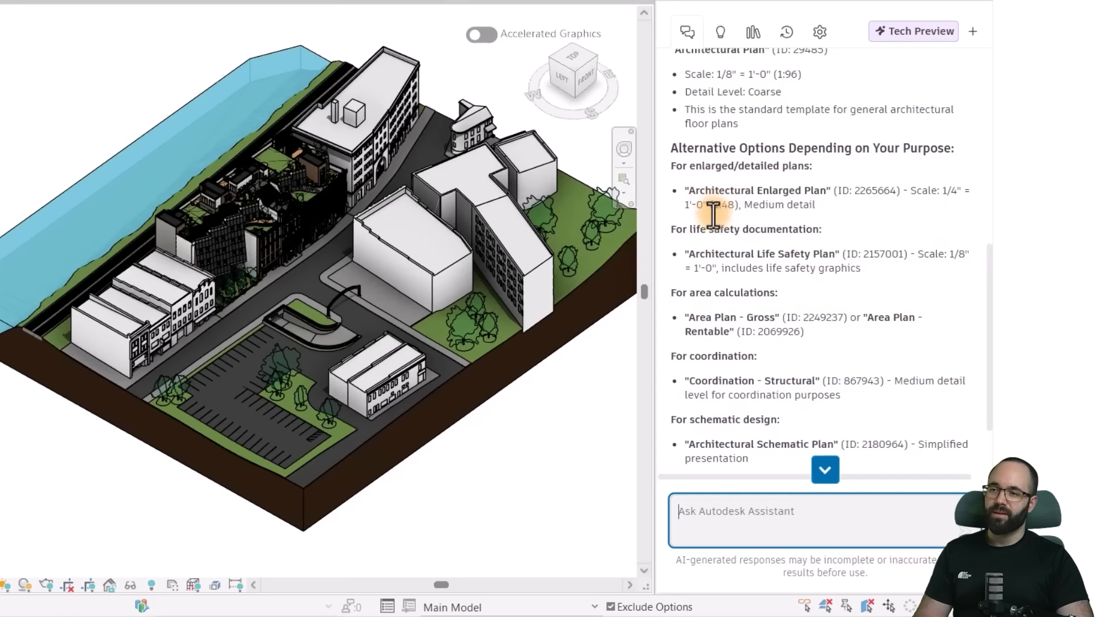
scroll(723, 206, down, 2)
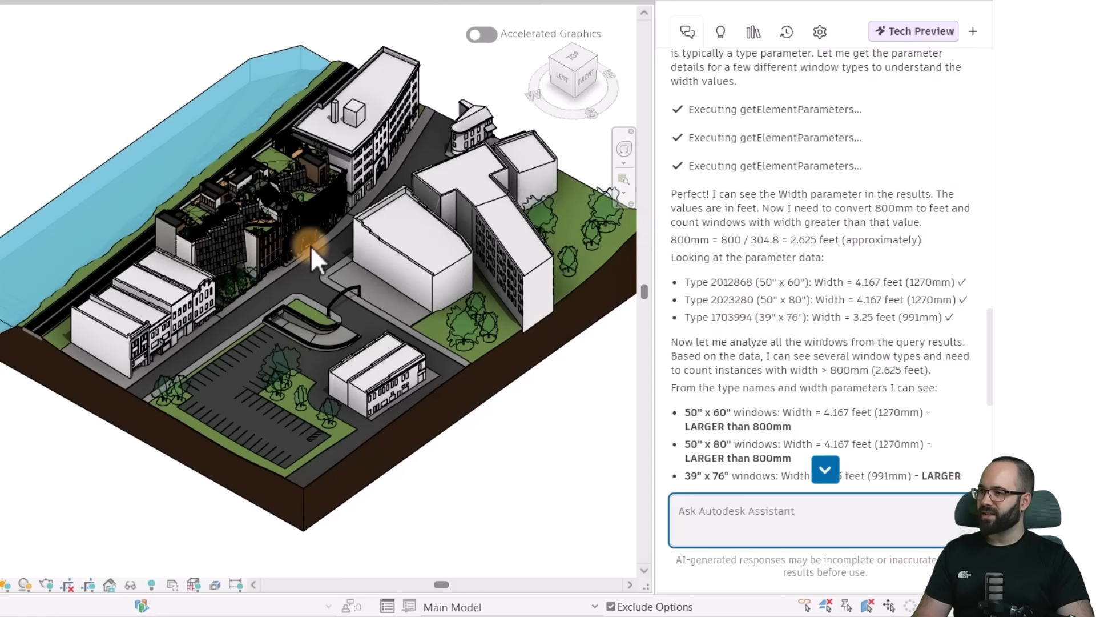
- Review the Assistant's breakdown of windows wider than 800 mm and get ready to enter a new prompt
scroll(800, 308, down, 3)
scroll(793, 297, down, 1)
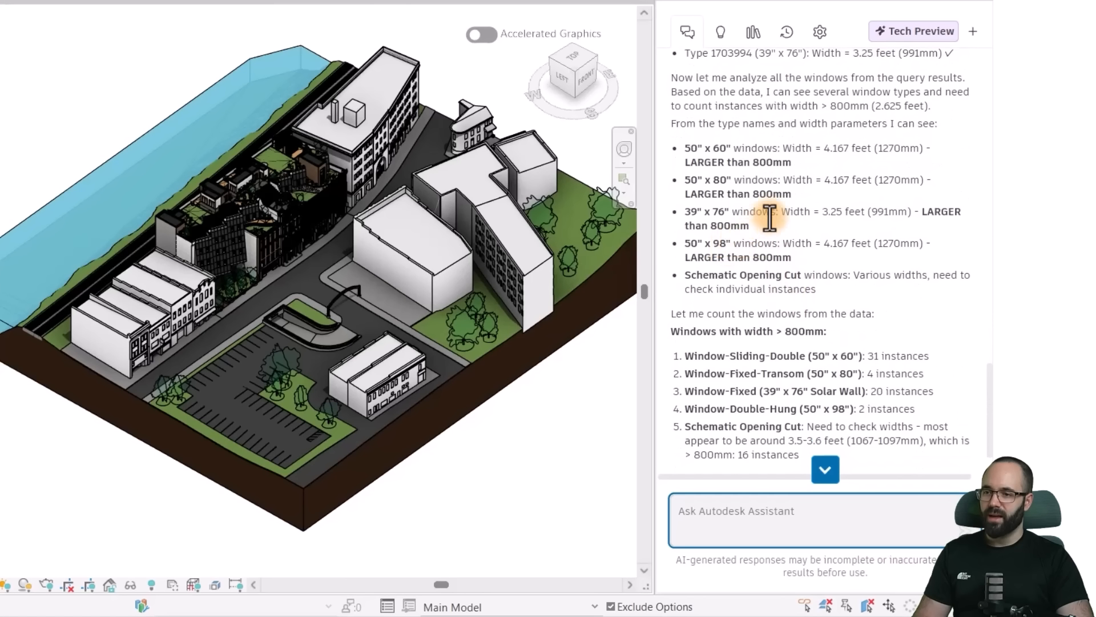
scroll(768, 217, down, 1)
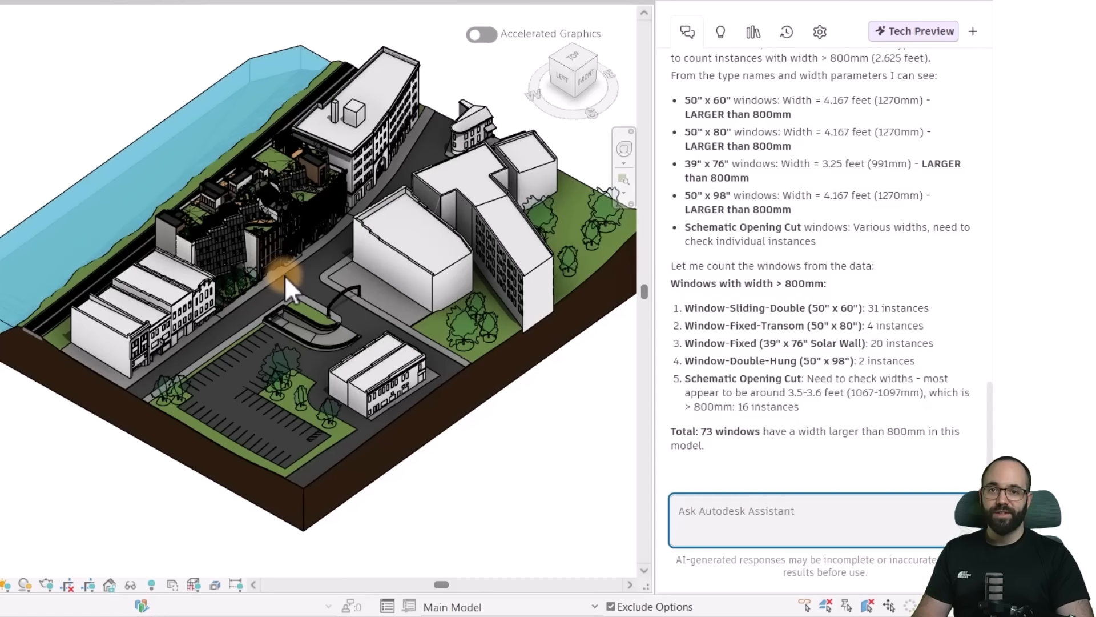
click(703, 513)
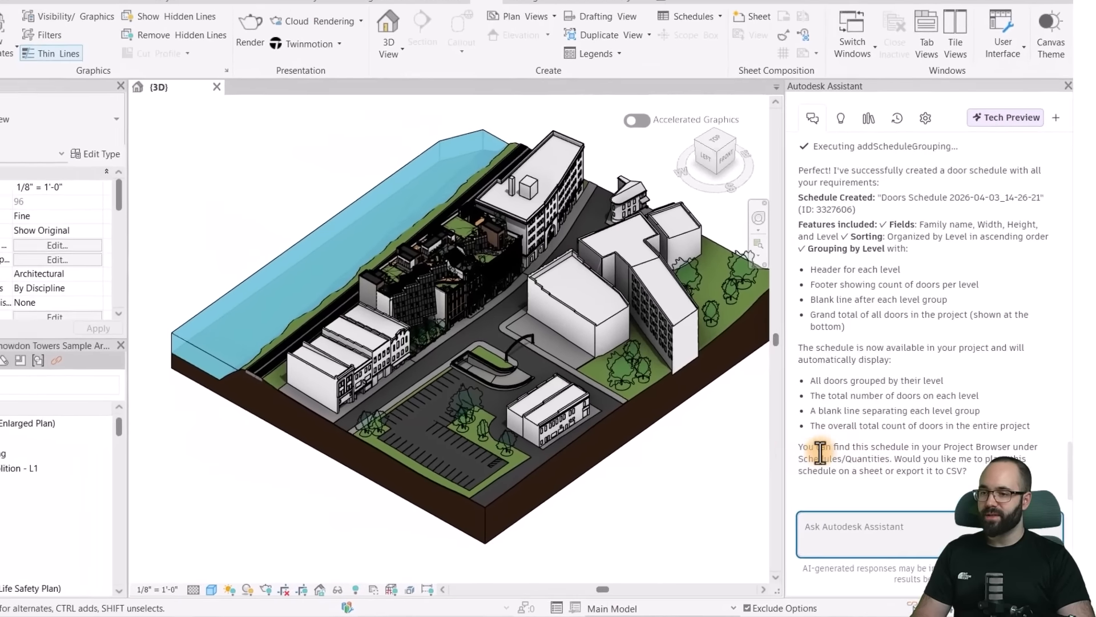
- Open the Assistant's Doors Schedule 2026-04-03_14-26-21 from the None group of Schedules/Quantities
scroll(74, 477, down, 6)
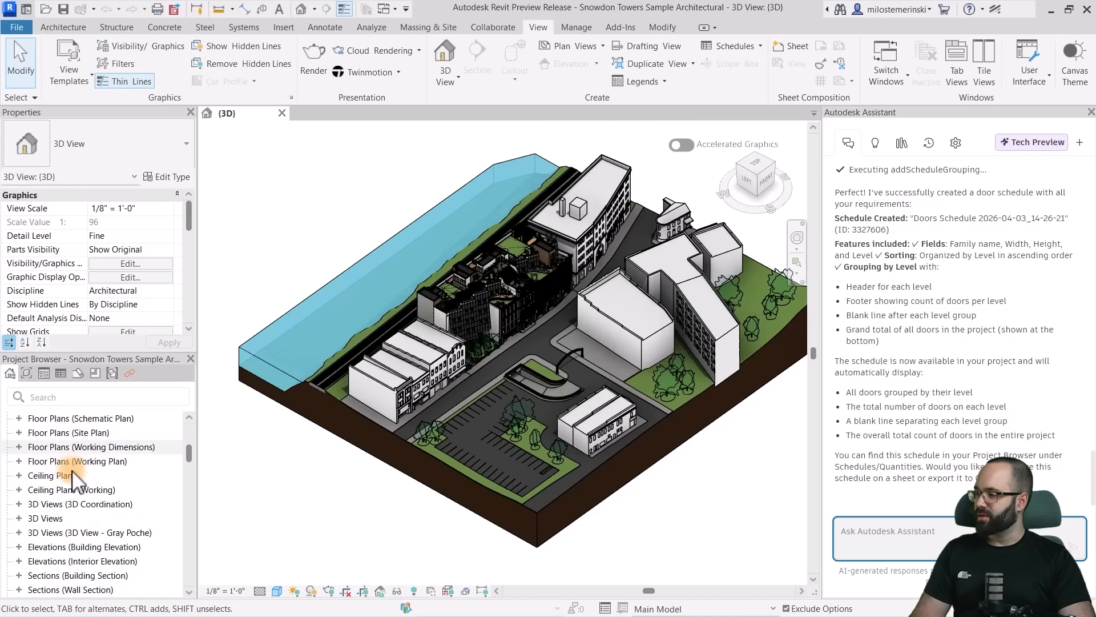
scroll(74, 480, down, 5)
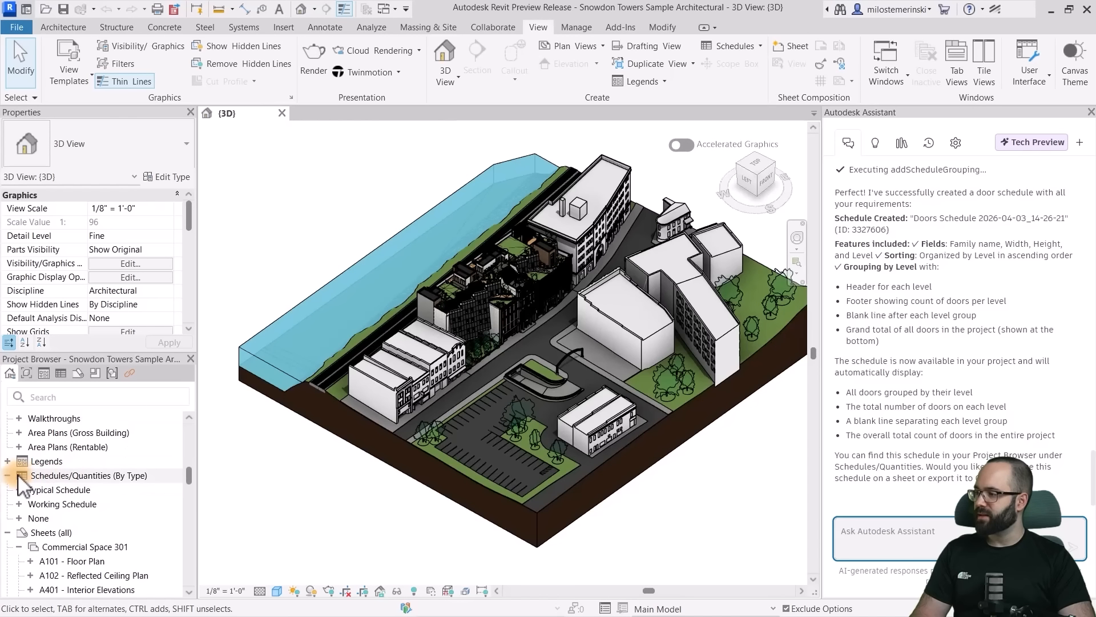
click(20, 518)
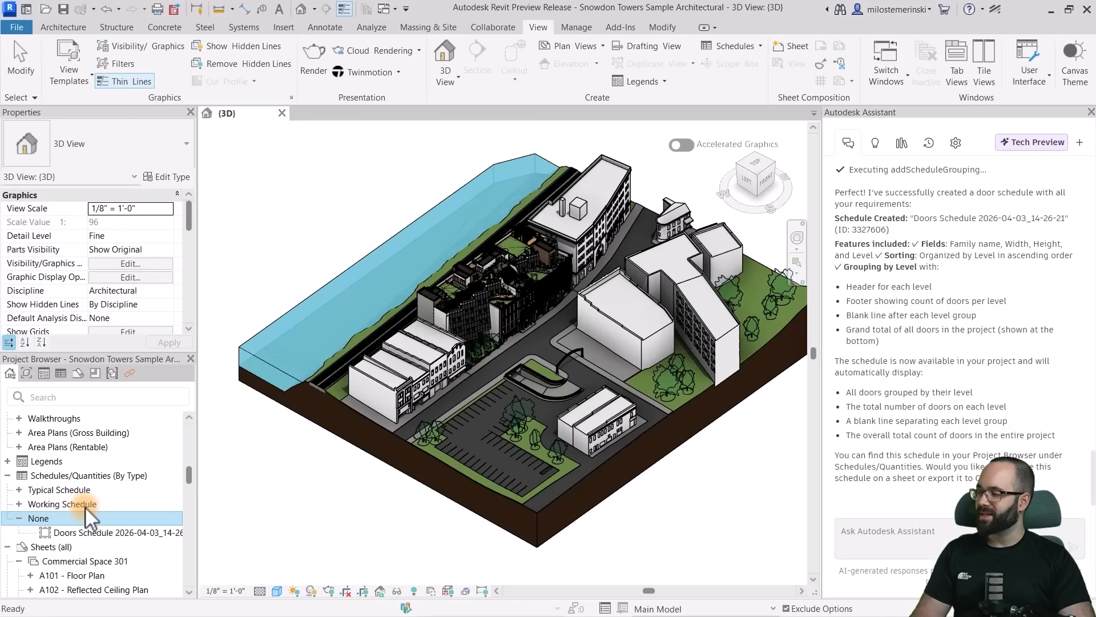
scroll(85, 505, down, 2)
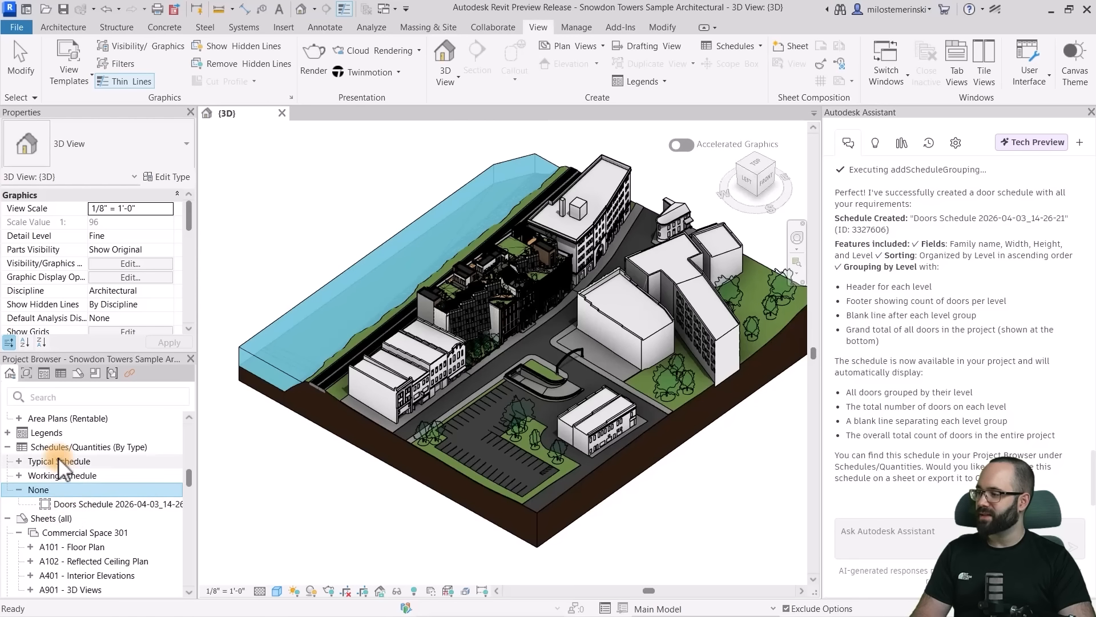
double_click(75, 504)
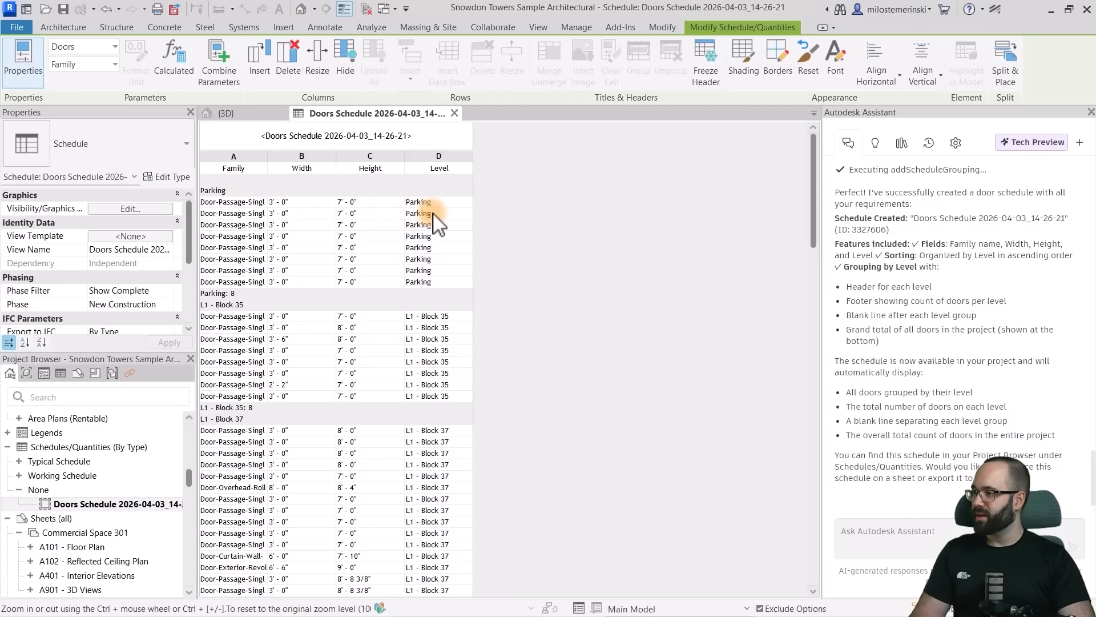
- Examine the door schedule's level headers, footers, blank lines and grand total against the Assistant's description of them
scroll(434, 246, down, 1)
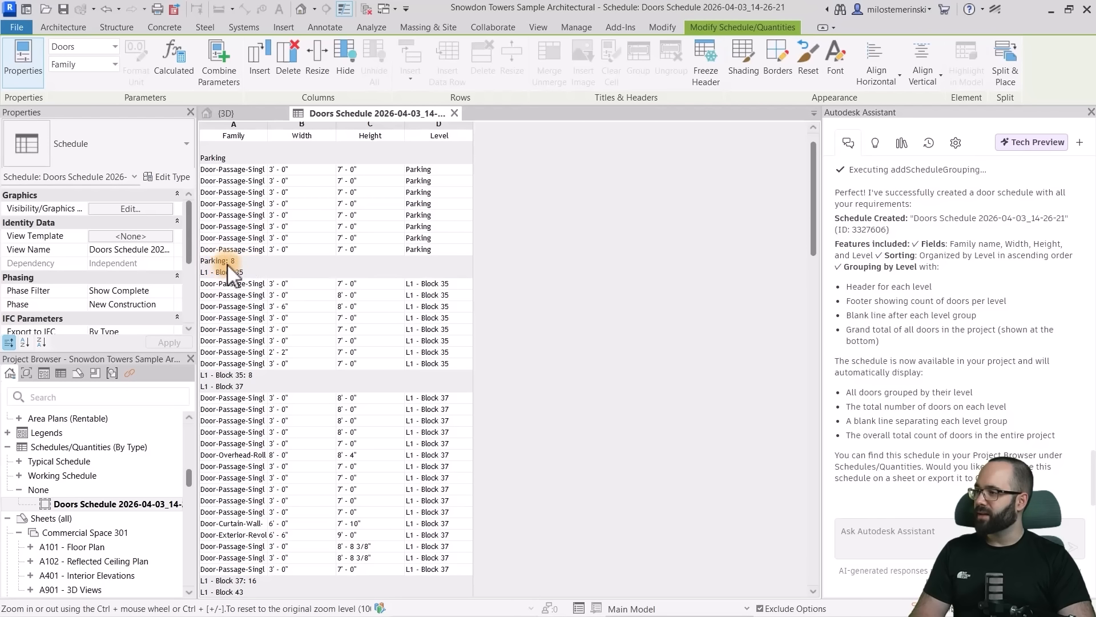
scroll(287, 280, down, 4)
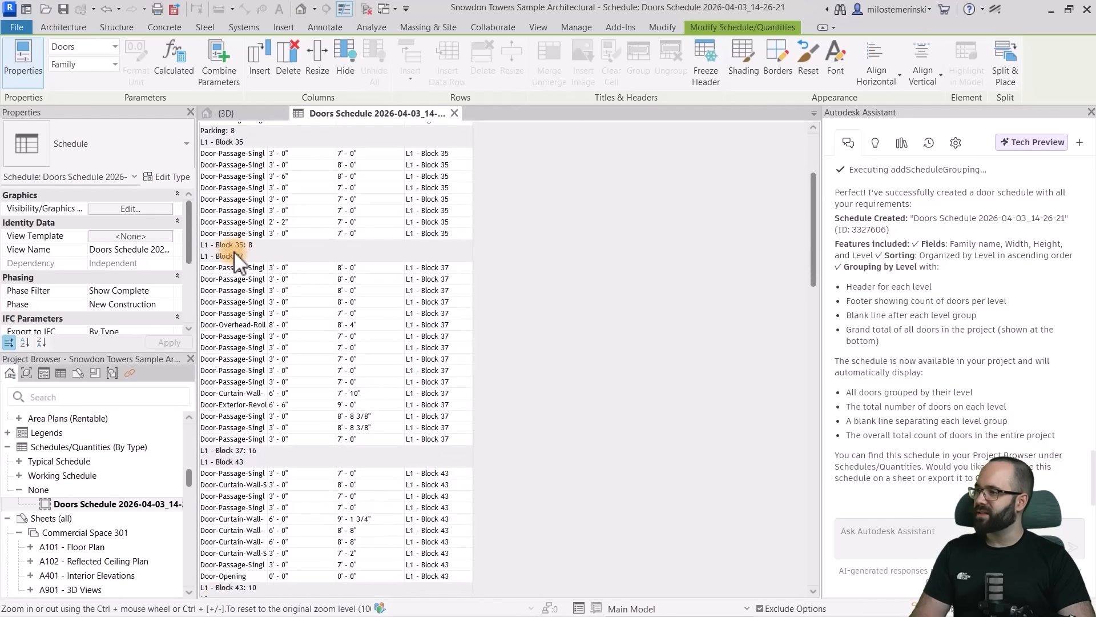
scroll(283, 263, down, 5)
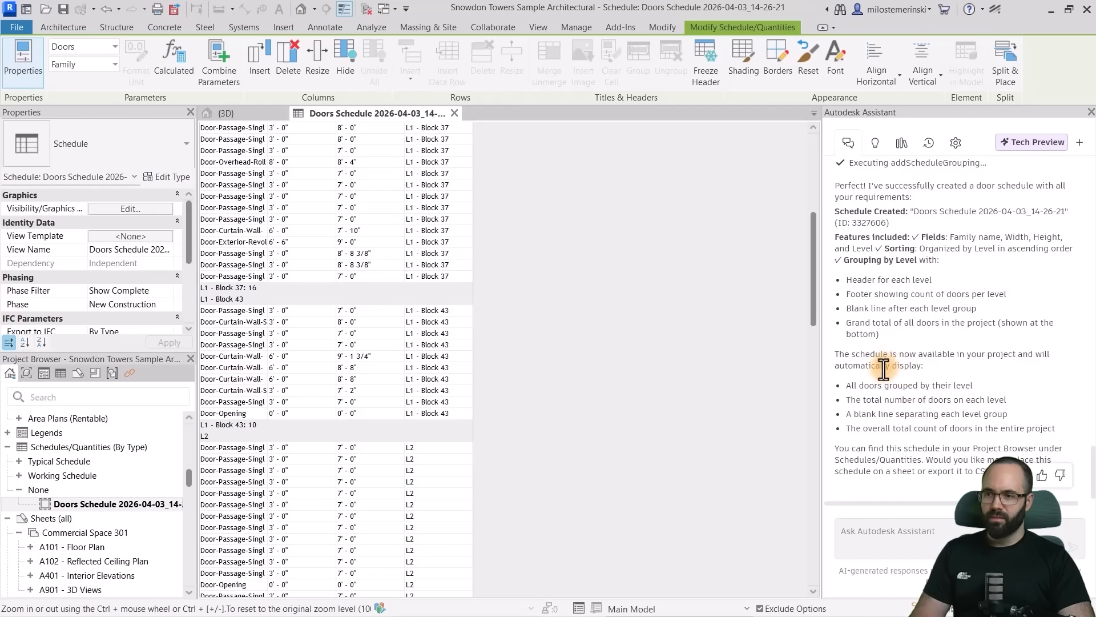
drag(845, 415, 992, 415)
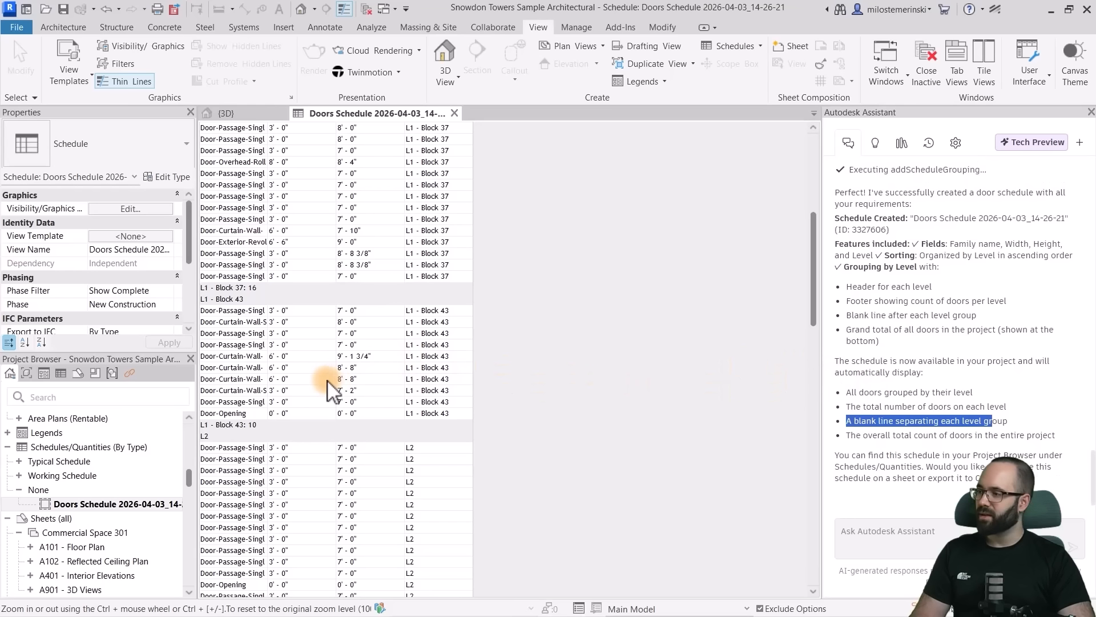
scroll(310, 380, down, 5)
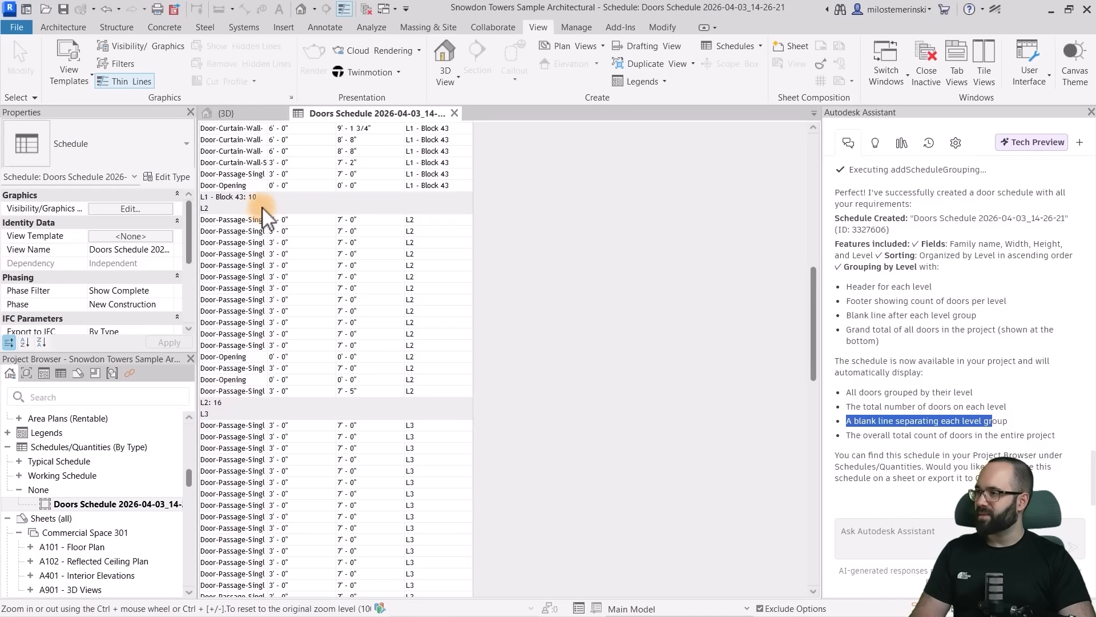
scroll(310, 264, down, 4)
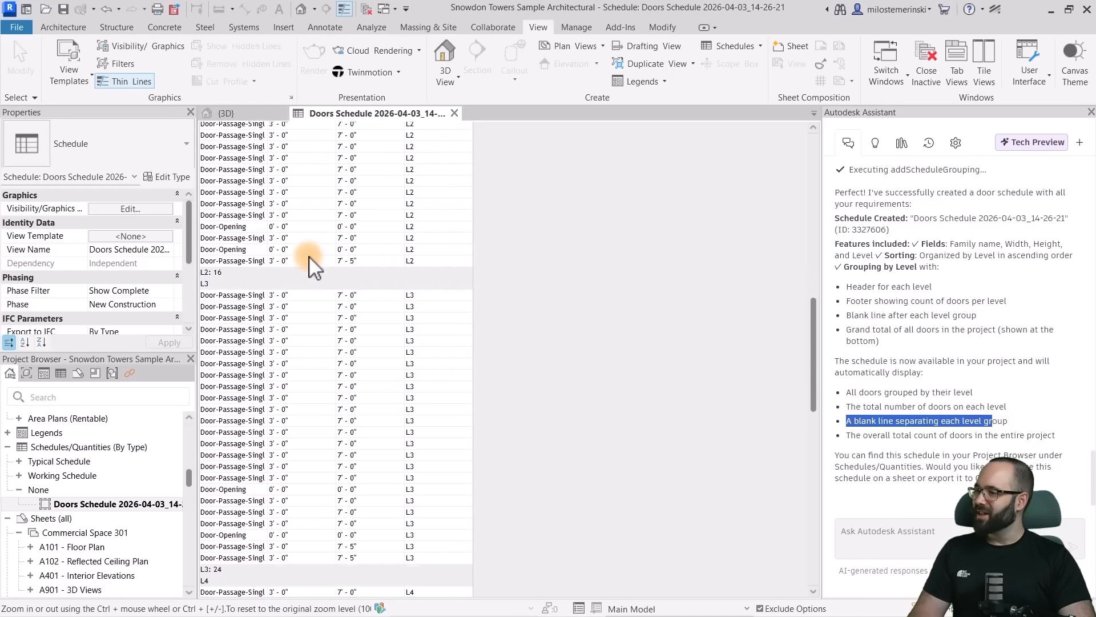
scroll(310, 263, down, 20)
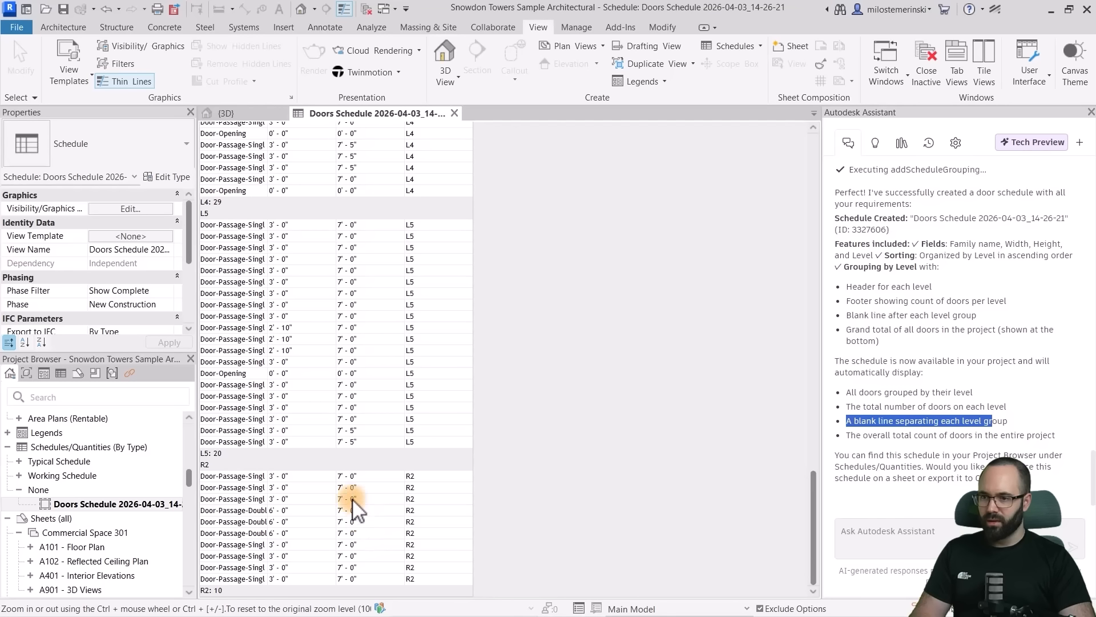
scroll(324, 463, up, 15)
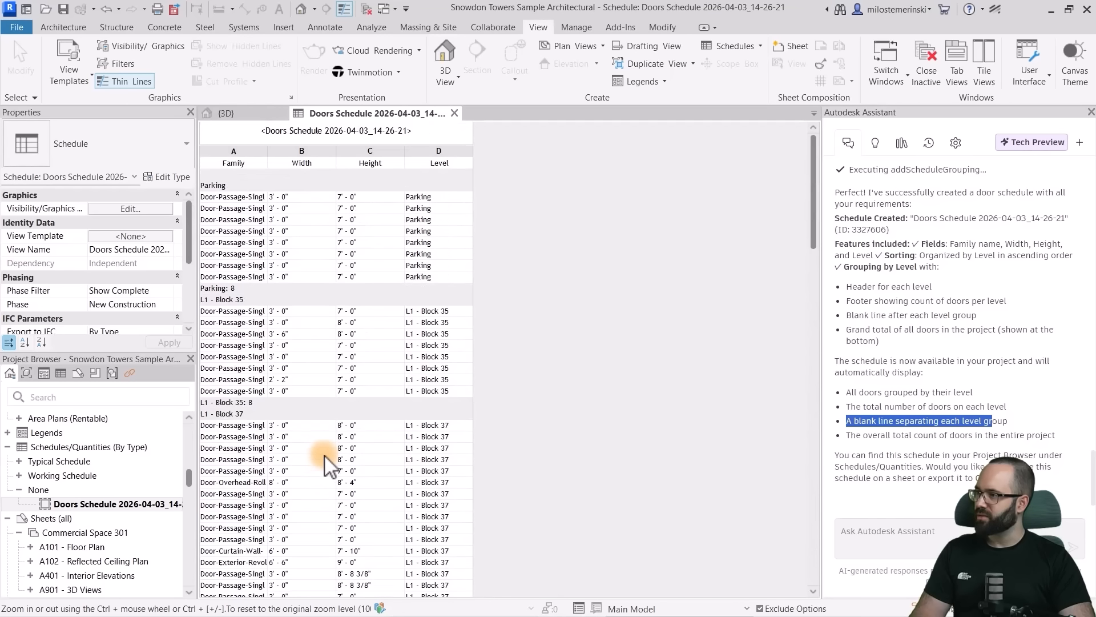
scroll(325, 451, down, 5)
scroll(324, 451, down, 10)
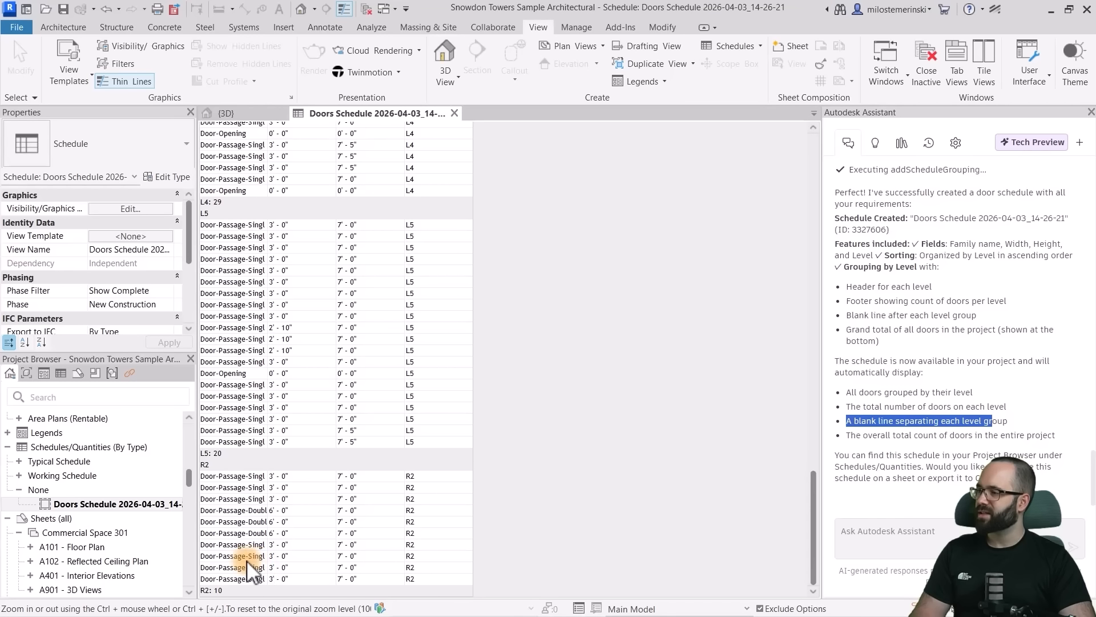
scroll(331, 482, up, 10)
scroll(322, 482, up, 10)
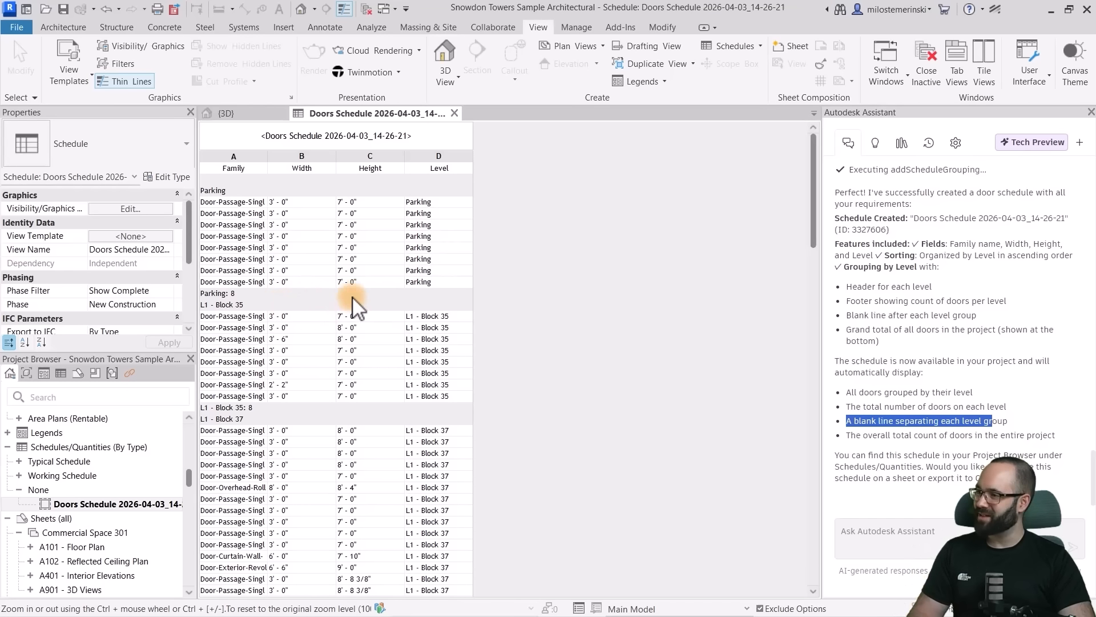
scroll(367, 302, down, 6)
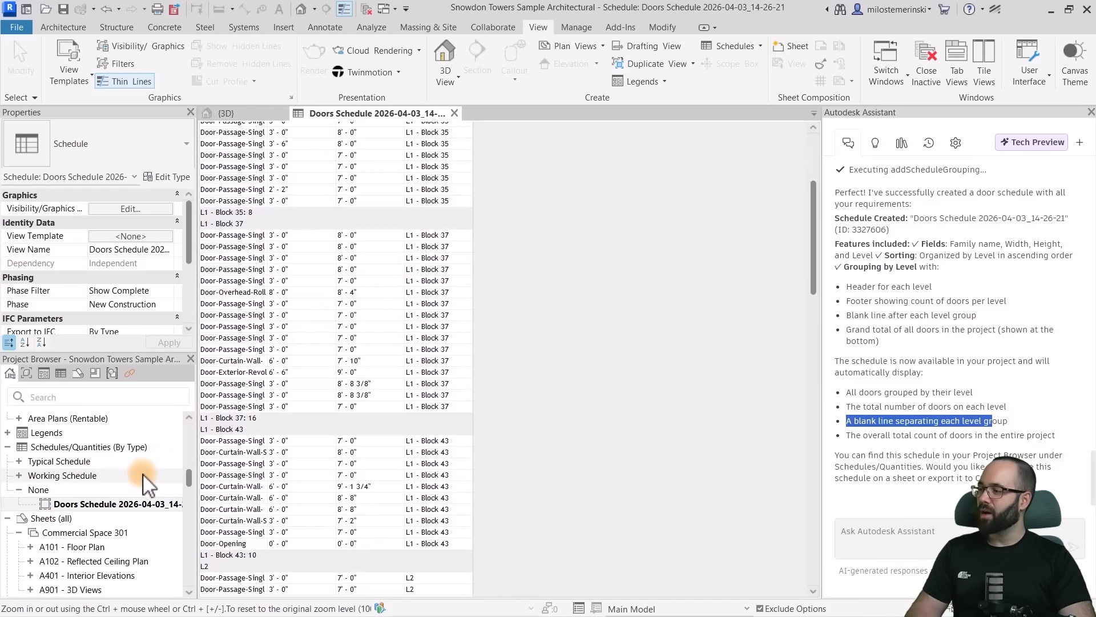
- Open the L2 floor plan and select door 203A between the Studio Unit and the corridor
scroll(86, 483, up, 7)
scroll(64, 480, up, 5)
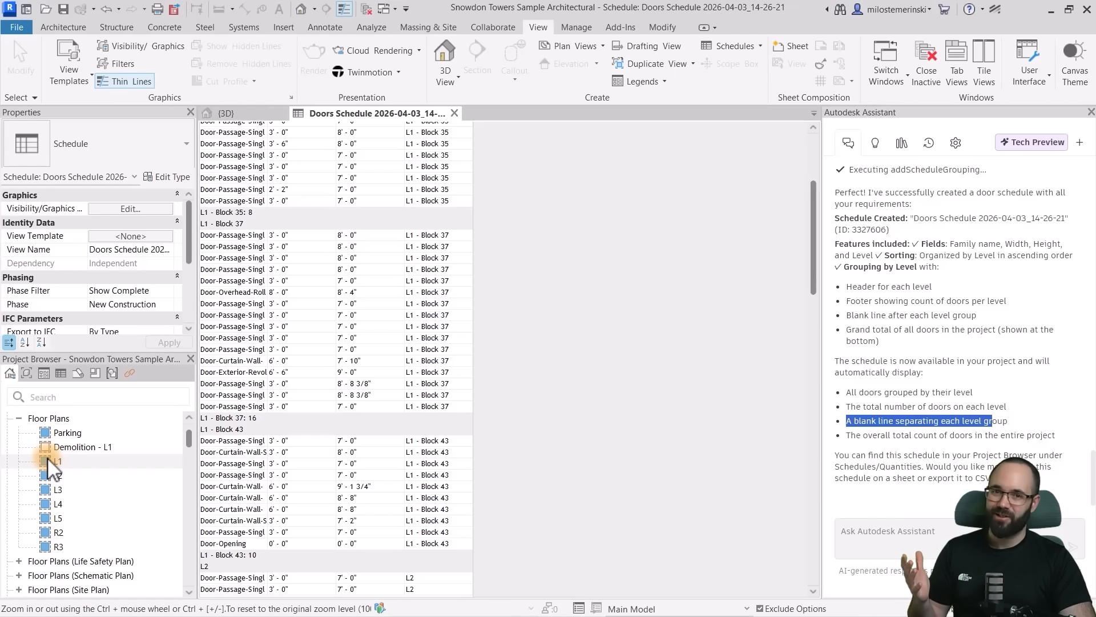
click(54, 475)
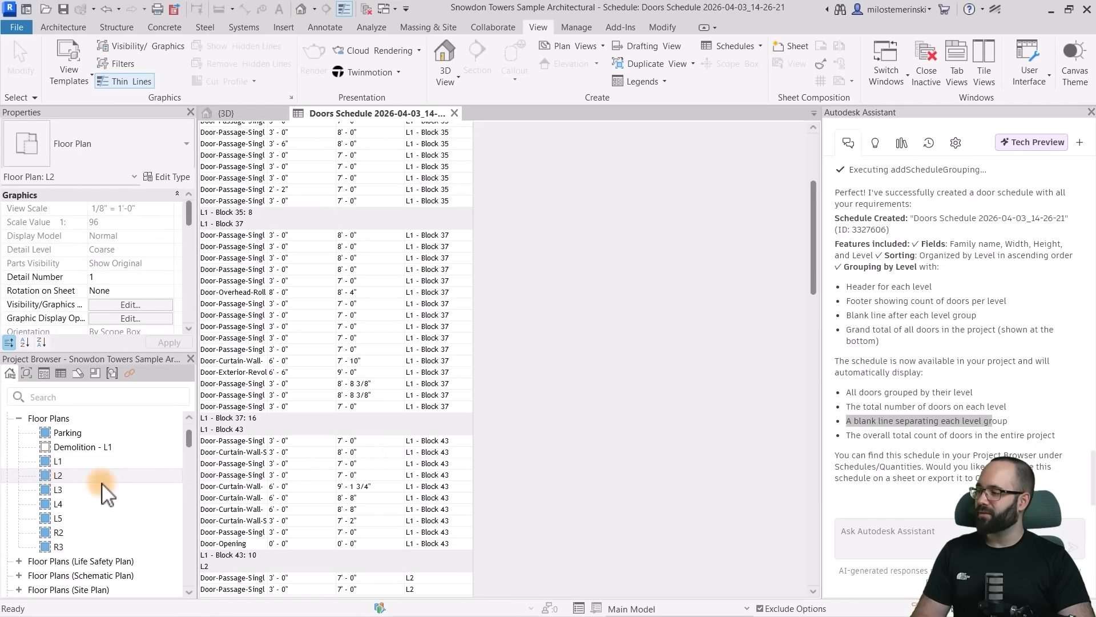
double_click(56, 476)
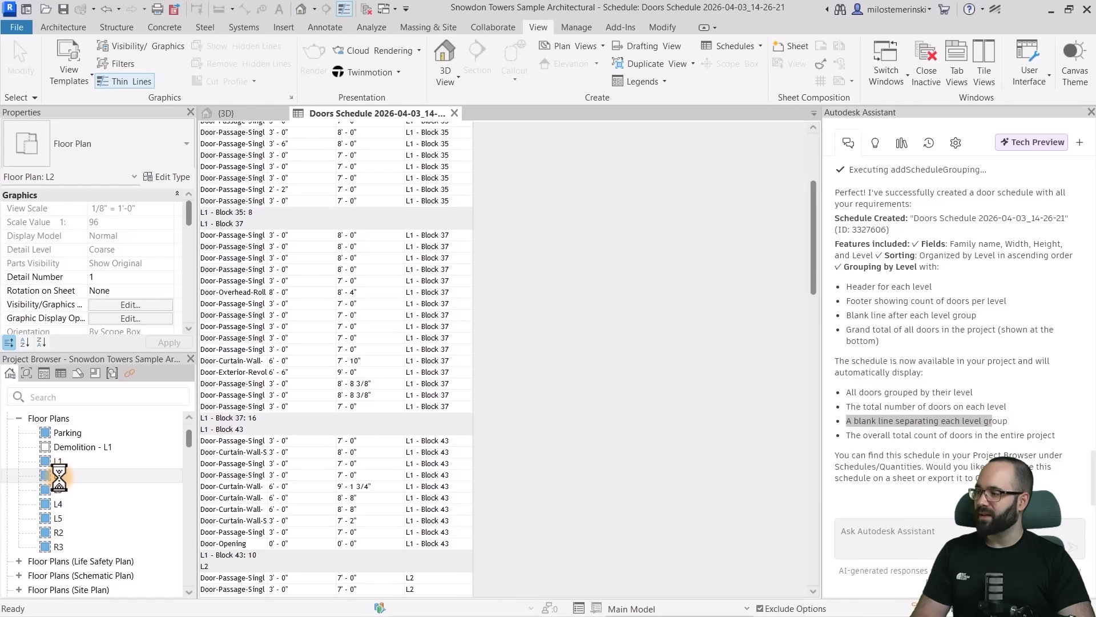
scroll(497, 306, up, 5)
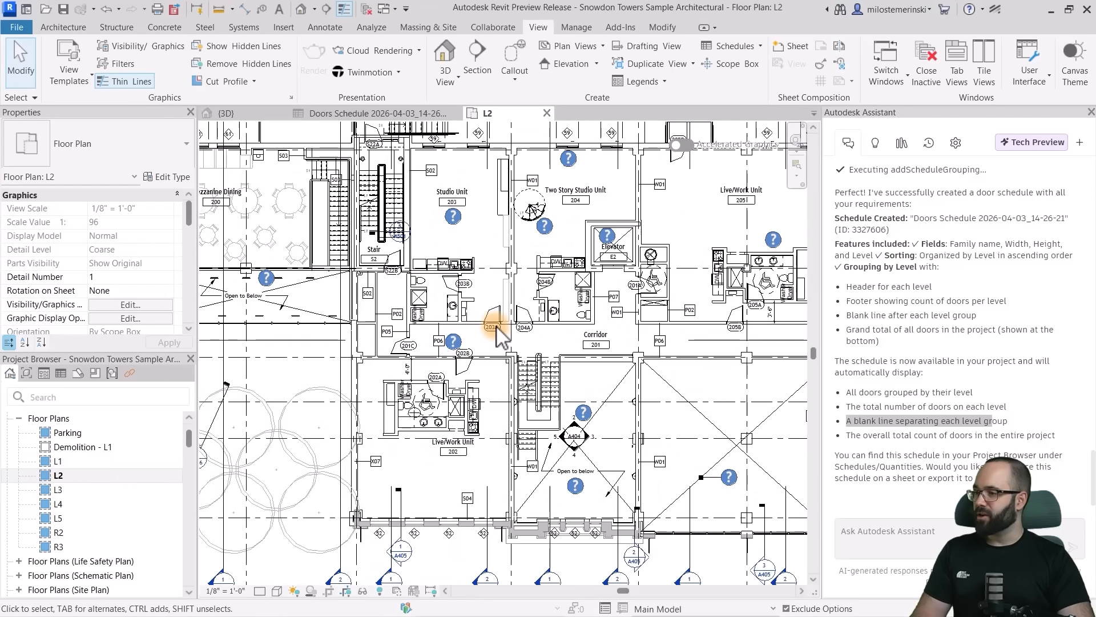
click(504, 294)
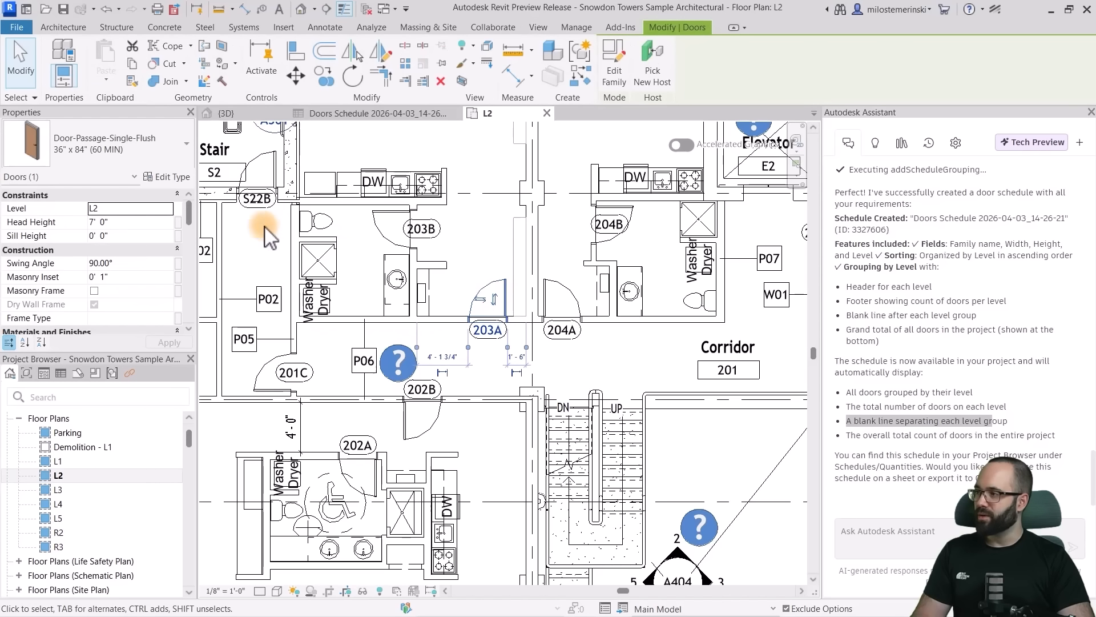
- Set the sill height of door 203A to 0' 1" and reselect the door on the L2 plan
click(137, 235)
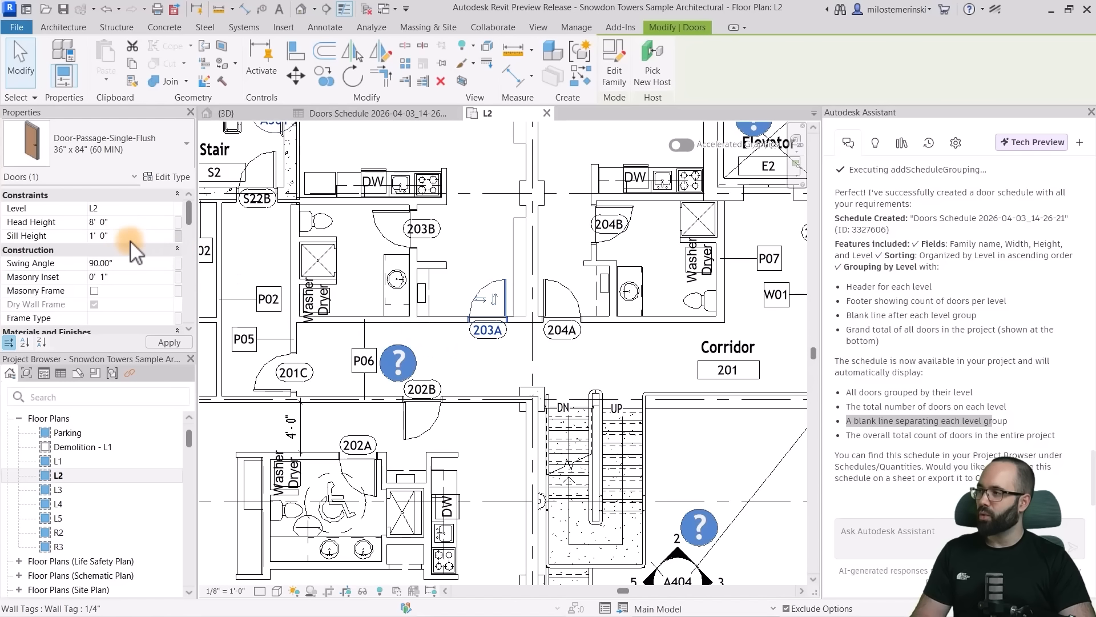
key(Return)
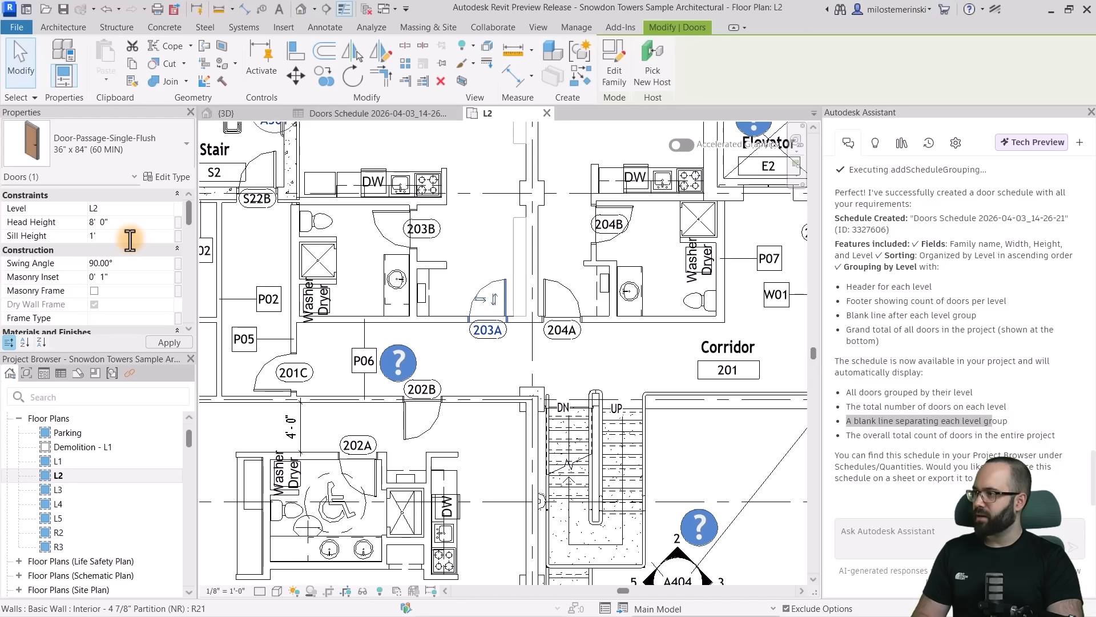
click(489, 365)
click(501, 306)
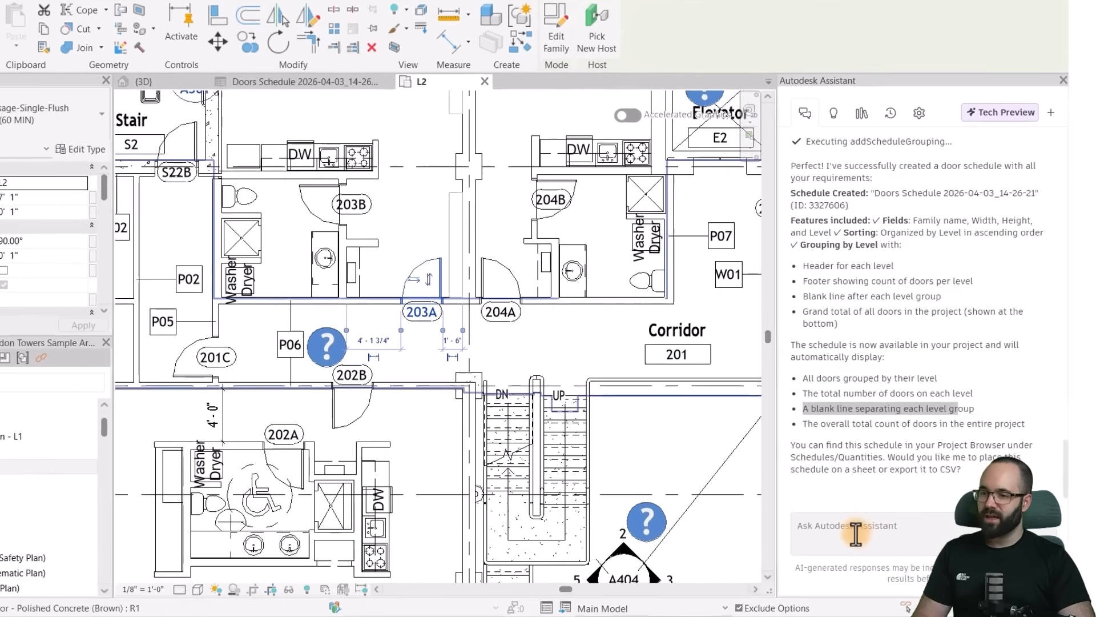
- Ask Autodesk Assistant to use the selected door's sill height and apply that value to all doors on L2, ungrouping the affected groups
click(894, 530)
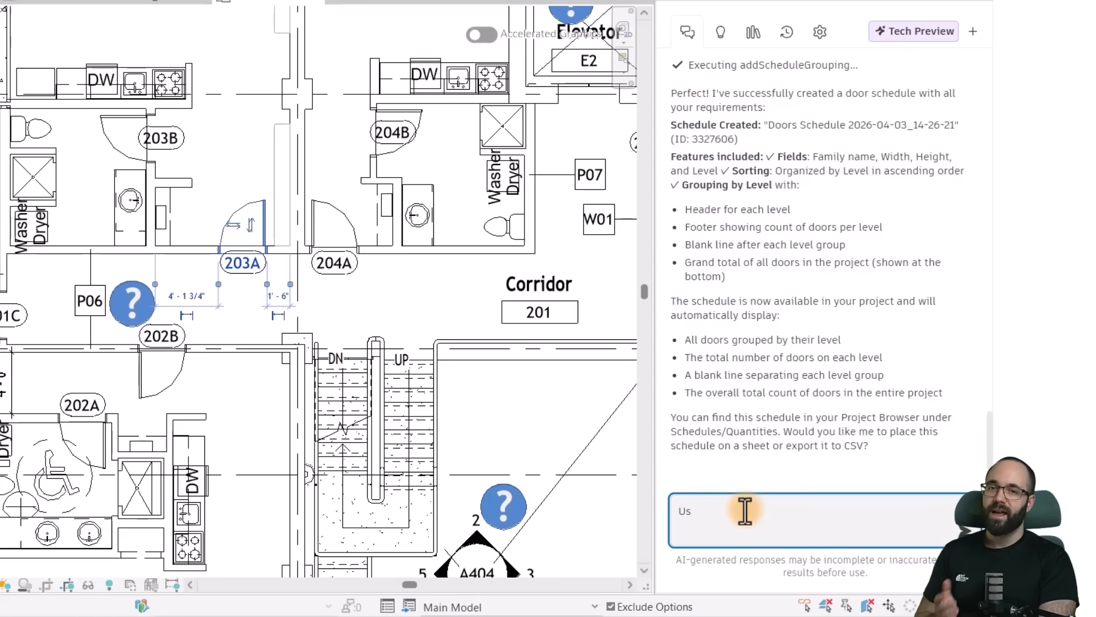
text(e the sill height from the selected door and apply that parameter value to all doors on L2)
key(Return)
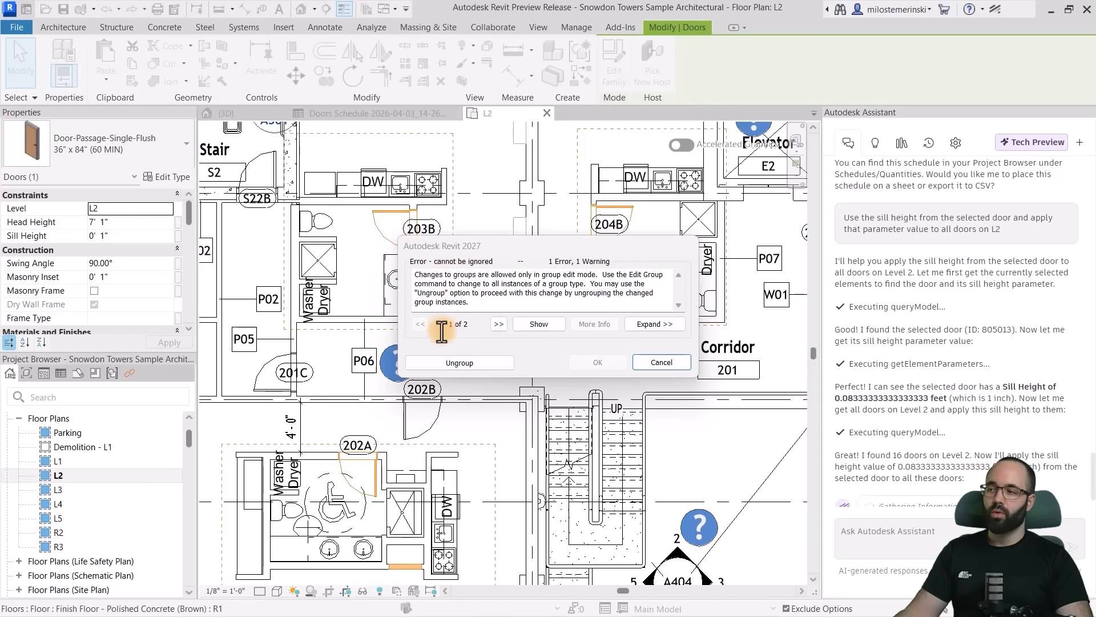
click(445, 359)
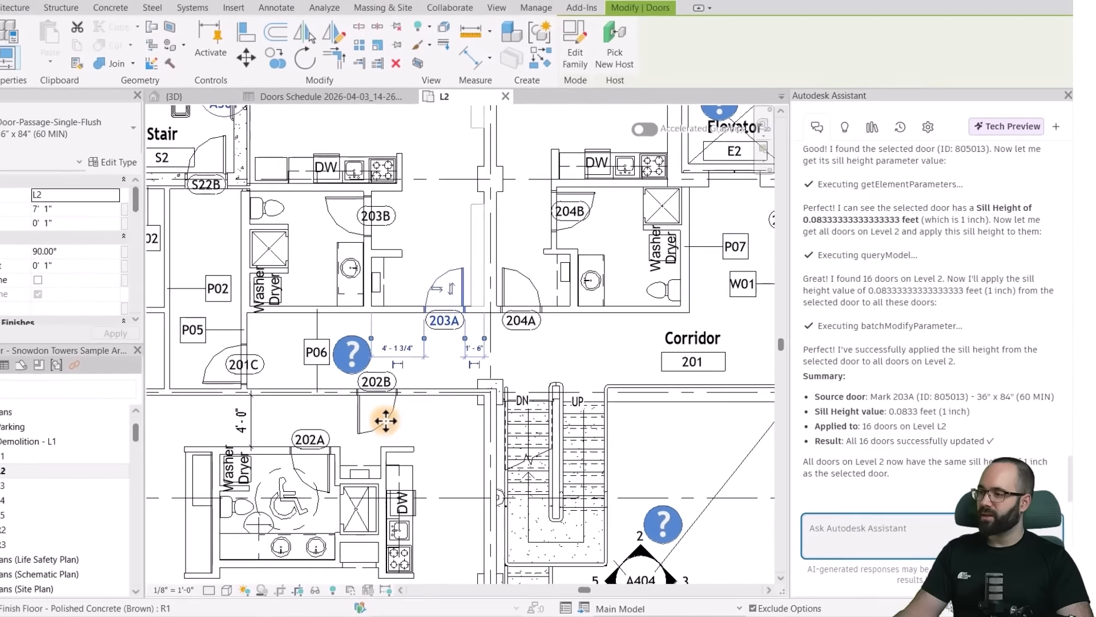
- Check the sill heights of doors 202B, 205B and 205A on L2 against the Assistant's summary of the change
click(89, 388)
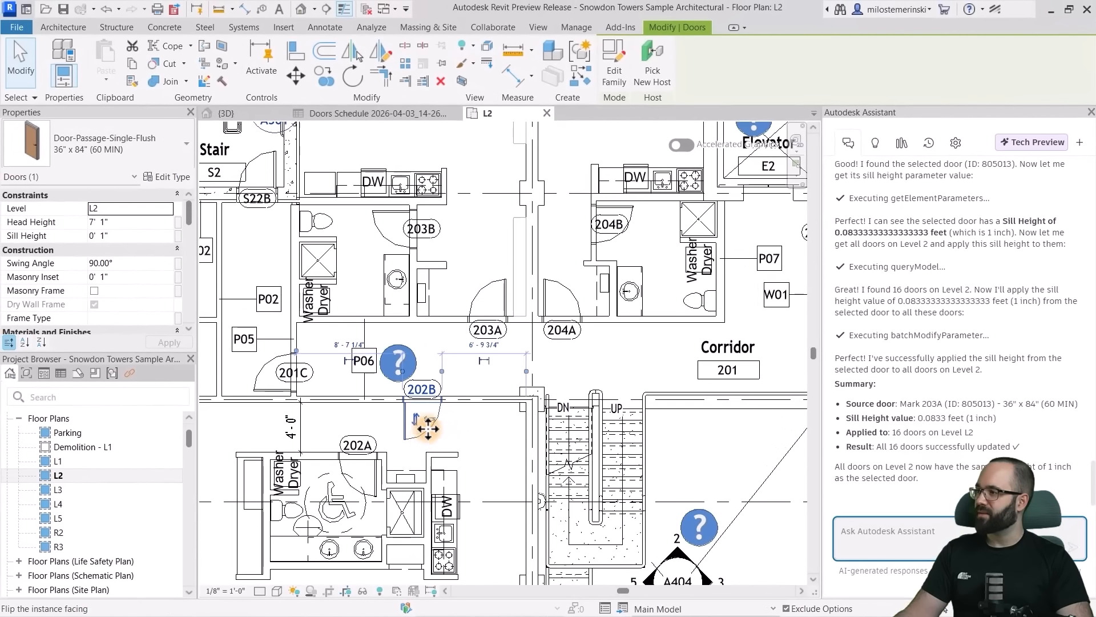
scroll(491, 369, down, 3)
middle_drag(630, 449, 356, 358)
click(547, 242)
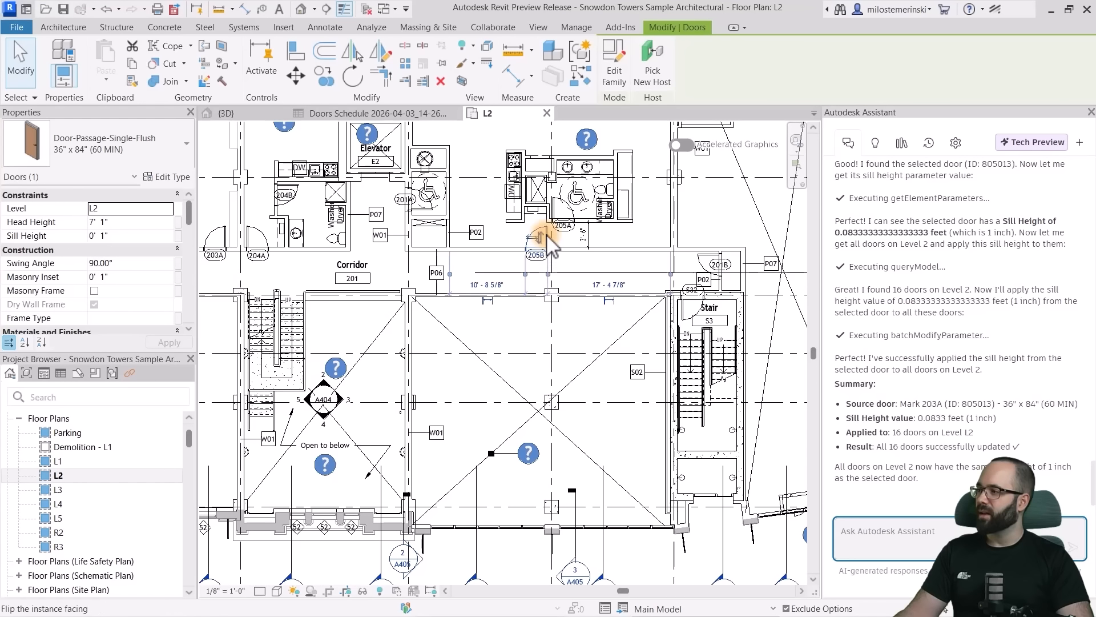
click(556, 208)
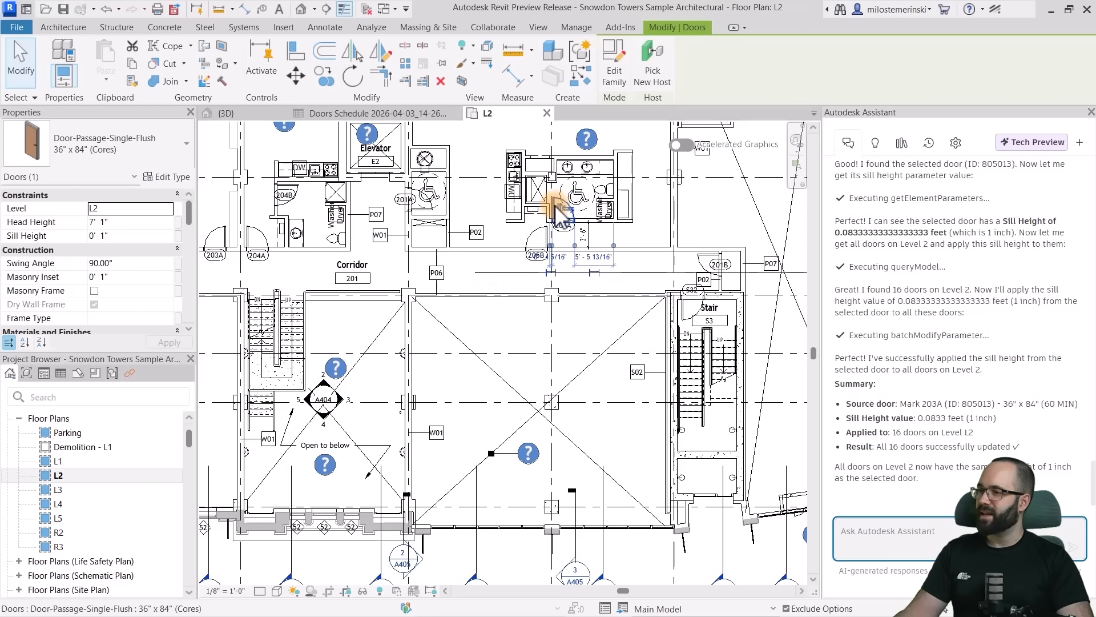
middle_drag(464, 324, 664, 390)
scroll(516, 401, down, 5)
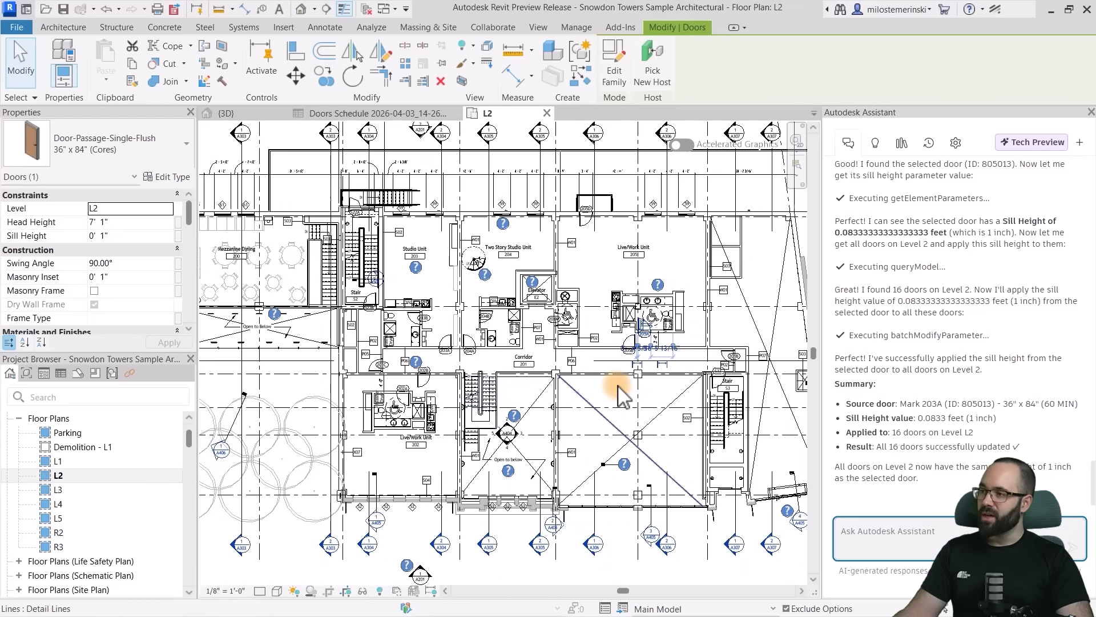
middle_drag(455, 390, 538, 397)
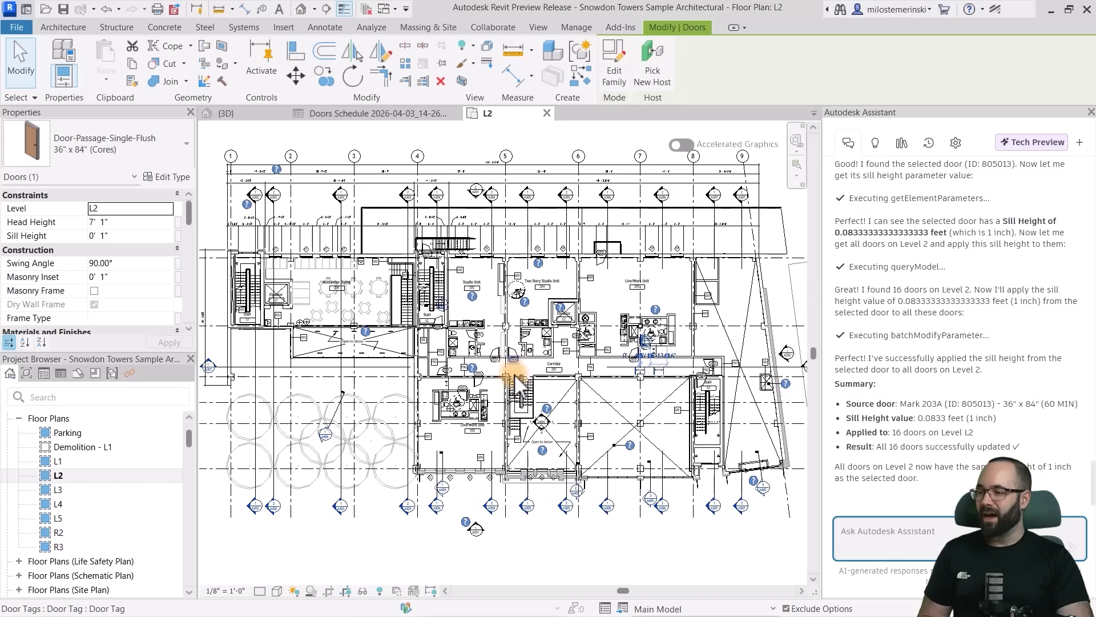
scroll(553, 382, up, 4)
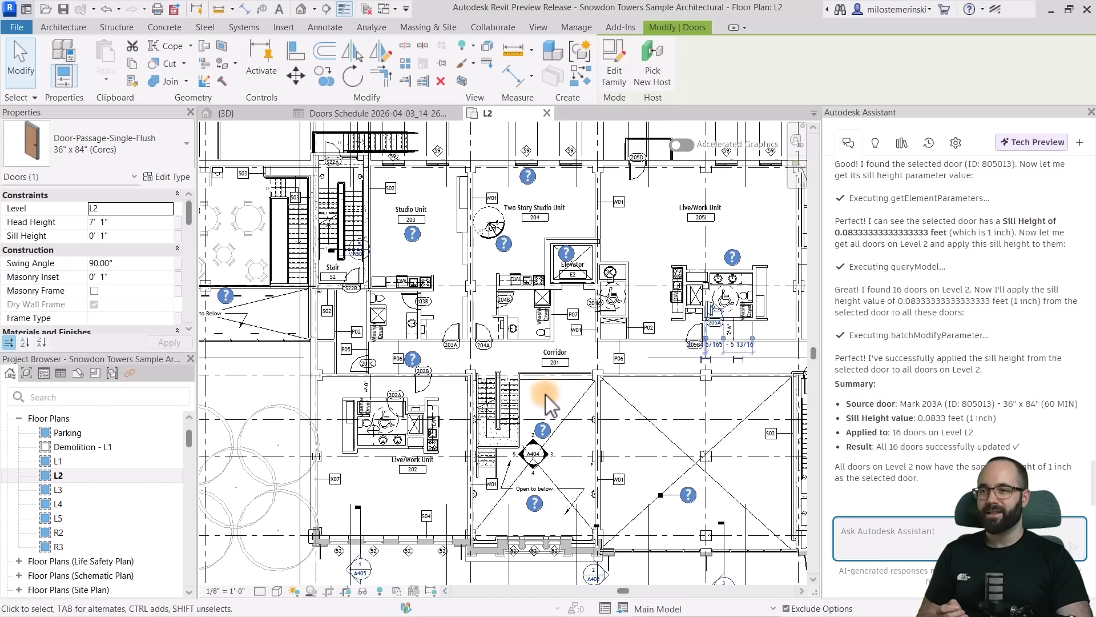
scroll(929, 381, up, 5)
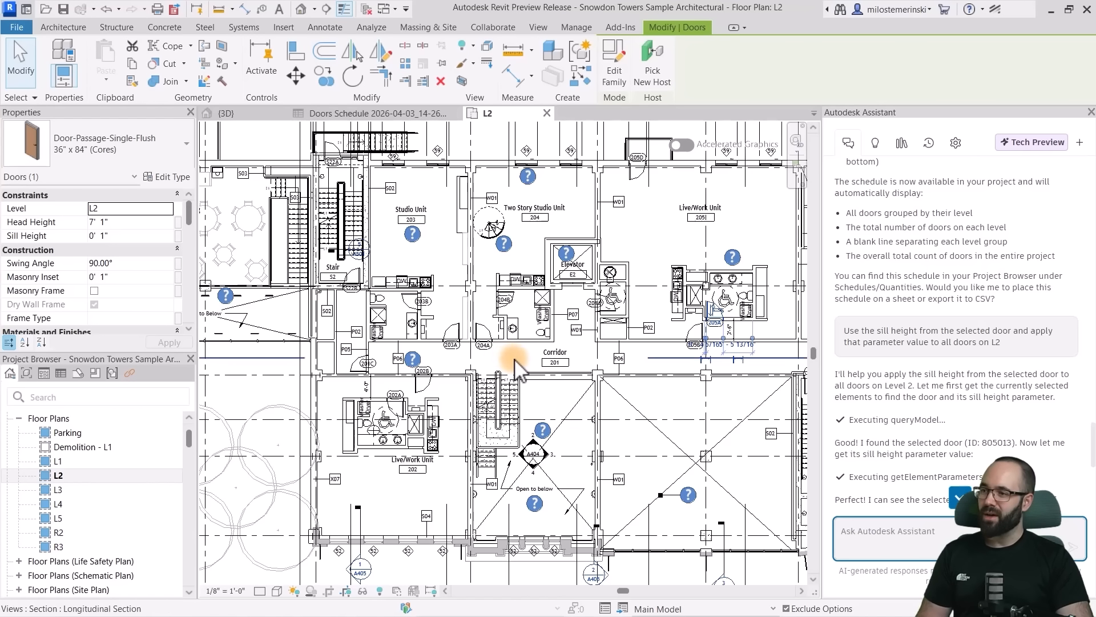
scroll(502, 365, down, 3)
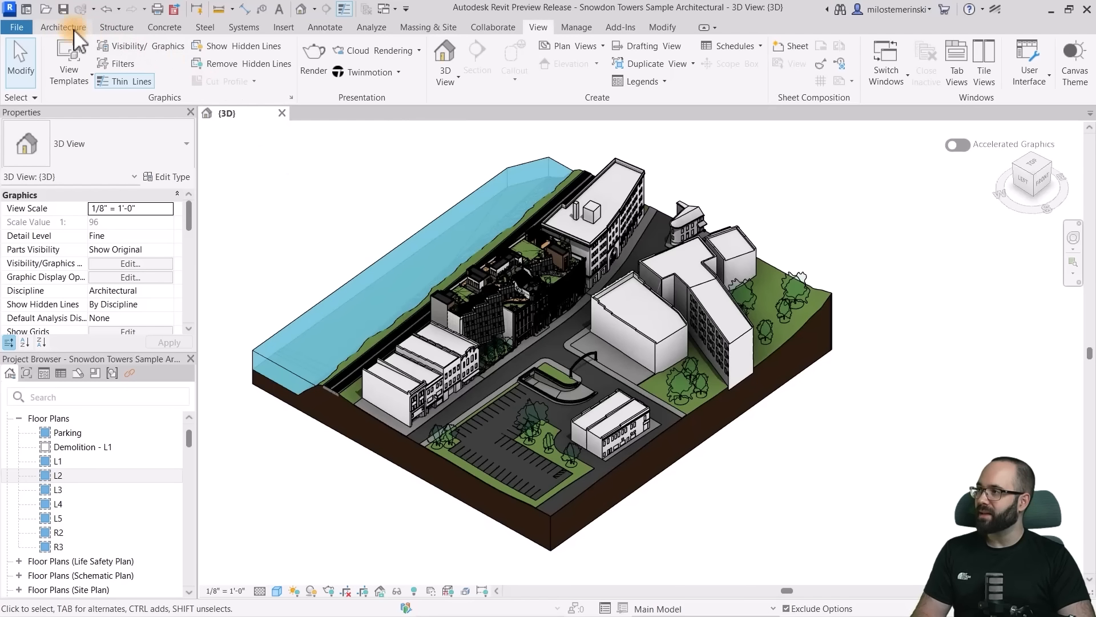
- Open the Pacific Continental Residence Sample project
click(25, 10)
scroll(554, 499, down, 1)
click(501, 504)
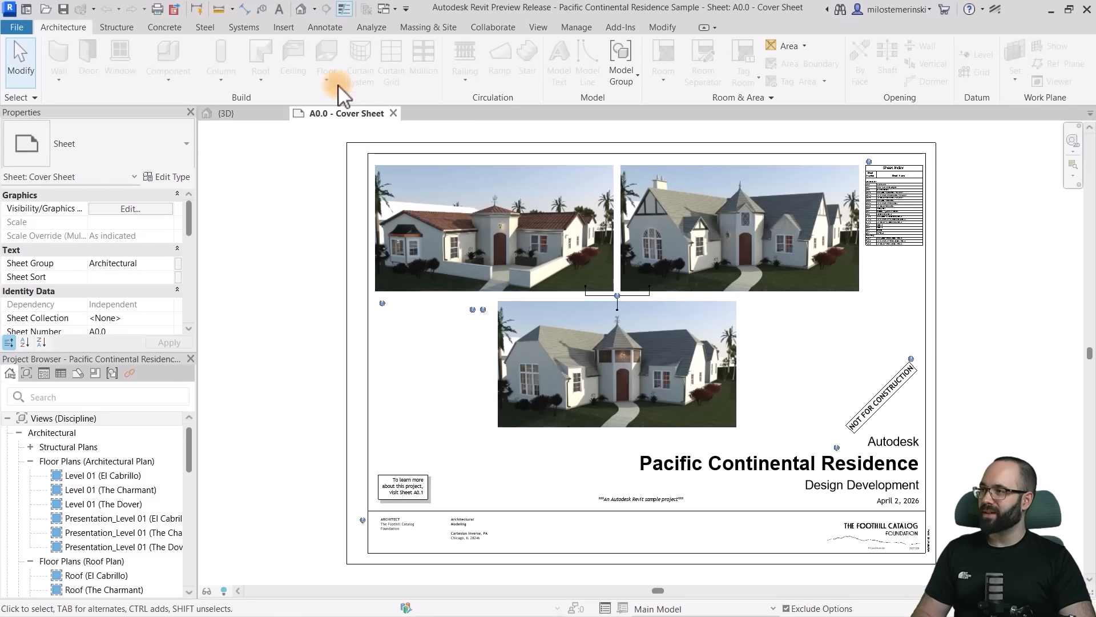
- Open the default 3D view of the Pacific Continental Residence and set its visual style to Shaded
click(301, 9)
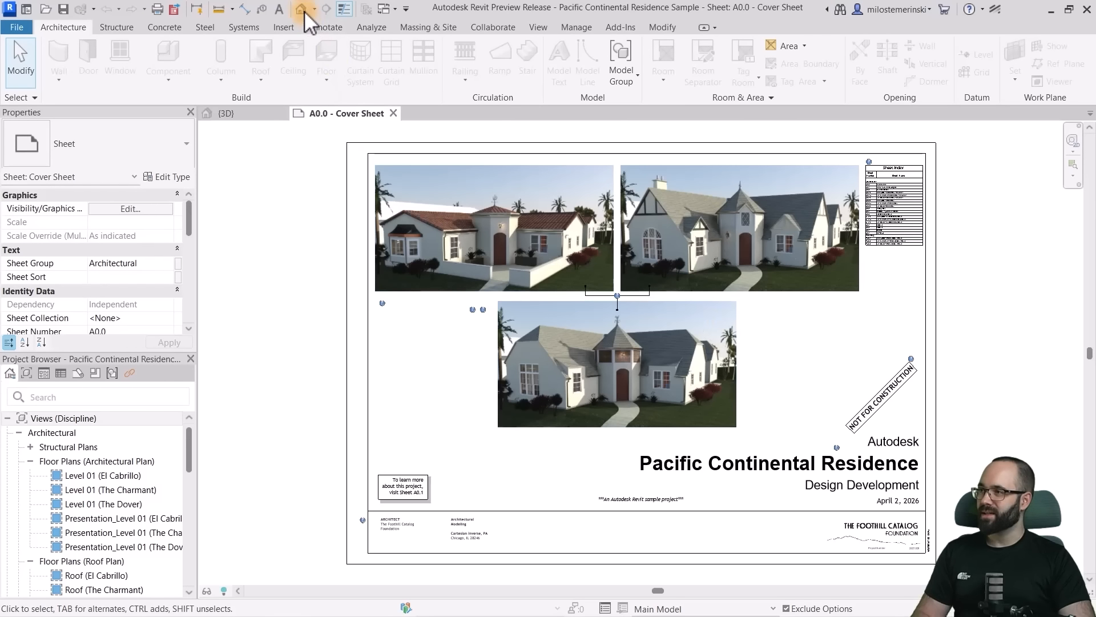
shift+middle_drag(889, 523, 660, 386)
click(278, 591)
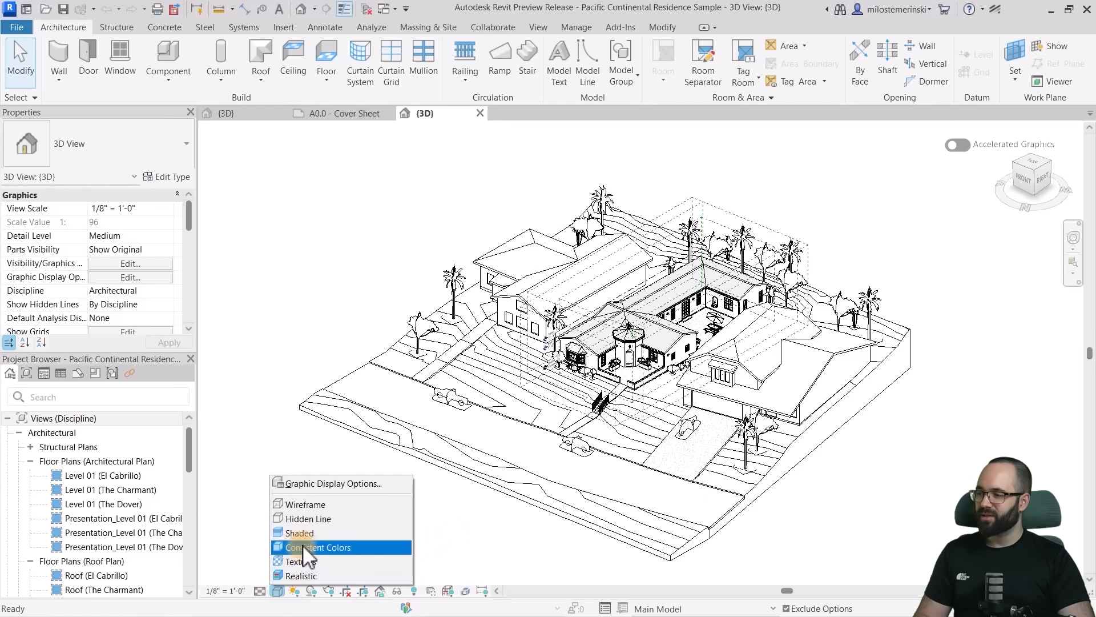
click(300, 533)
mouse_move(879, 504)
shift+middle_down()
mouse_move(959, 503)
mouse_move(893, 524)
mouse_move(893, 502)
mouse_move(878, 504)
shift+middle_up()
scroll(629, 355, up, 4)
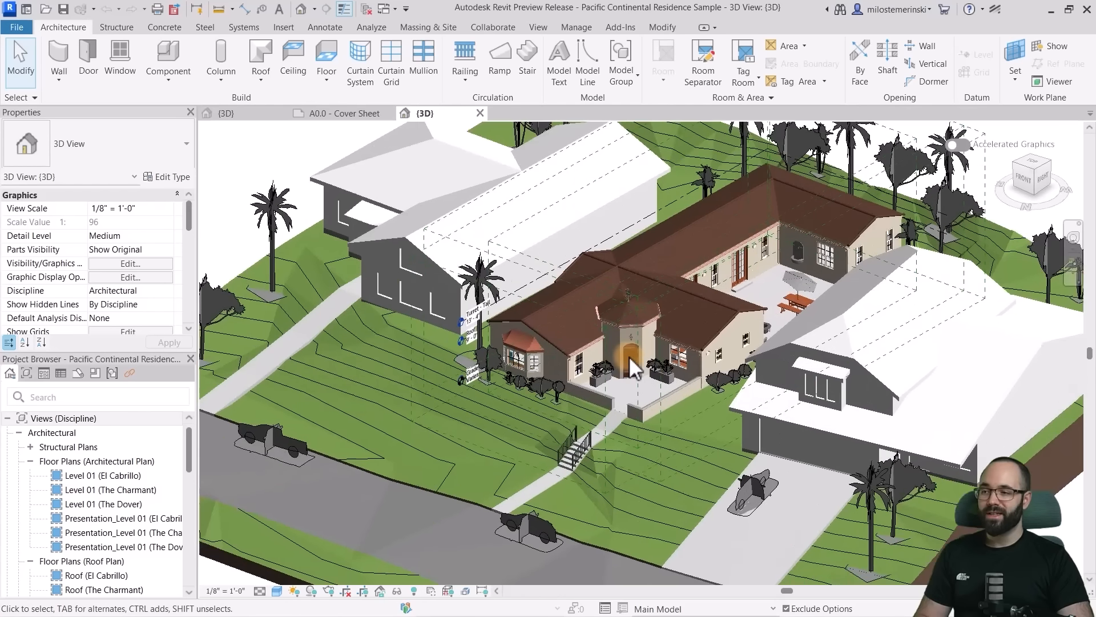
scroll(674, 403, down, 3)
middle_drag(517, 378, 626, 421)
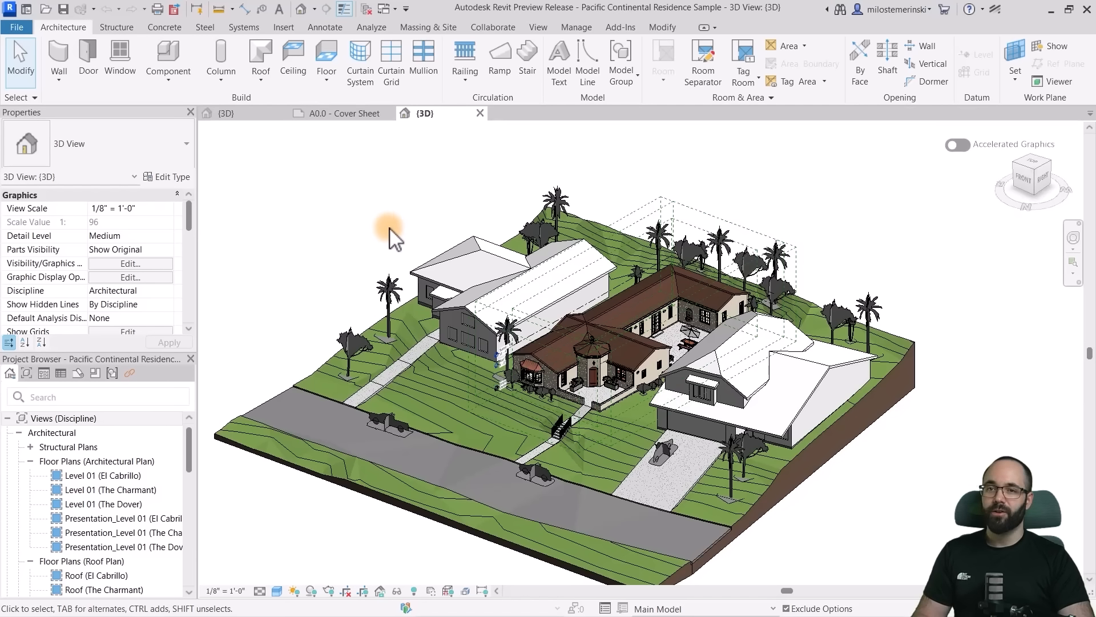
- Turn on Accelerated Graphics for the 3D view and navigate around the residence model
click(955, 147)
middle_drag(920, 264, 909, 231)
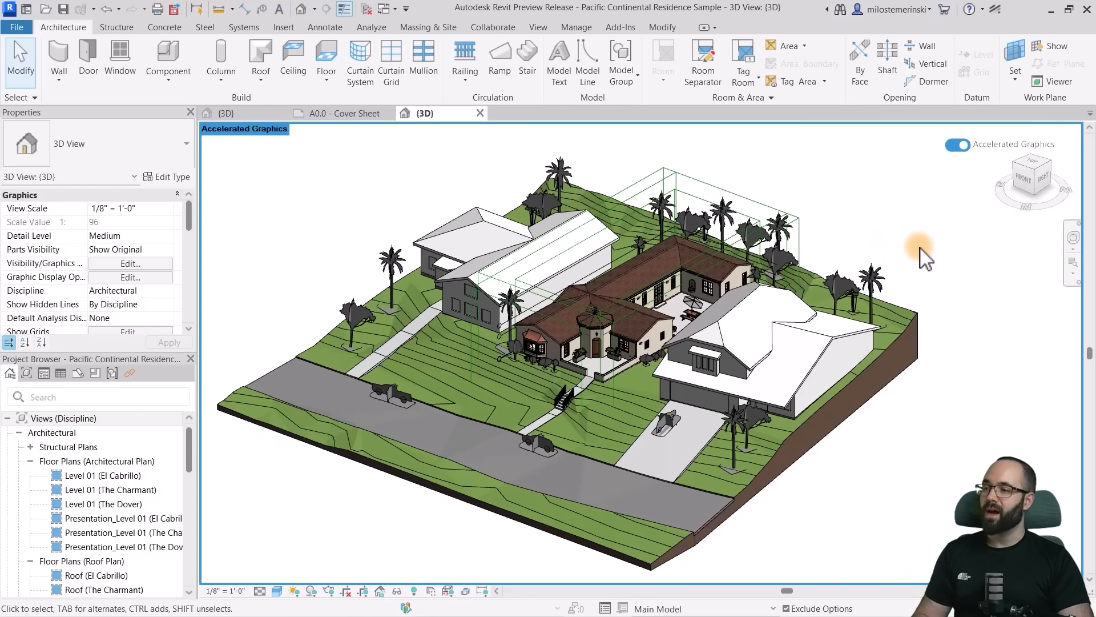
shift+middle_drag(936, 422, 911, 445)
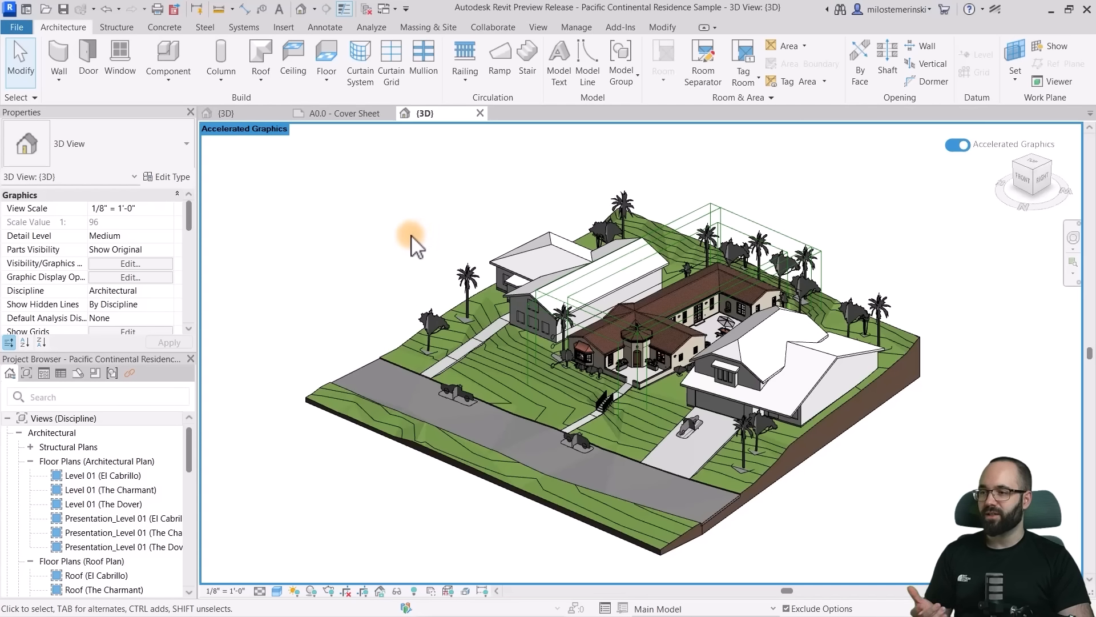
shift+middle_drag(395, 321, 368, 309)
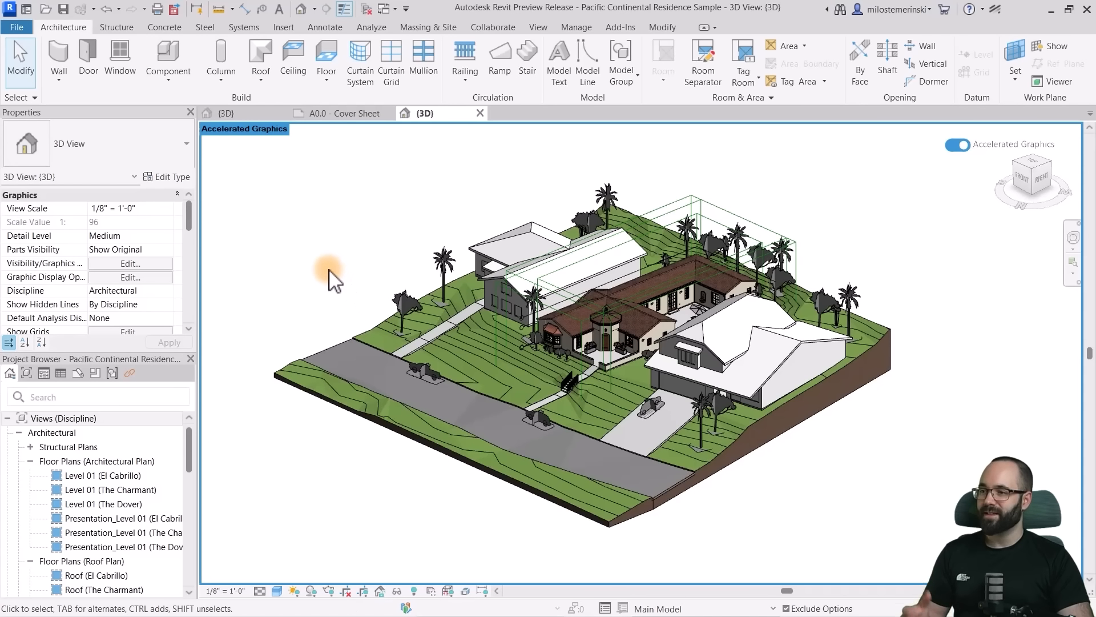
- Enable the section box in the 3D view and pull its street-side face inward to cut across the road
scroll(115, 271, down, 5)
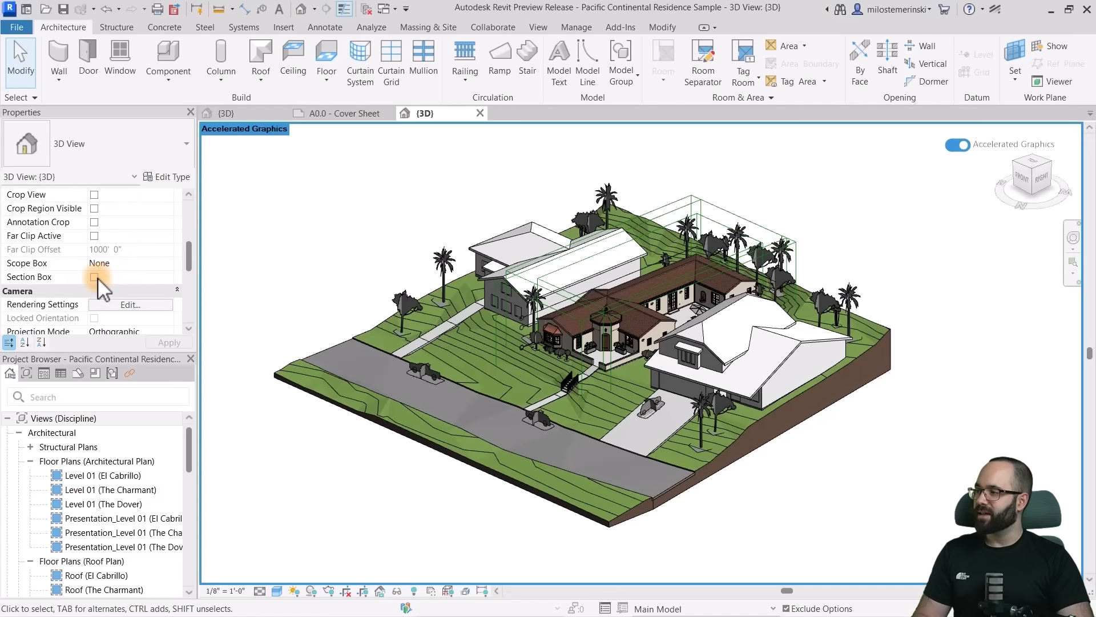
click(94, 277)
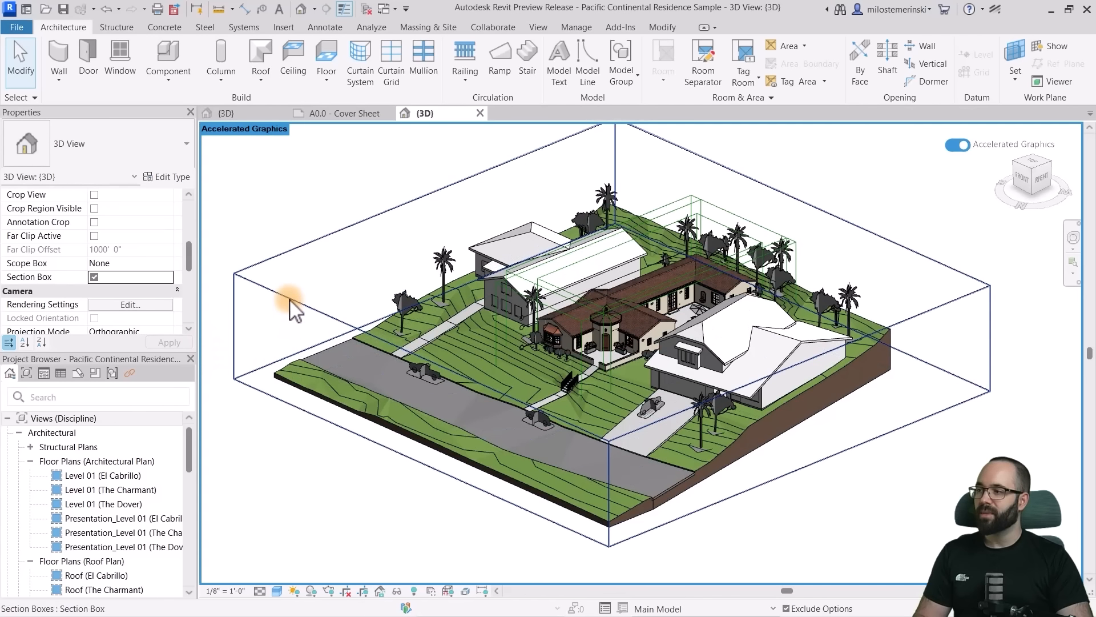
click(290, 300)
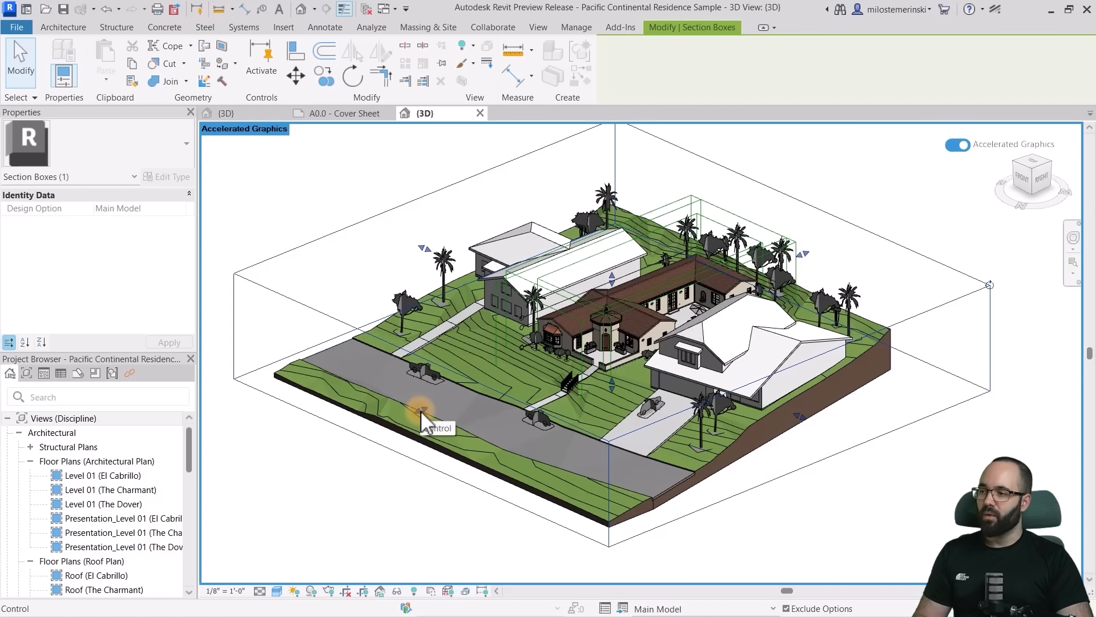
drag(421, 410, 510, 364)
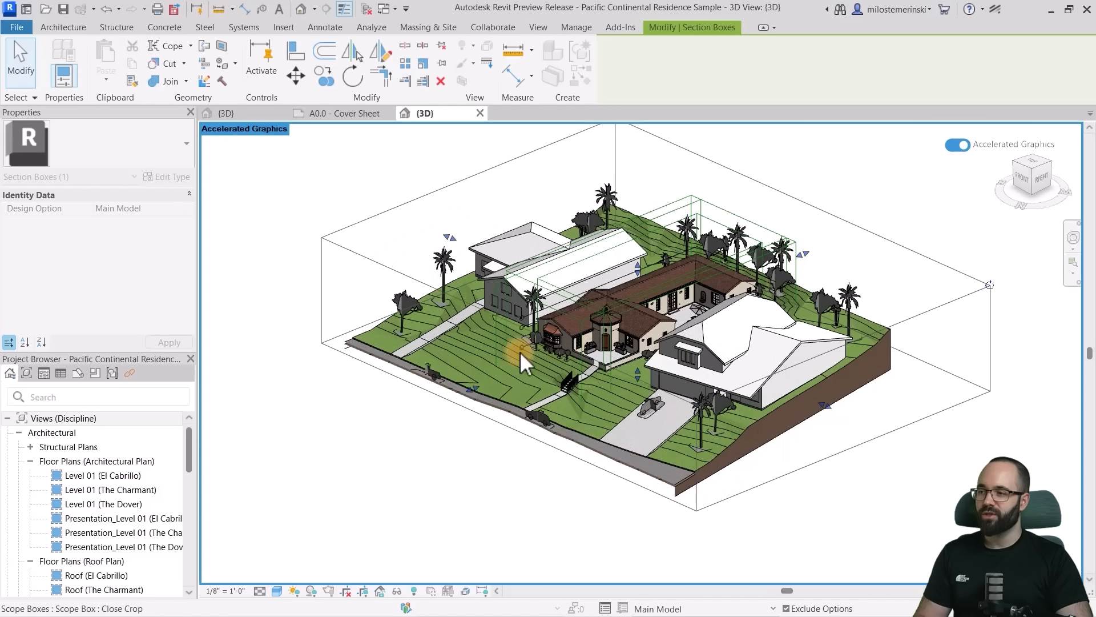
- Pull the section box's street-side face further toward the house to cut off the road, and deselect the box
scroll(563, 293, up, 3)
scroll(645, 413, up, 3)
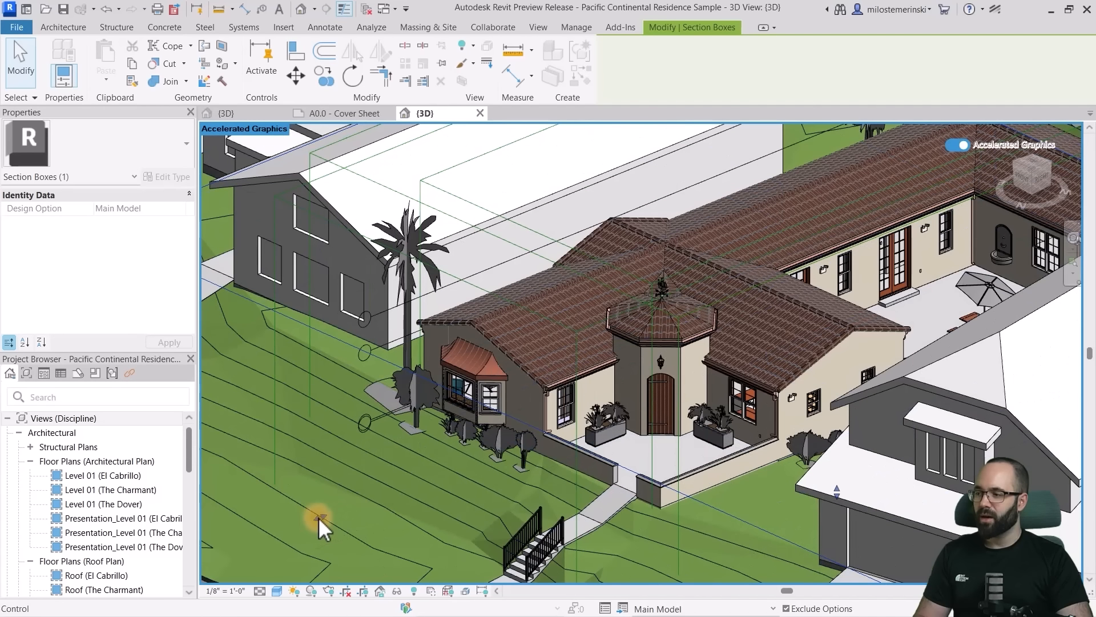
drag(318, 520, 438, 467)
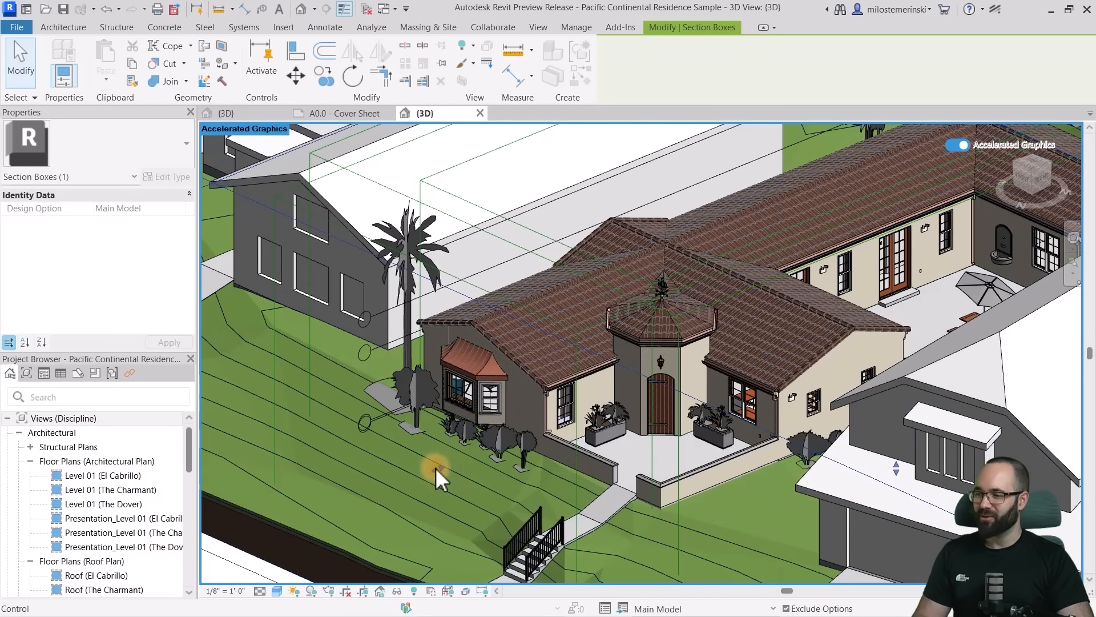
drag(637, 374, 507, 434)
scroll(573, 423, down, 5)
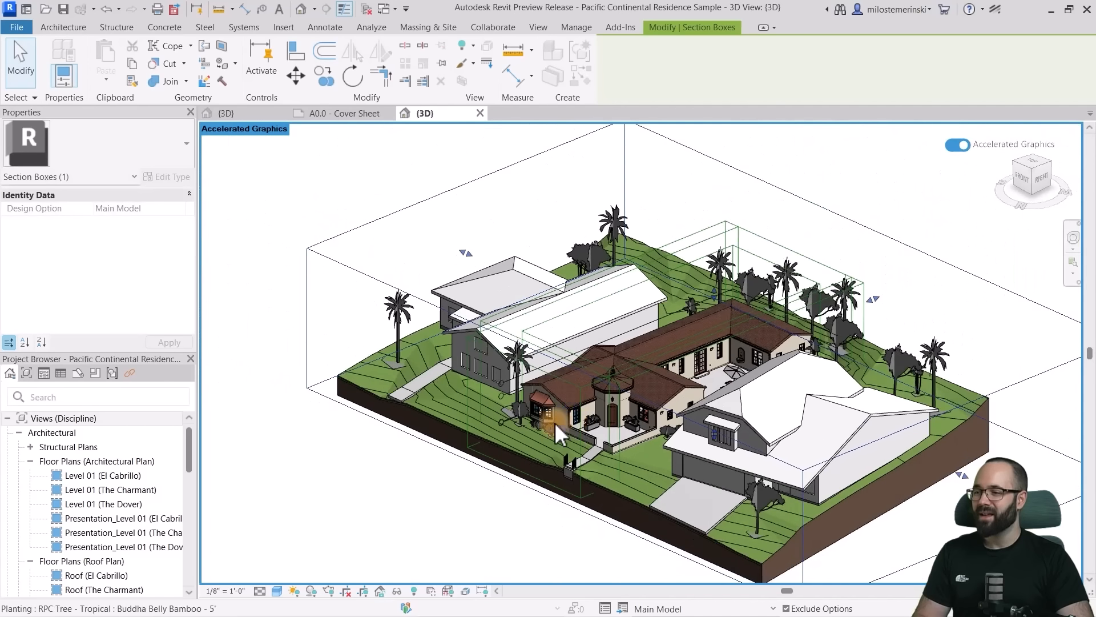
click(334, 295)
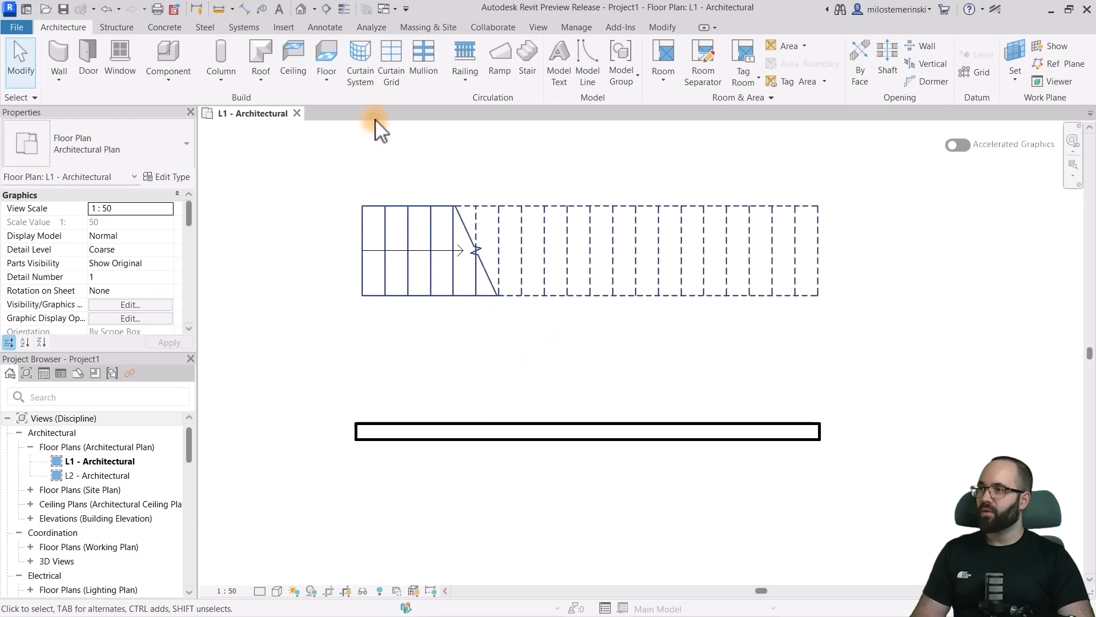
- Tag the horizontal Generic - 200mm wall below the stair by category in Project1, using a leader line with Attached End
click(320, 27)
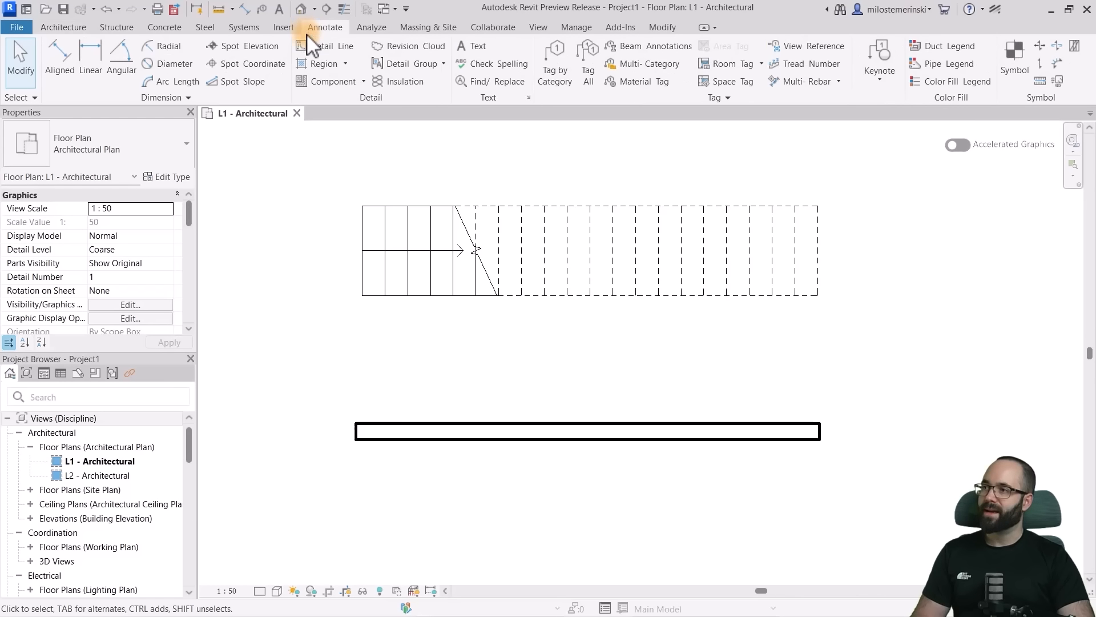
click(555, 74)
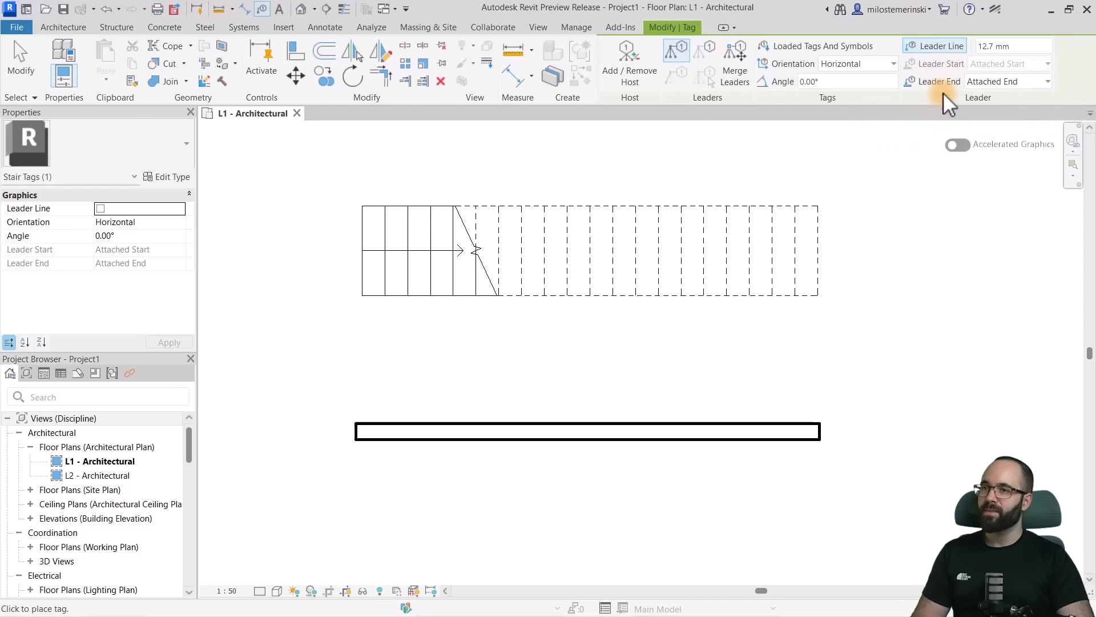
click(984, 82)
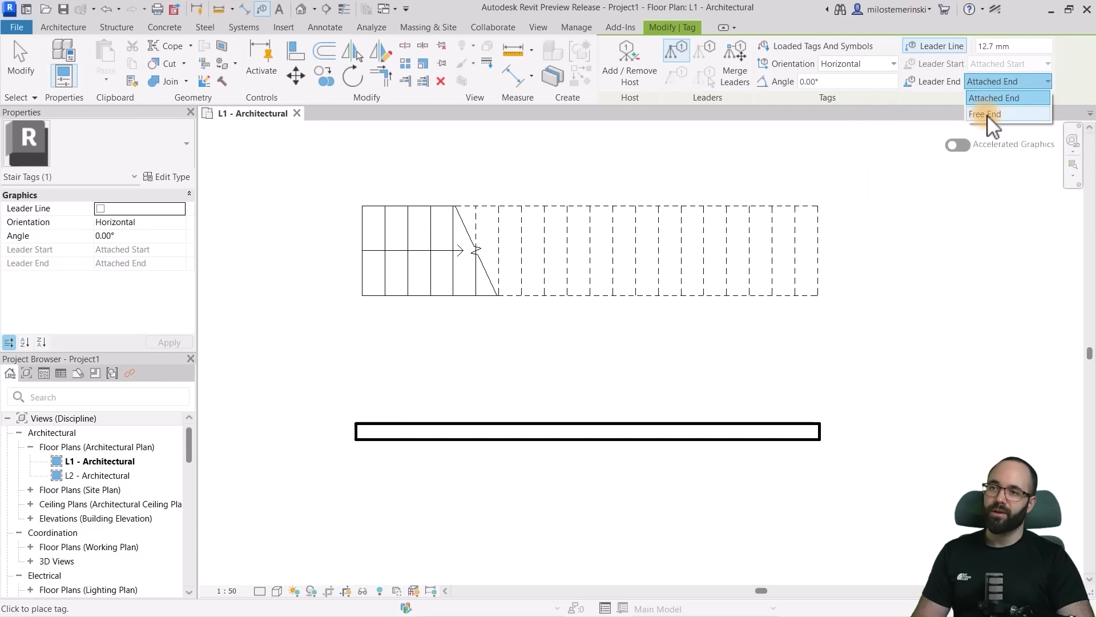
click(996, 97)
scroll(460, 457, up, 2)
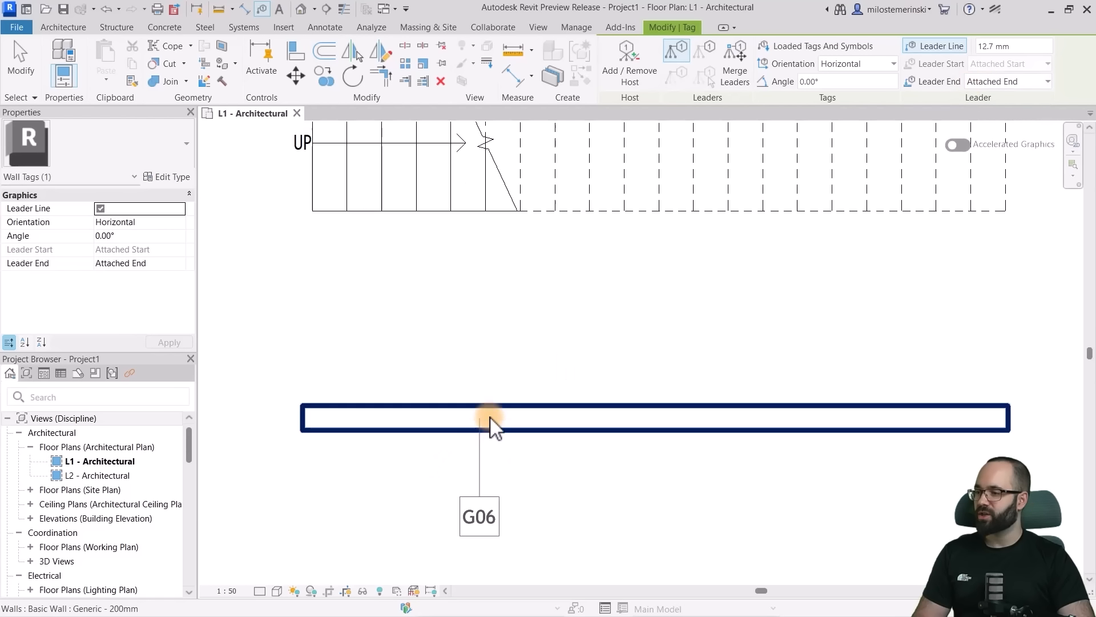
click(487, 433)
middle_drag(558, 485, 573, 388)
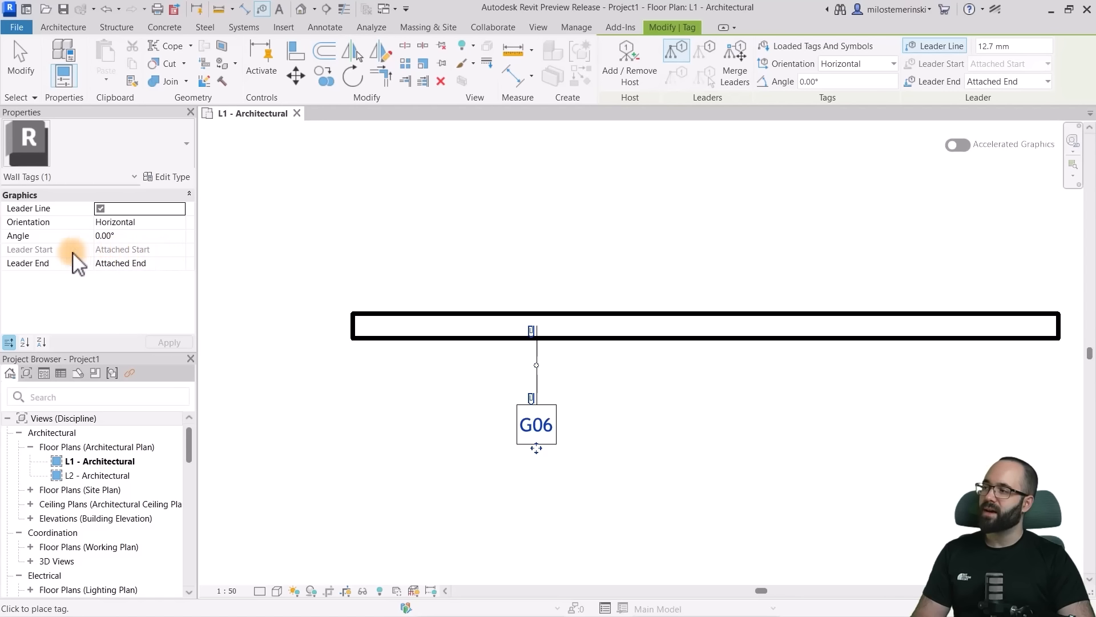
- Free the wall tag's leader start and move it to the upper-right corner of the tag box
scroll(547, 393, up, 3)
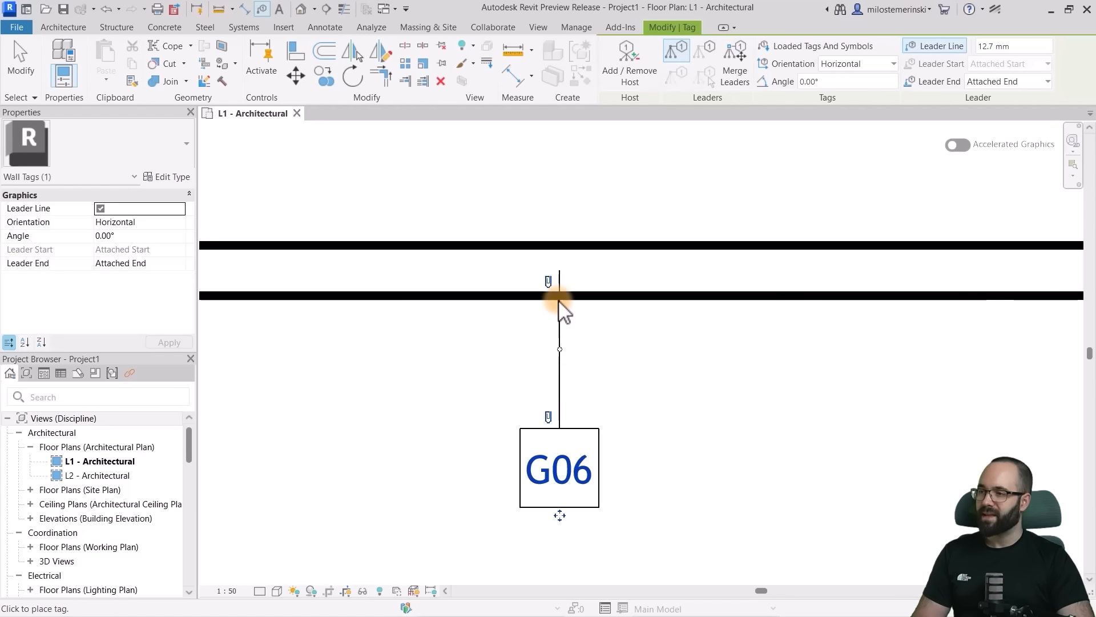
middle_drag(556, 293, 549, 266)
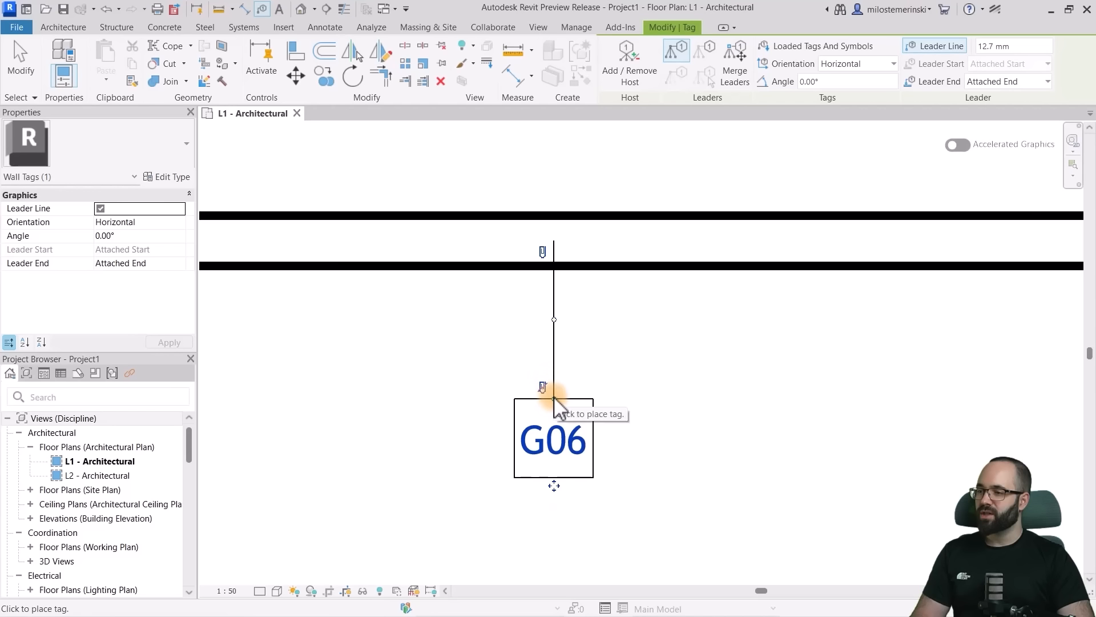
drag(554, 398, 593, 399)
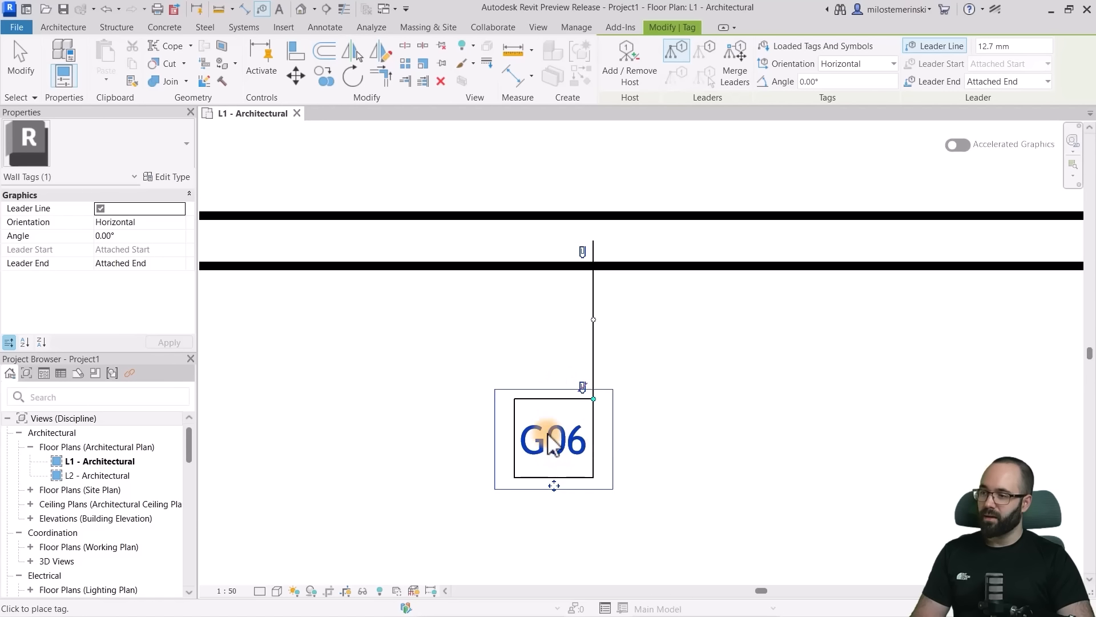
- Free the tag's leader end, move it left inside the wall, and align the elbow vertically above the tag's upper-right corner
click(583, 255)
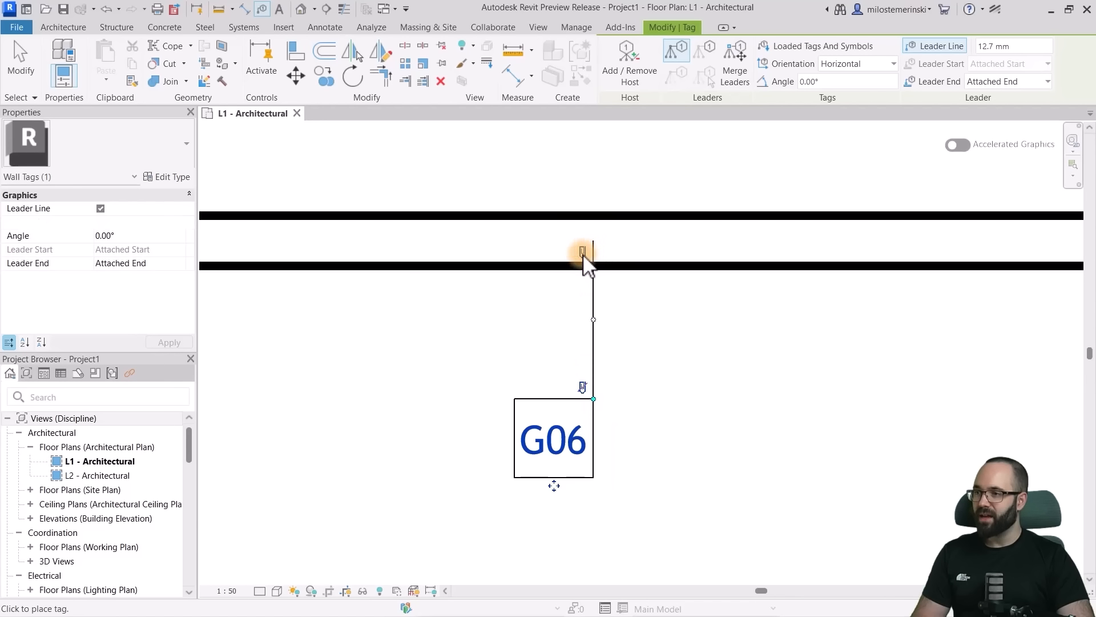
click(593, 242)
drag(594, 242, 428, 248)
drag(532, 330, 592, 310)
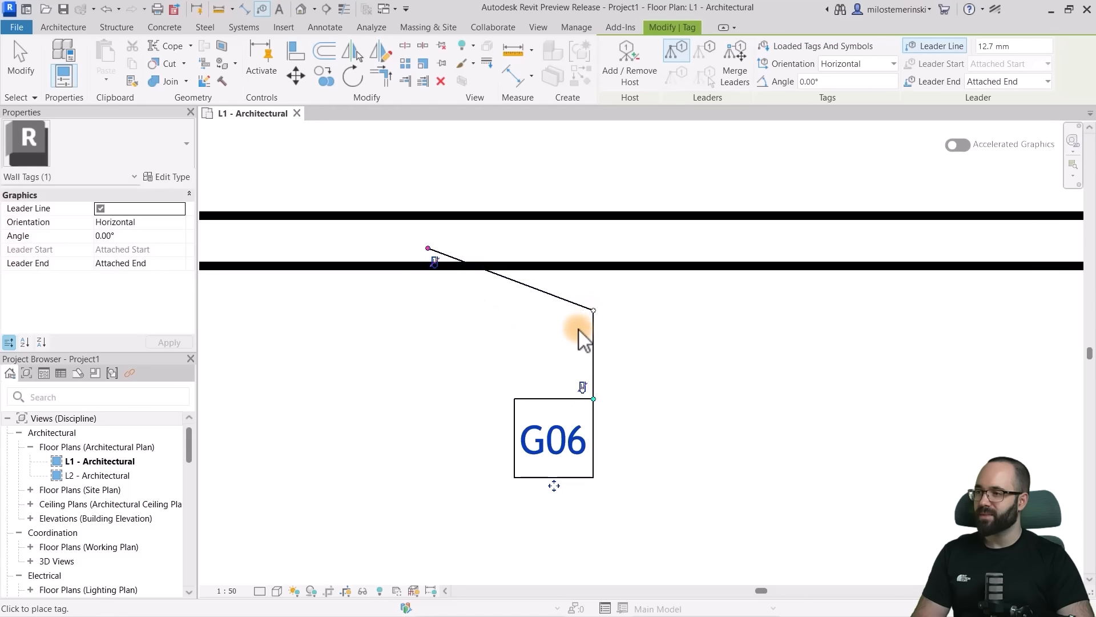
- Reattach and free both leader ends again, placing the end left inside the wall and the start at the tag's upper-right corner
click(434, 265)
click(583, 252)
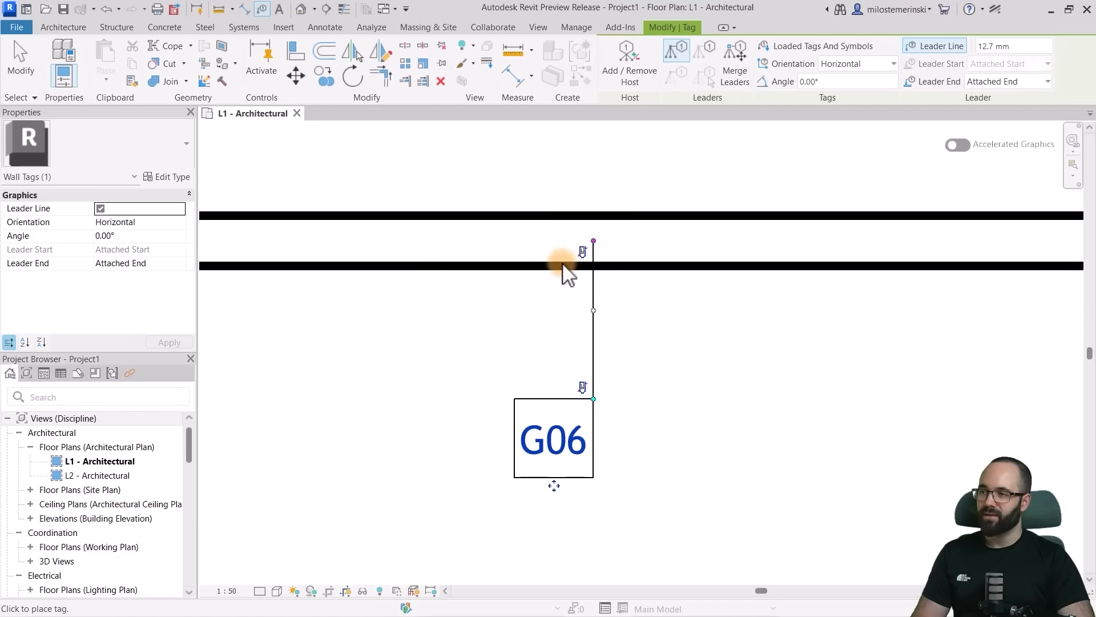
drag(593, 242, 452, 242)
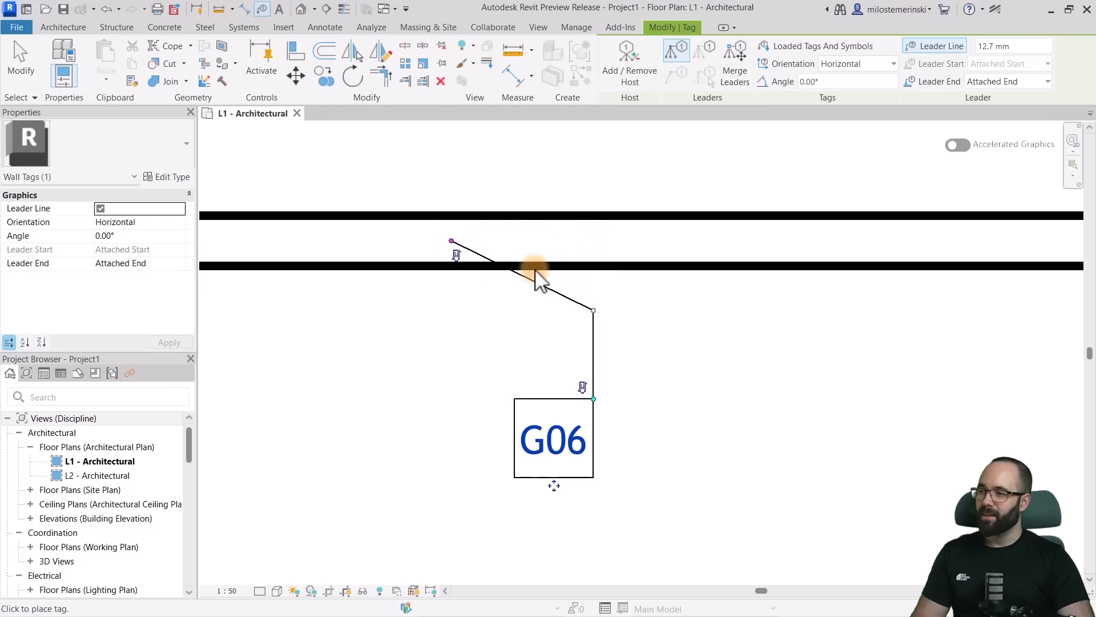
click(549, 383)
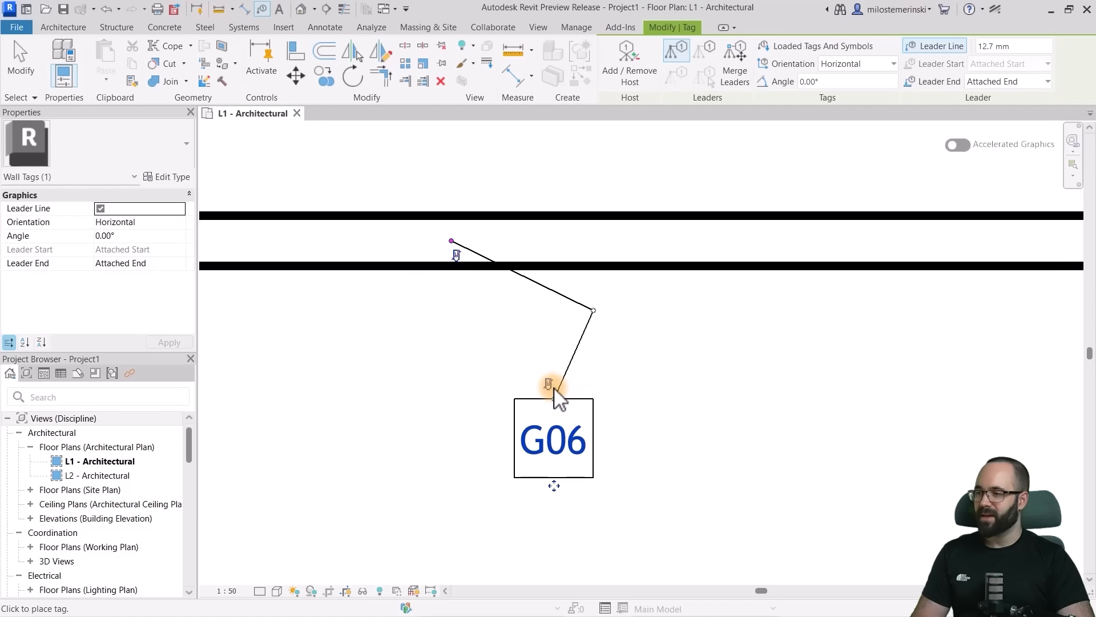
drag(555, 399, 593, 399)
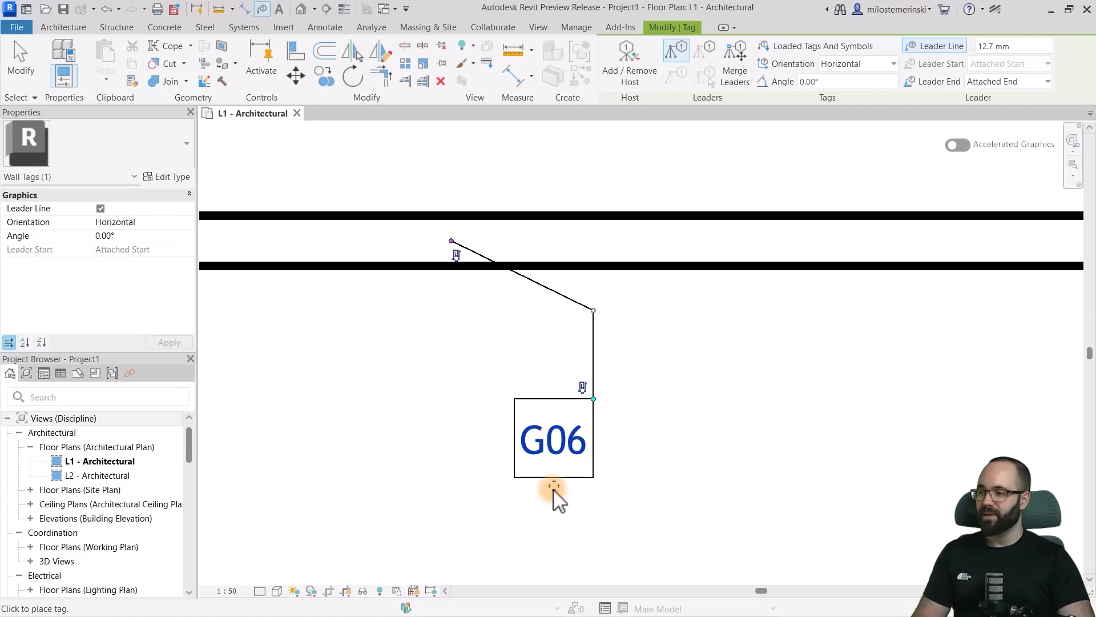
- Move the wall tag down and to the left with its leader end fixed in the wall, and finish tagging
drag(553, 486, 505, 537)
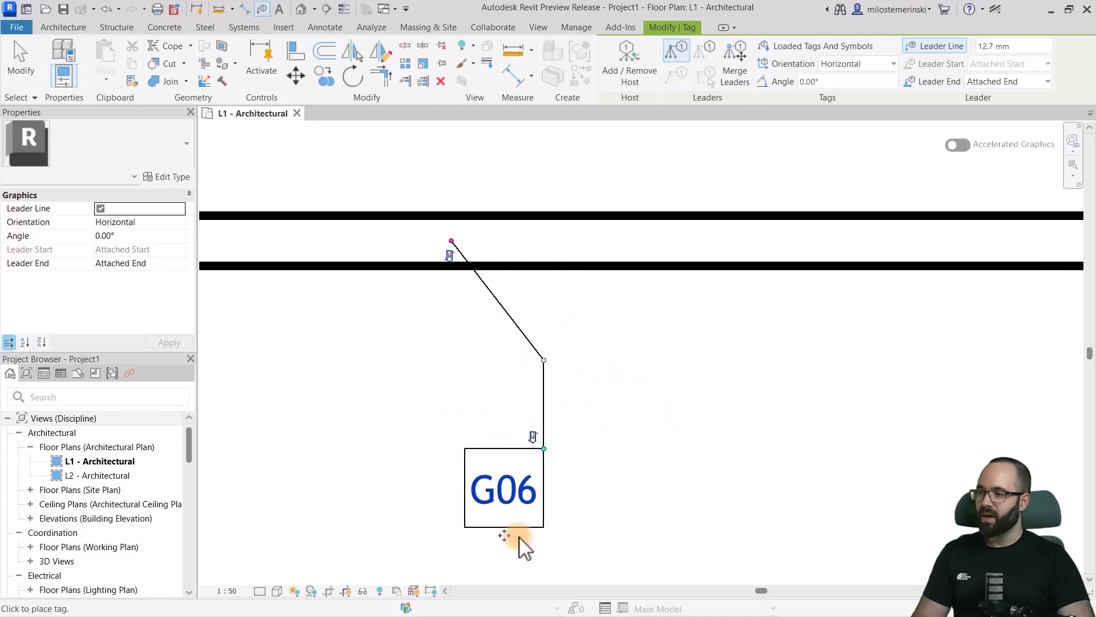
scroll(660, 440, down, 1)
middle_drag(616, 464, 640, 440)
scroll(601, 424, up, 1)
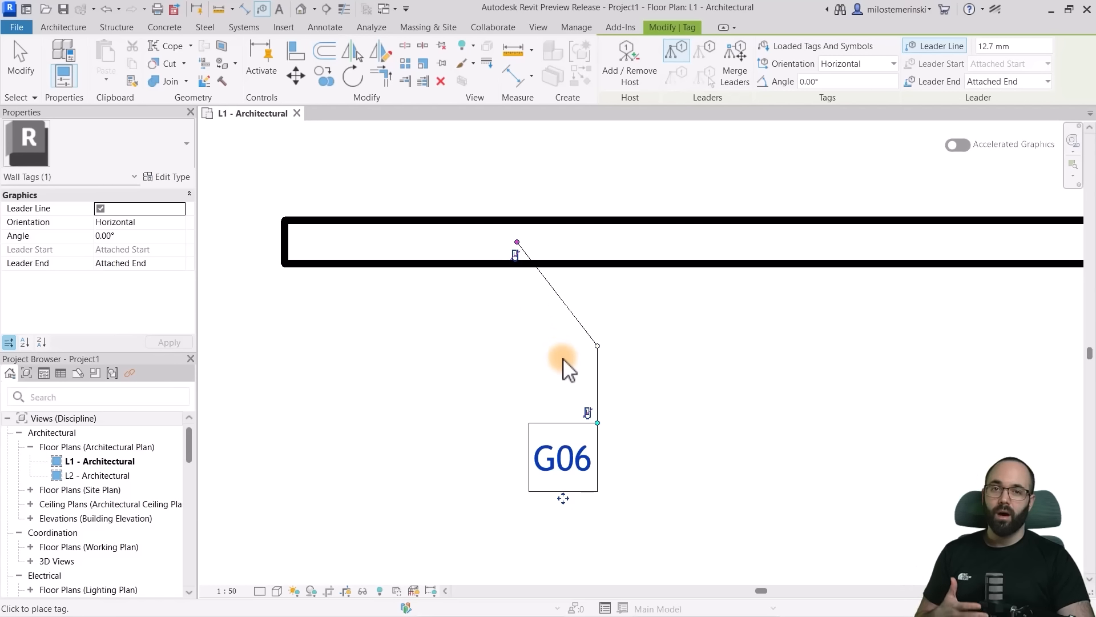
scroll(575, 401, down, 7)
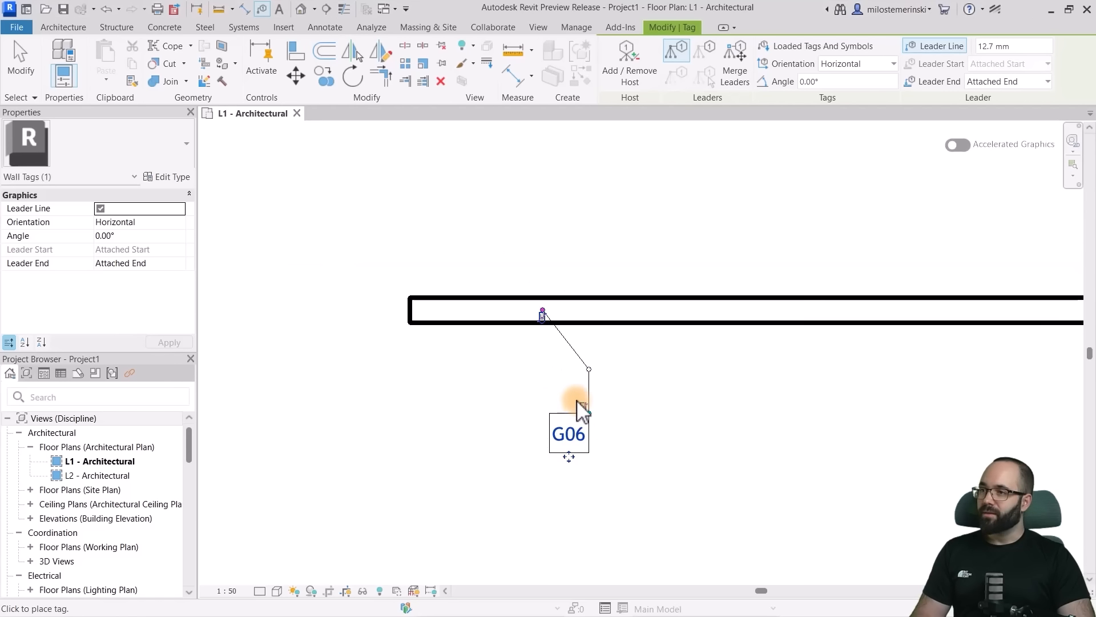
middle_drag(612, 248, 540, 309)
click(616, 313)
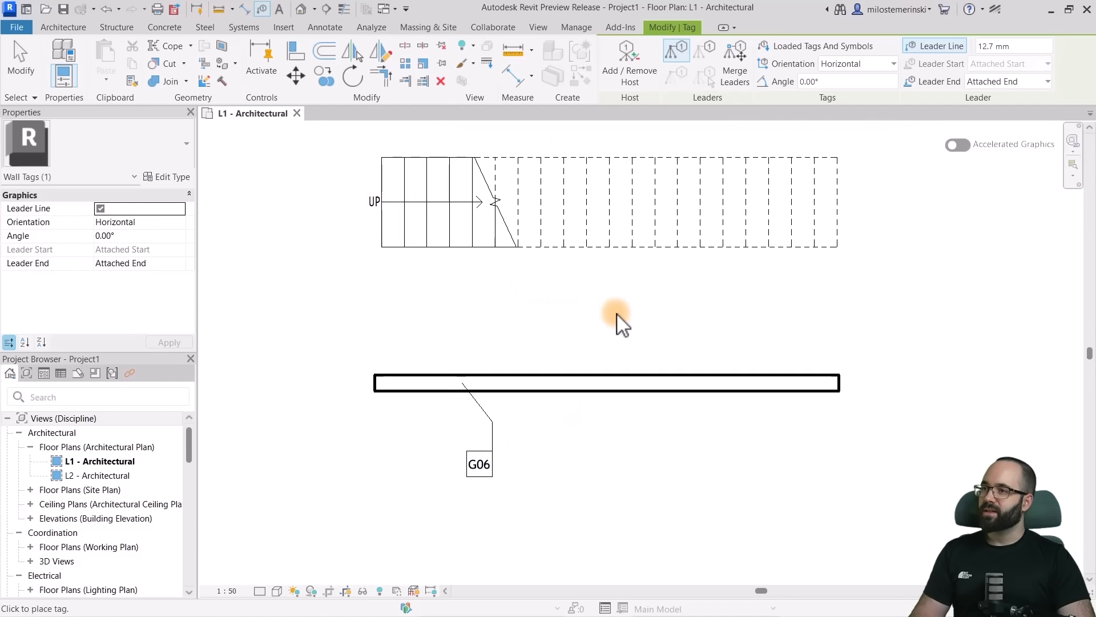
key(Escape)
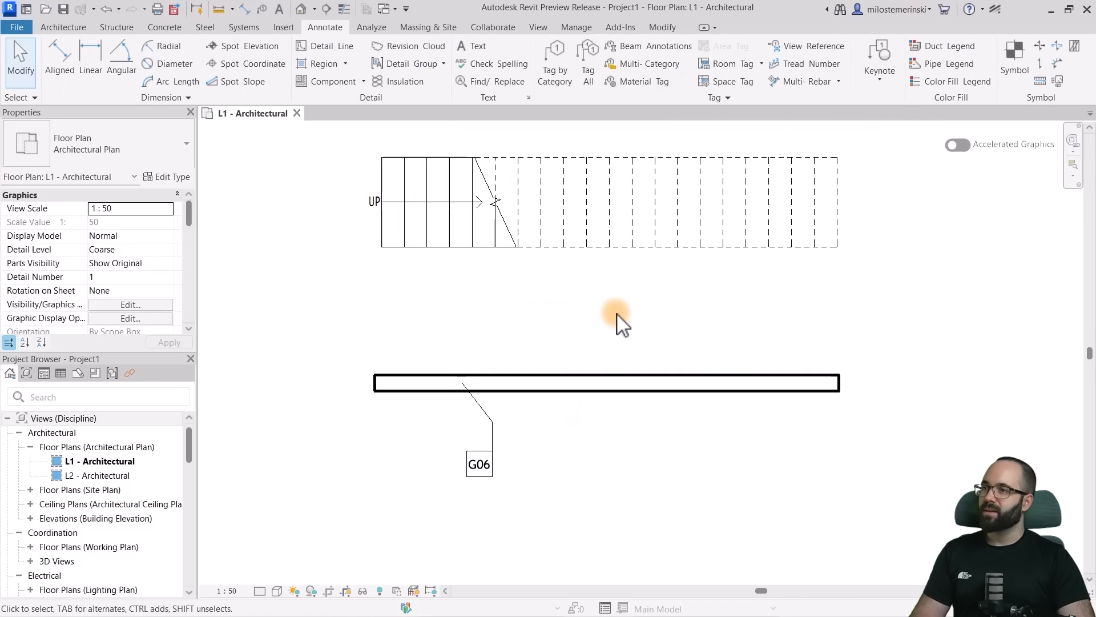
- Try to tag all untagged stair paths in the current view with Tag All, without a leader and in horizontal orientation
click(588, 79)
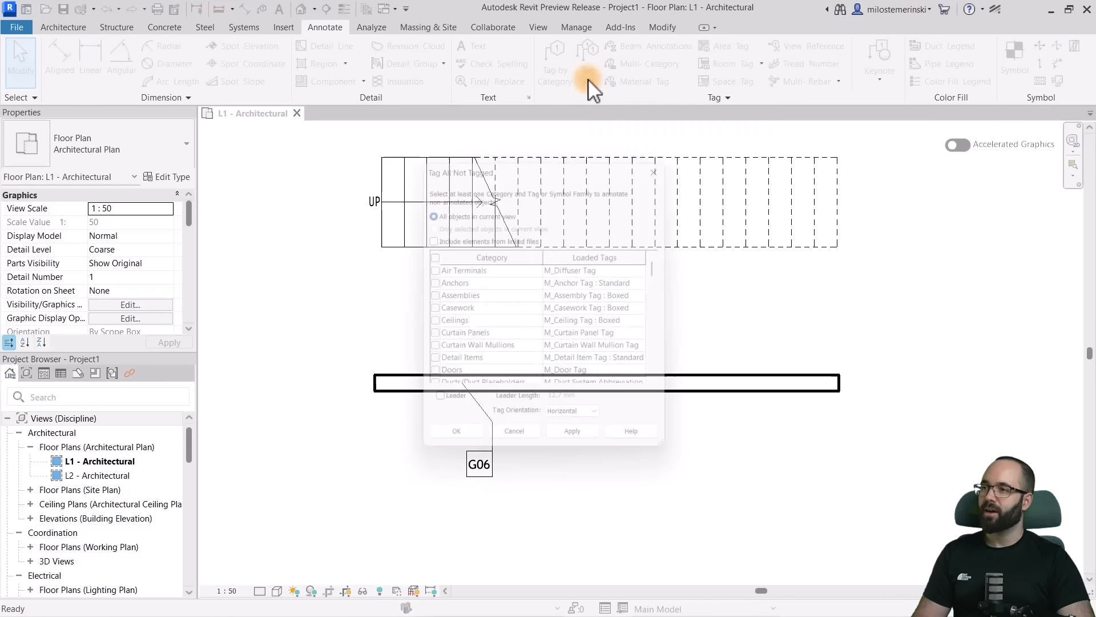
scroll(588, 300, down, 3)
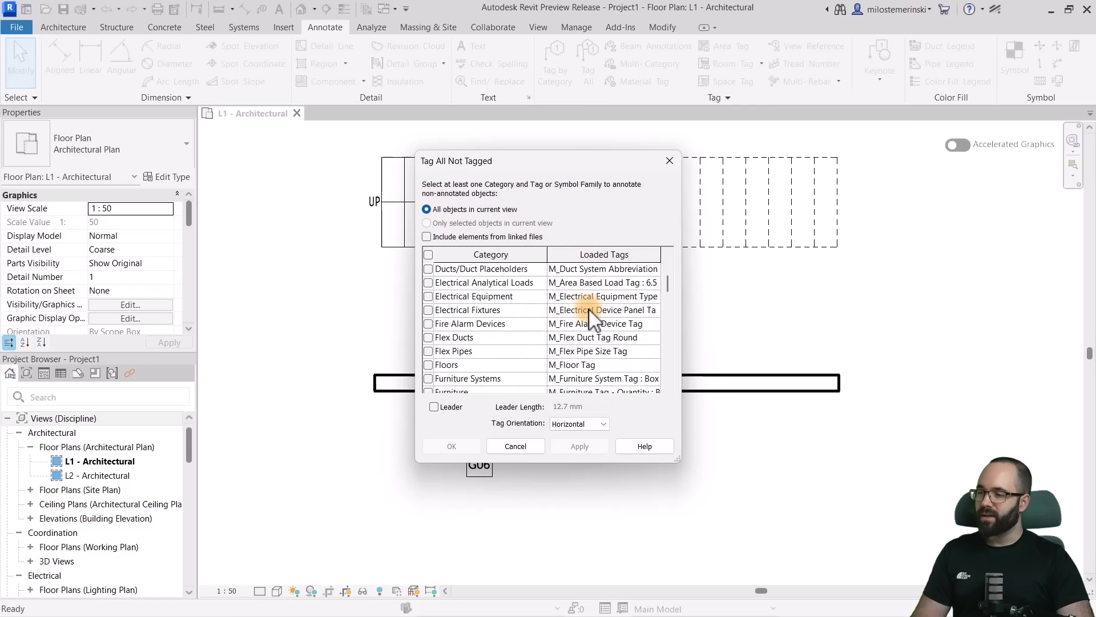
scroll(596, 343, down, 2)
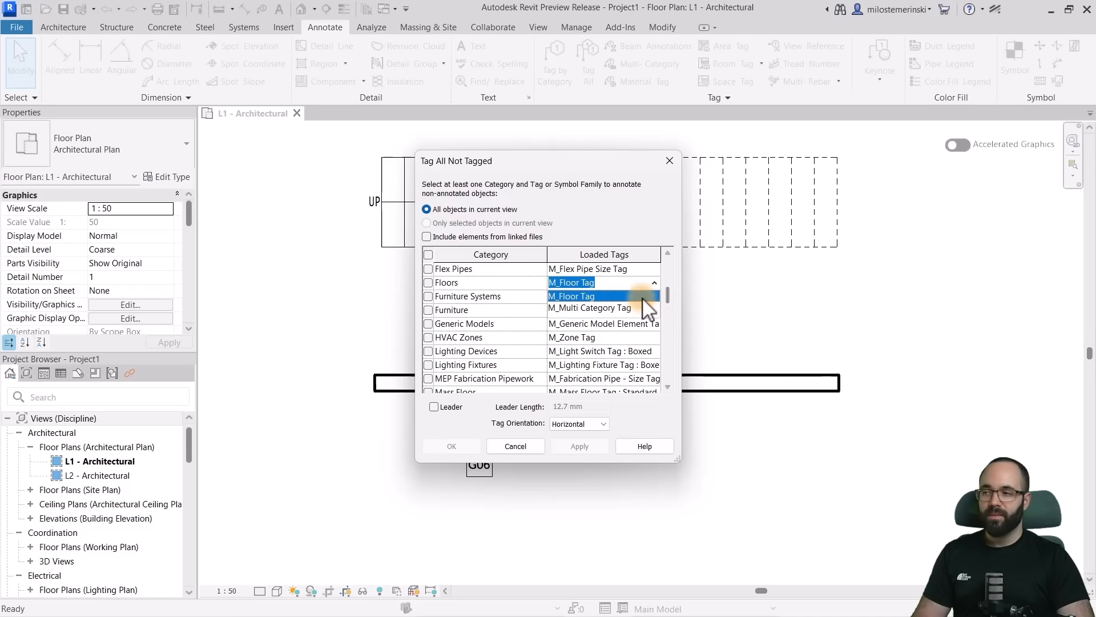
click(655, 279)
scroll(485, 337, down, 6)
scroll(490, 332, up, 1)
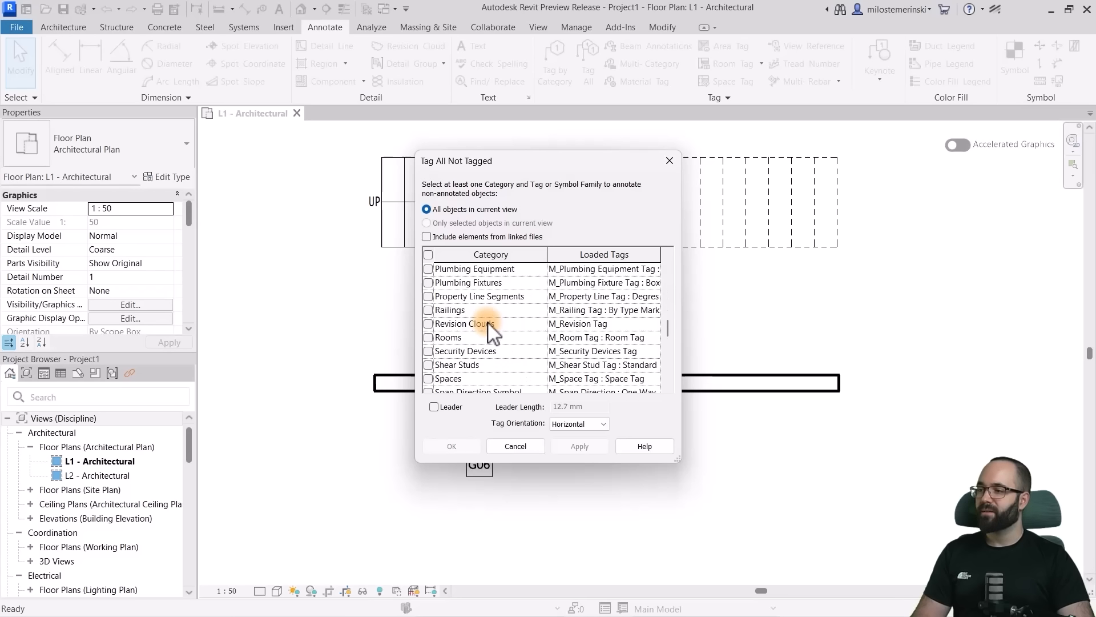
scroll(489, 332, down, 10)
scroll(490, 332, up, 6)
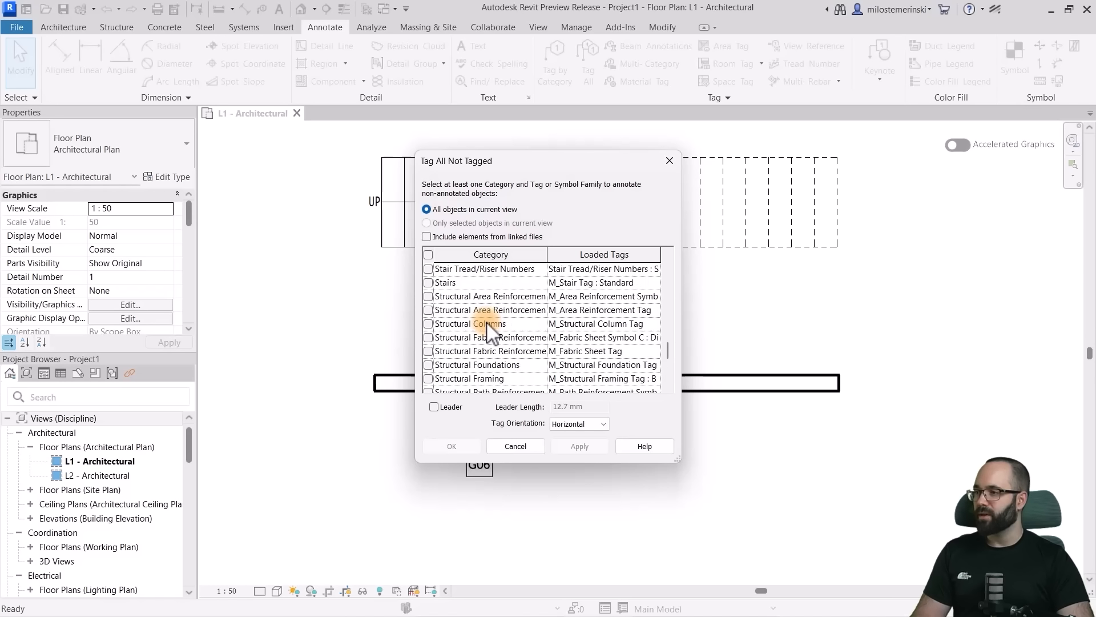
scroll(487, 331, up, 1)
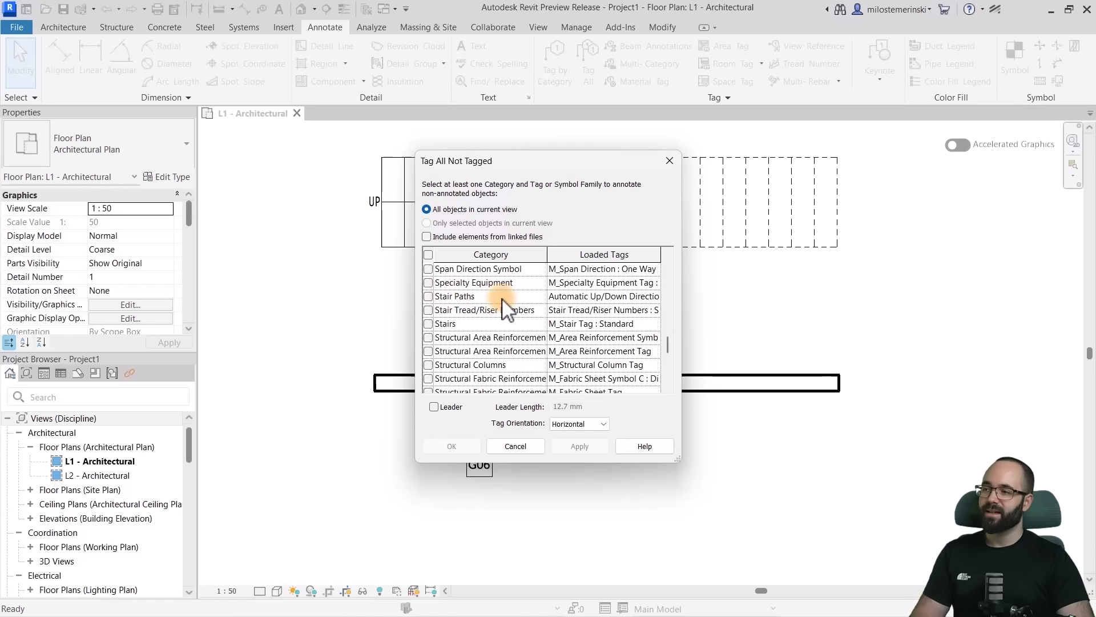
scroll(502, 311, up, 2)
scroll(497, 315, down, 1)
click(470, 339)
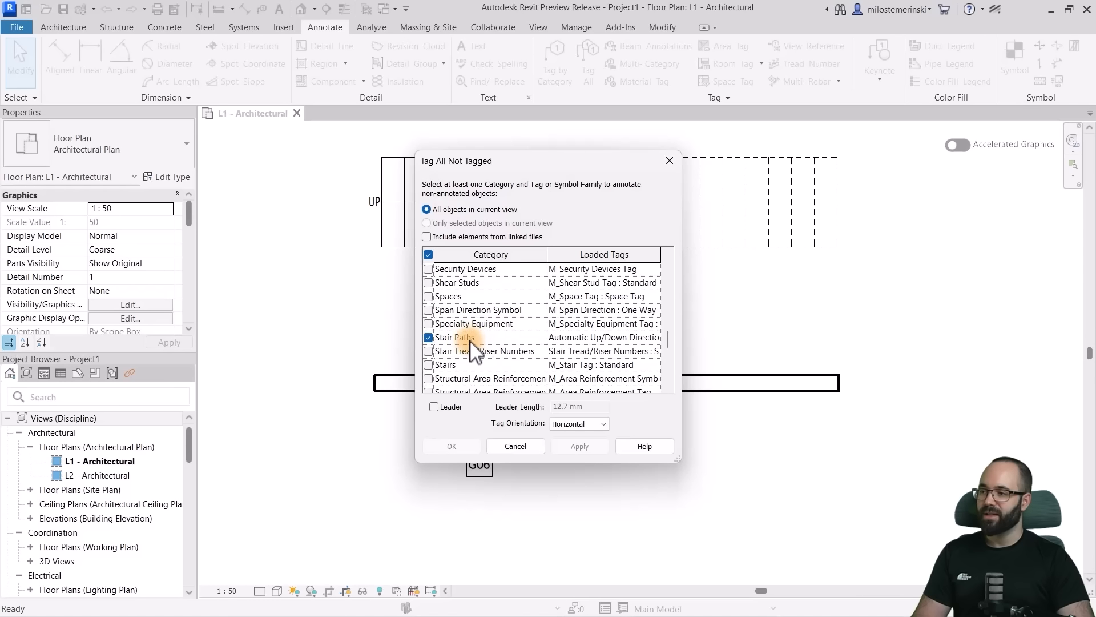
click(471, 448)
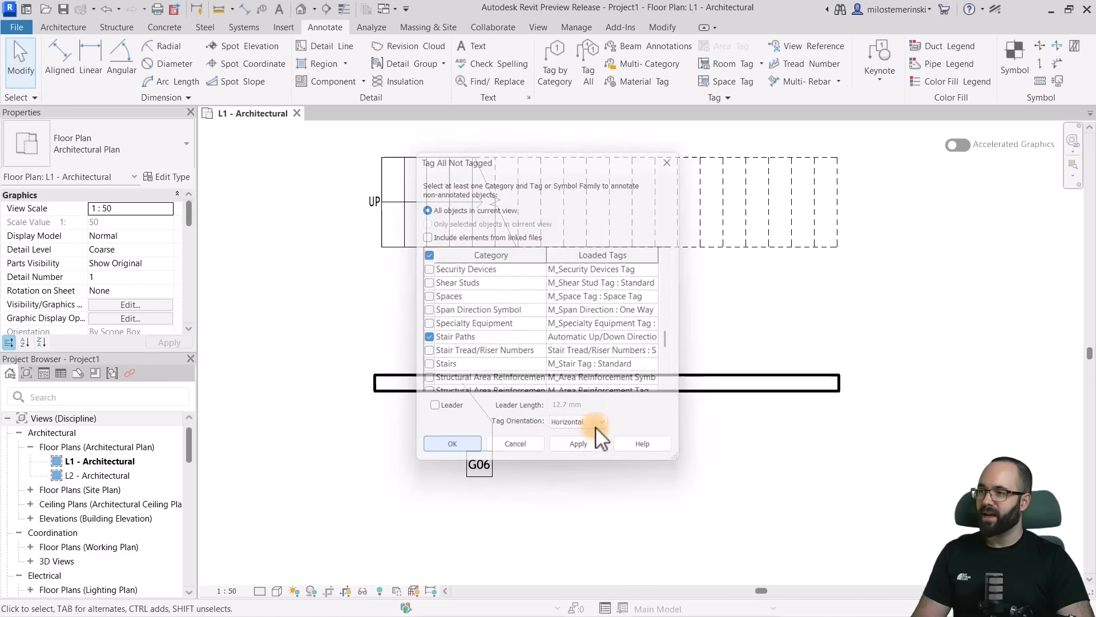
- Place riser numbers on the stair along its Left Quarter reference line with the Tread Number tool
scroll(627, 345, down, 2)
middle_drag(581, 332, 559, 361)
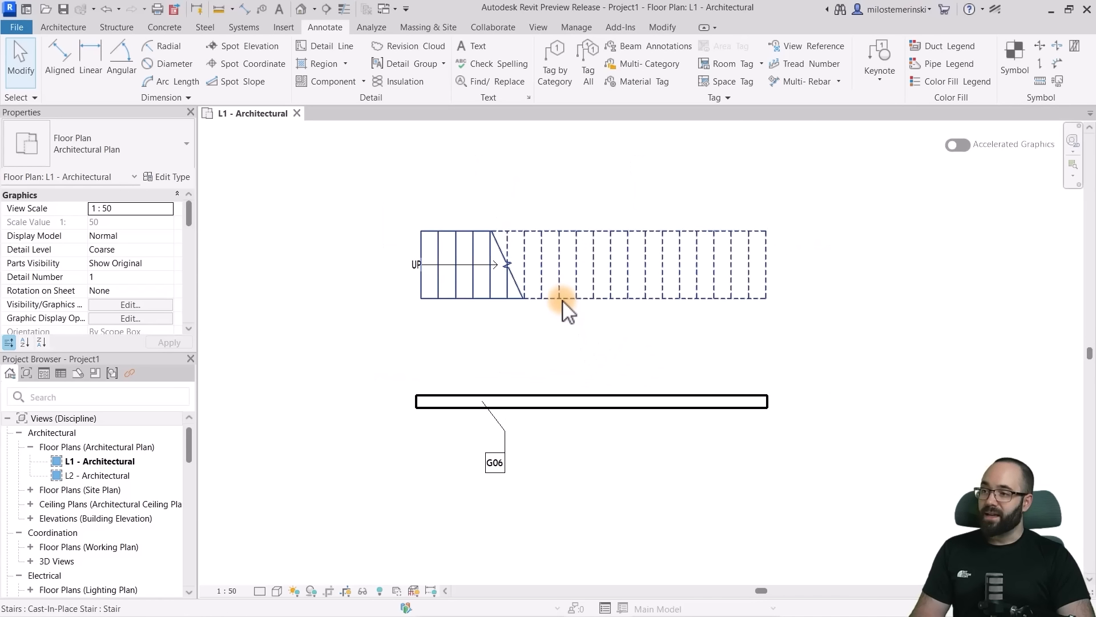
scroll(562, 300, up, 1)
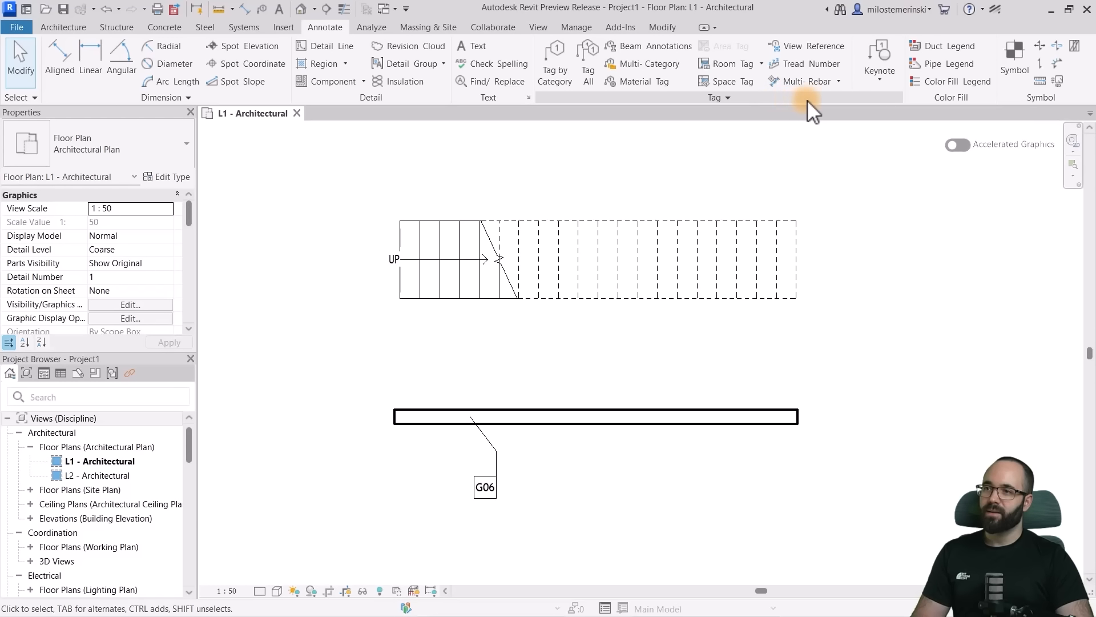
click(810, 66)
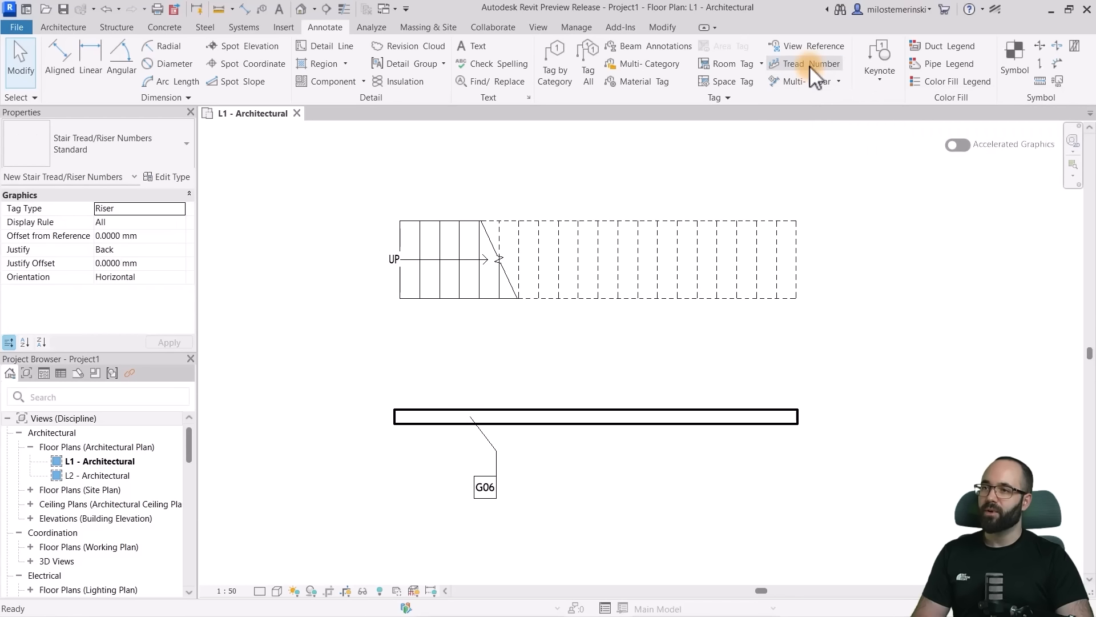
click(449, 238)
scroll(471, 228, up, 2)
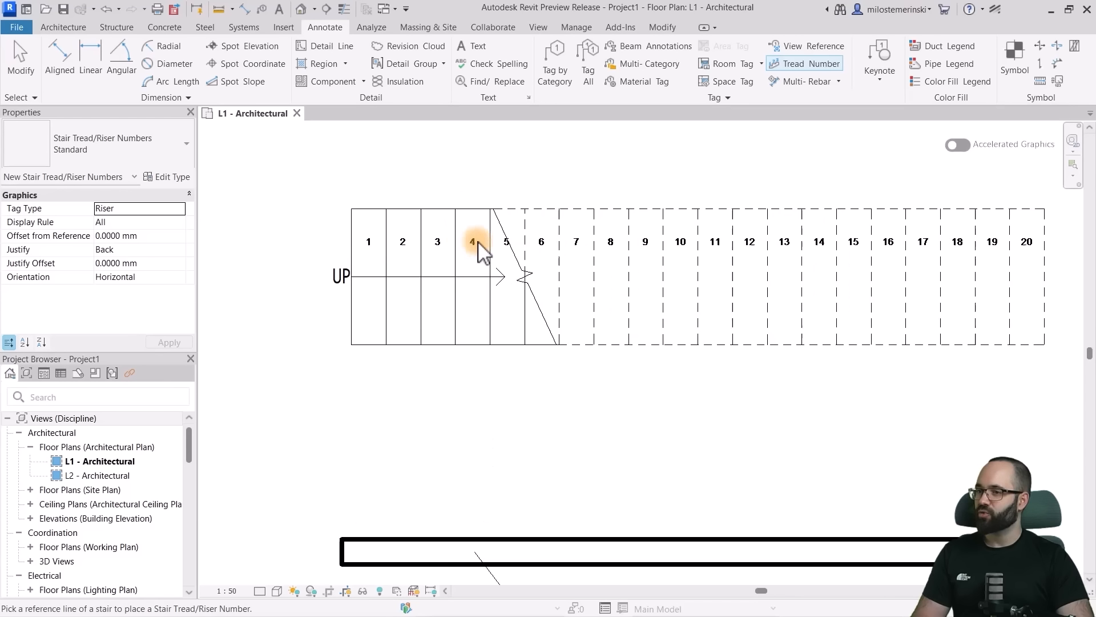
scroll(565, 263, up, 1)
key(Escape)
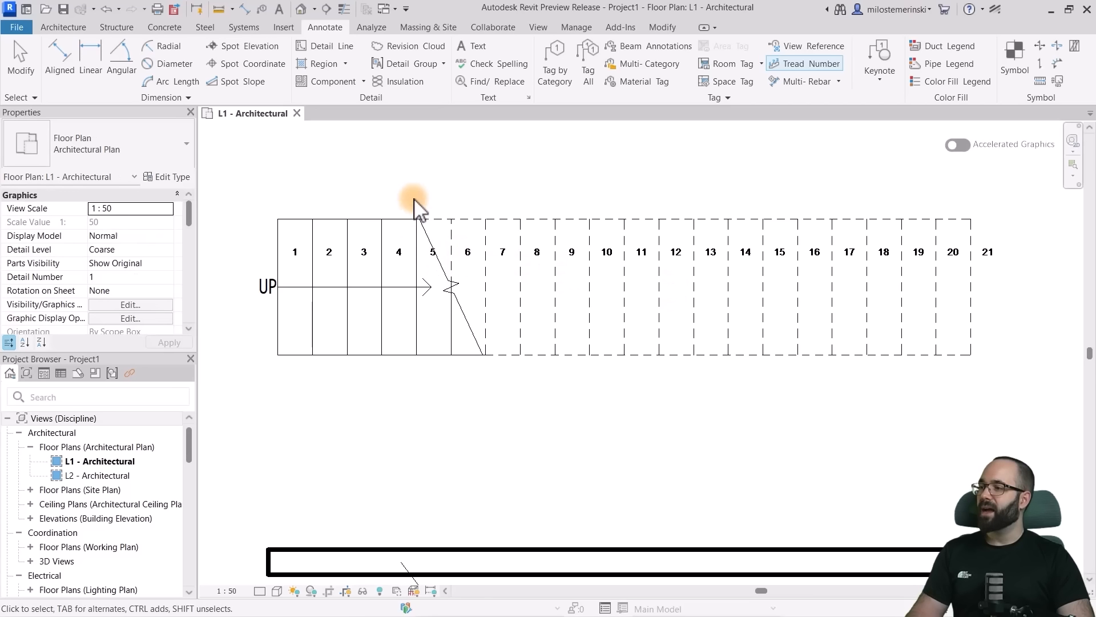
- Make the stair numbers' Standard type bold and set its text size to 1.5 mm
click(364, 252)
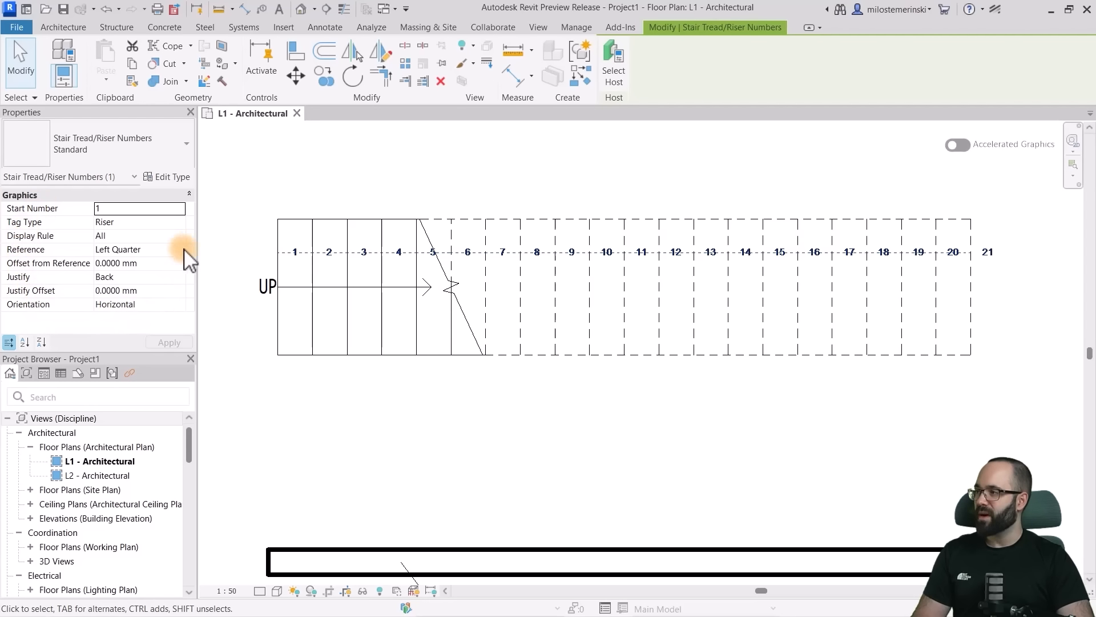
click(164, 179)
drag(687, 135, 629, 86)
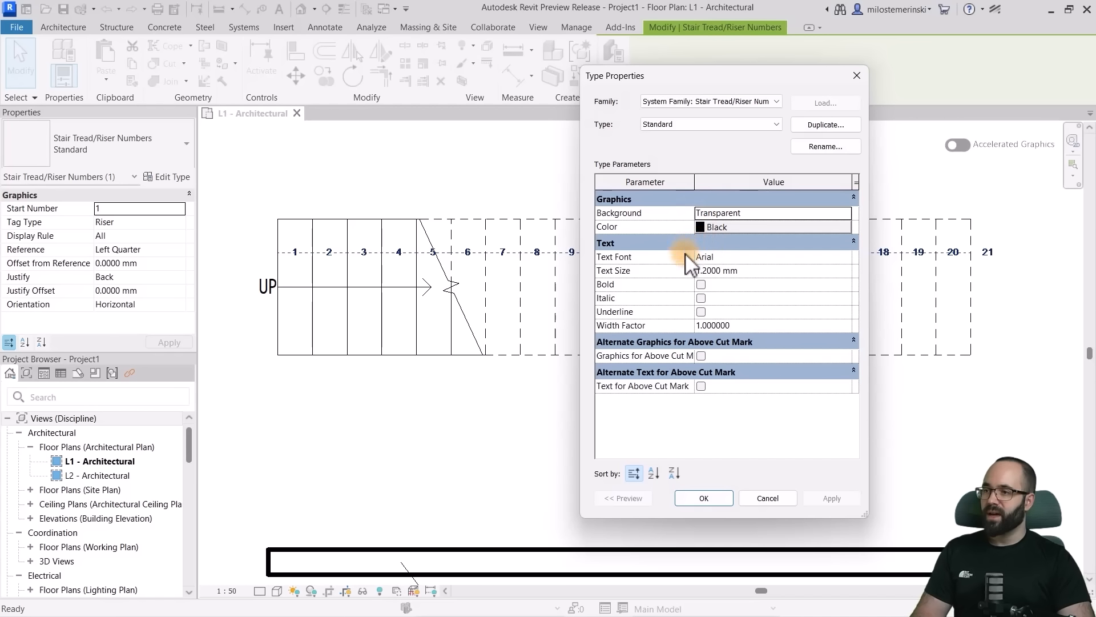
click(702, 284)
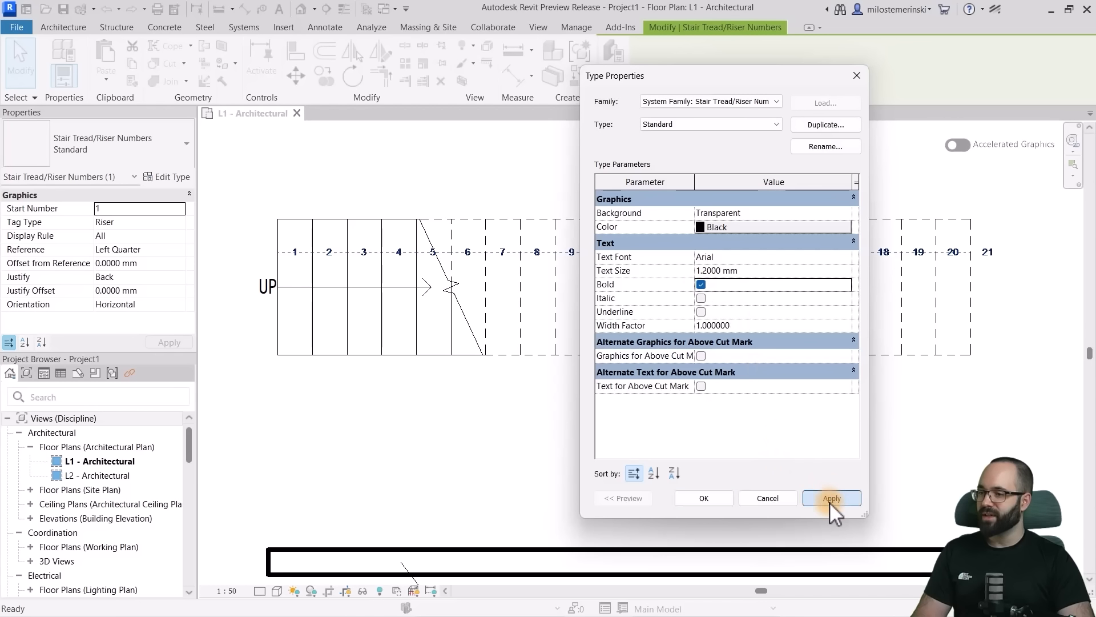
click(831, 501)
click(718, 271)
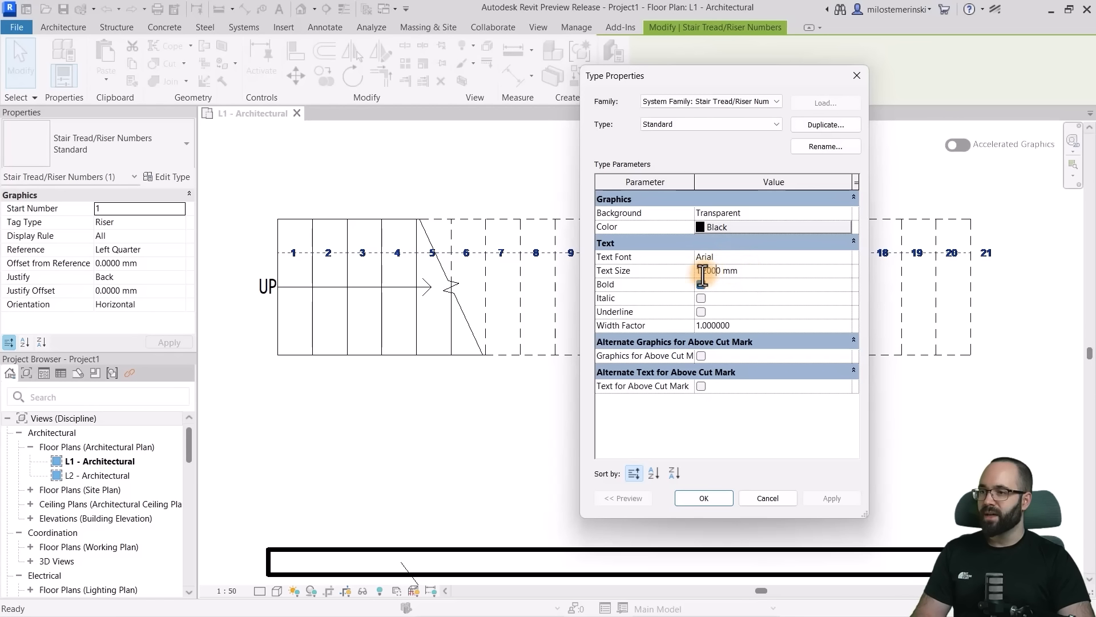
click(830, 497)
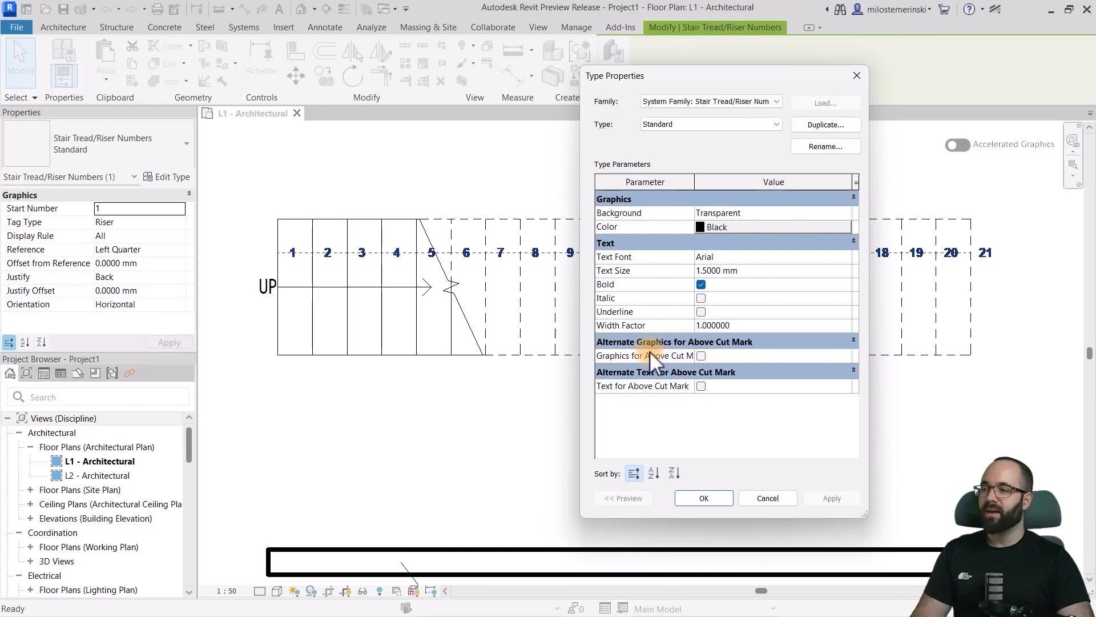
- Enable alternate graphics and text above the cut mark for the stair number type, and set the above-cut color to gray RGB 128-128-128
click(702, 356)
click(702, 413)
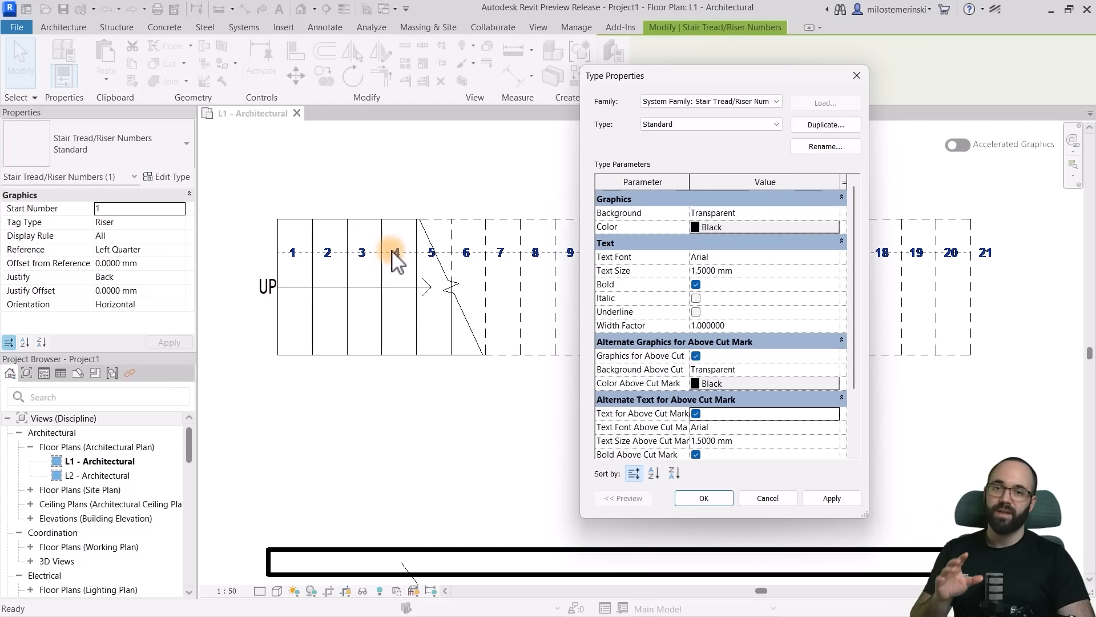
click(700, 382)
click(639, 273)
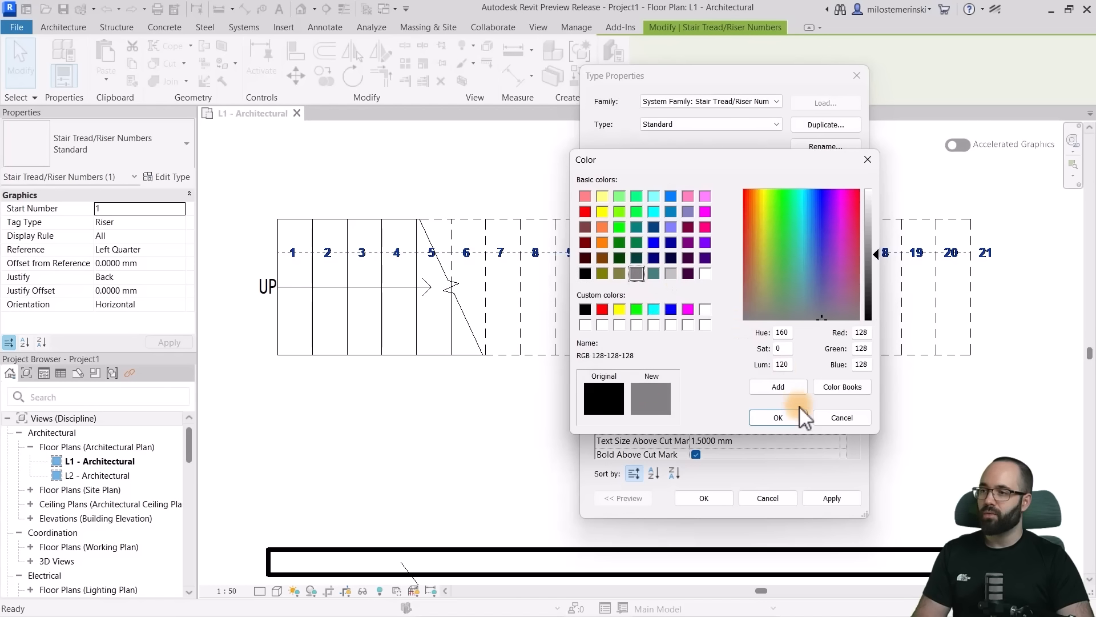
click(782, 417)
scroll(728, 370, down, 3)
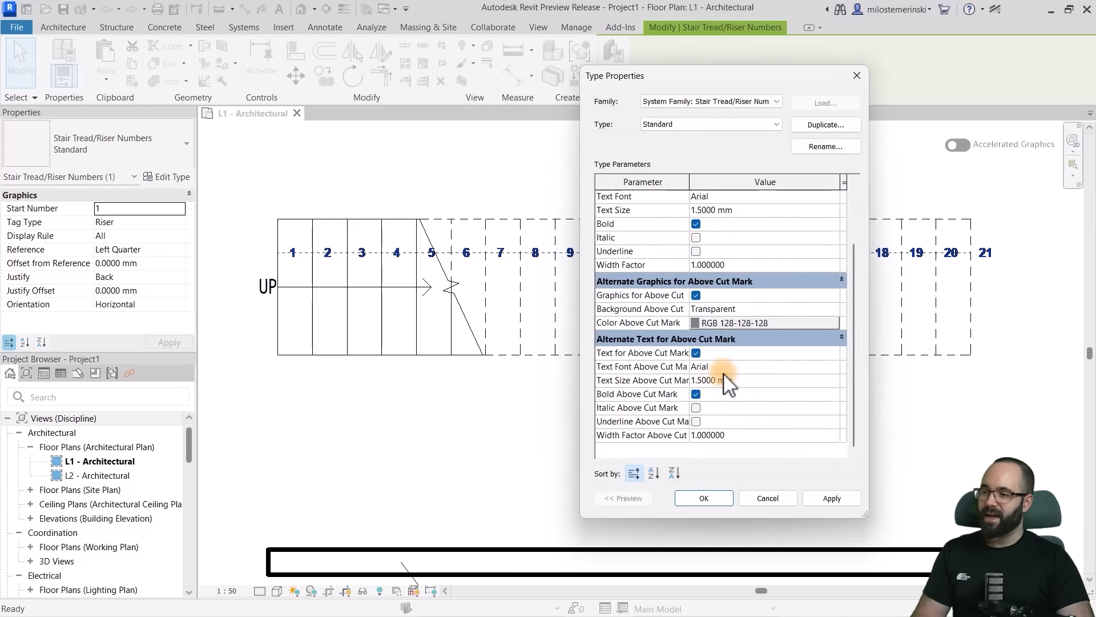
- Turn off bold for the stair numbers above the cut mark and apply the type changes
click(829, 499)
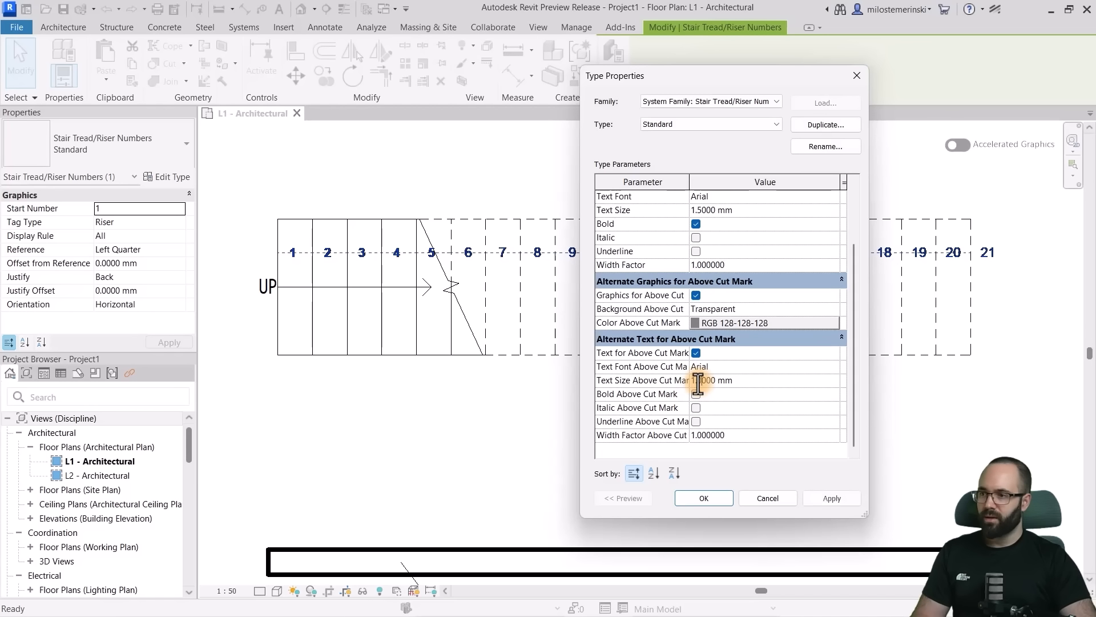
click(703, 498)
key(Escape)
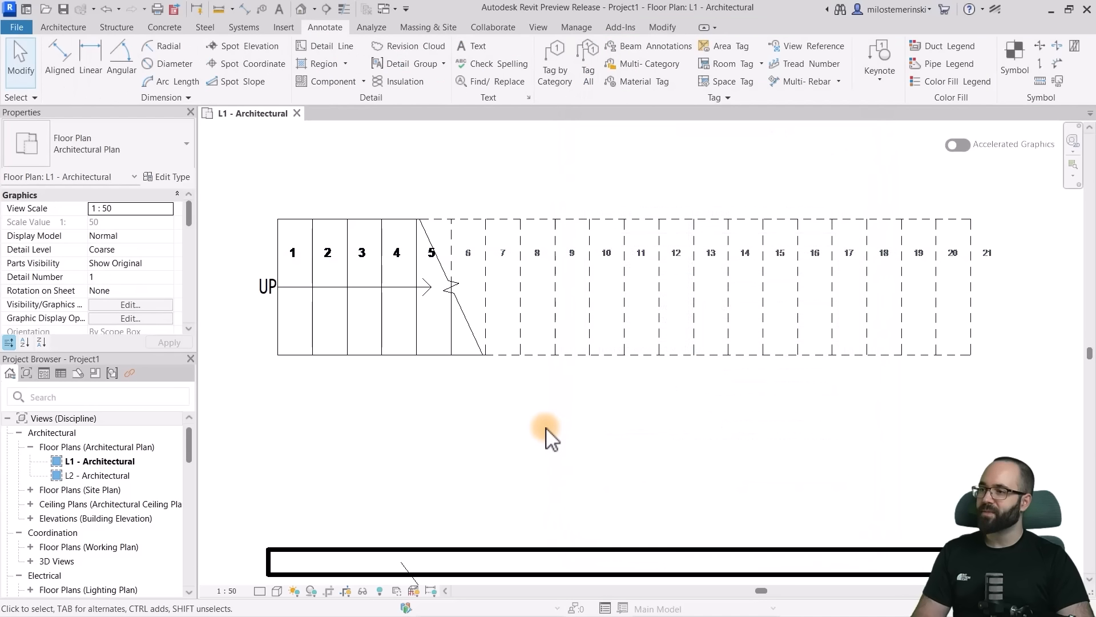
- Examine how the stair numbers are displayed before and beyond the cut mark along the whole stair run
scroll(596, 331, up, 3)
scroll(596, 331, down, 2)
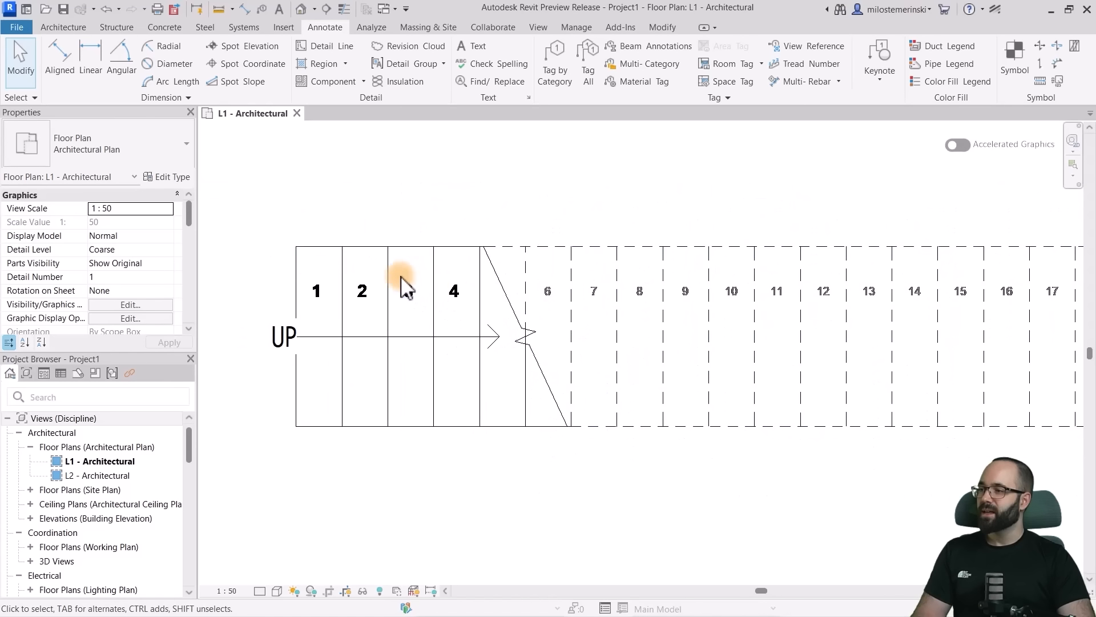
scroll(485, 300, down, 1)
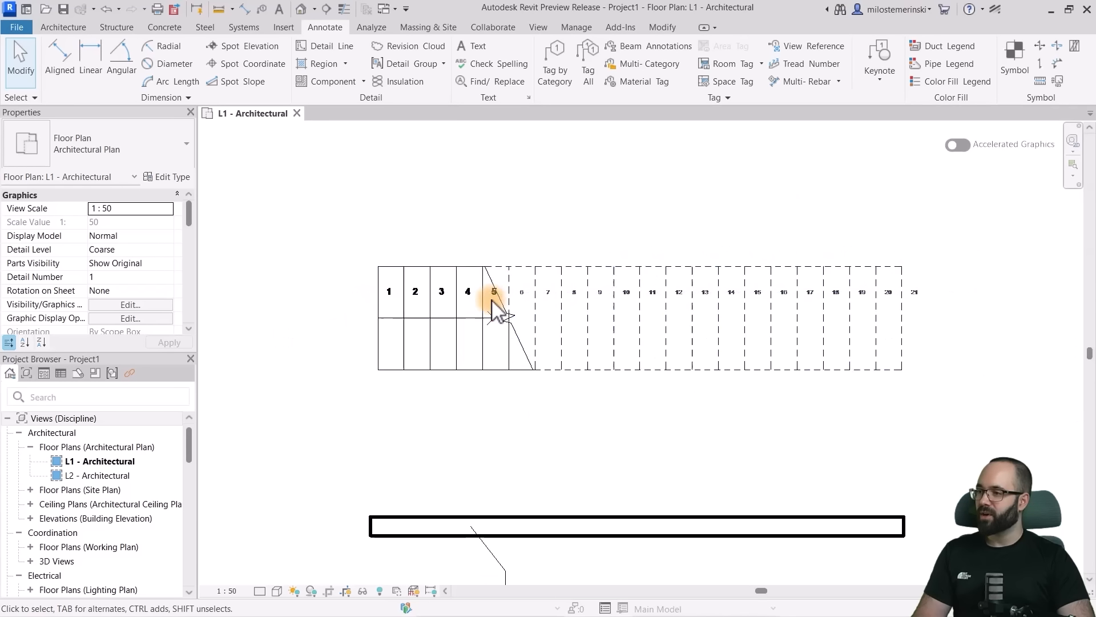
scroll(491, 303, up, 4)
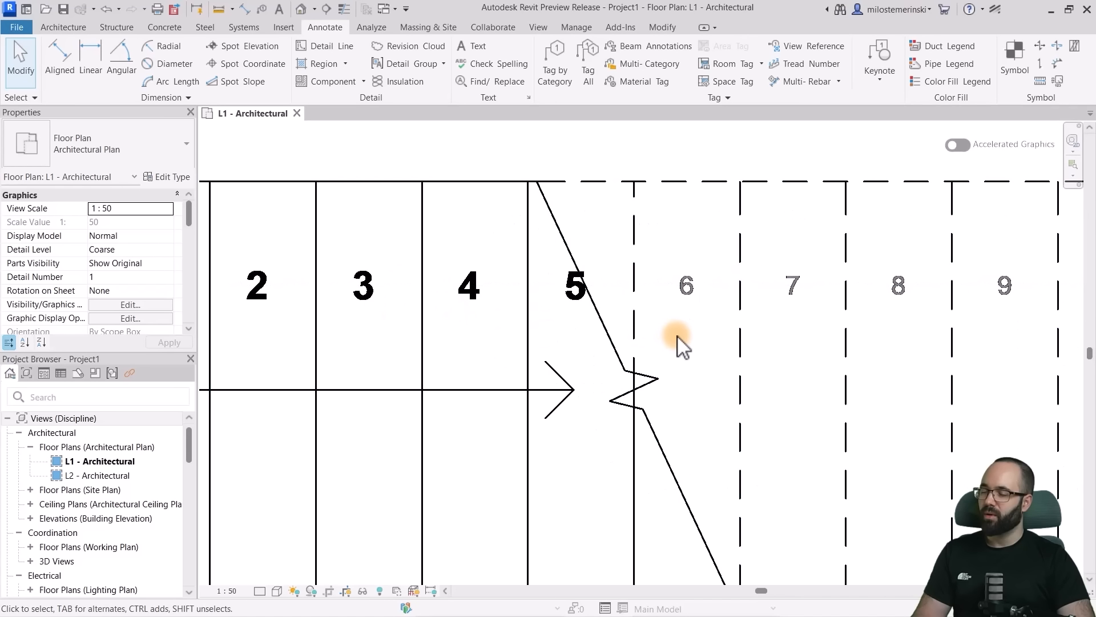
middle_drag(791, 338, 438, 339)
scroll(528, 333, down, 1)
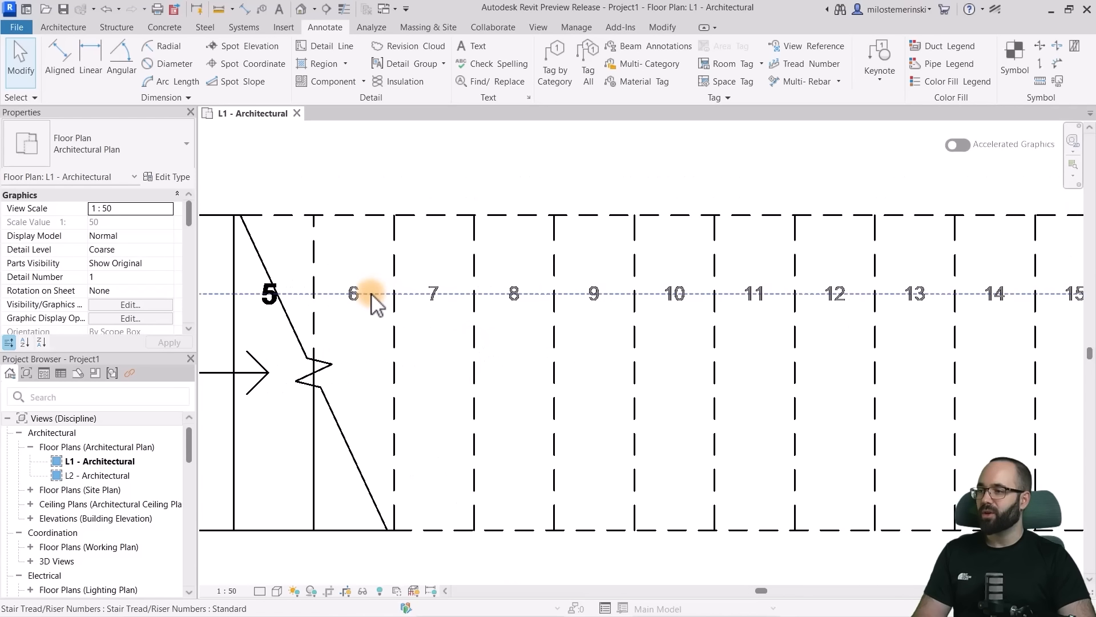
scroll(372, 293, down, 3)
middle_drag(629, 338, 728, 331)
scroll(684, 291, down, 1)
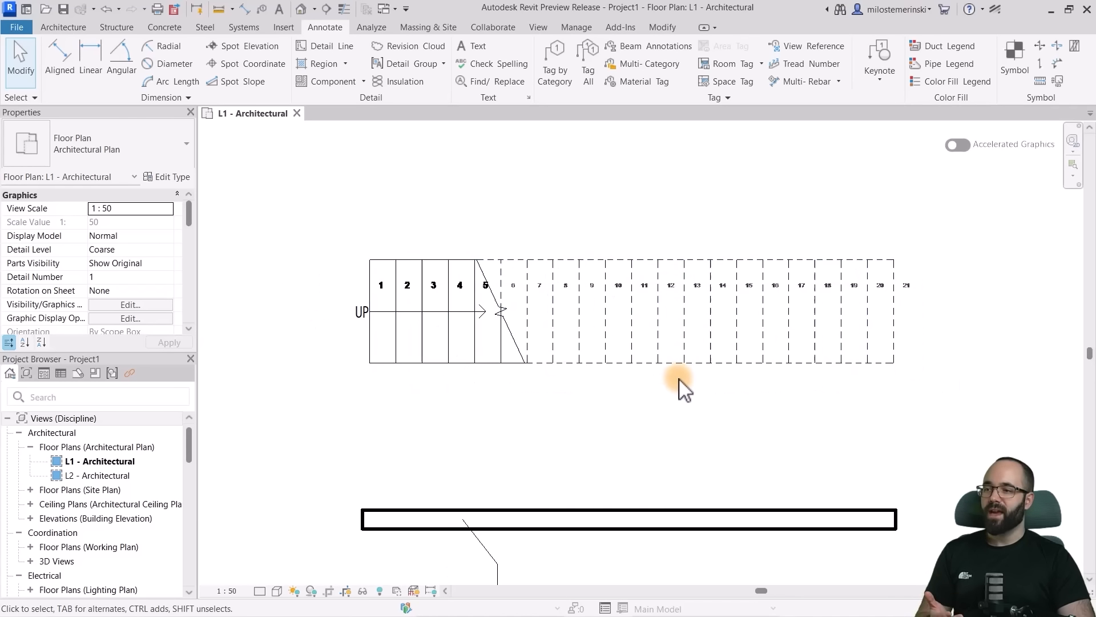
middle_drag(679, 386, 641, 392)
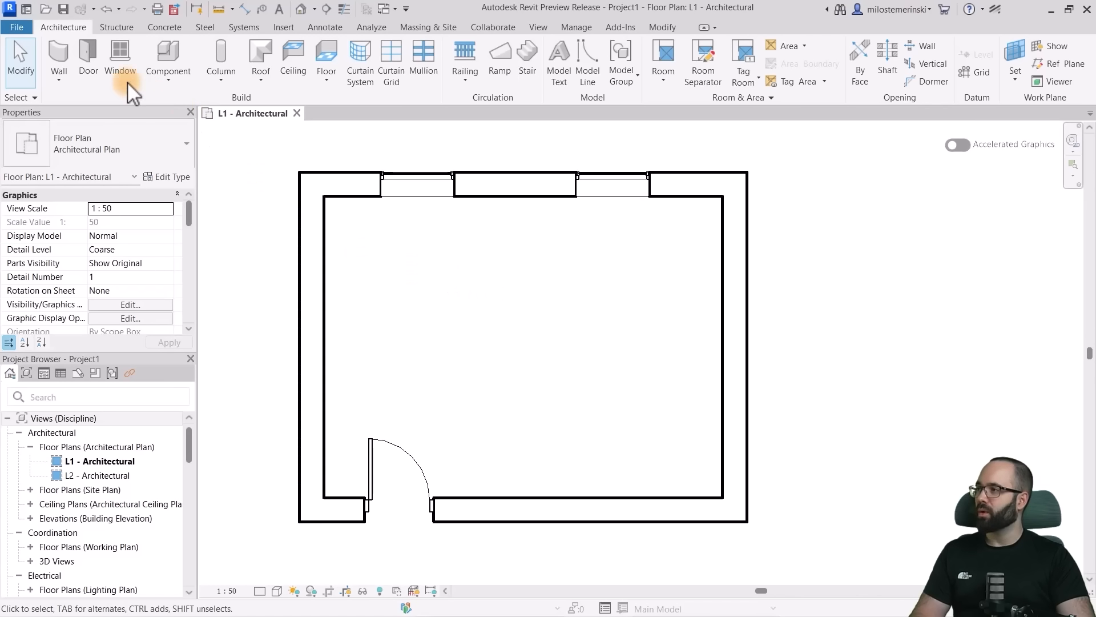
- Start the Wall tool with the Basic Wall Generic - 300mm type and review its constraints, draw options and height settings
click(61, 55)
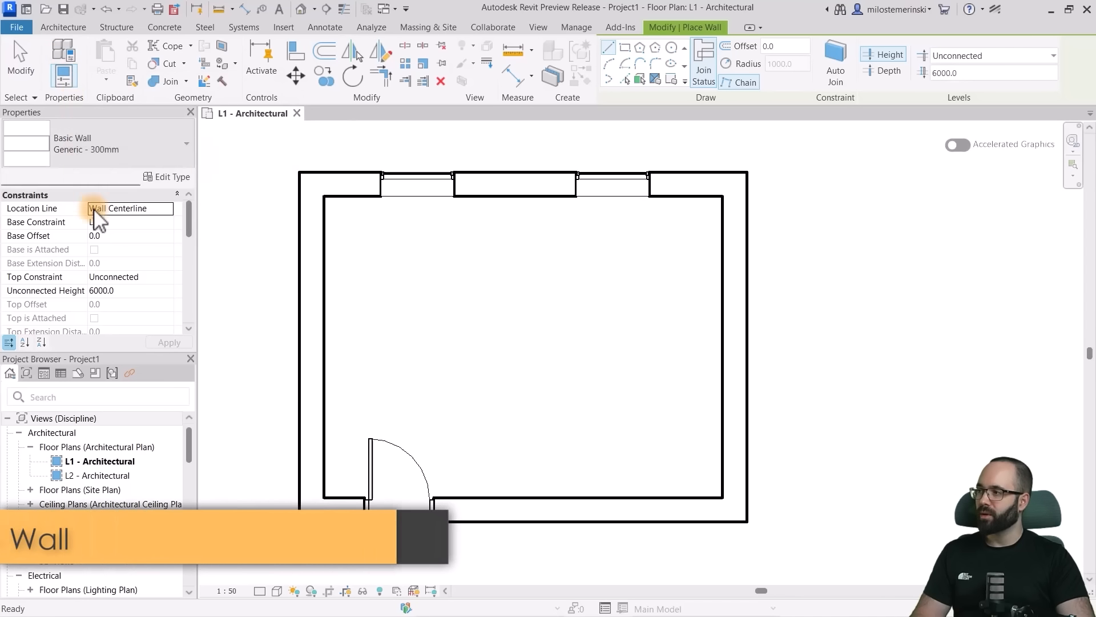
scroll(120, 279, down, 5)
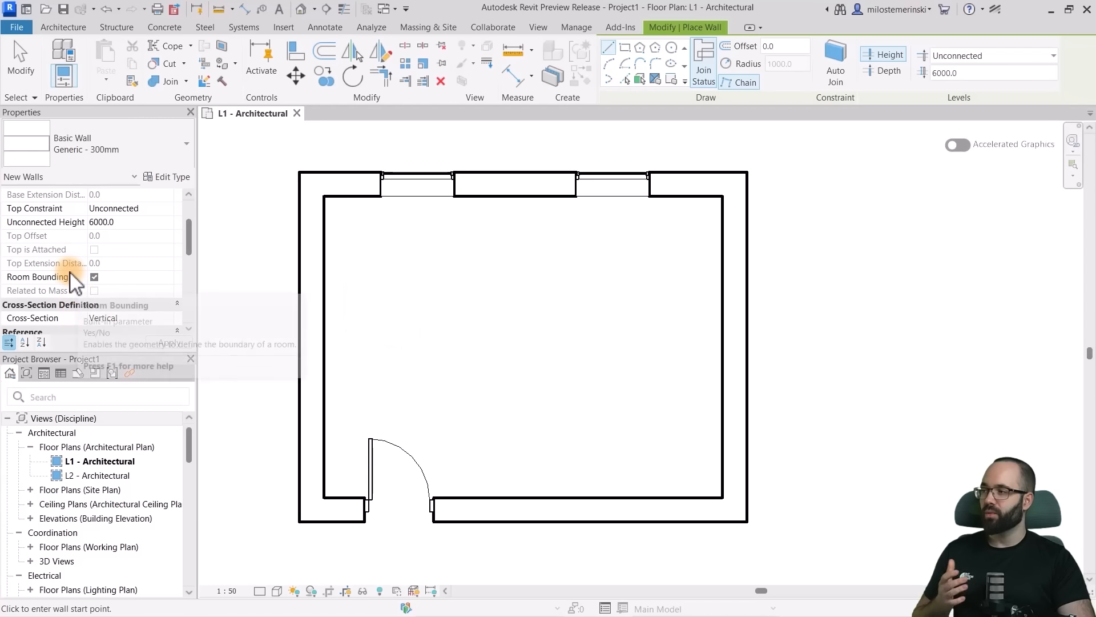
mouse_move(71, 280)
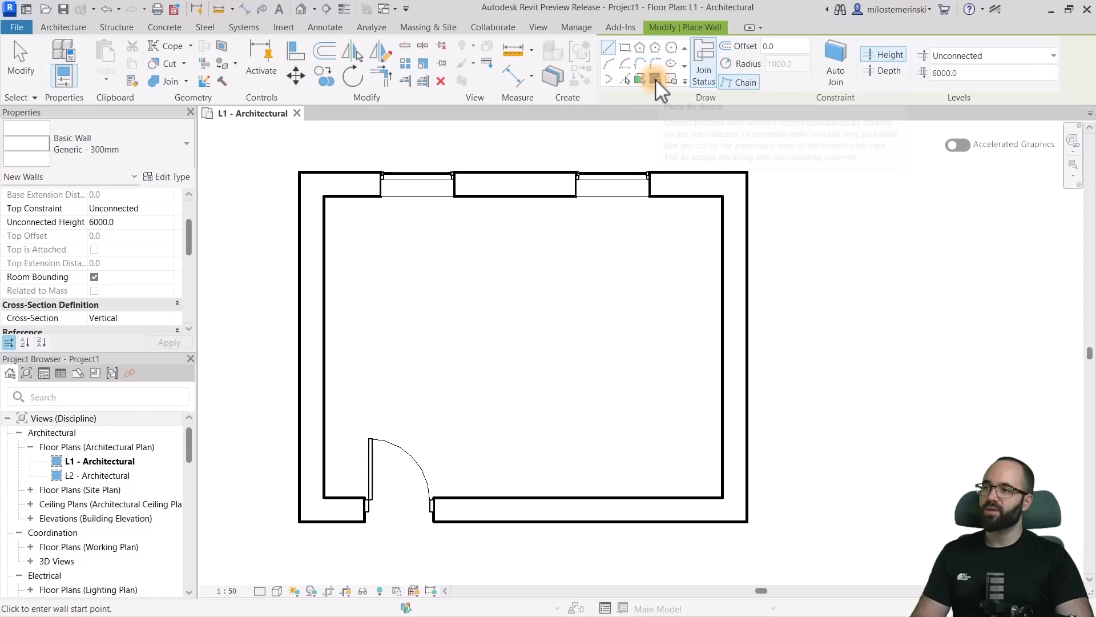
mouse_move(655, 78)
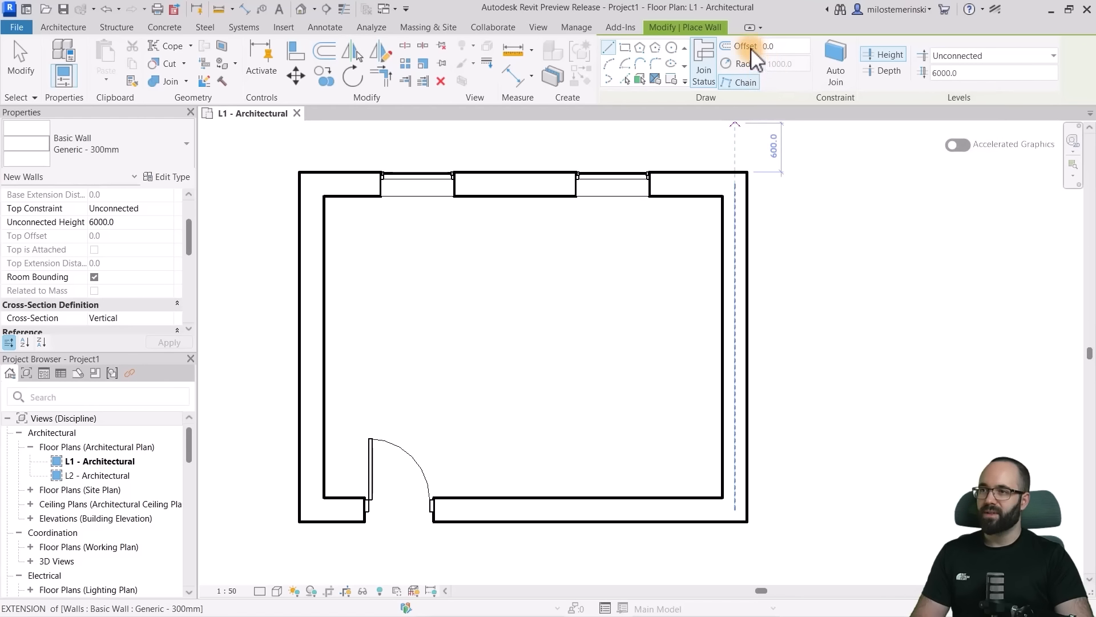
click(750, 86)
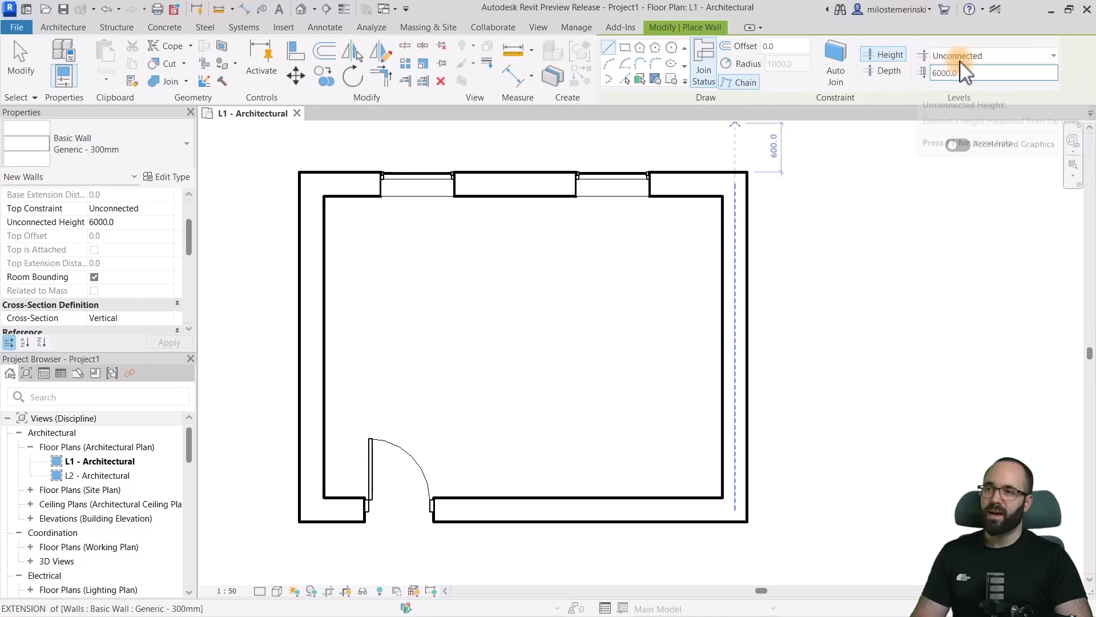
click(985, 56)
click(992, 54)
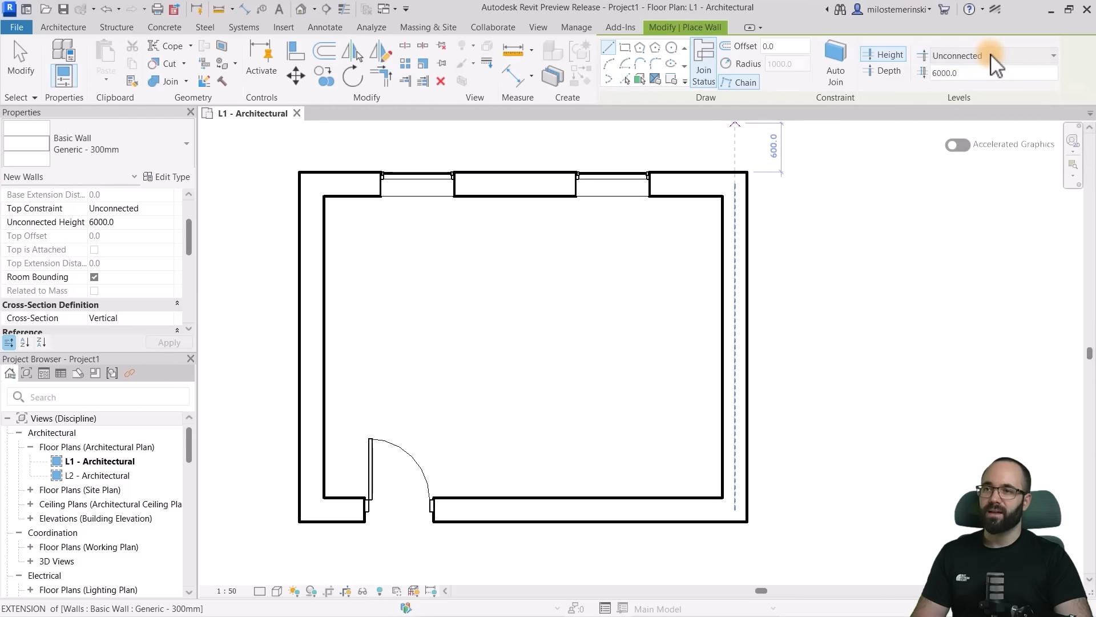
click(940, 74)
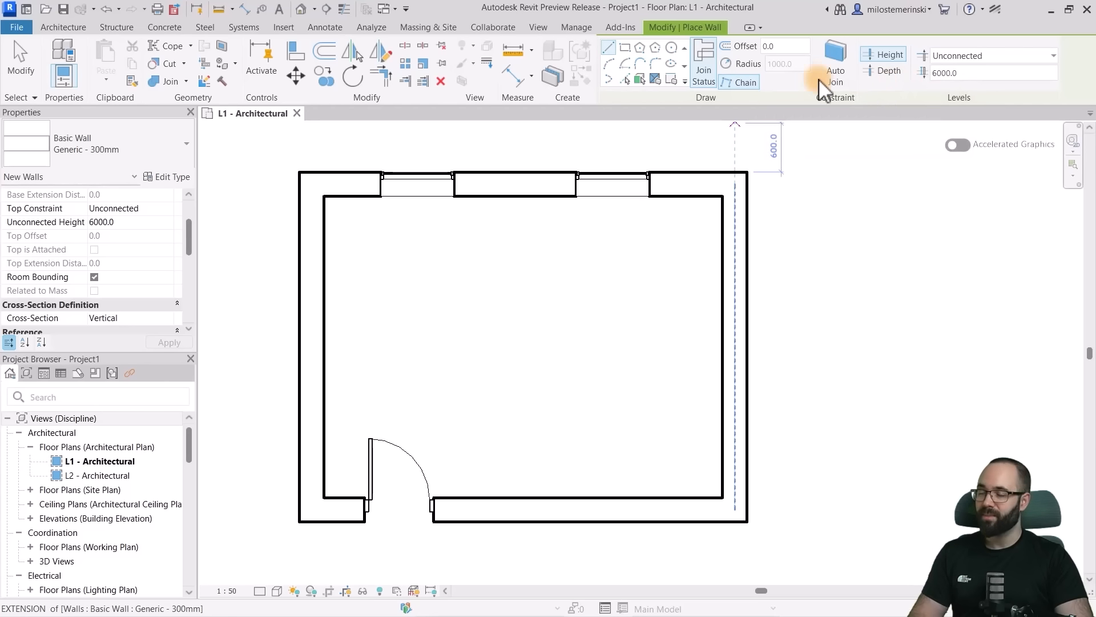
- Place a hosted wall with Place By Segment along the inside of the room's right wall, using Interior Side and Hosted Wall
click(673, 81)
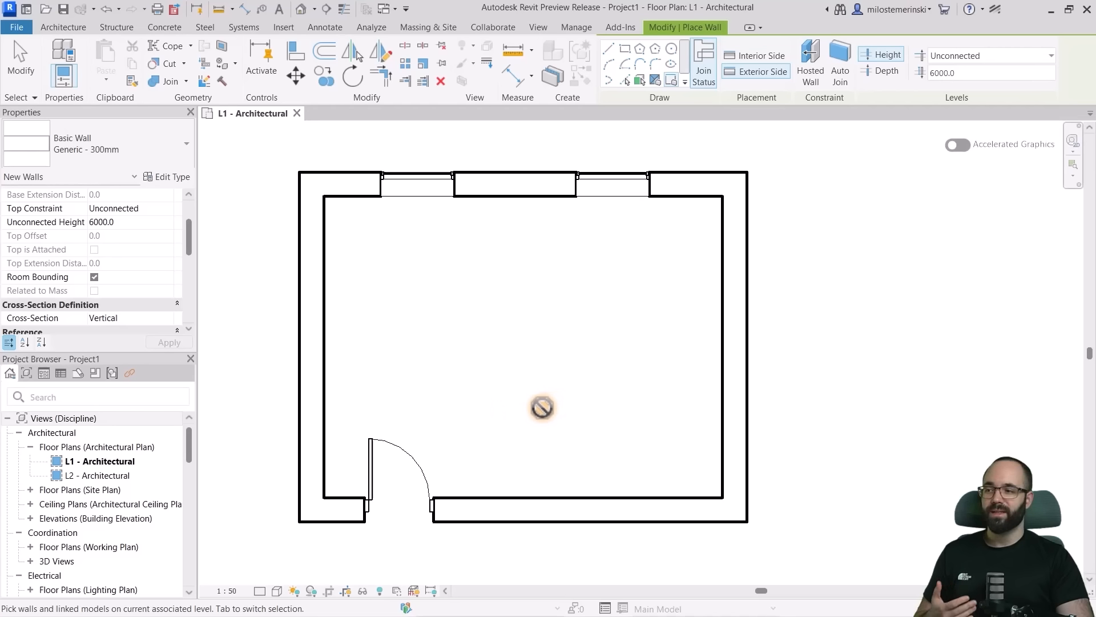
click(468, 497)
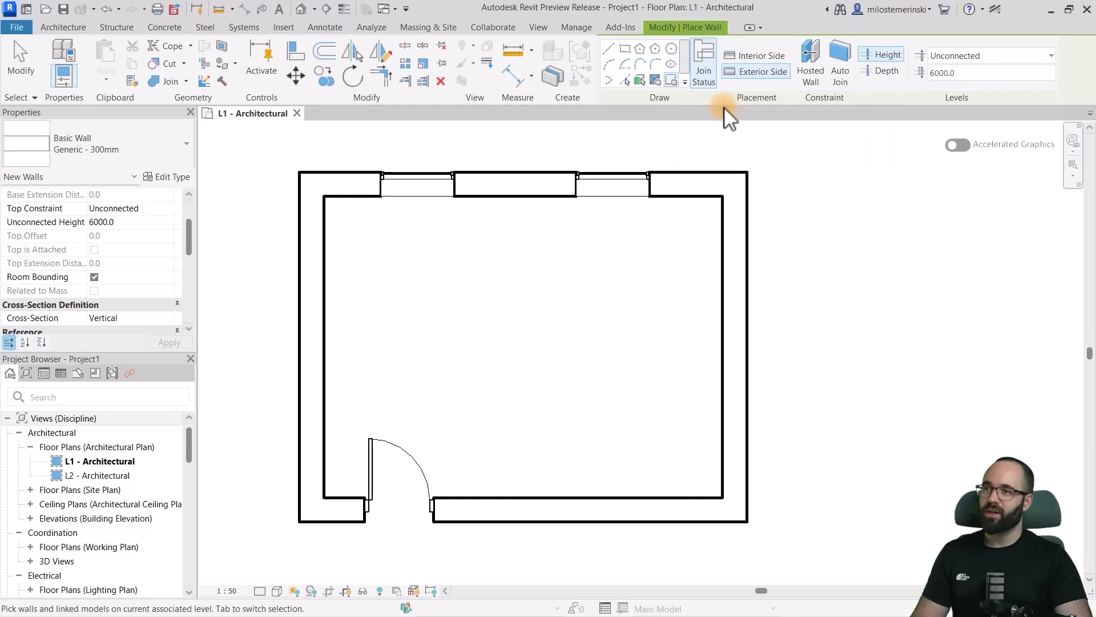
click(752, 57)
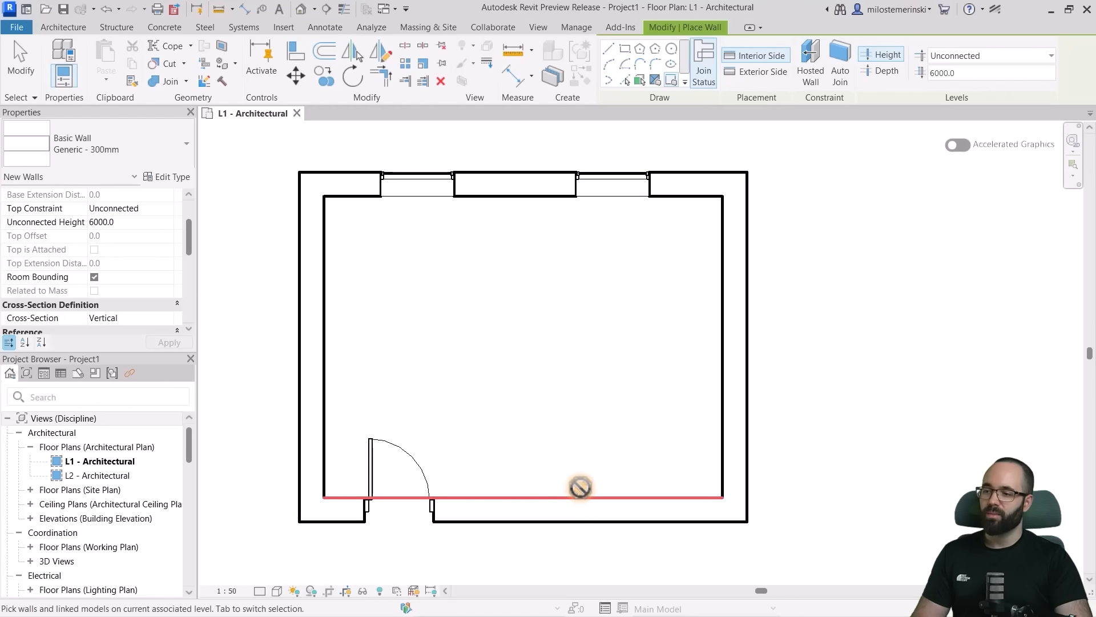
click(806, 83)
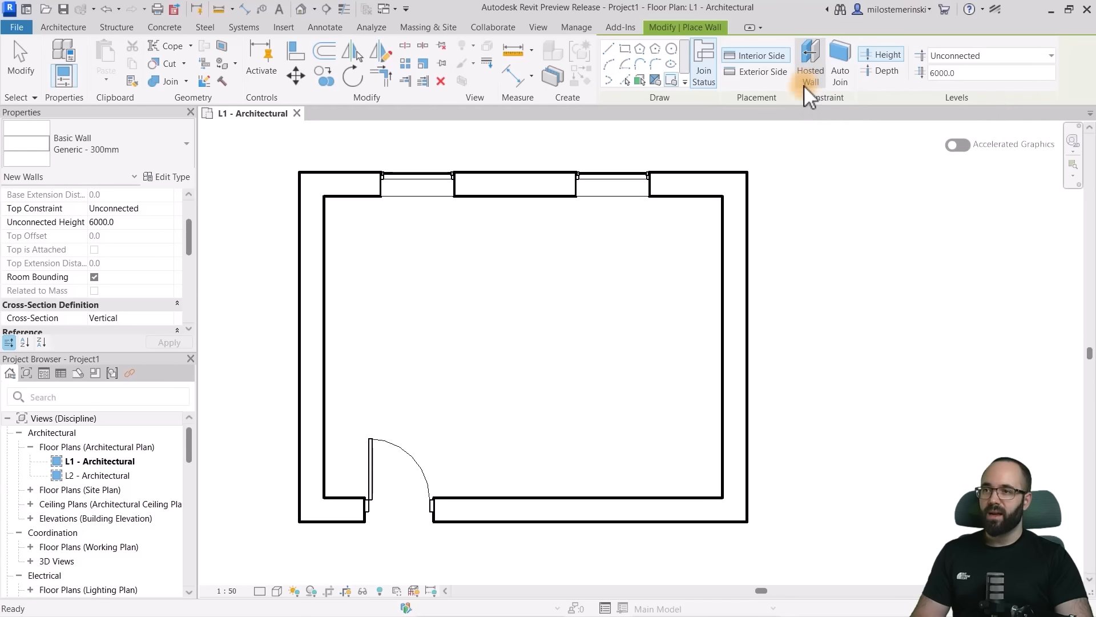
click(722, 264)
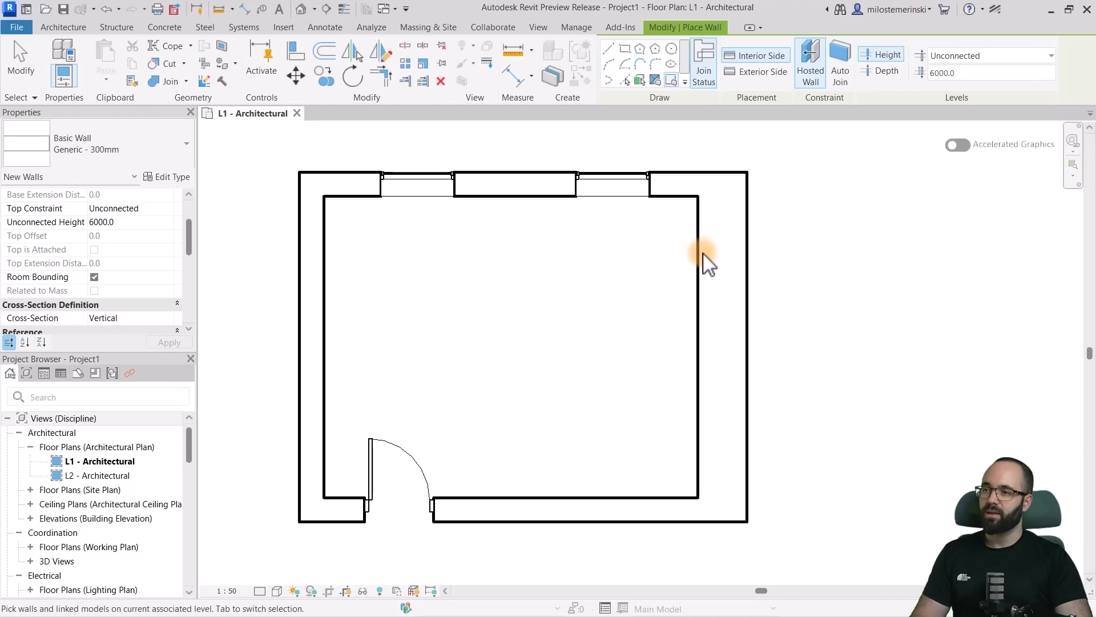
key(Escape)
key(Escape)
- Select the new hosted wall and move its exterior host wall about 49 mm inward
click(703, 263)
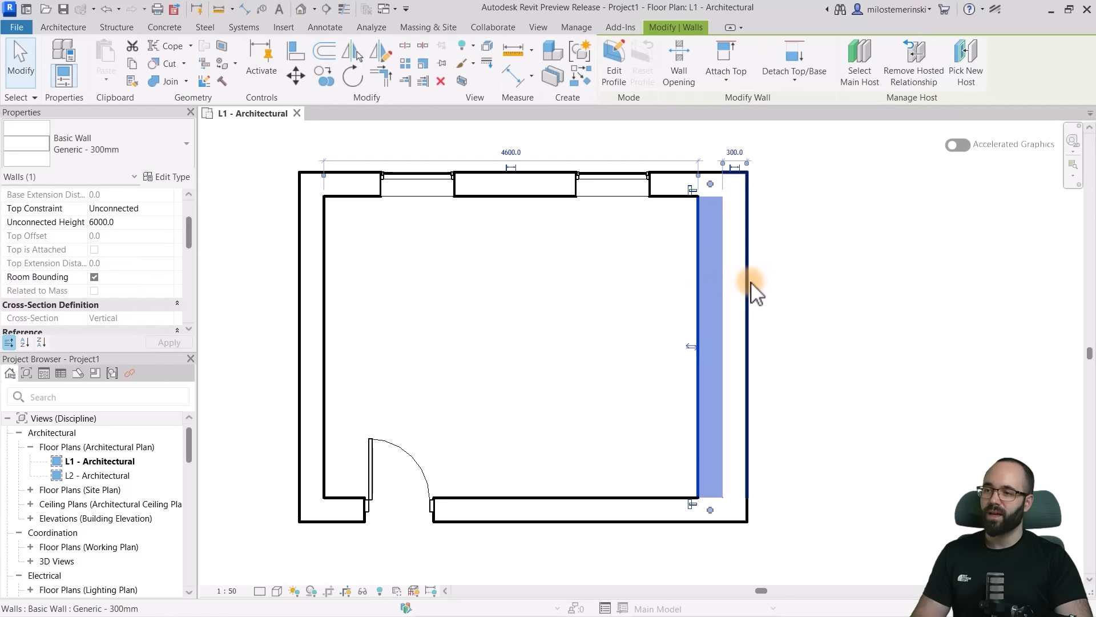
click(751, 288)
click(702, 291)
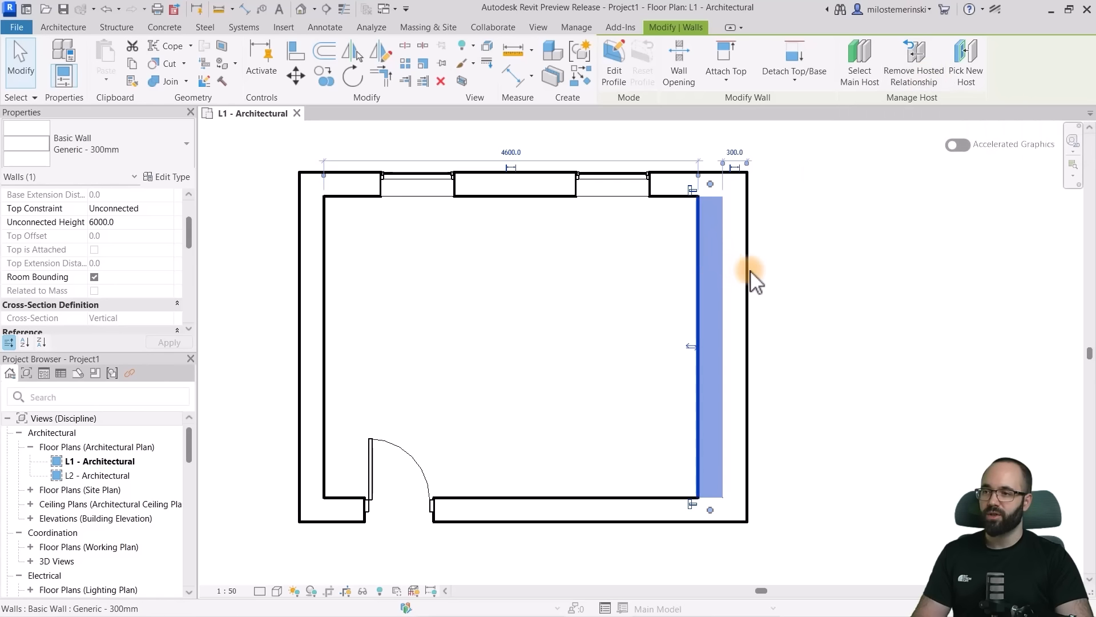
mouse_move(748, 272)
mouse_down()
mouse_move(783, 275)
mouse_move(741, 277)
mouse_up()
key(ctrl+z)
- Transfer the hosted wall to the room's left exterior wall with Pick New Host
click(695, 285)
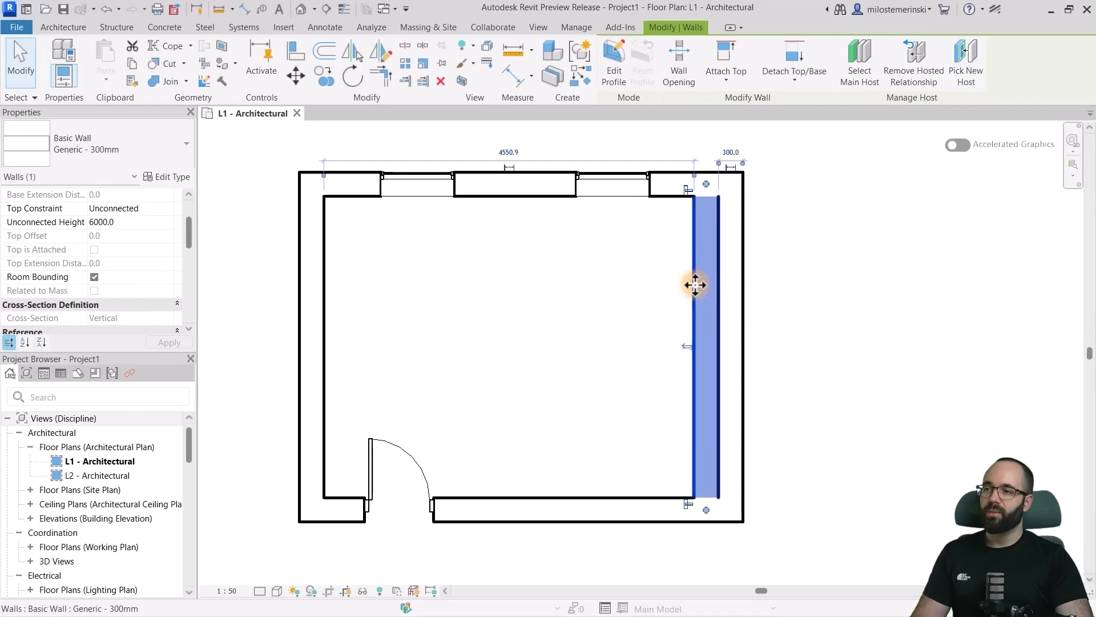
click(968, 77)
click(326, 281)
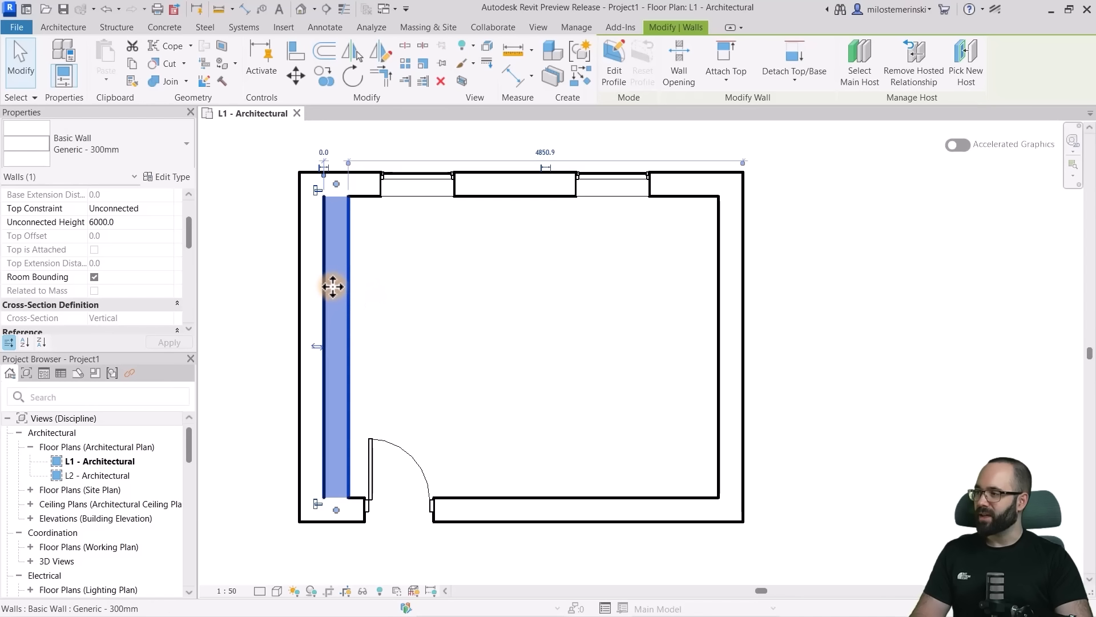
- Set the hosted wall's Offset from Host first to 50 mm and finally to 100 mm
scroll(68, 251, down, 2)
scroll(67, 242, down, 1)
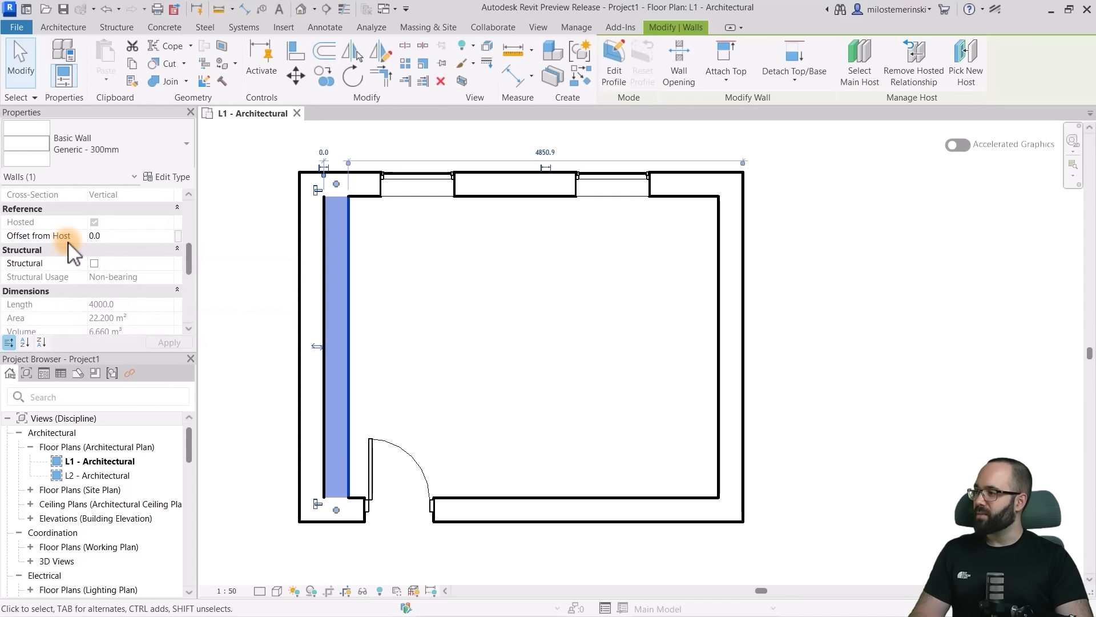
click(112, 235)
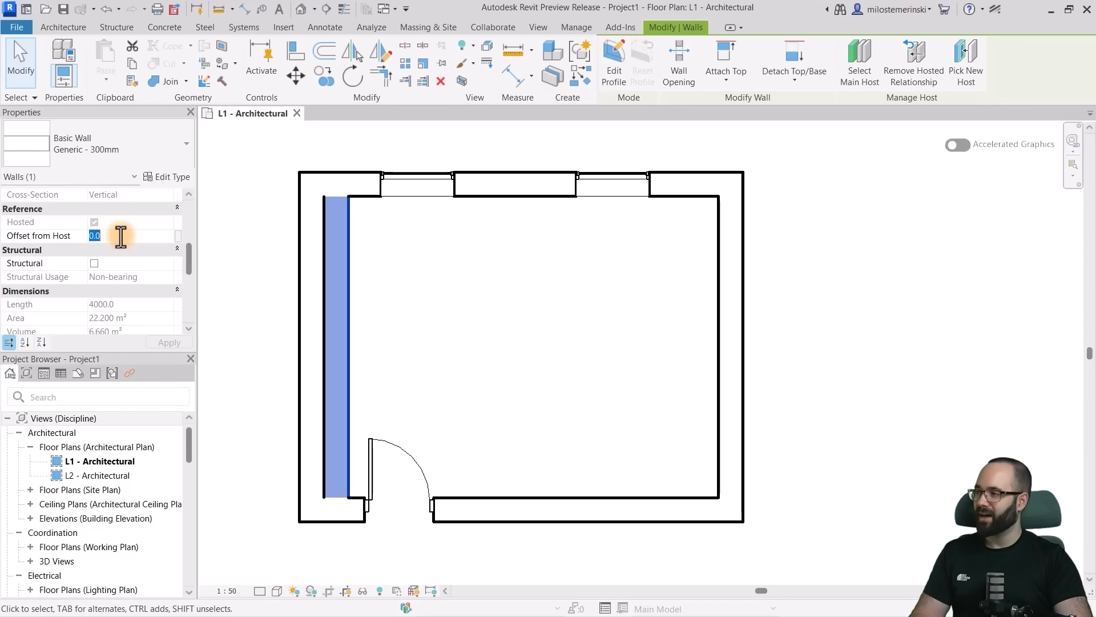
text(50.0)
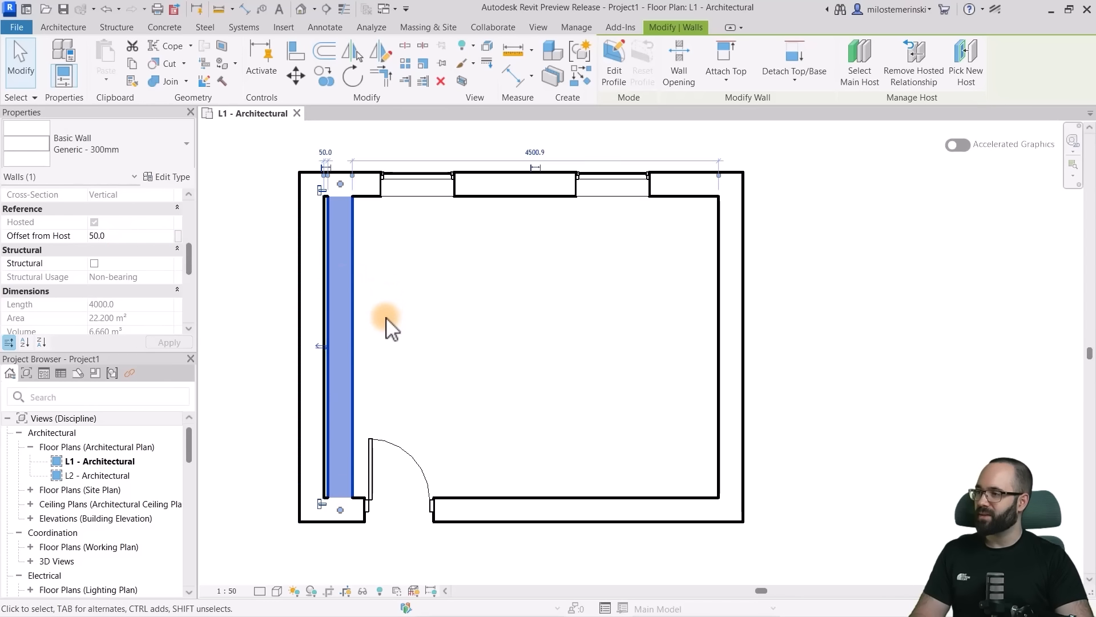
click(118, 239)
text(01)
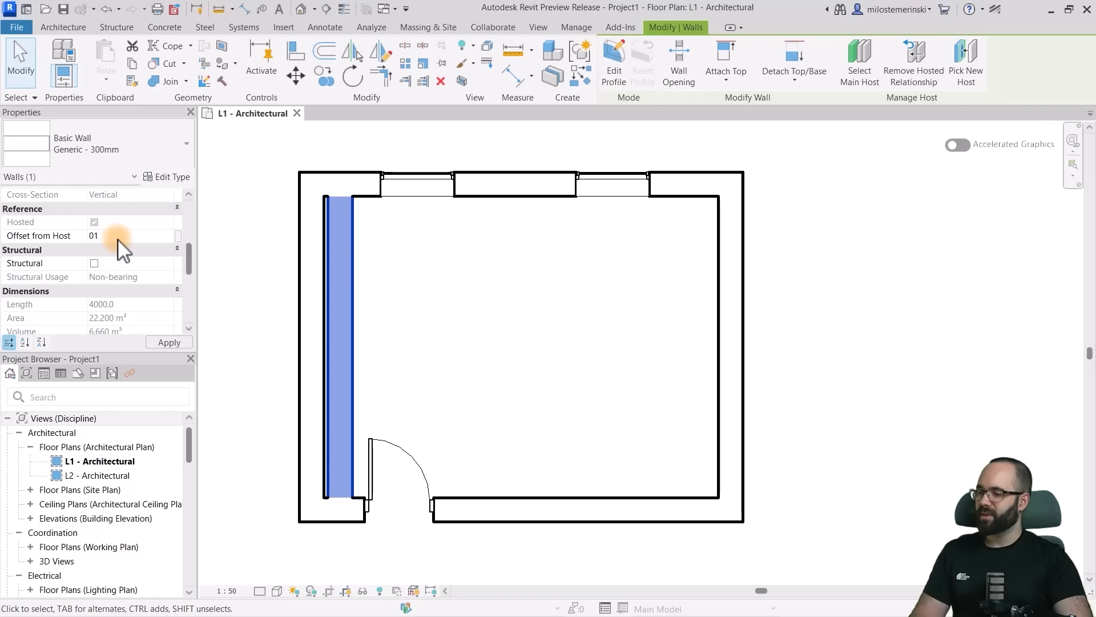
key(Return)
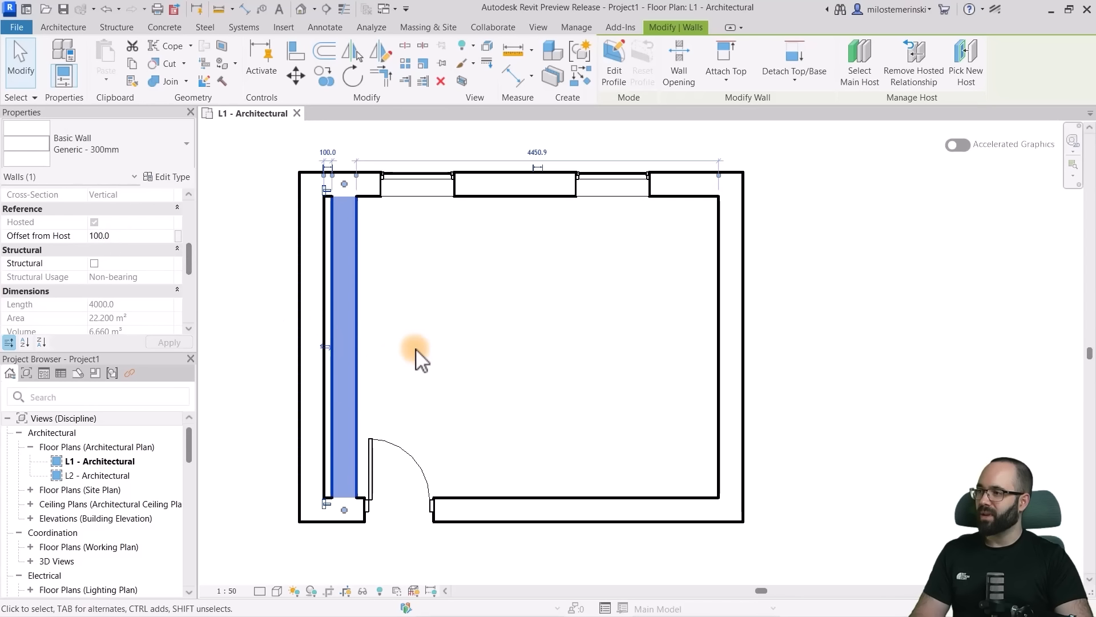
- Move the left exterior host wall about 112 mm outward to test the hosted wall's offset
click(387, 349)
click(309, 348)
drag(309, 348, 337, 343)
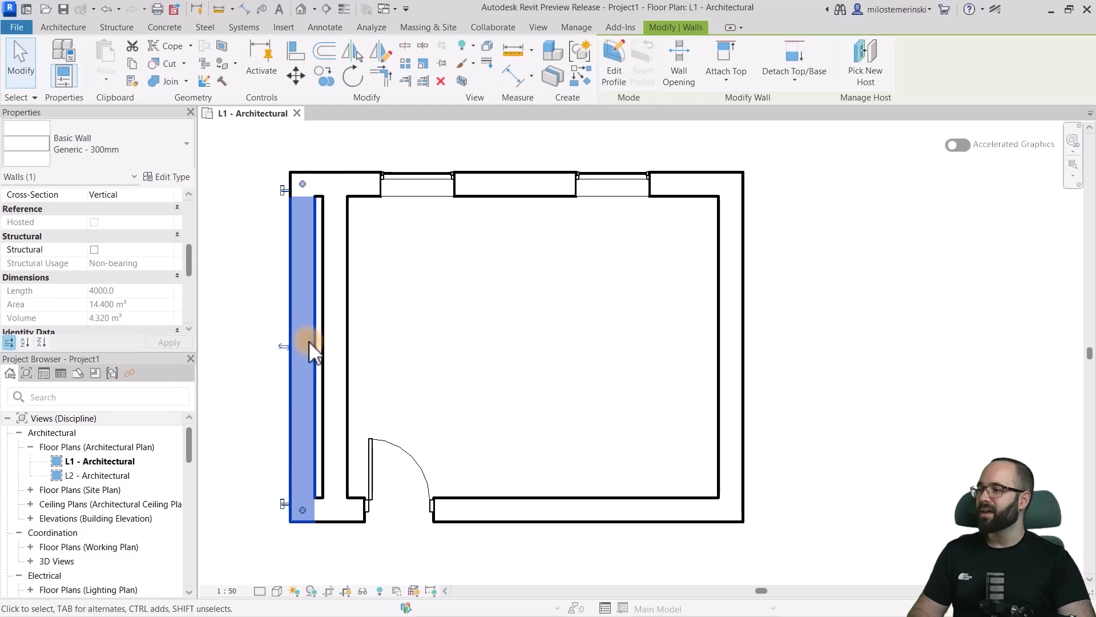
- Remove the hosted relationship from the inner wall on the room's left side
click(313, 274)
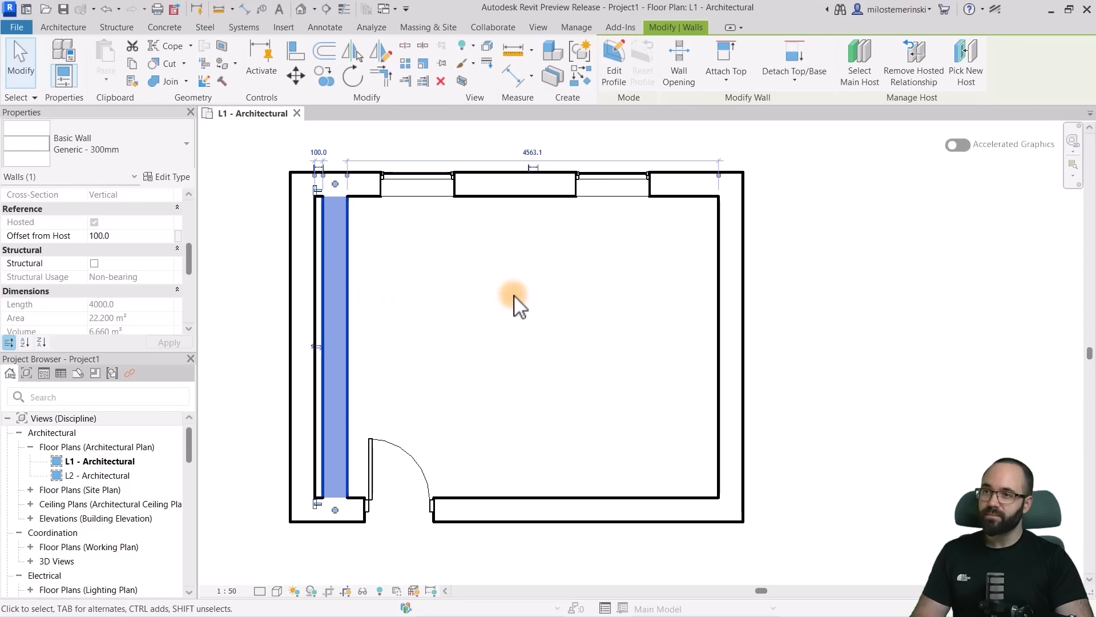
click(924, 73)
click(369, 329)
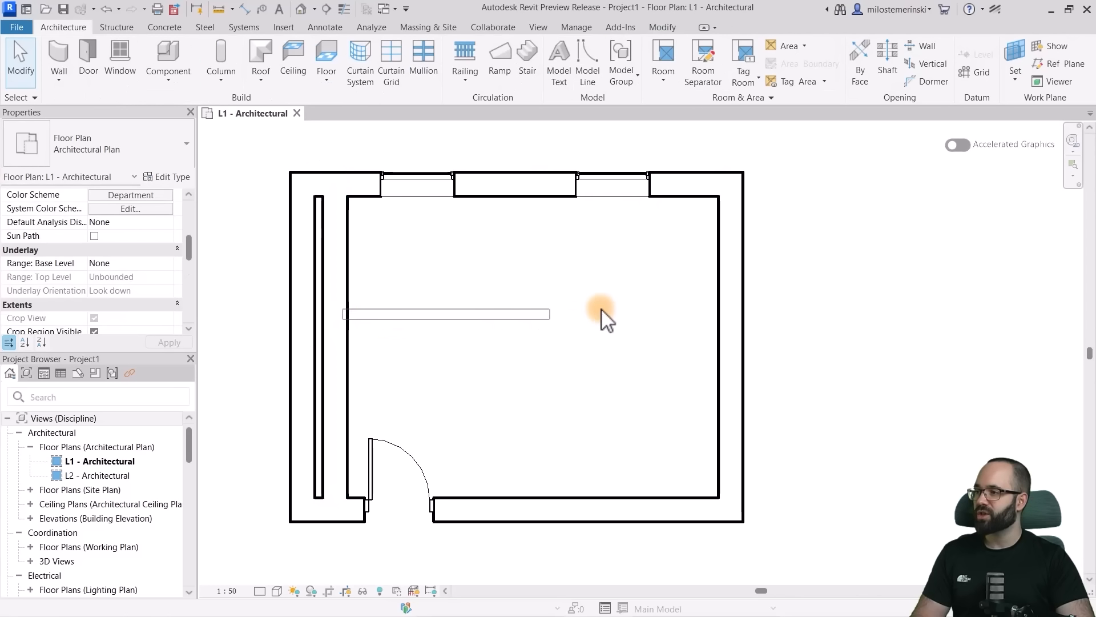
- Move the left exterior wall farther outward on its own and delete the detached inner wall
mouse_move(290, 332)
mouse_down()
mouse_move(265, 333)
mouse_move(310, 335)
mouse_up()
click(366, 333)
key(Delete)
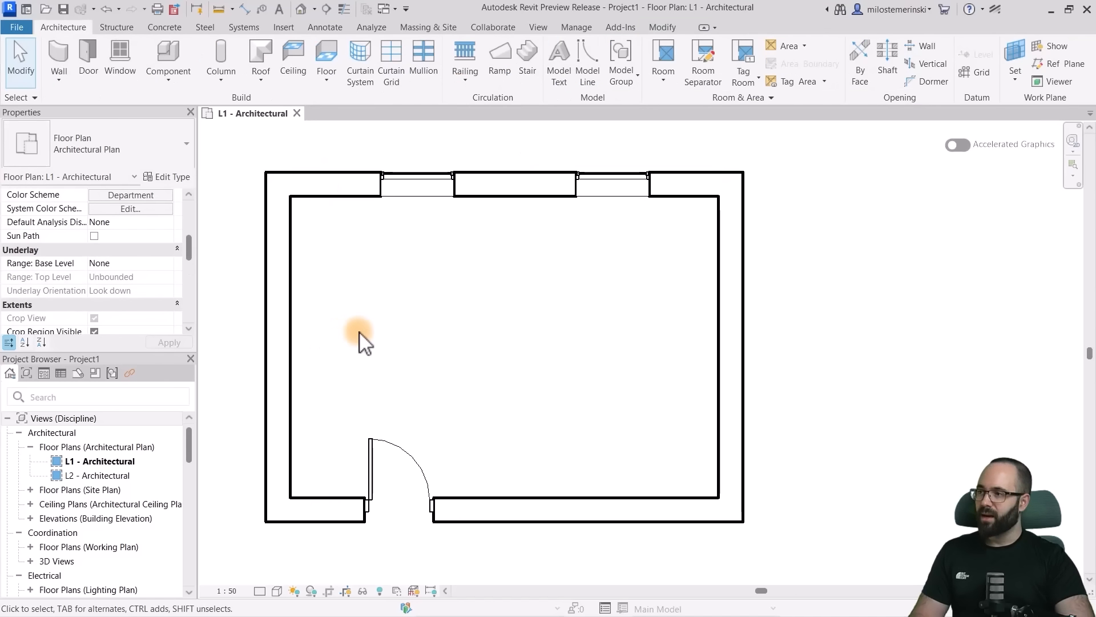
- Start a Generic - 300mm hosted wall placed by segment, with Auto Join enabled
click(63, 52)
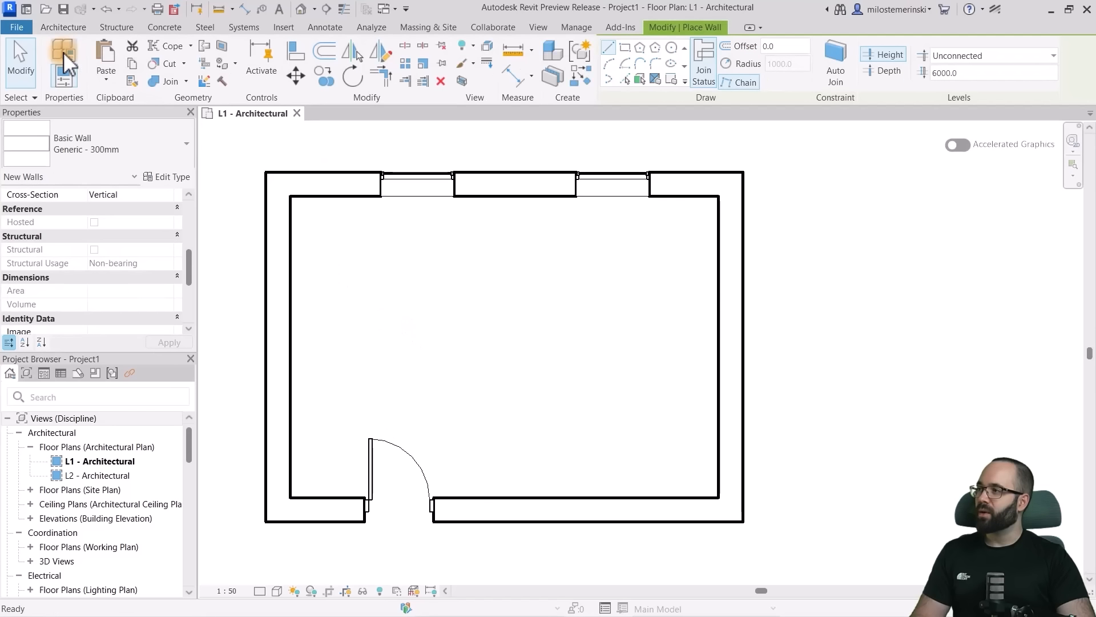
click(671, 80)
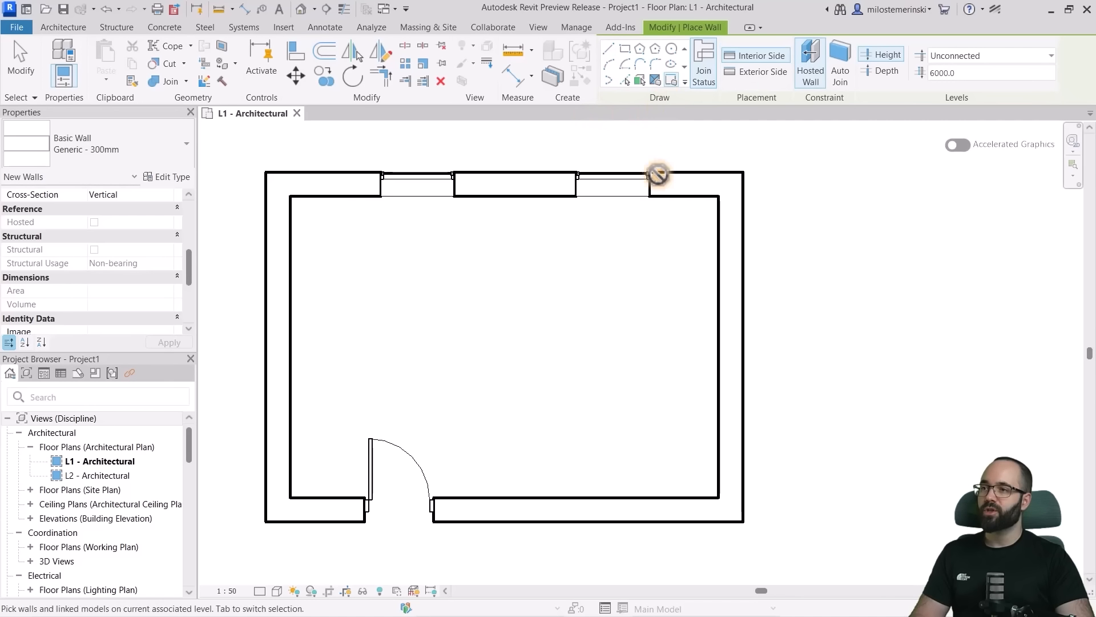
click(840, 72)
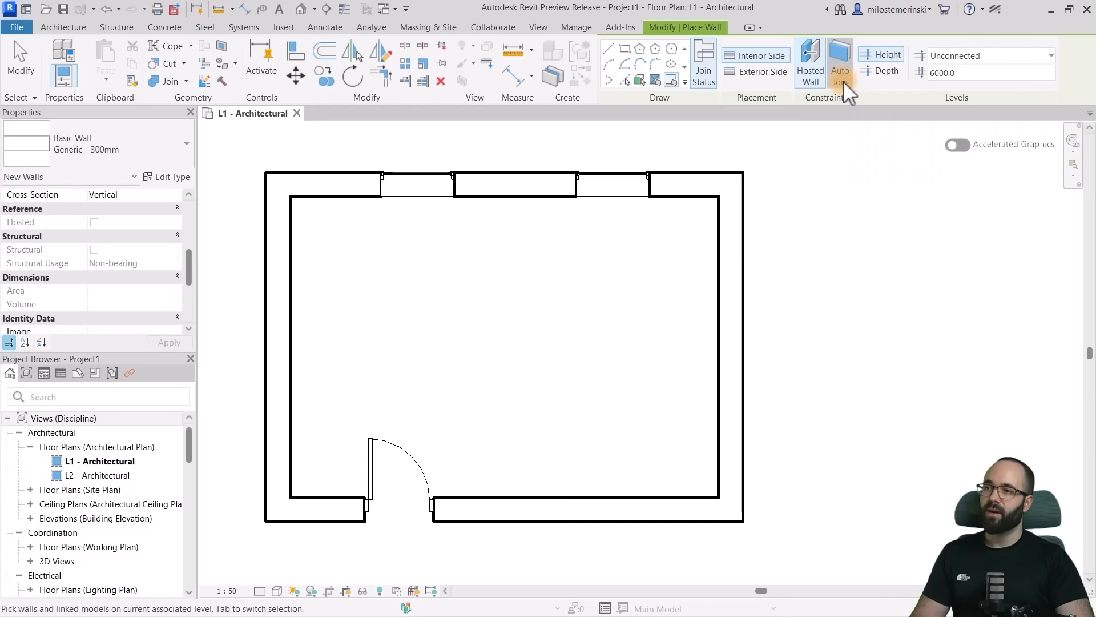
- Try placing the hosted wall along the door-side wall's inner face with Auto Join on and then off, undoing each placement
click(532, 498)
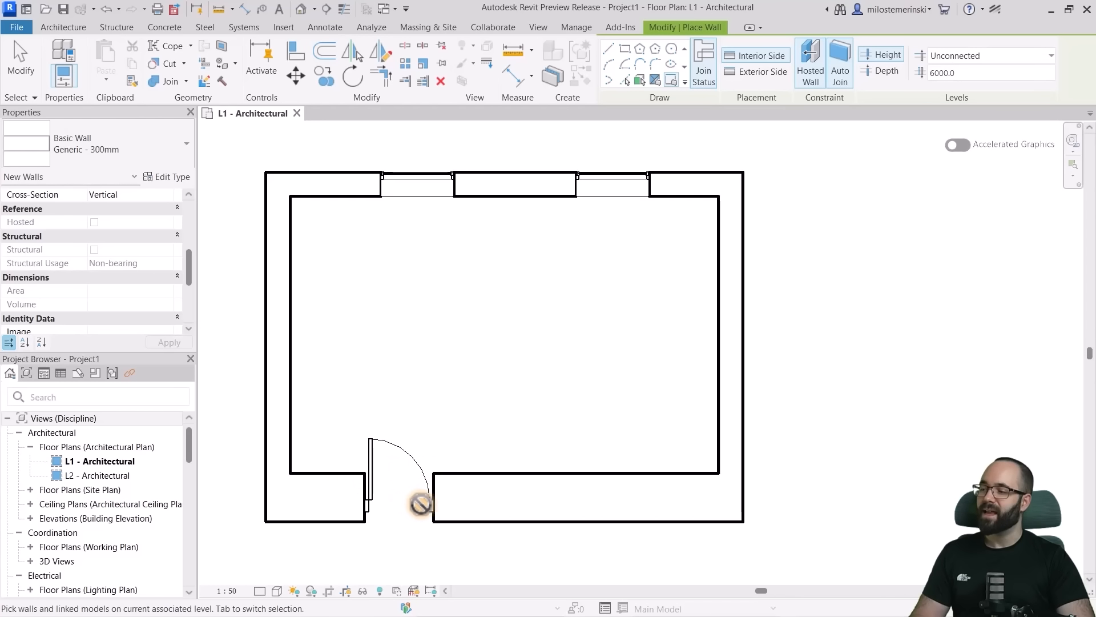
click(107, 10)
click(840, 71)
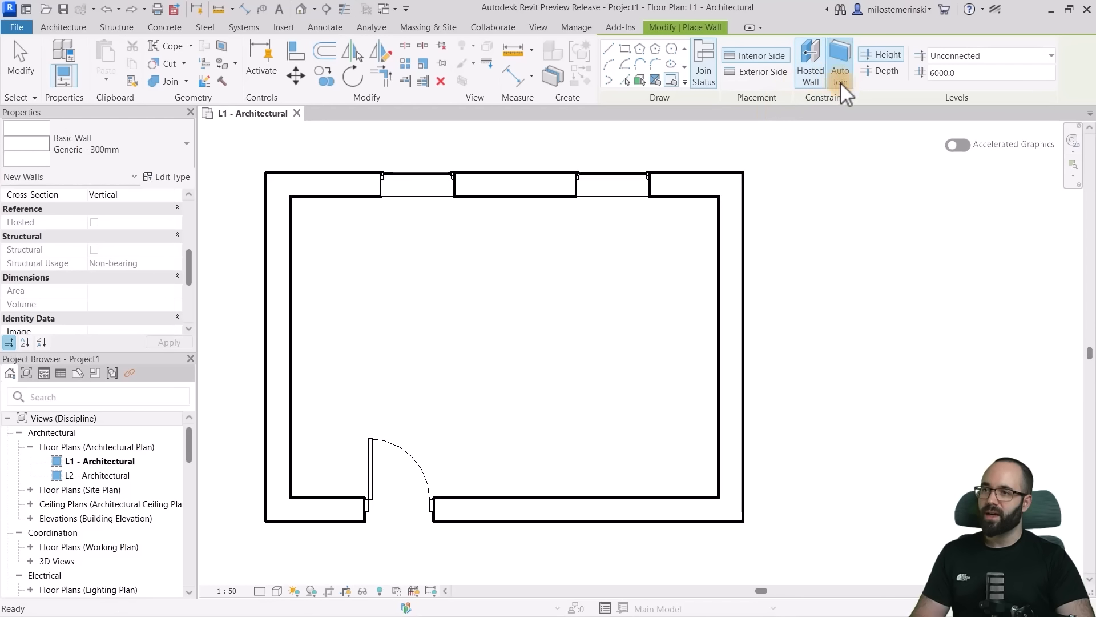
click(474, 499)
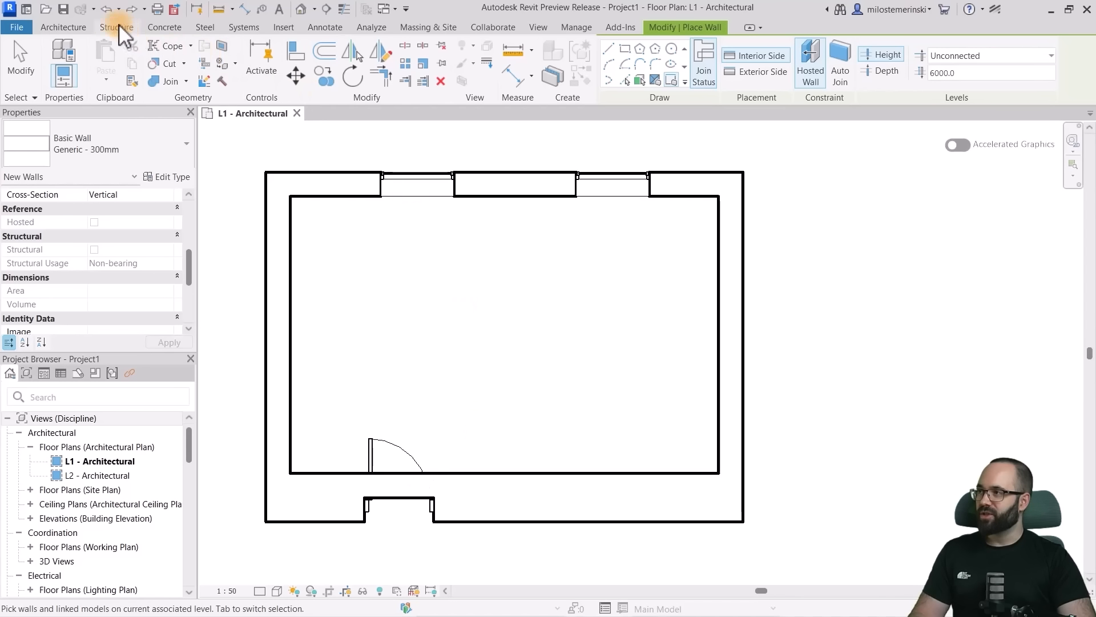
click(107, 9)
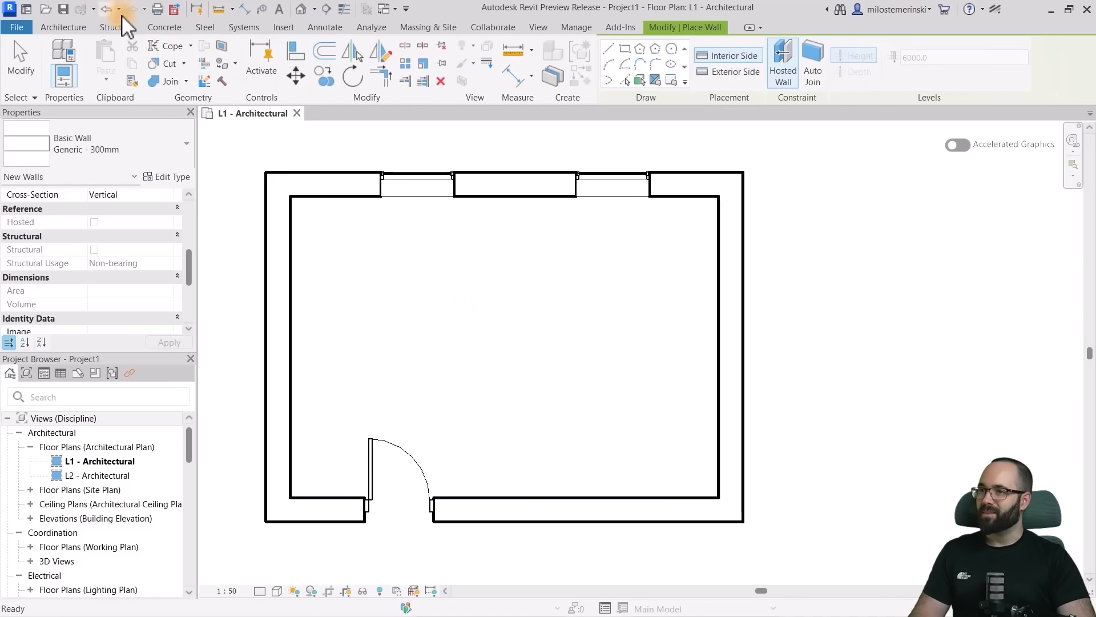
- Place the hosted wall along the inner face of the wall with the door, keeping Auto Join enabled
click(505, 505)
key(Escape)
key(Escape)
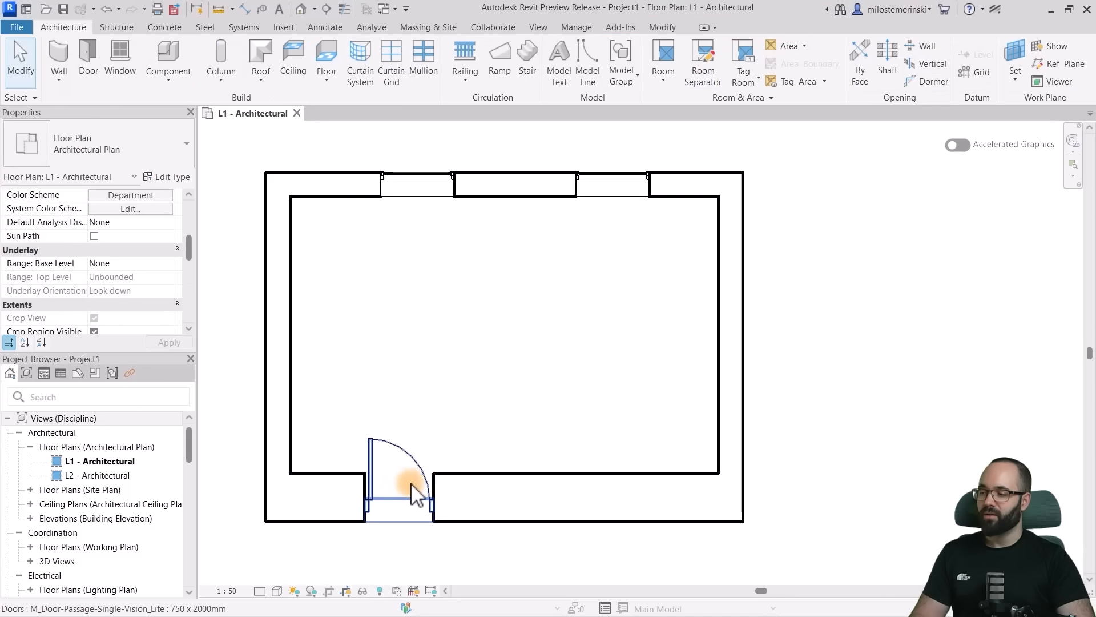
- Set the new hosted wall's Offset from Host to 100 mm
click(464, 481)
click(117, 238)
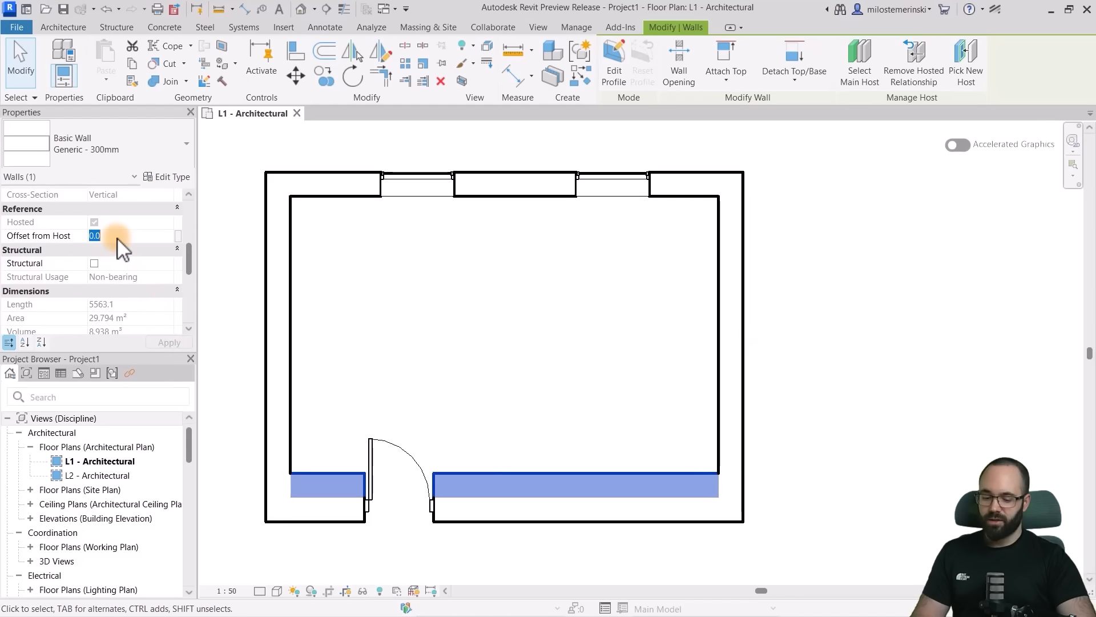
text(100)
key(Escape)
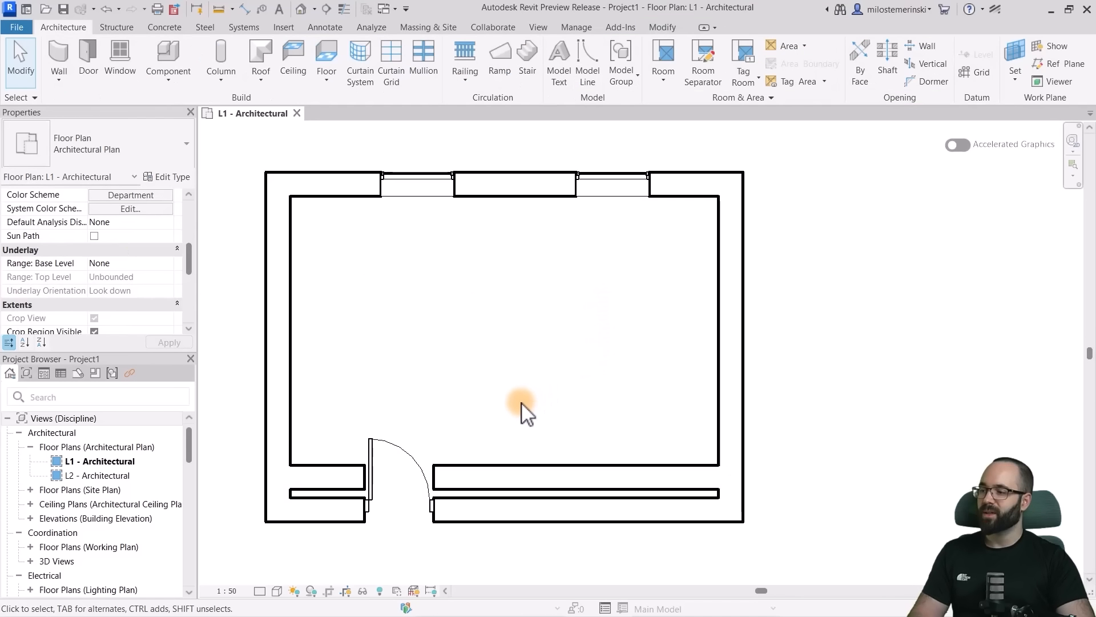
- Move the hosted wall into the room to a 280 mm Offset from Host, and reset the offset to its earlier value
scroll(421, 507, up, 2)
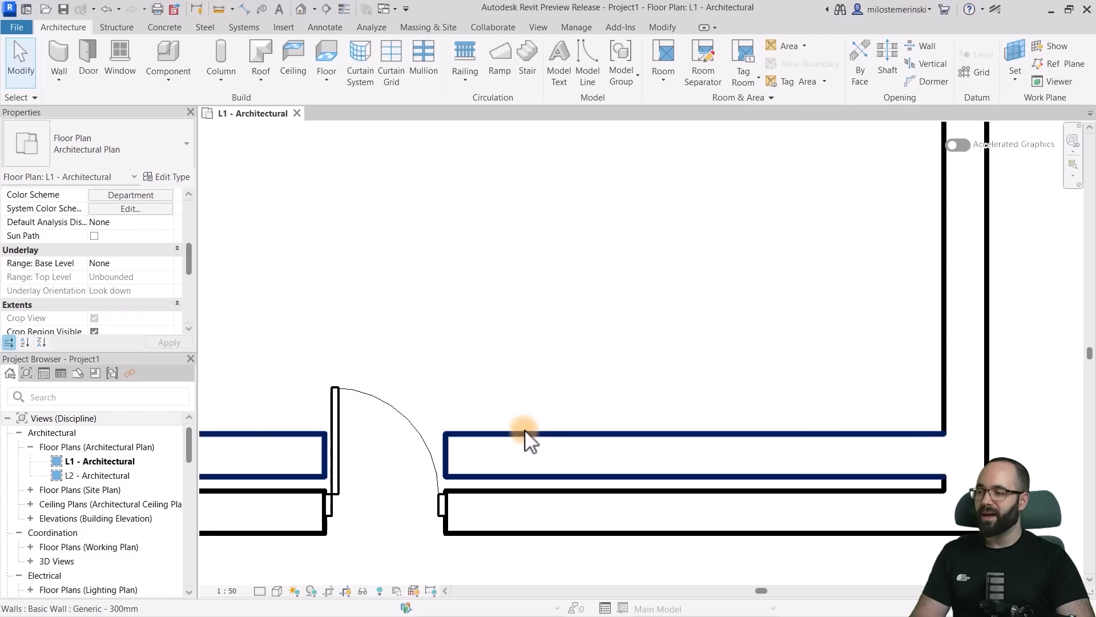
drag(525, 440, 525, 403)
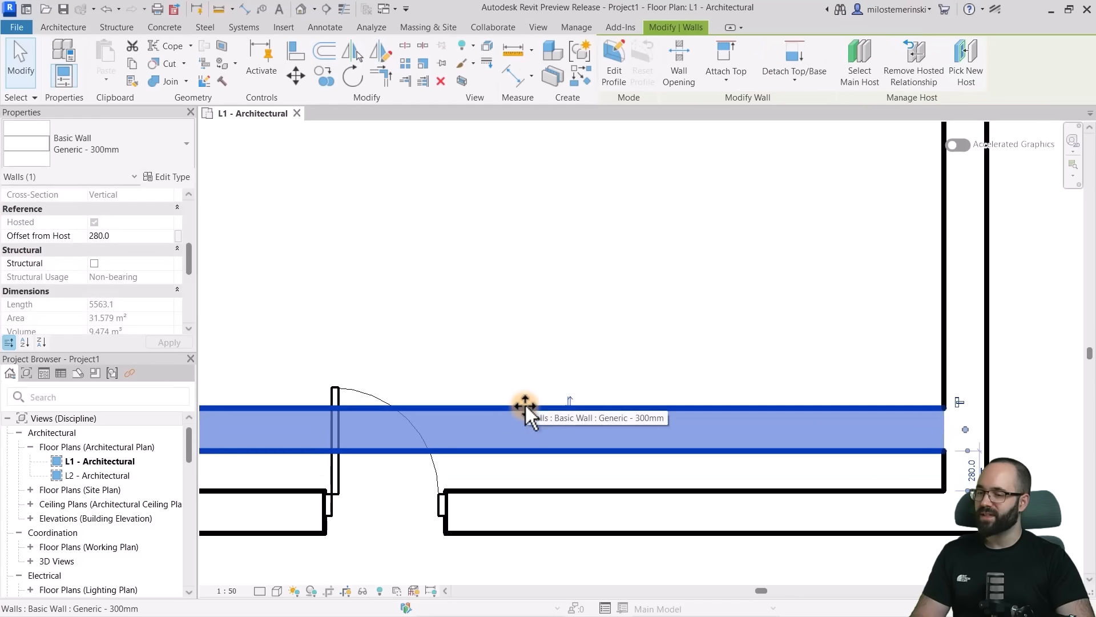
scroll(580, 362, down, 2)
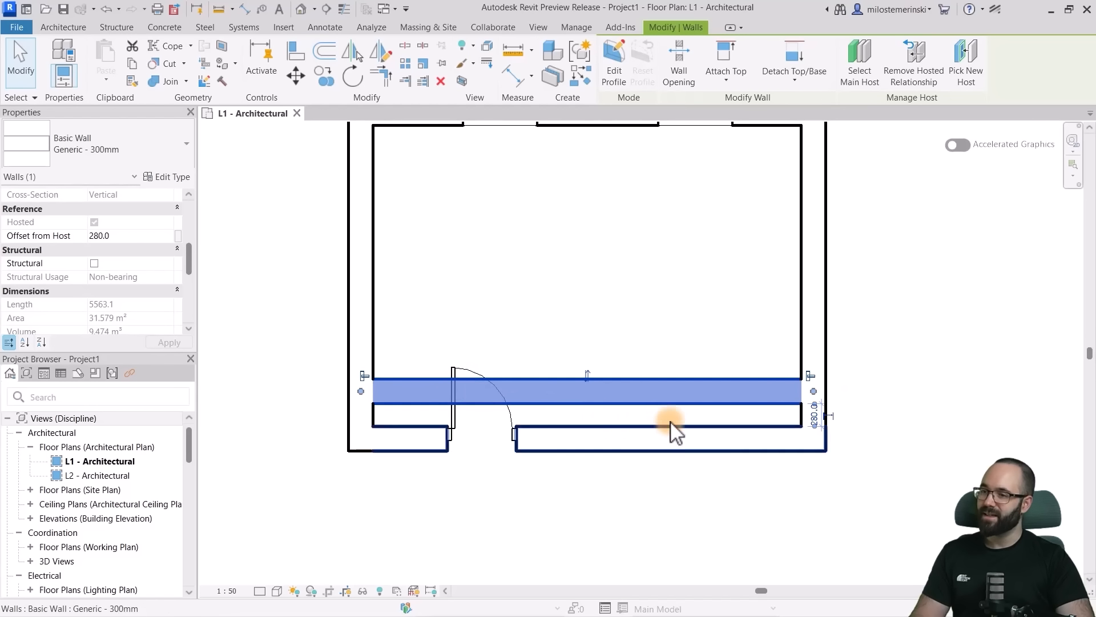
click(60, 236)
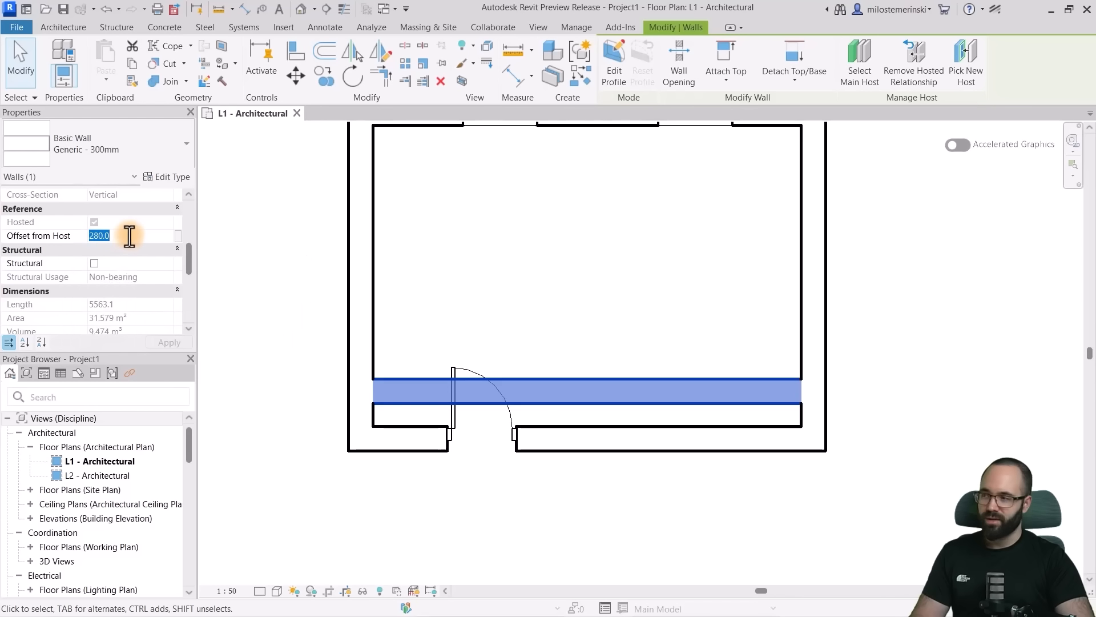
click(624, 352)
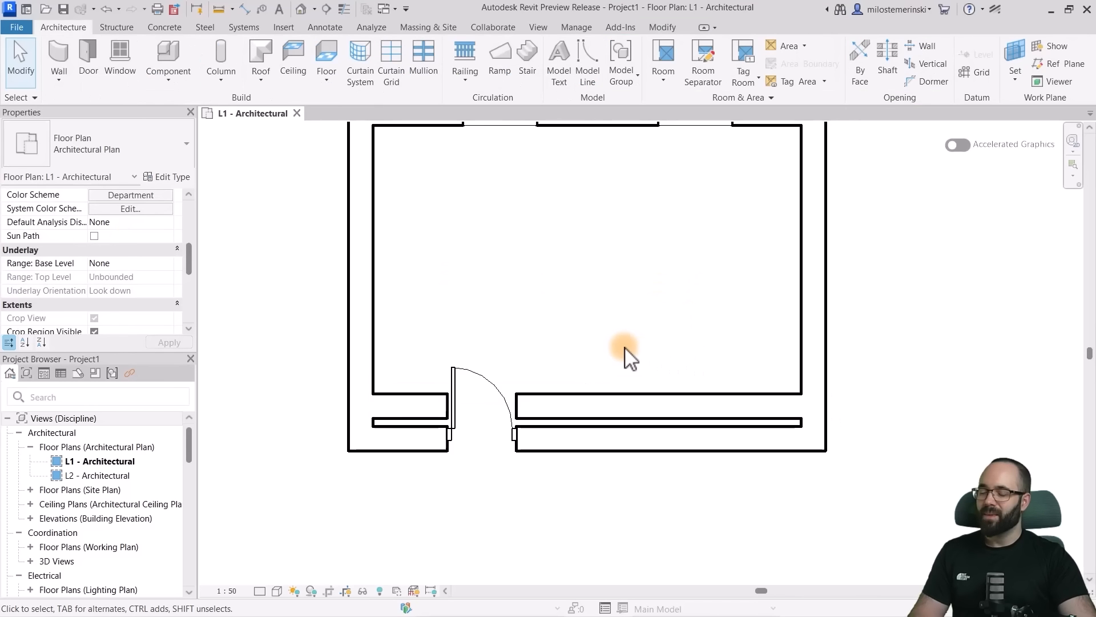
- Move the host wall with the door outward and back inward to test how the hosted wall and door follow
click(601, 428)
drag(600, 428, 598, 450)
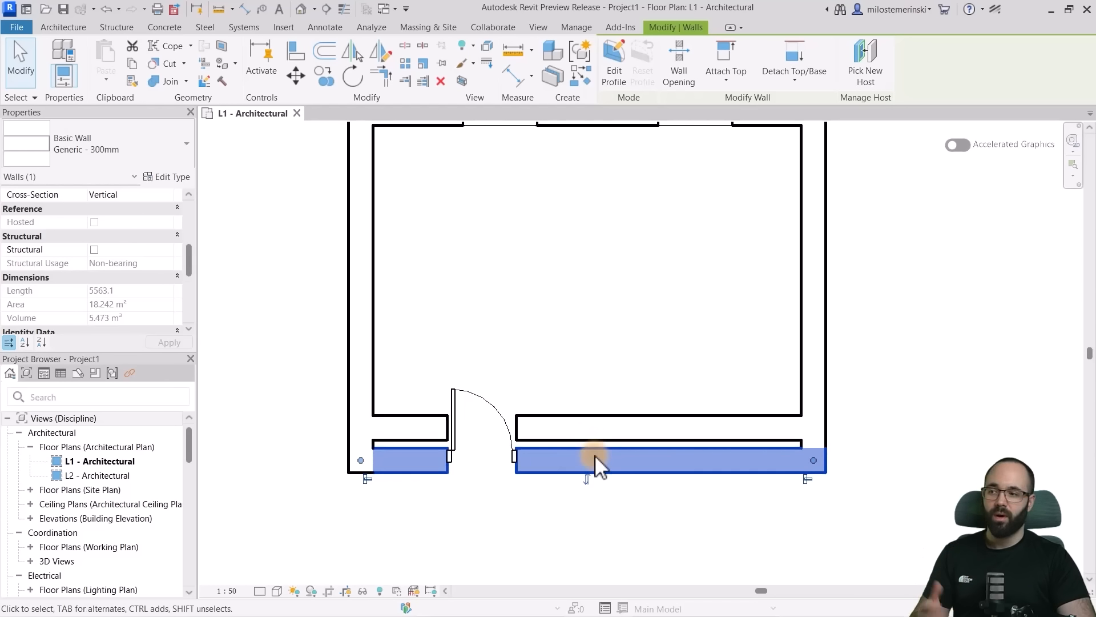
drag(594, 450, 589, 423)
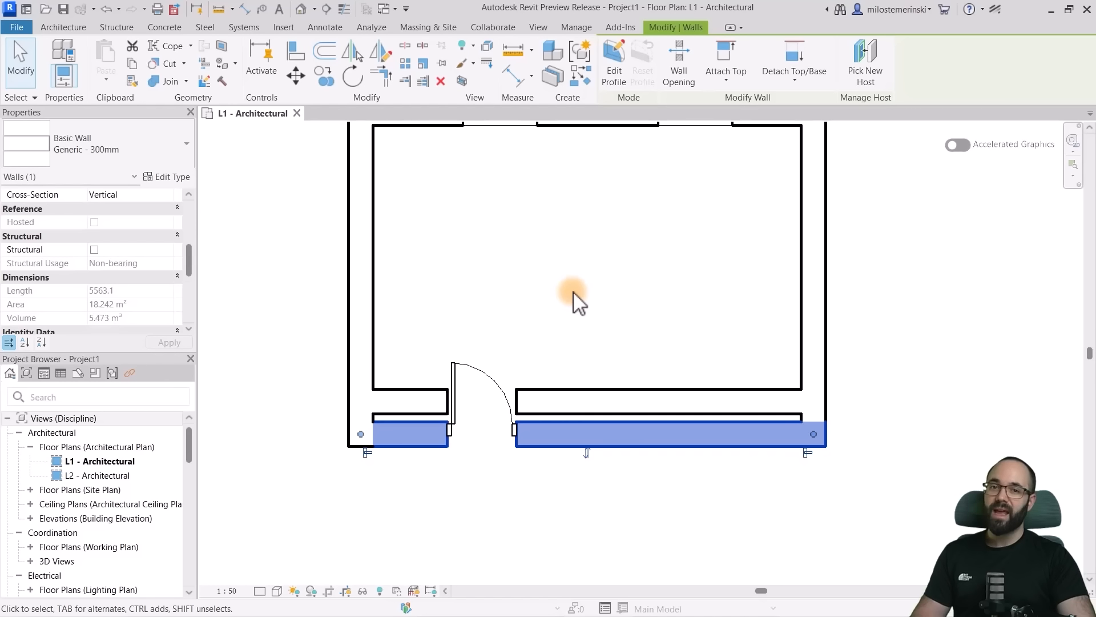
middle_drag(570, 280, 561, 380)
scroll(557, 361, up, 1)
scroll(557, 360, down, 1)
key(Escape)
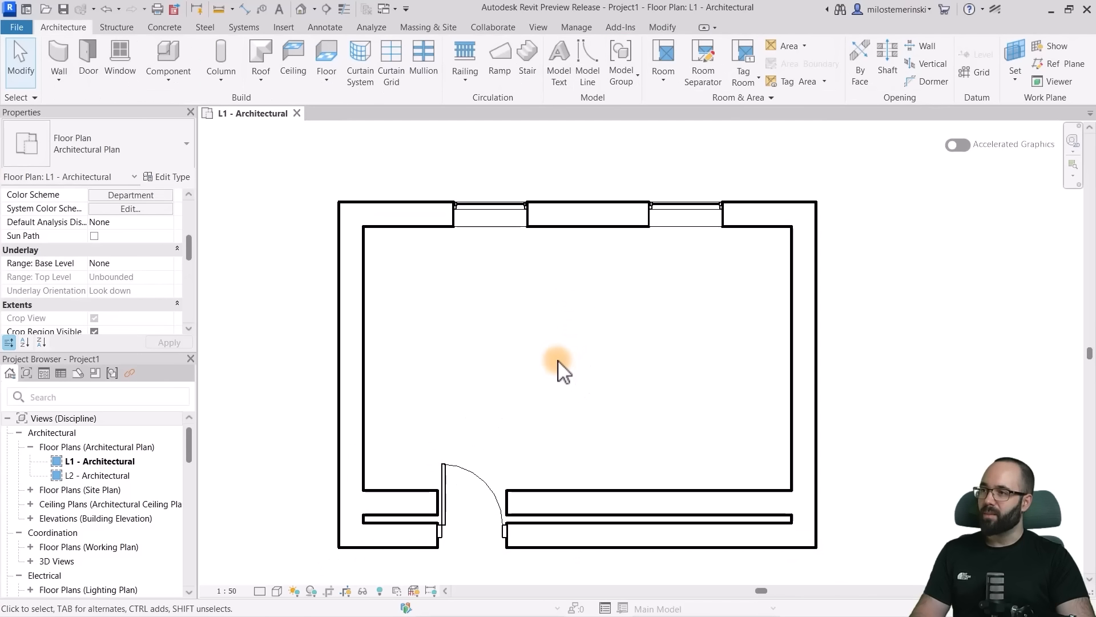
- Examine the option settings offered by the Wall, Join, Cut and Offset commands
click(67, 56)
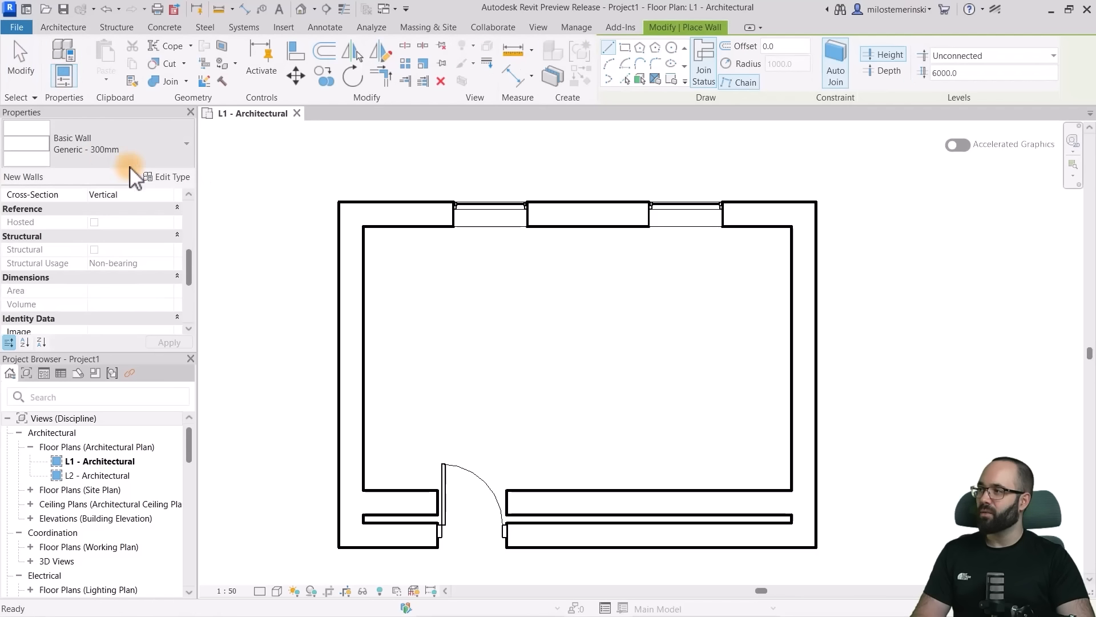
key(Escape)
key(Escape)
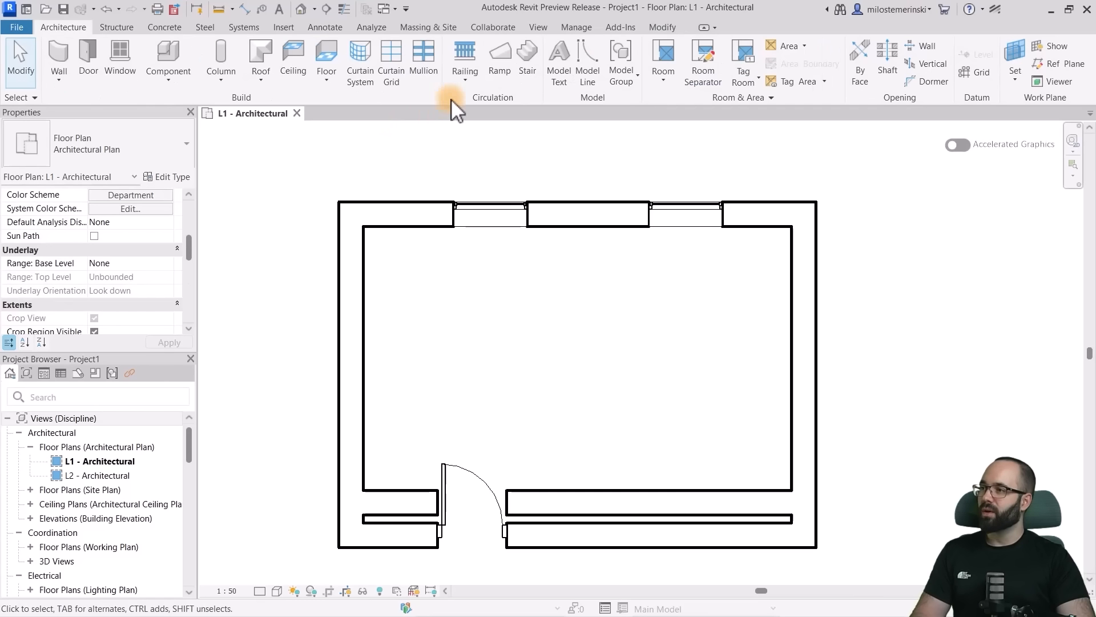
click(652, 30)
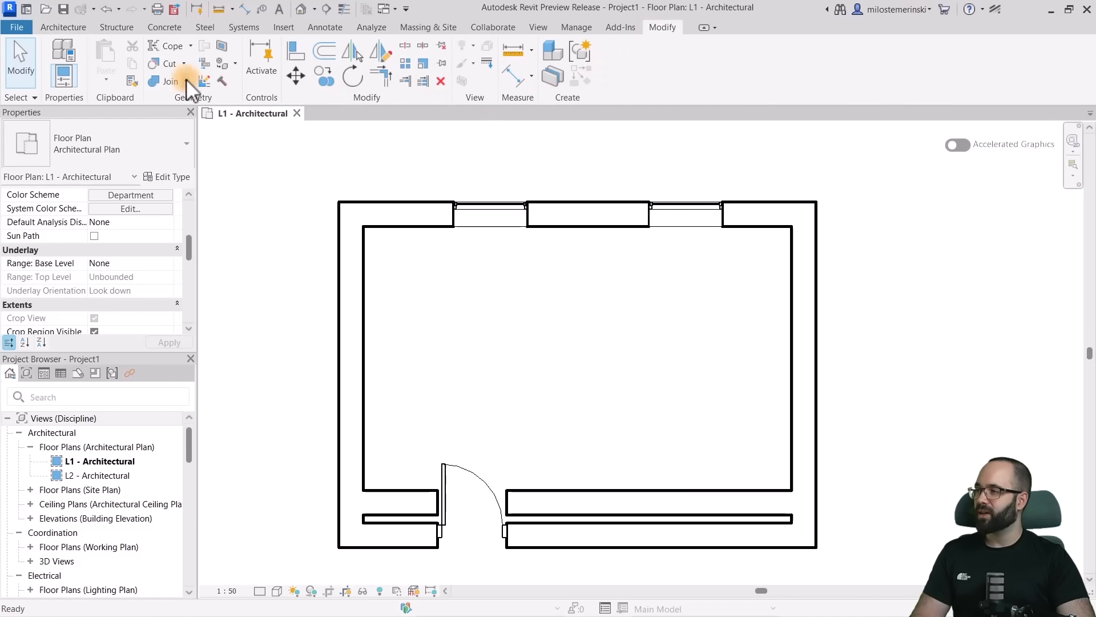
click(170, 80)
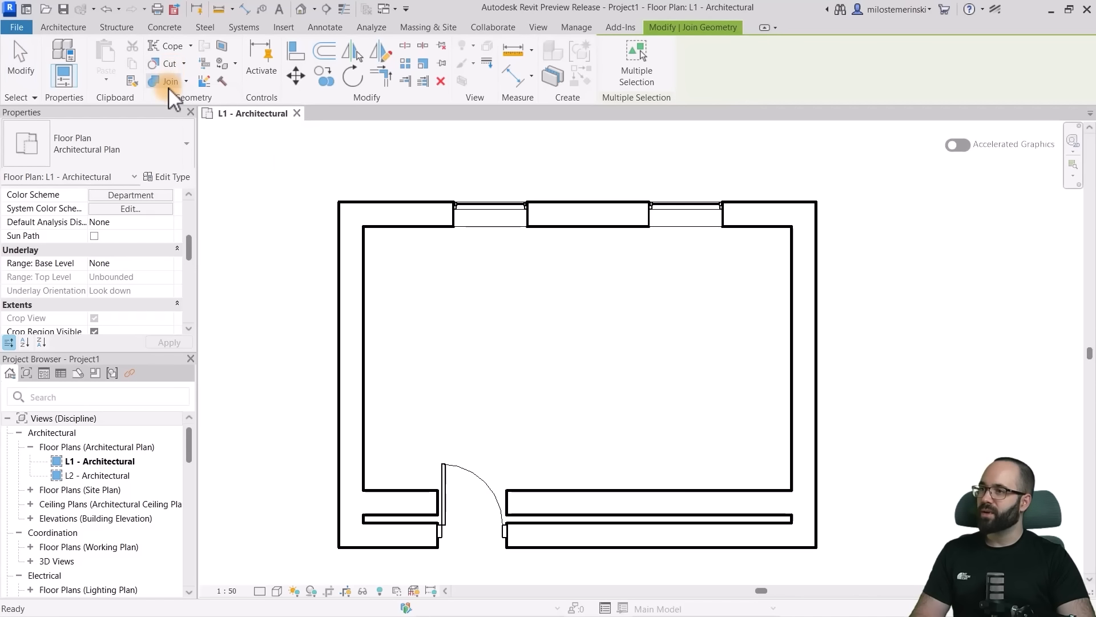
click(170, 64)
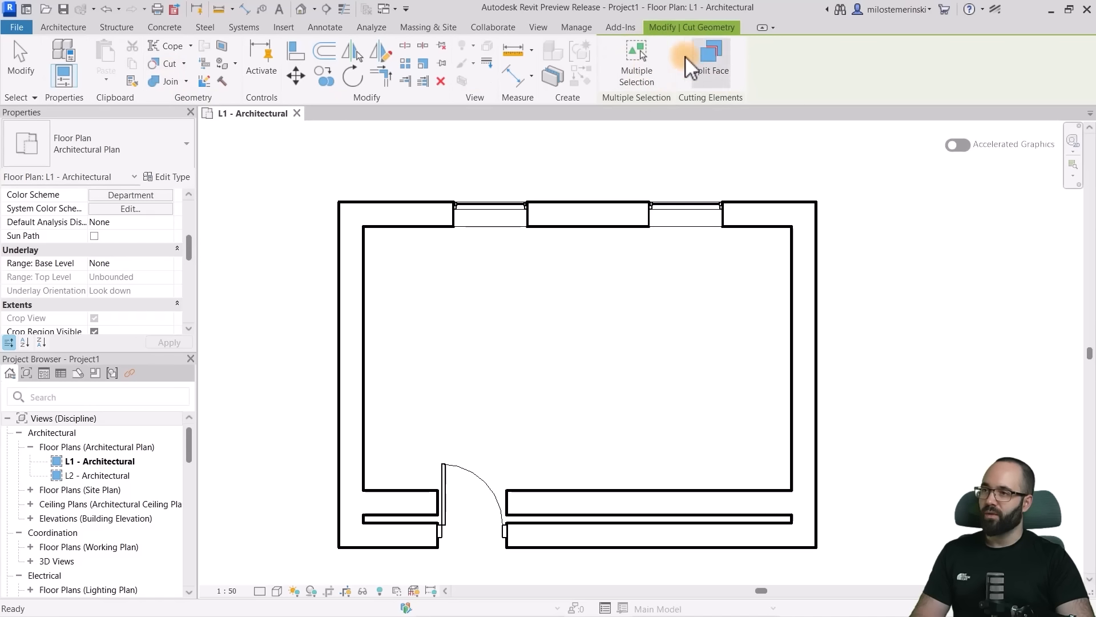
click(318, 56)
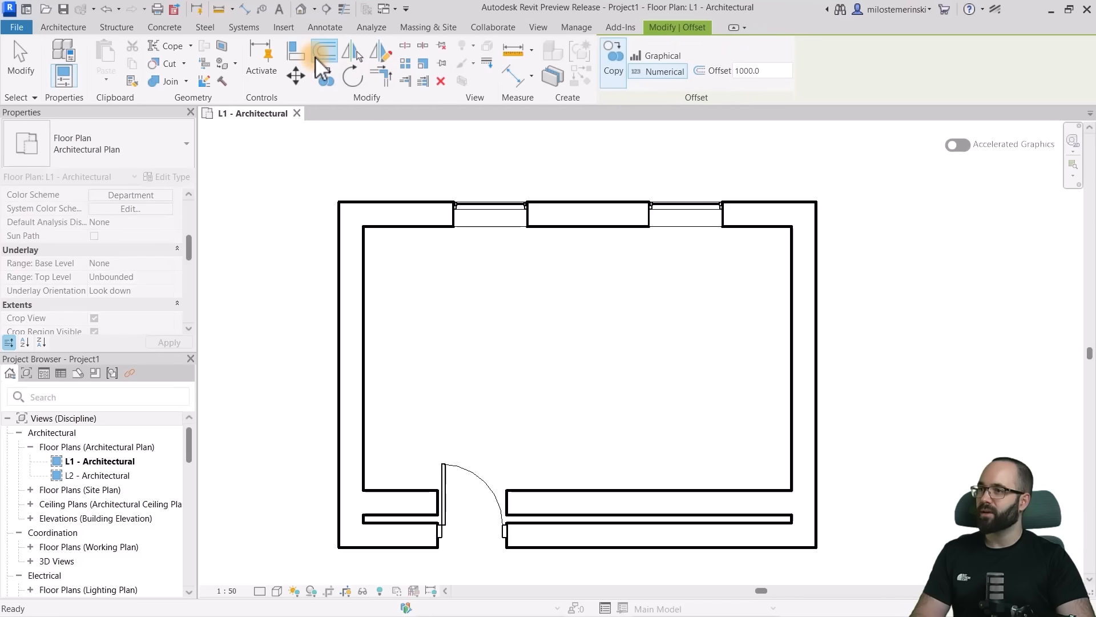
- Start Rotate on the wall with the two windows to view its Disjoin, Copy and Angle options, and cancel it
click(351, 75)
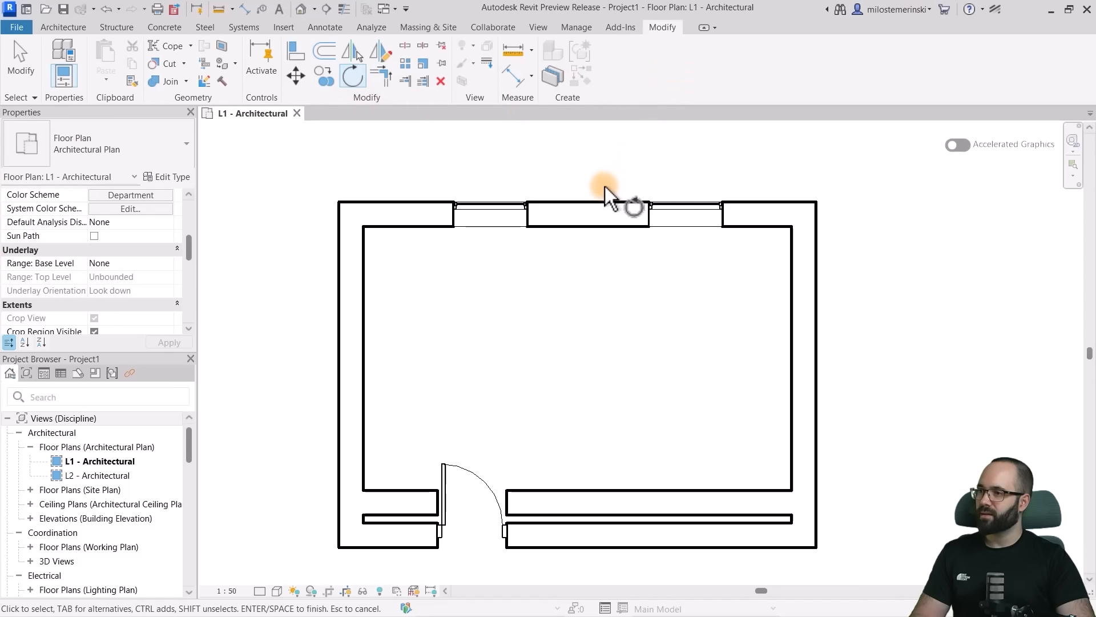
click(593, 205)
key(Return)
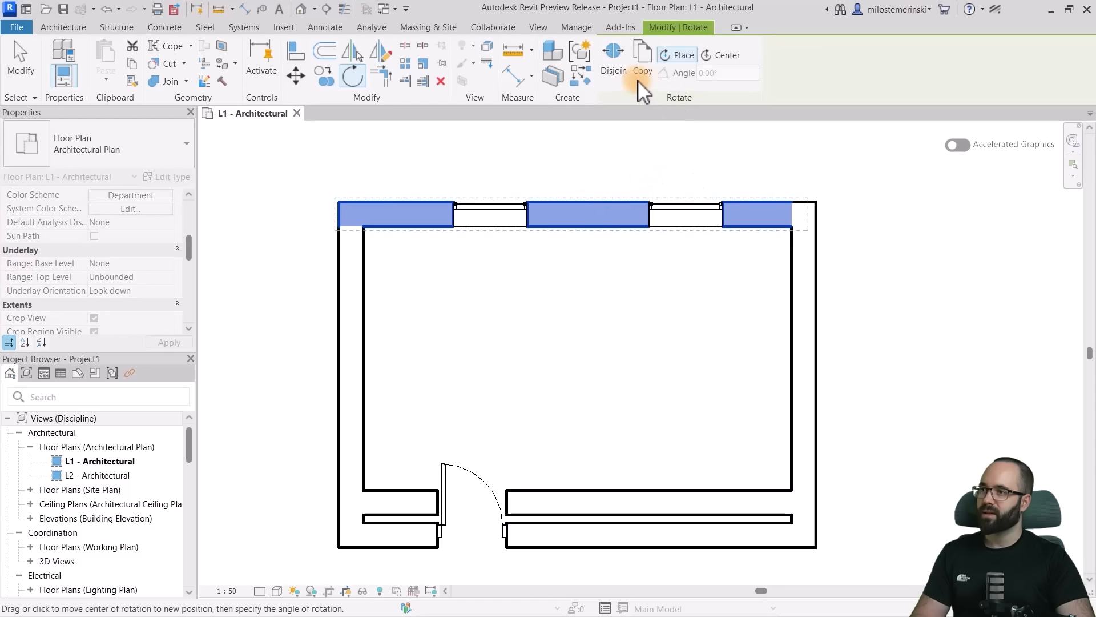
key(Escape)
key(Escape)
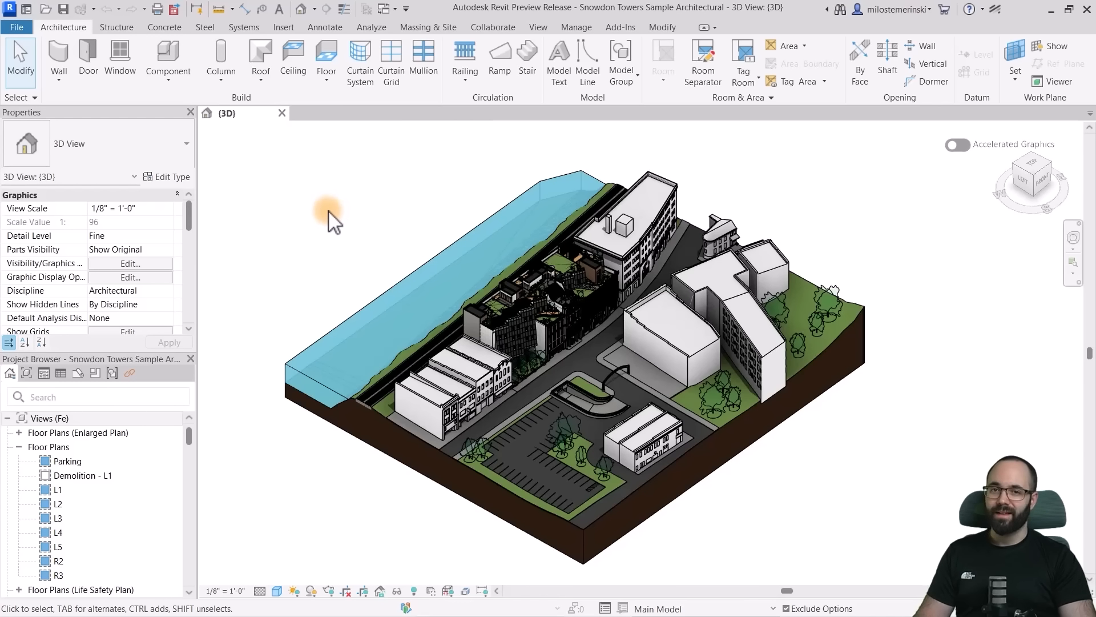
- Open the display settings of the linked Snowdon Towers Sample Site.rvt from the 3D view's Visibility/Graphic Overrides
click(109, 265)
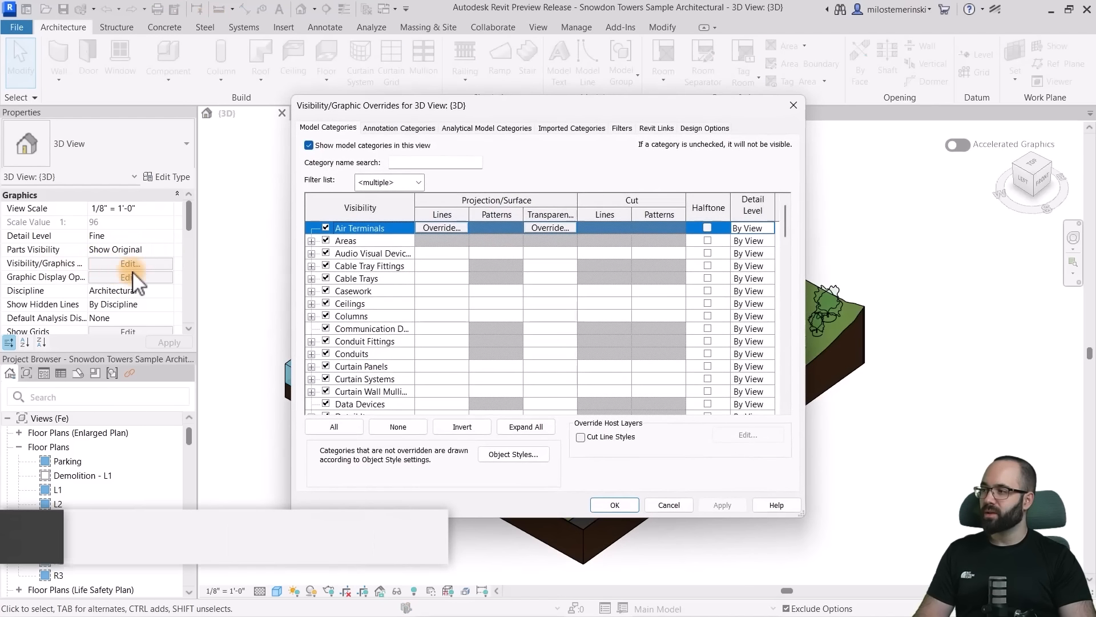
click(656, 129)
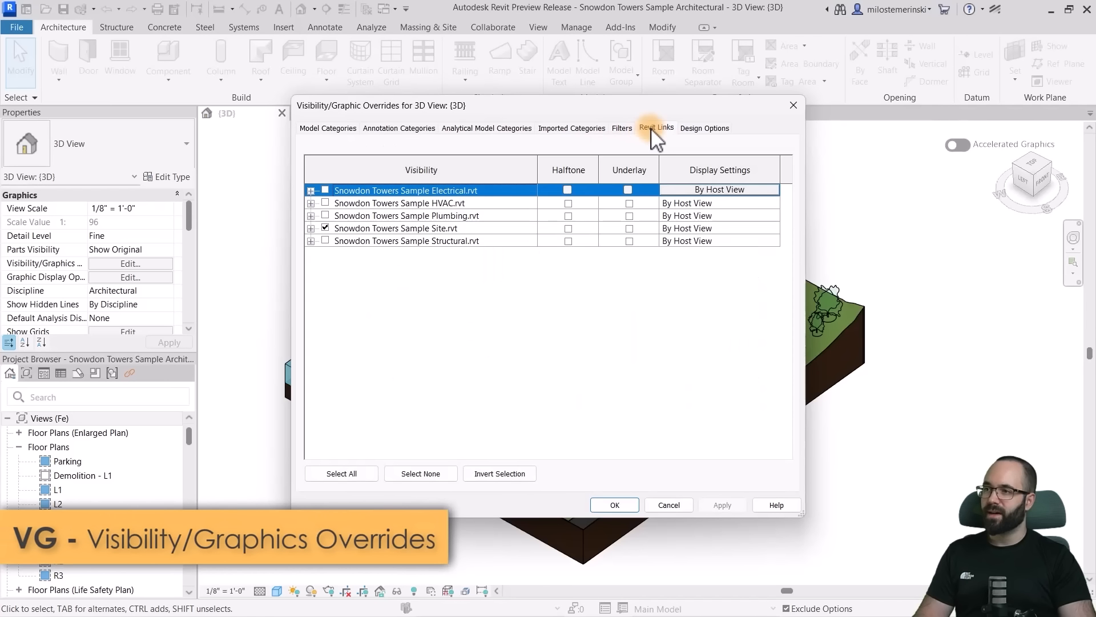
click(506, 229)
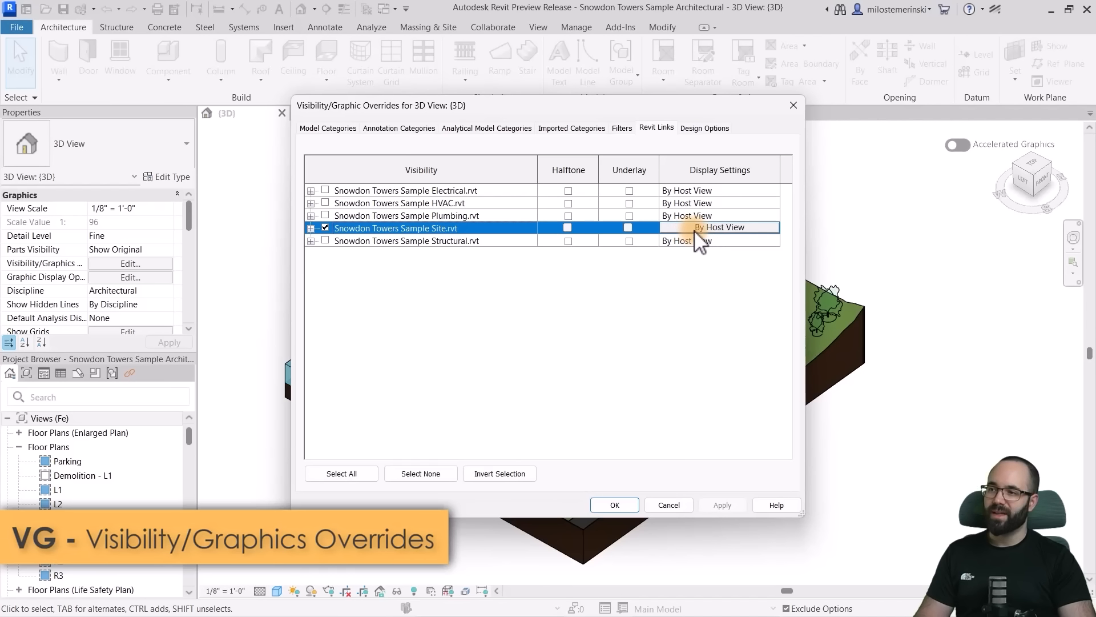
click(696, 229)
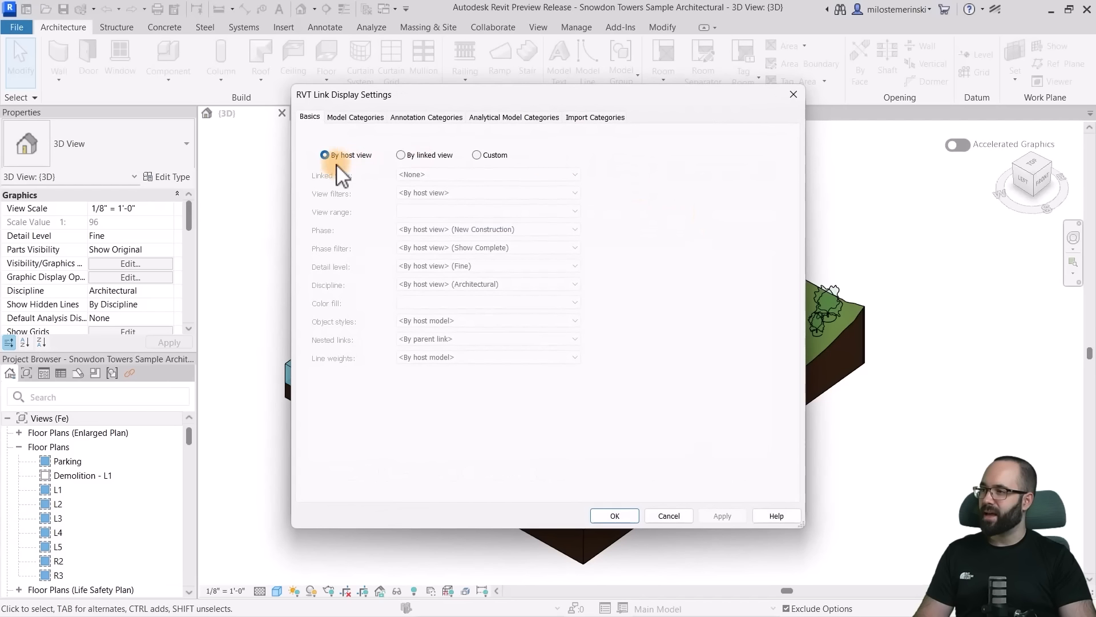
- Set the link display to Custom to examine the Line weights choices, and discard the changes in both dialogs
click(477, 155)
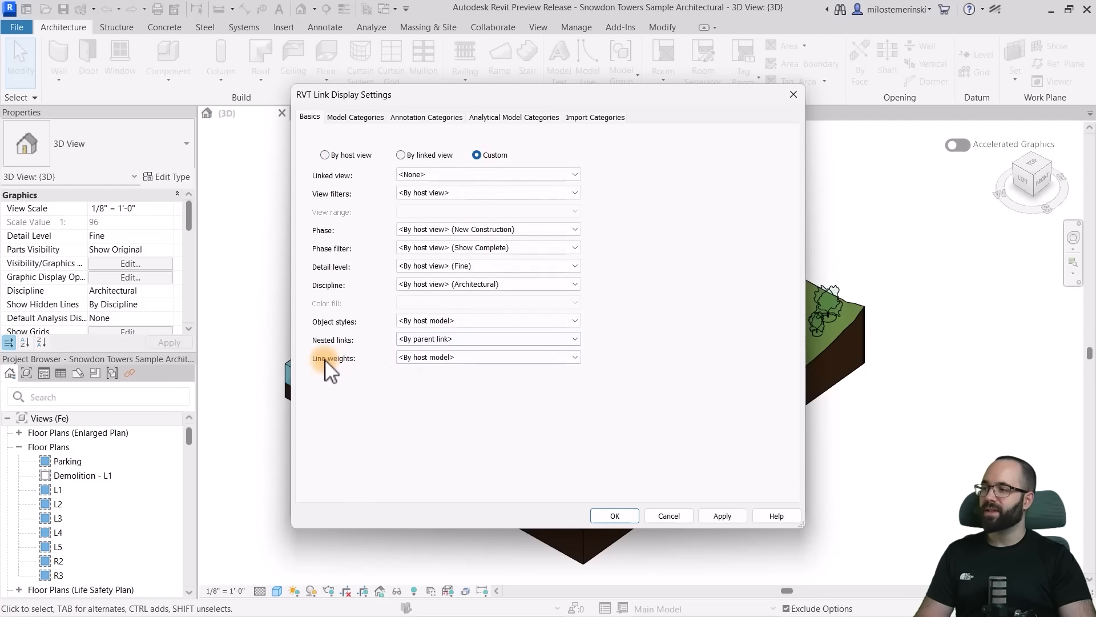
click(466, 358)
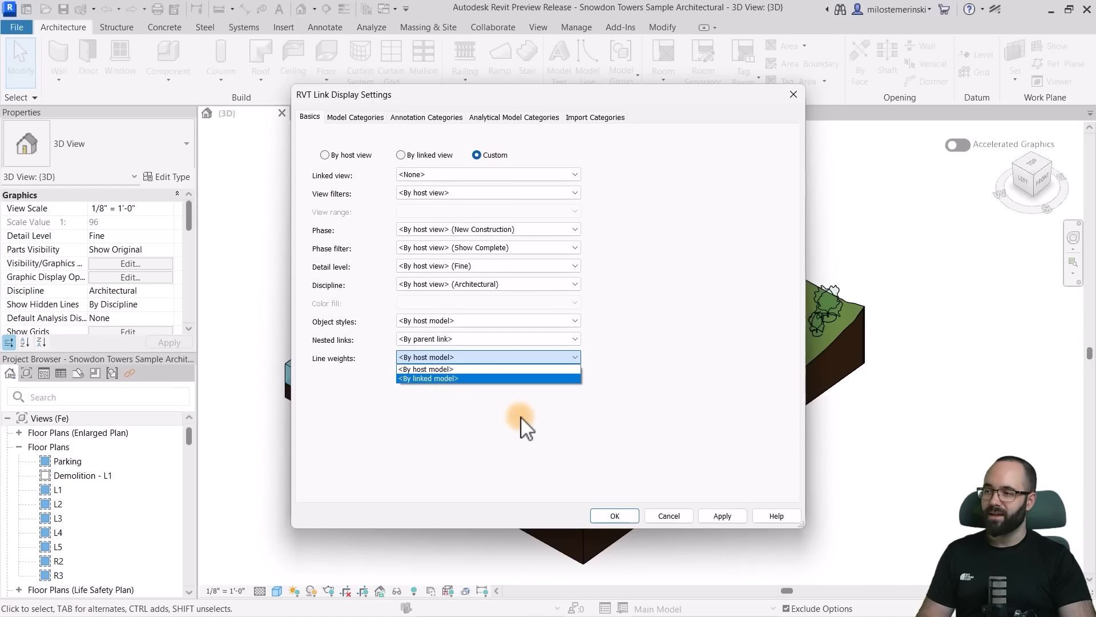
click(594, 471)
click(671, 517)
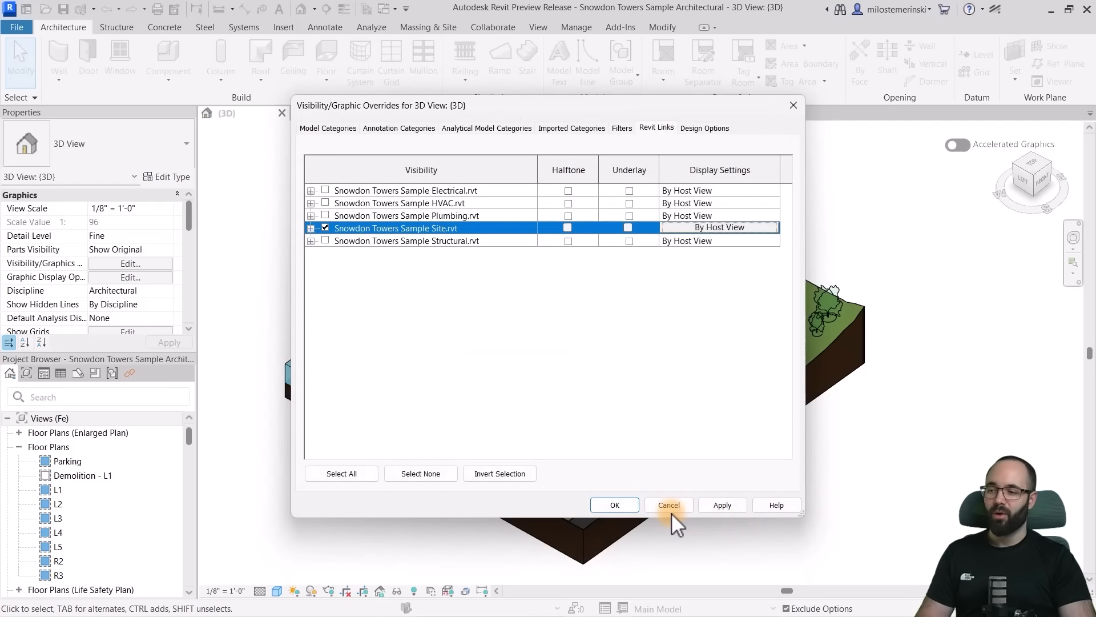
click(670, 505)
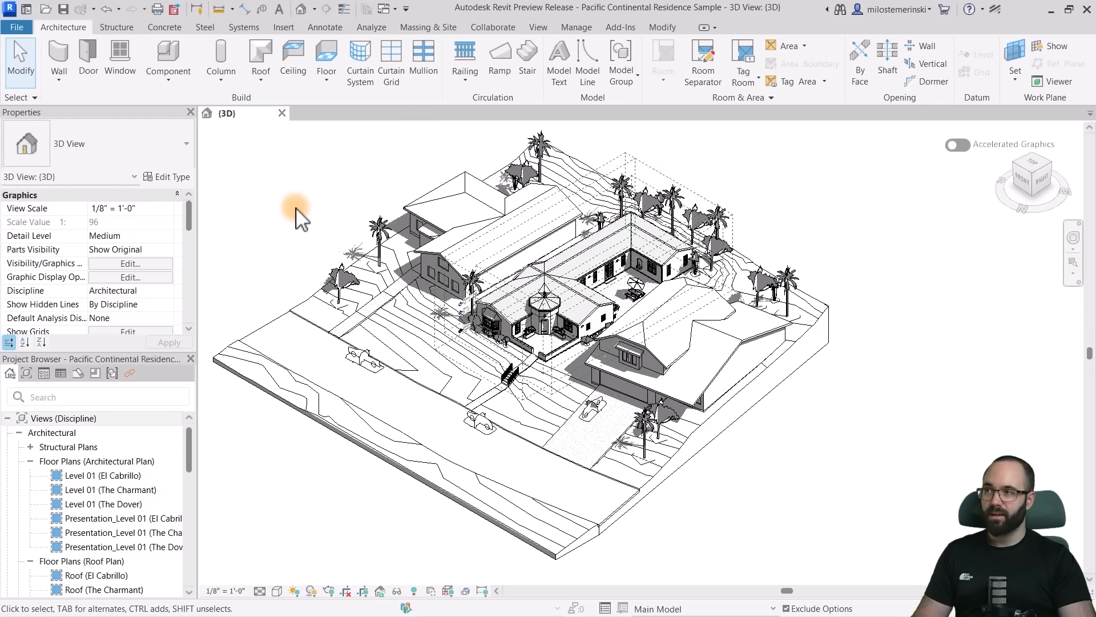
- Create the energy analytical model of the residence and examine its analytical spaces in the 3D view
click(372, 27)
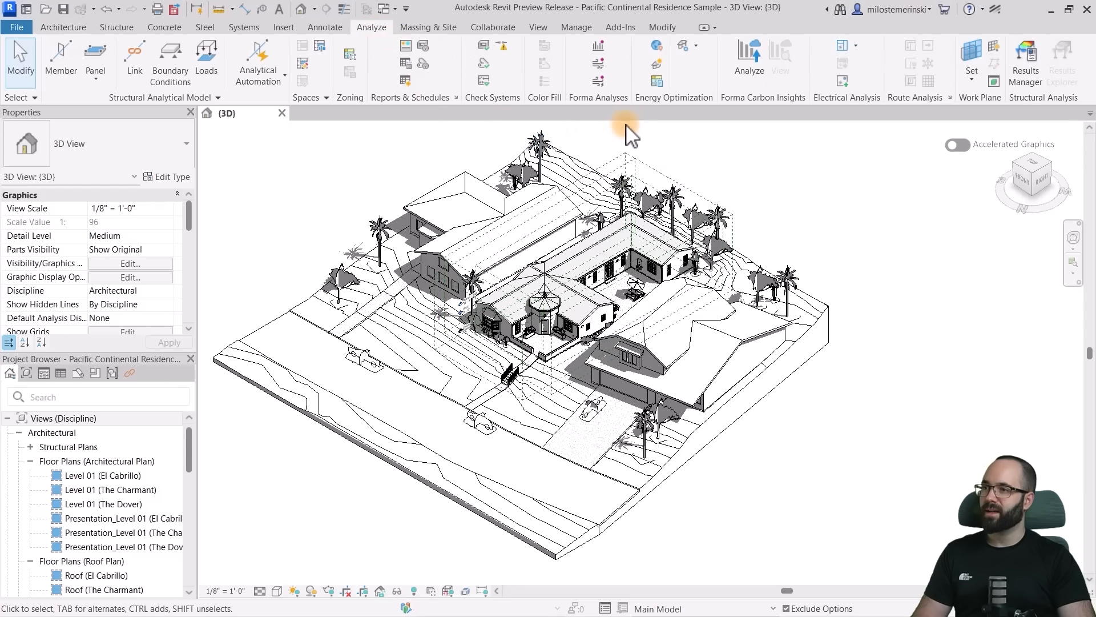
click(655, 67)
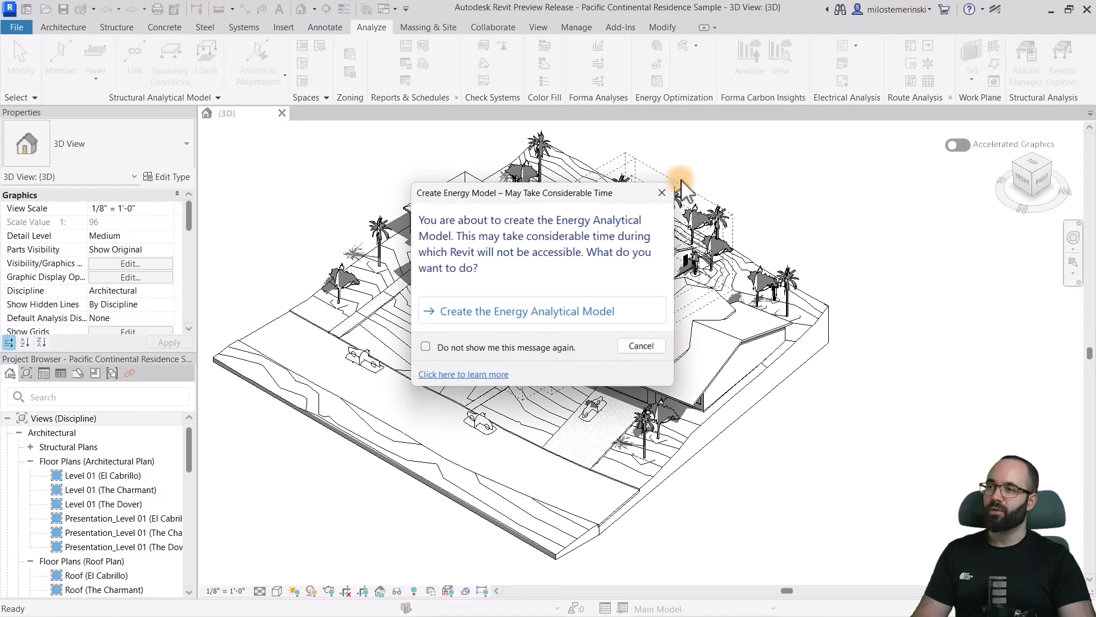
click(589, 320)
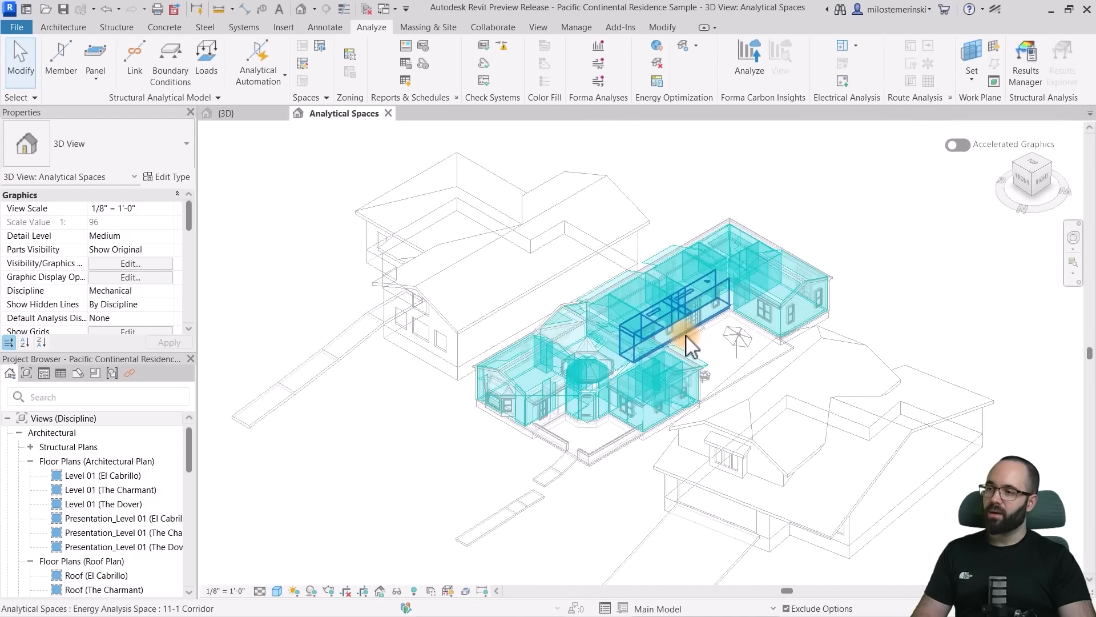
shift+middle_drag(688, 345, 778, 371)
scroll(318, 391, up, 6)
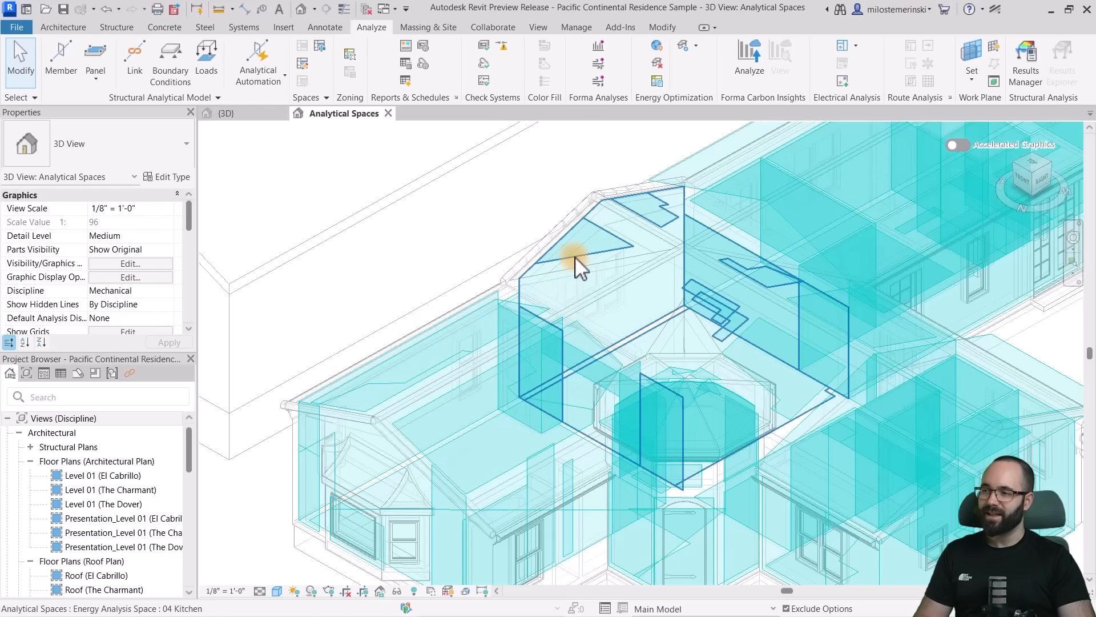
scroll(574, 256, down, 6)
middle_drag(791, 282, 760, 308)
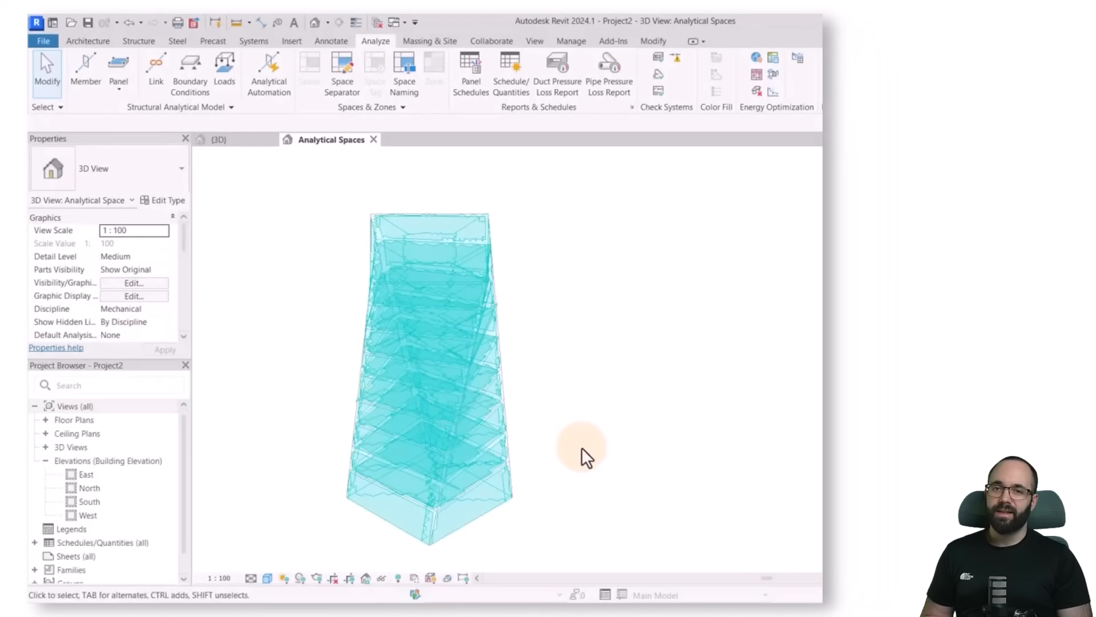
shift+middle_drag(582, 449, 453, 423)
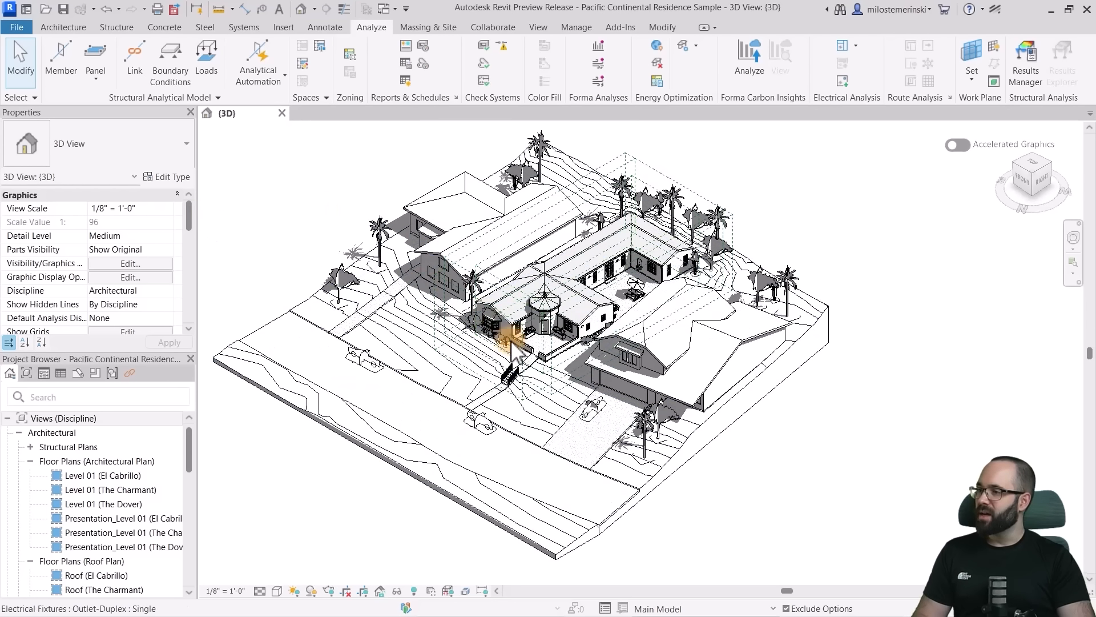
- Start a new wall and set its type to Foundation - 12" Concrete
click(72, 26)
click(64, 47)
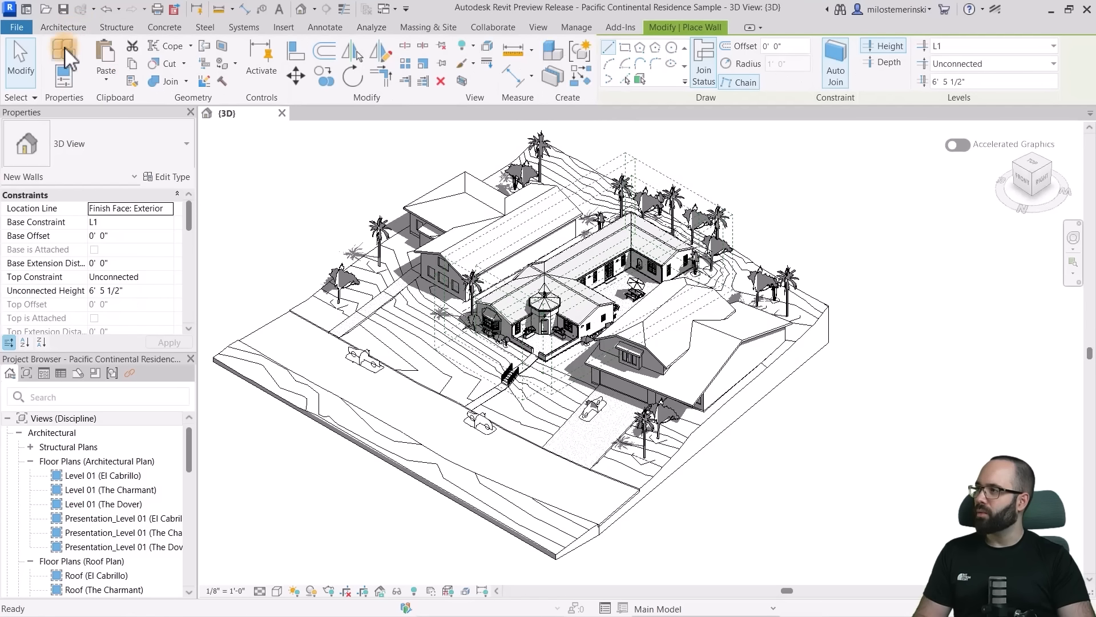
click(106, 161)
scroll(103, 371, down, 10)
scroll(117, 354, up, 3)
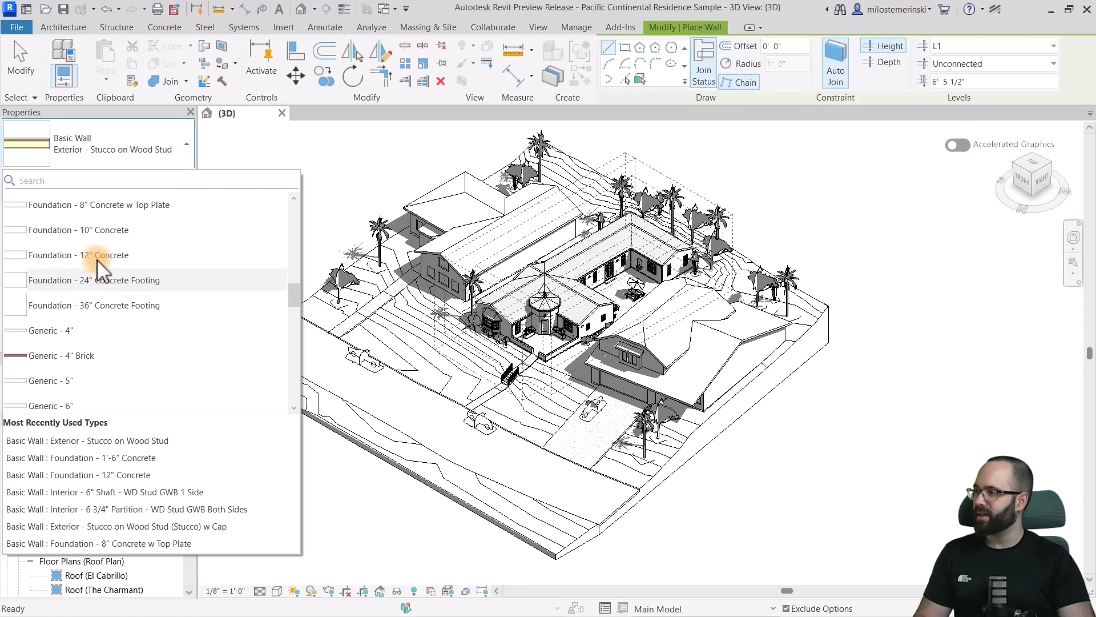
click(97, 257)
- Open the 12" concrete foundation type's layer structure and bring up the Structure layer's material for editing
click(170, 177)
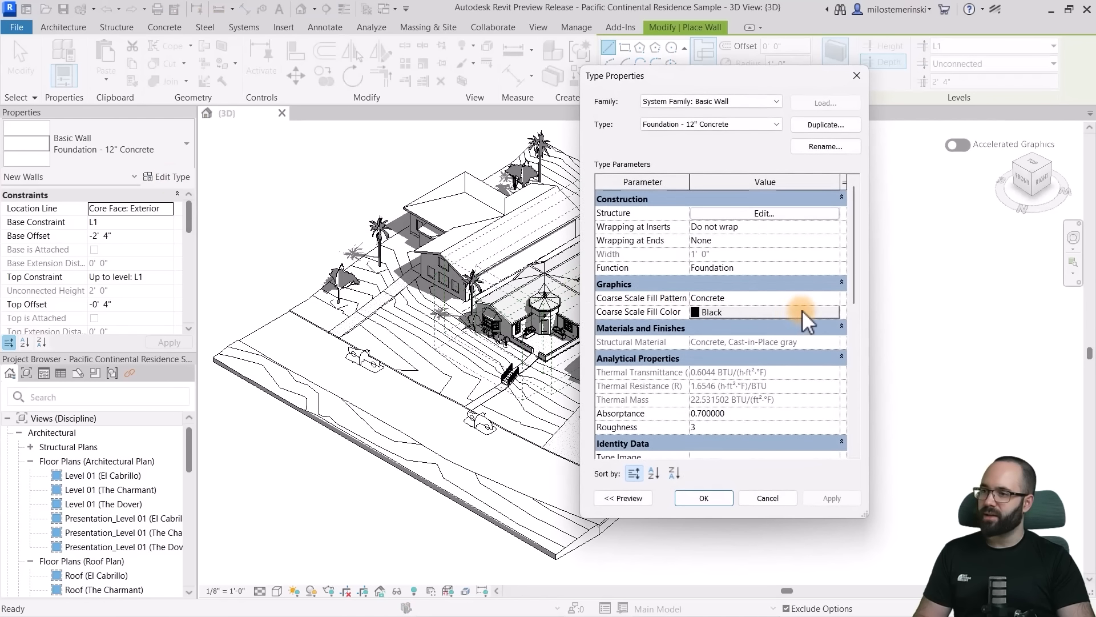
click(764, 214)
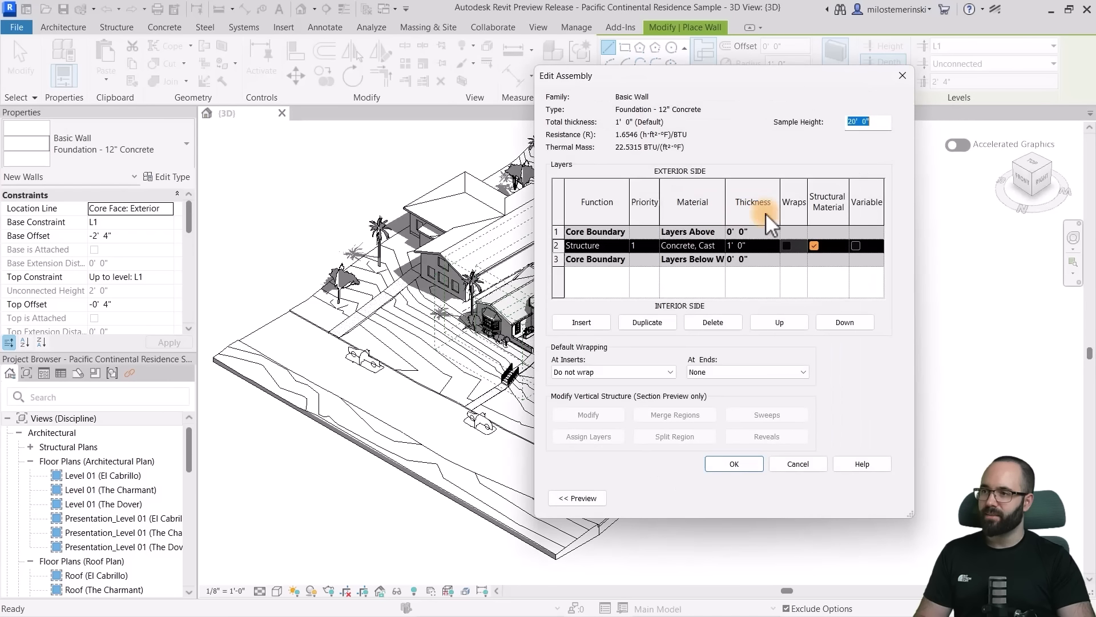
click(720, 246)
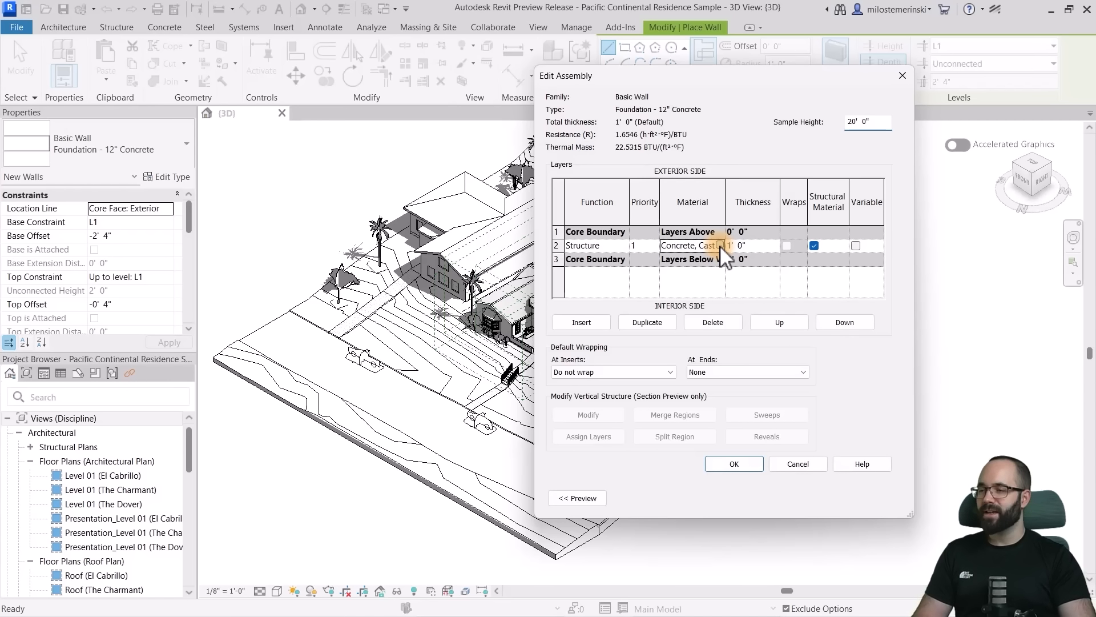
click(721, 245)
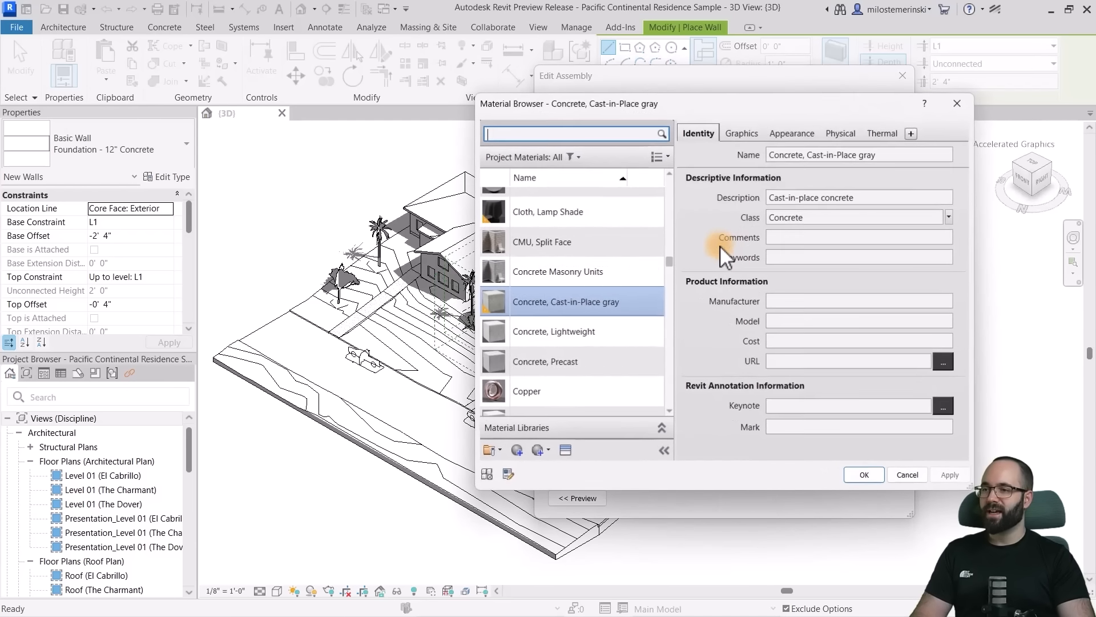
- Start adding a Carbon asset to the Concrete, Cast-in-Place gray material and reposition the Asset Browser over its properties
click(912, 134)
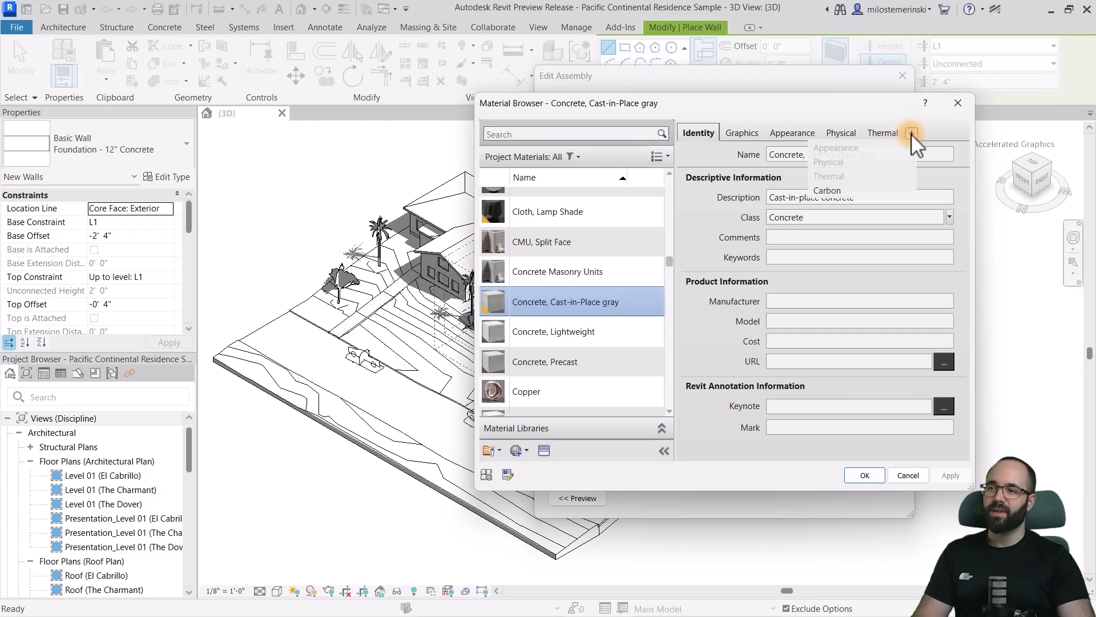
click(827, 190)
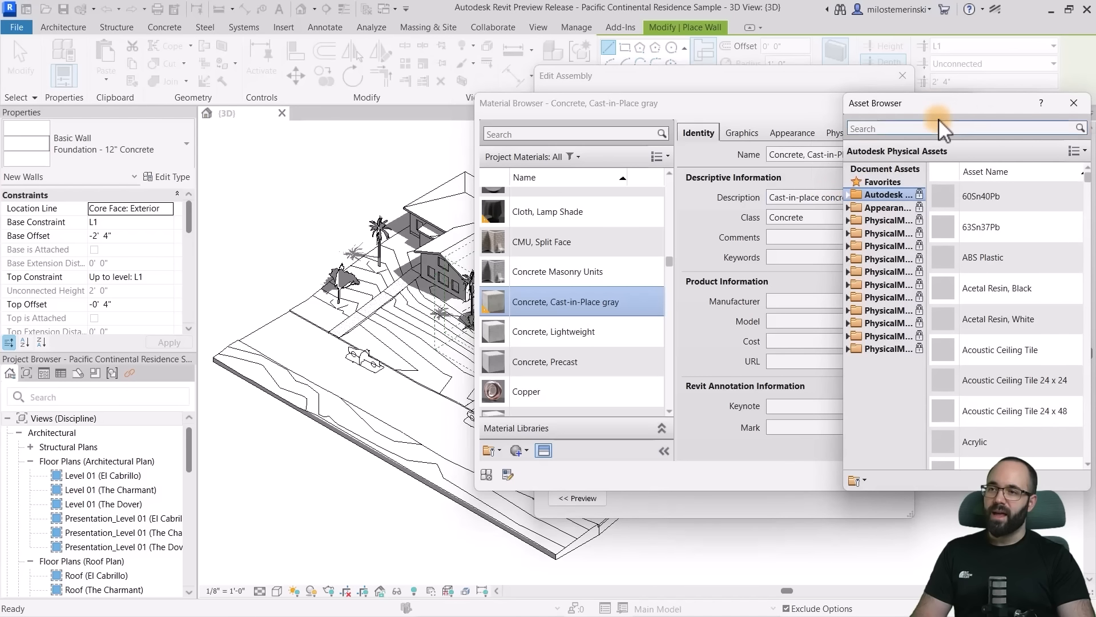
drag(920, 108, 753, 108)
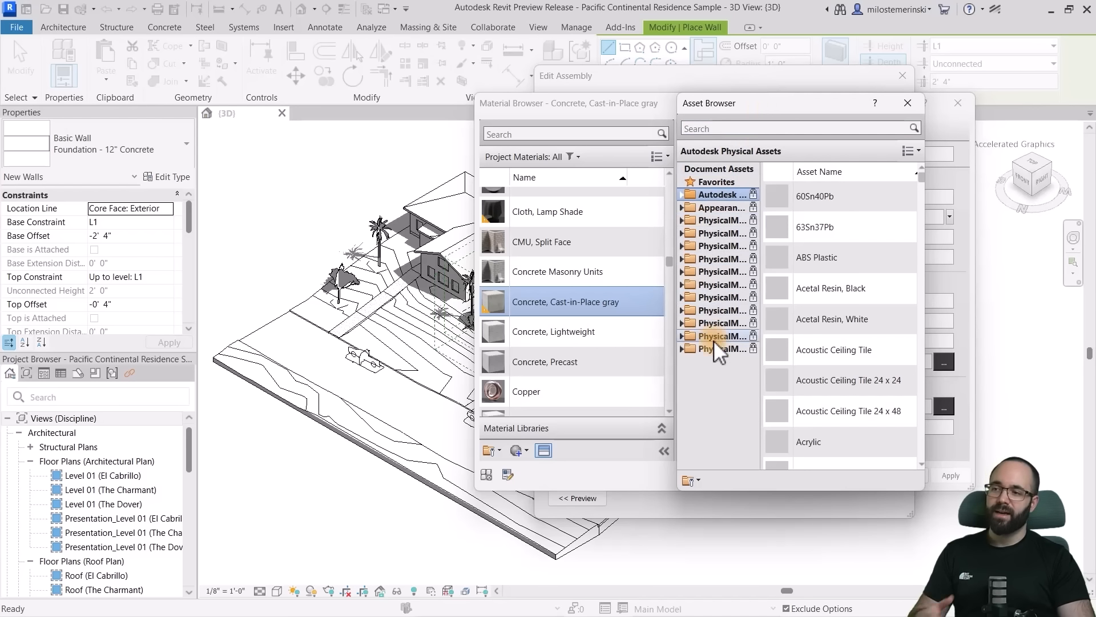